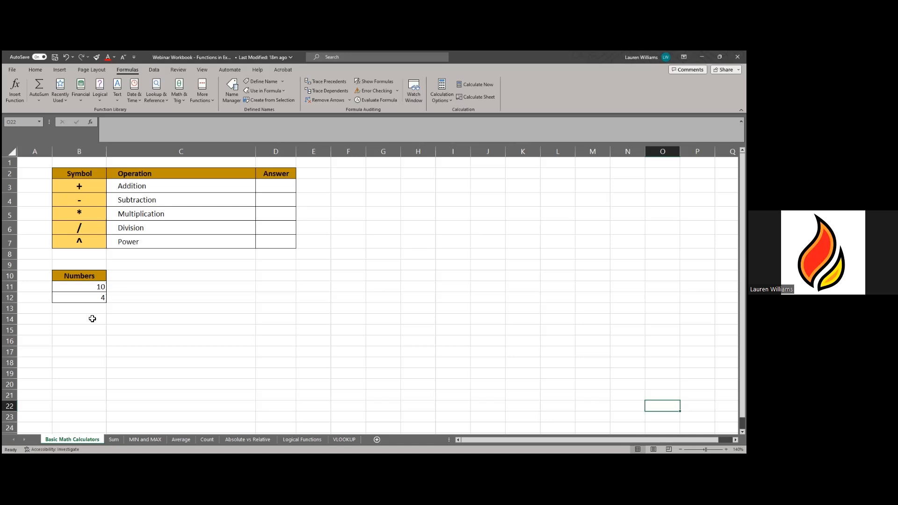
# - Enter 10-4 into cell B14 as a test calculation
pyautogui.click(92, 319)
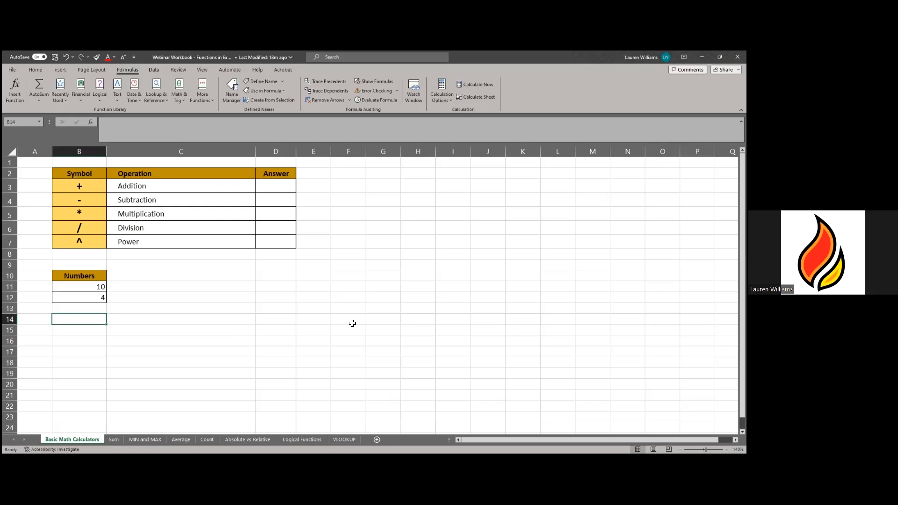
pyautogui.write('=')
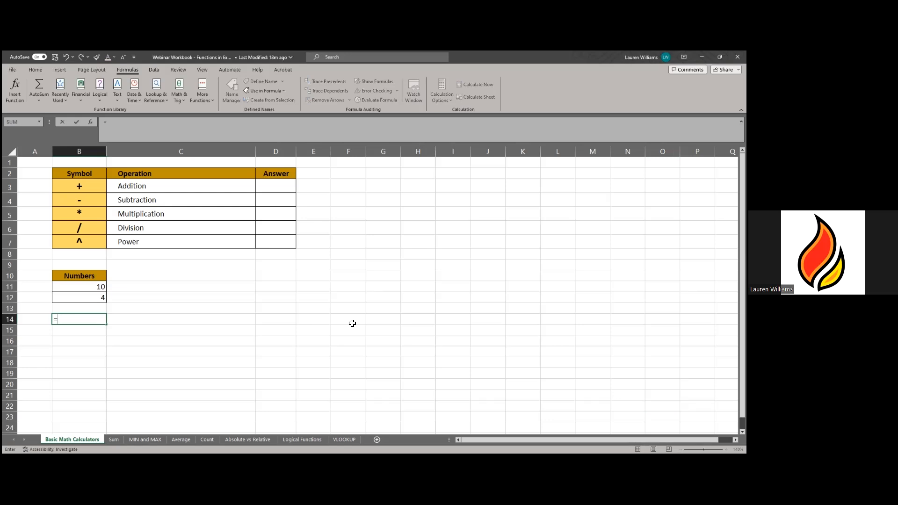
pyautogui.press('BackSpace')
pyautogui.write('10')
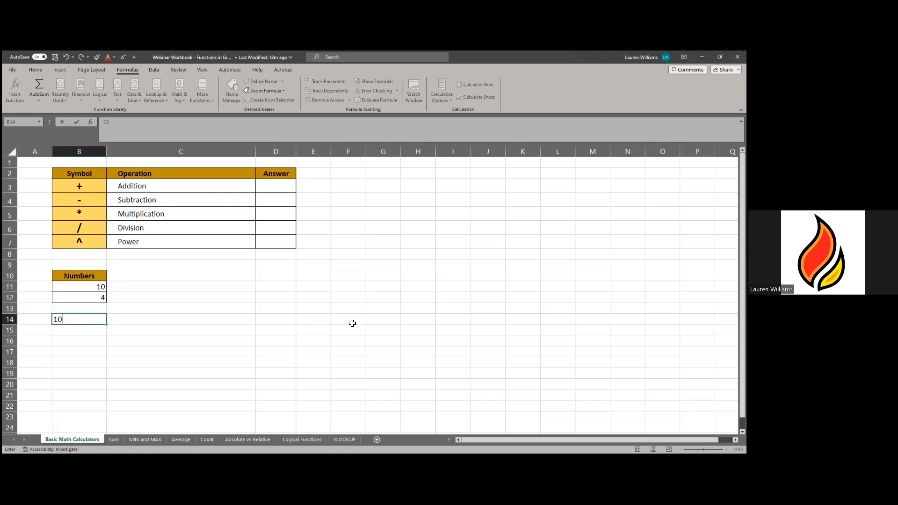
pyautogui.write('-4')
pyautogui.press('Return')
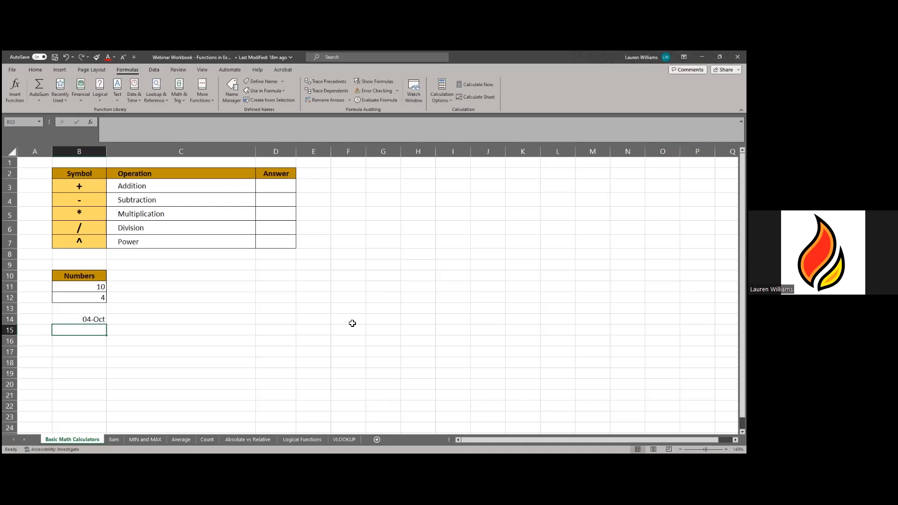
# - Replace B14's date with =10+4, then clear B14 again
pyautogui.click(80, 321)
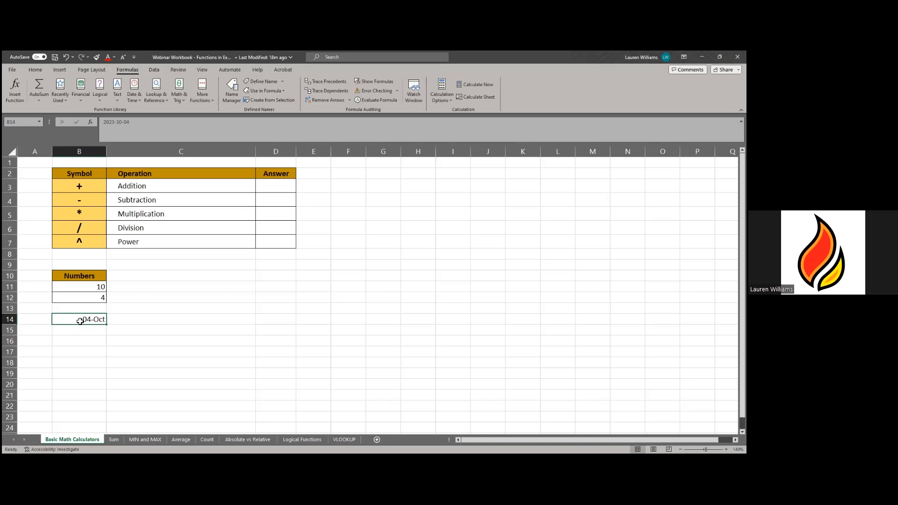
pyautogui.press('Delete')
pyautogui.write('=')
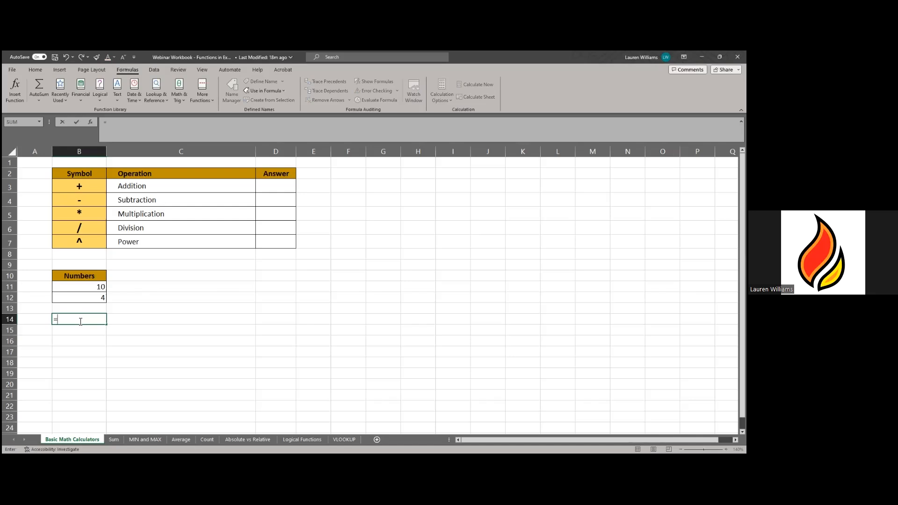
pyautogui.write('10+4')
pyautogui.press('Return')
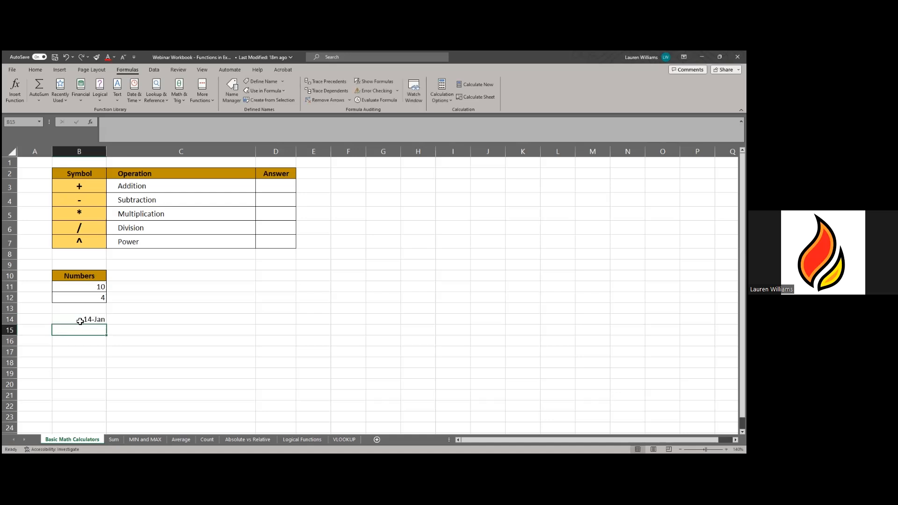
pyautogui.click(80, 321)
pyautogui.press('Delete')
# - Enter =10+4 in C11, then edit it to =10+2
pyautogui.click(178, 284)
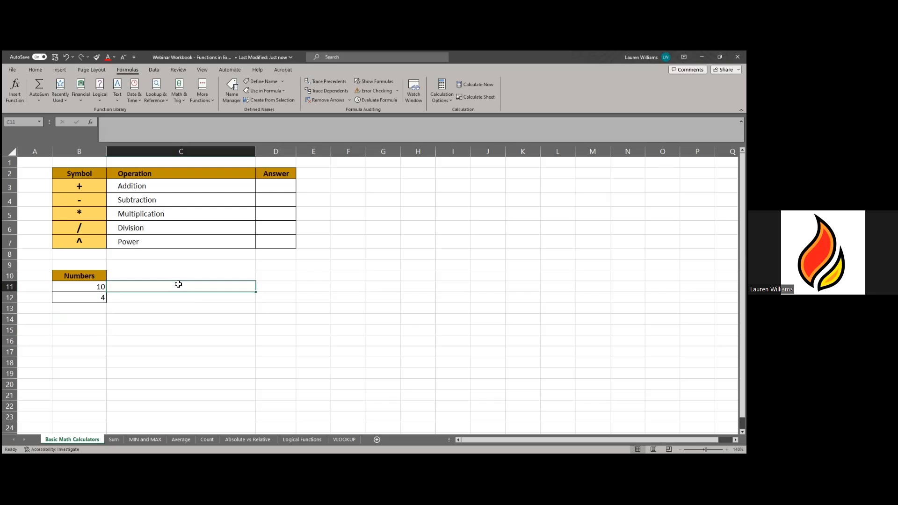
pyautogui.write('=10+4')
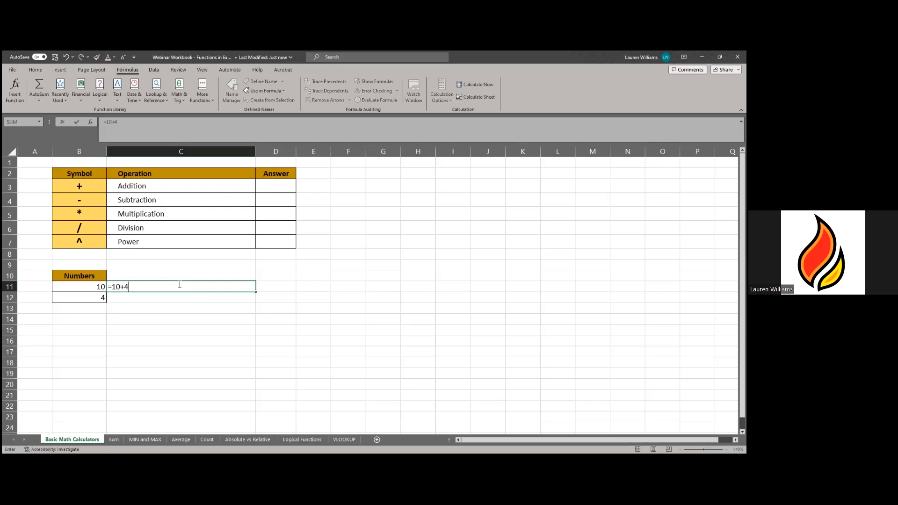
pyautogui.press('Return')
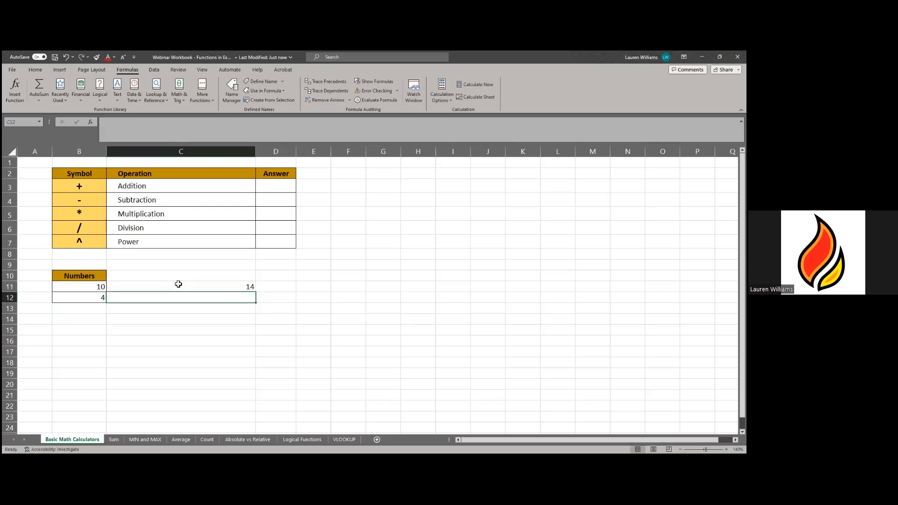
pyautogui.click(203, 288)
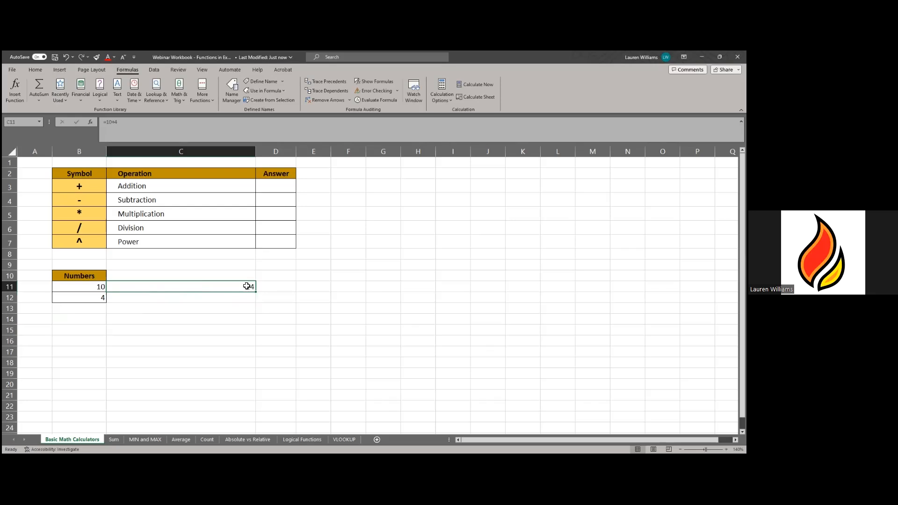
pyautogui.click(139, 124)
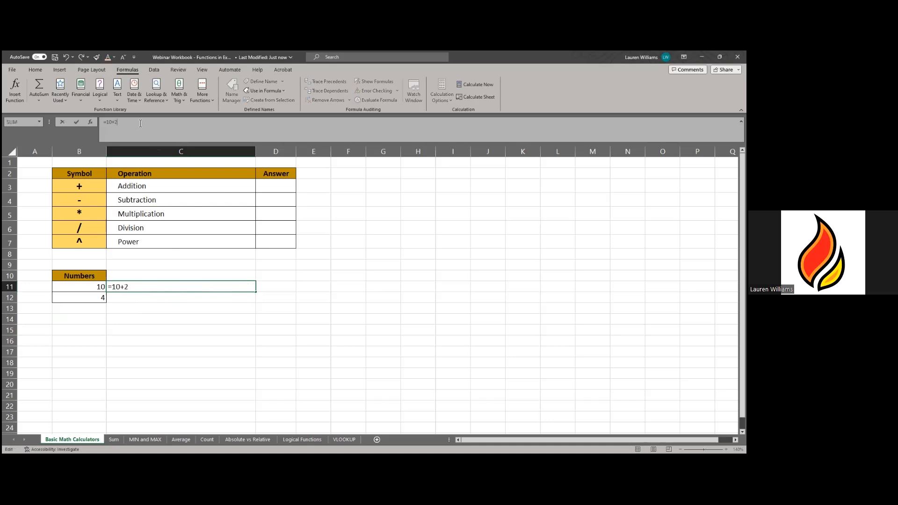
pyautogui.press('Return')
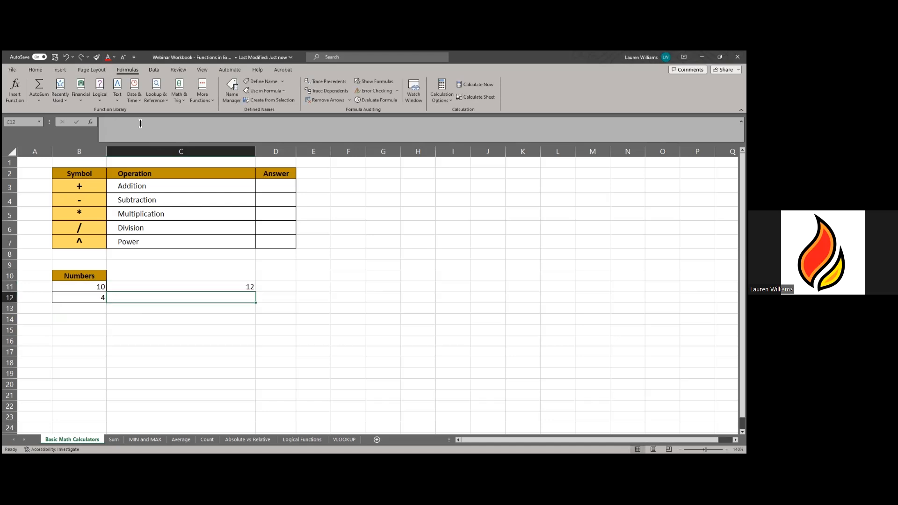
# - Change C11's formula back to =10+4 so it shows 14
pyautogui.click(208, 287)
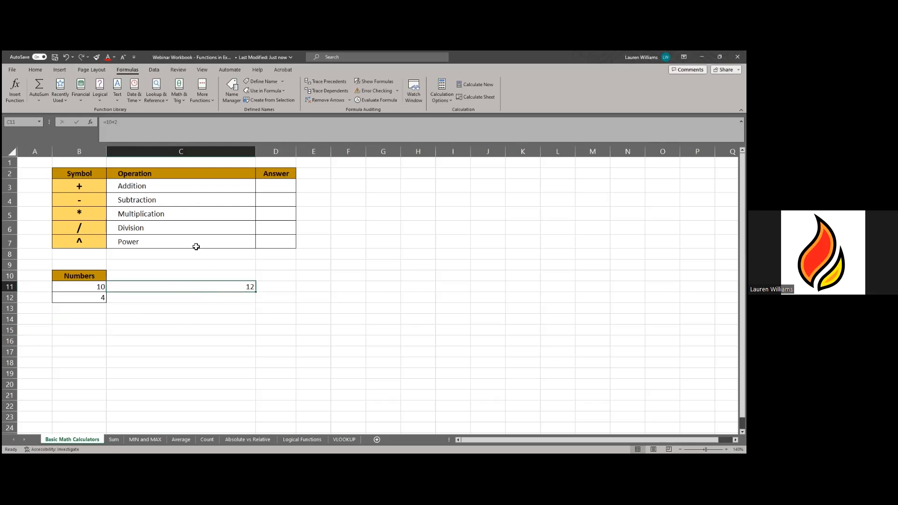
pyautogui.doubleClick(219, 288)
pyautogui.press('BackSpace')
pyautogui.press('Return')
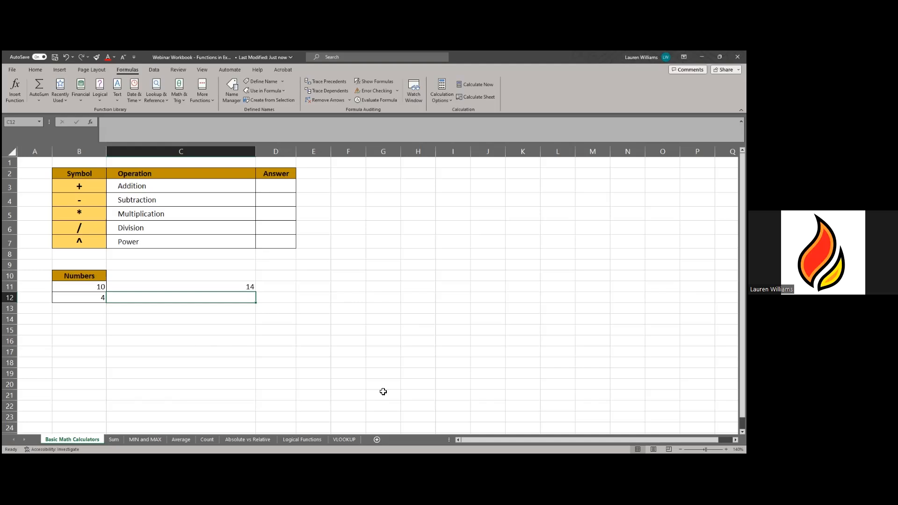
pyautogui.click(240, 292)
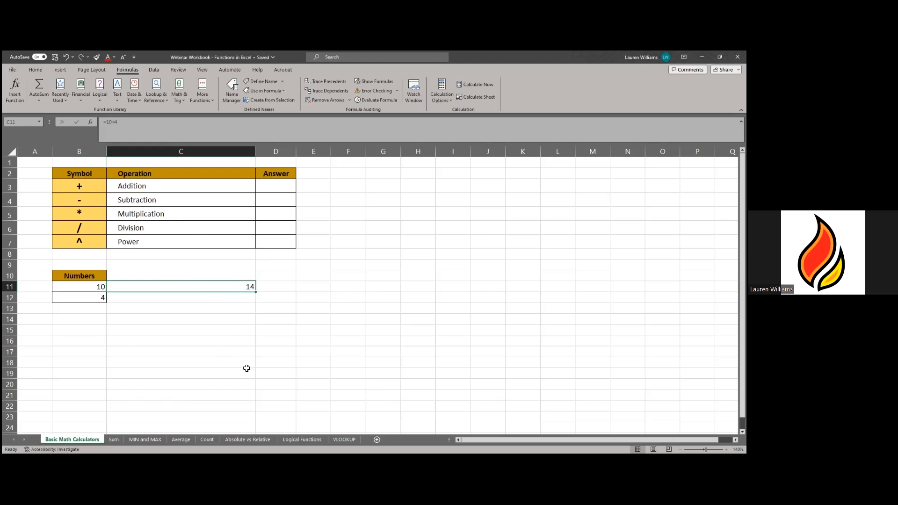
# - Replace C11's formula with the cell-reference formula =B11+B12
pyautogui.press('Delete')
pyautogui.write('=')
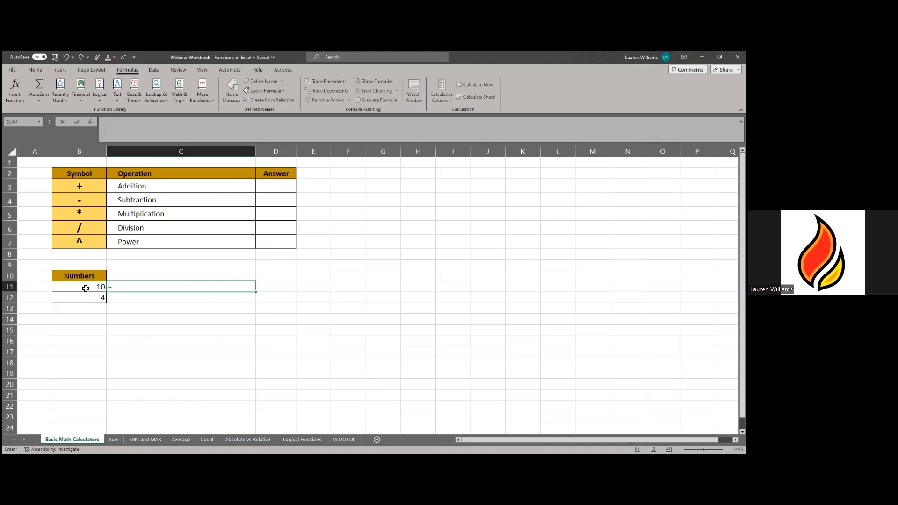
pyautogui.click(86, 288)
pyautogui.write('+')
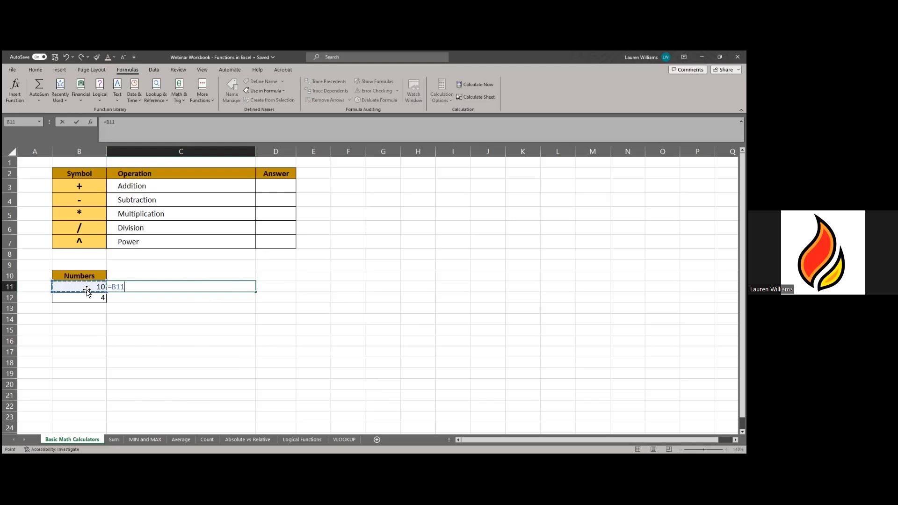
pyautogui.click(83, 300)
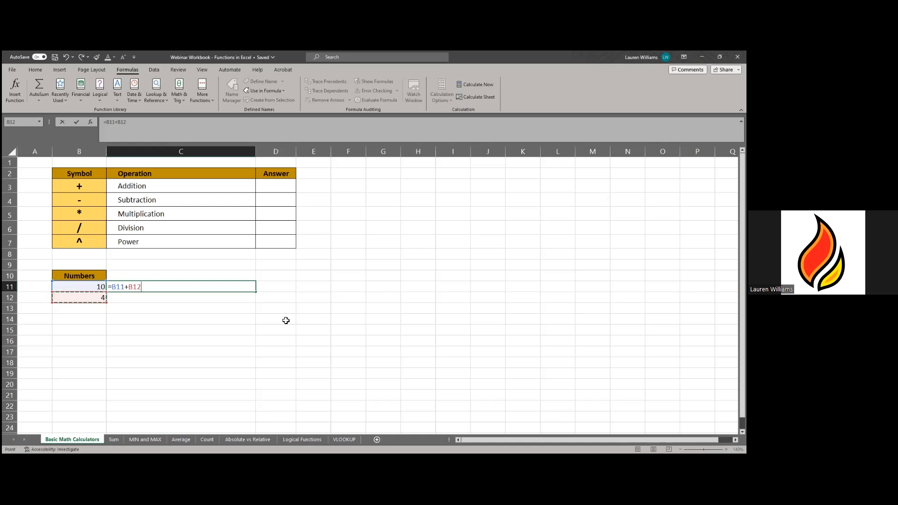
pyautogui.press('Return')
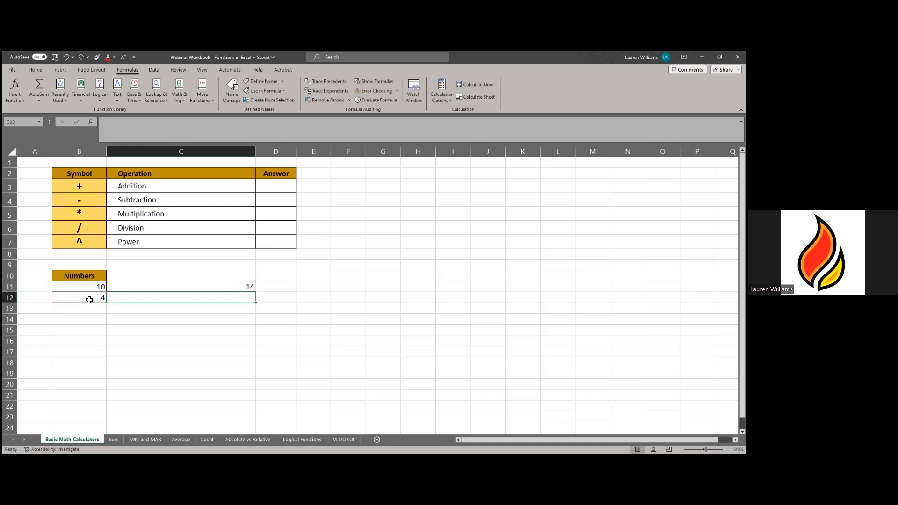
# - Change B12 to 7 and then 6, so C11 recalculates to 16
pyautogui.click(90, 300)
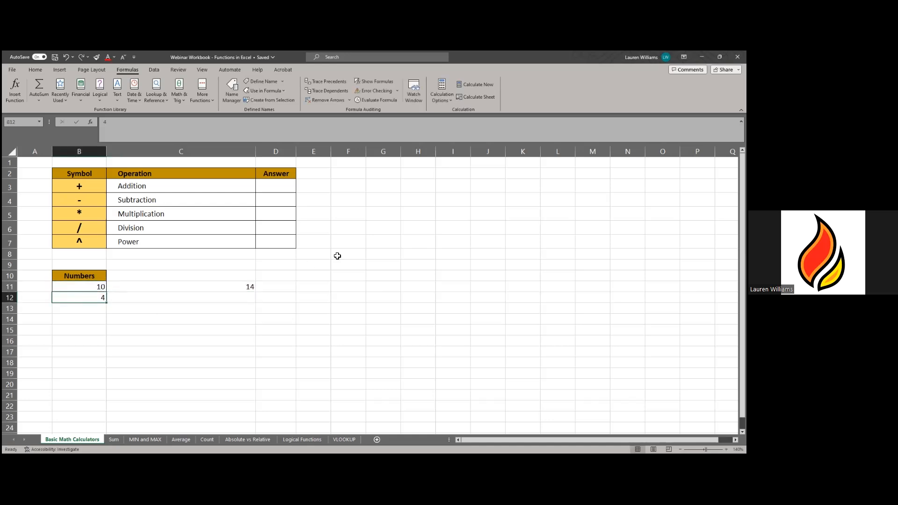
pyautogui.write('7')
pyautogui.press('Return')
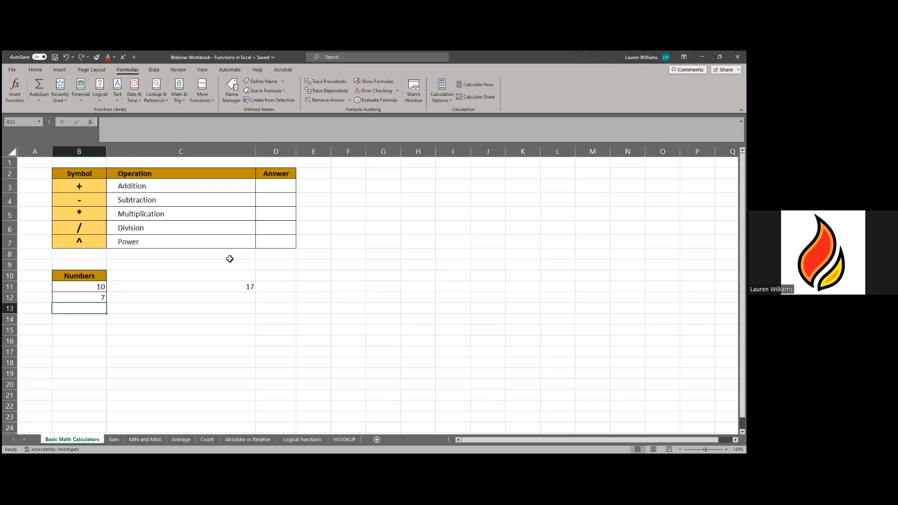
pyautogui.click(95, 301)
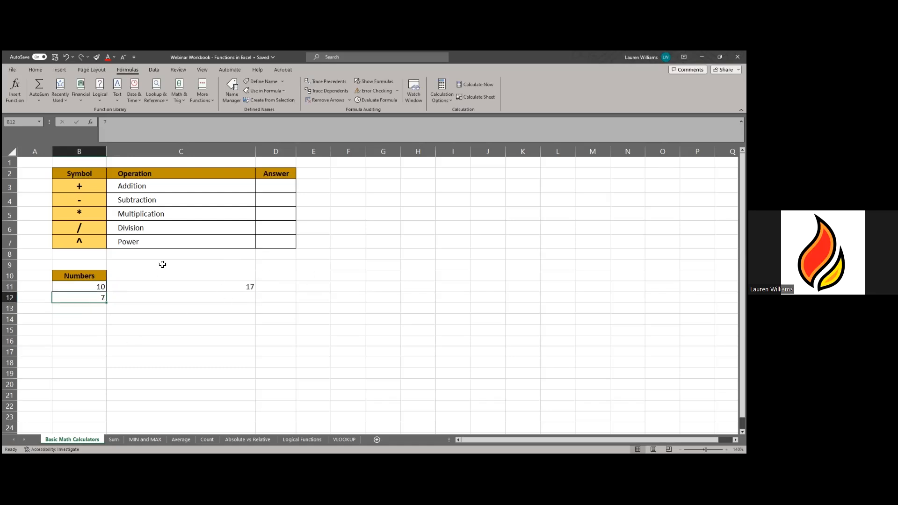
pyautogui.write('6')
pyautogui.press('Return')
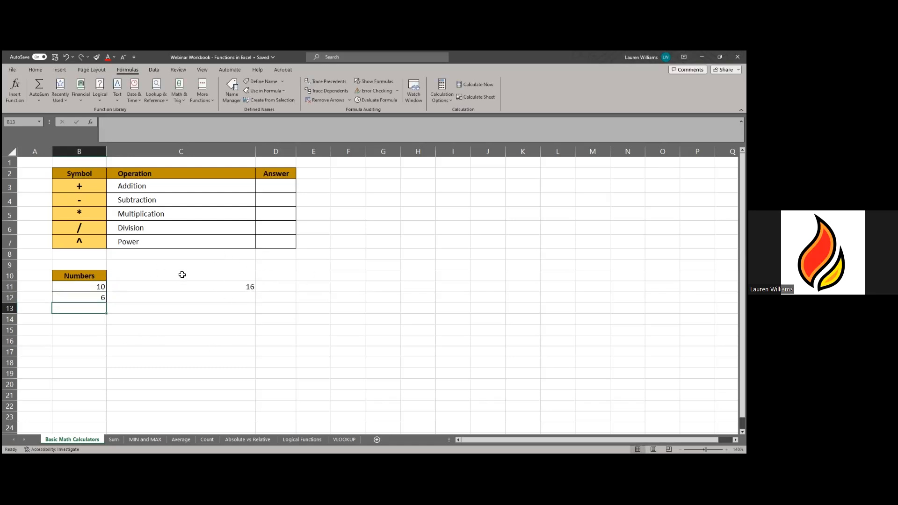
pyautogui.click(197, 289)
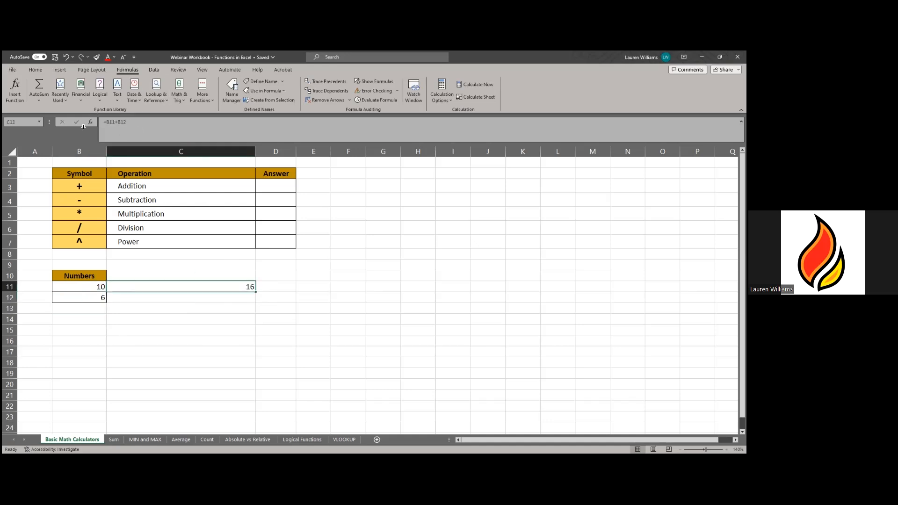
pyautogui.click(399, 356)
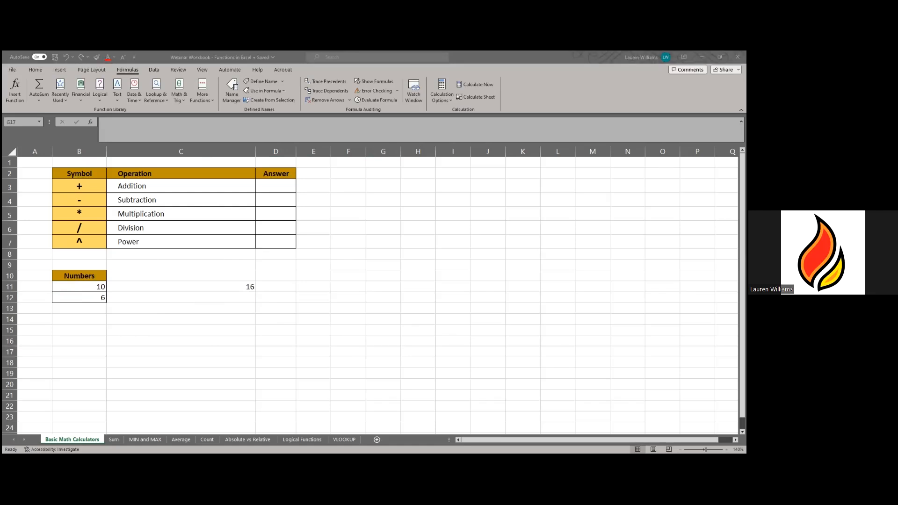
# - Switch to the Sum sheet and zoom to about 180% to enlarge the quarterly table
pyautogui.click(116, 438)
pyautogui.click(113, 439)
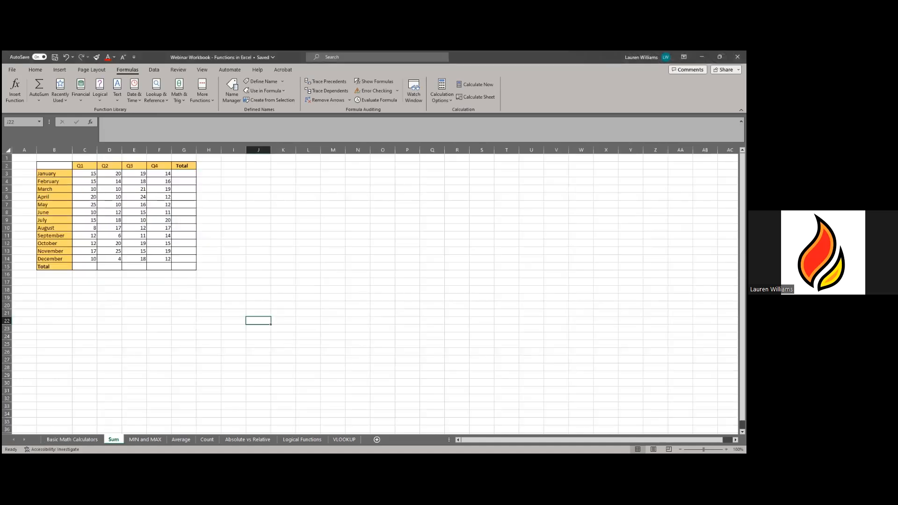
pyautogui.click(727, 449)
pyautogui.click(726, 449)
pyautogui.click(727, 449)
pyautogui.click(726, 449)
pyautogui.click(726, 449)
pyautogui.click(727, 449)
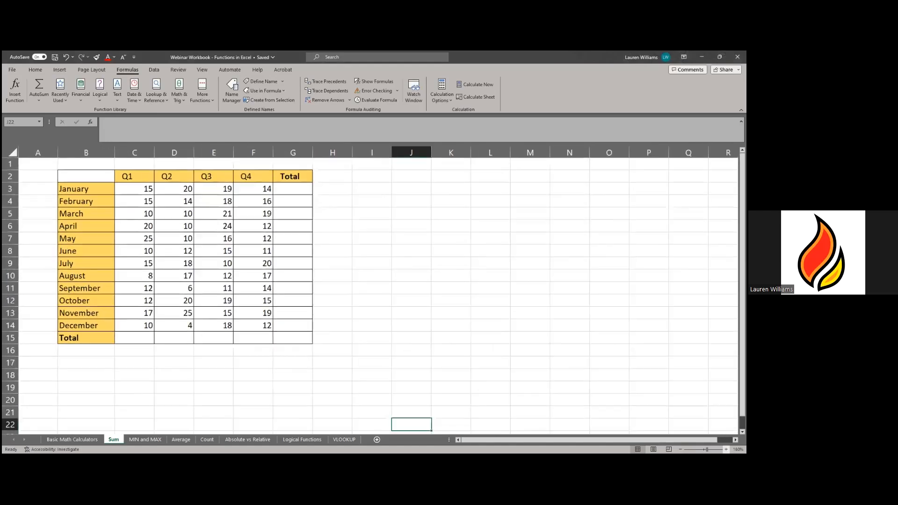
pyautogui.click(726, 449)
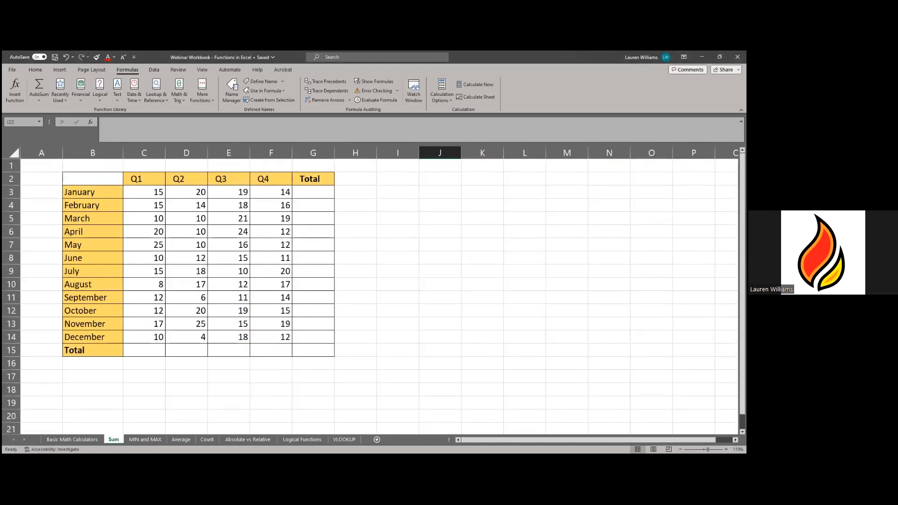
pyautogui.click(726, 449)
pyautogui.click(497, 338)
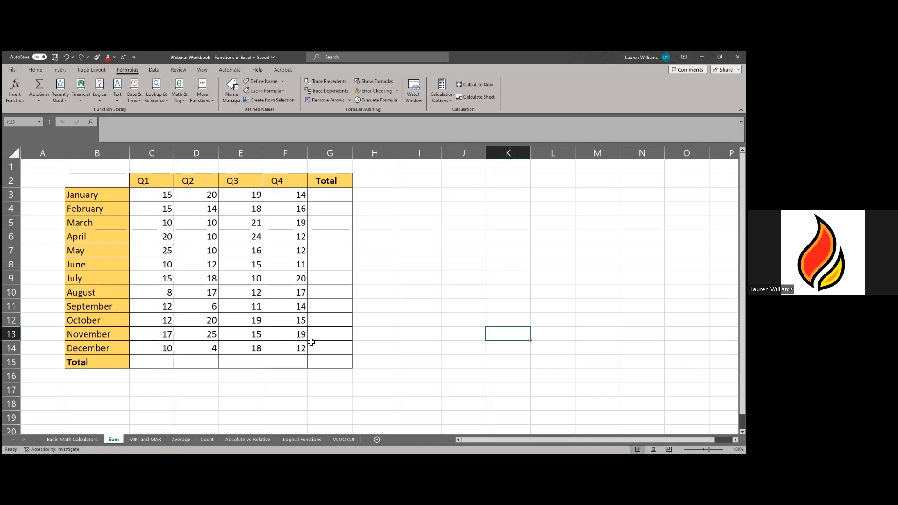
pyautogui.click(152, 363)
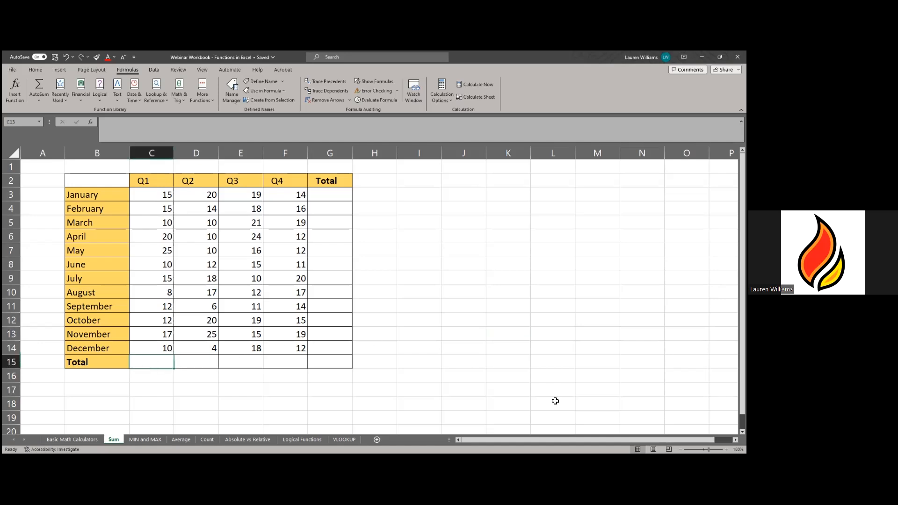
# - Enter =SUM(C3:C14) in C15 so the Q1 total shows 169
pyautogui.write('=')
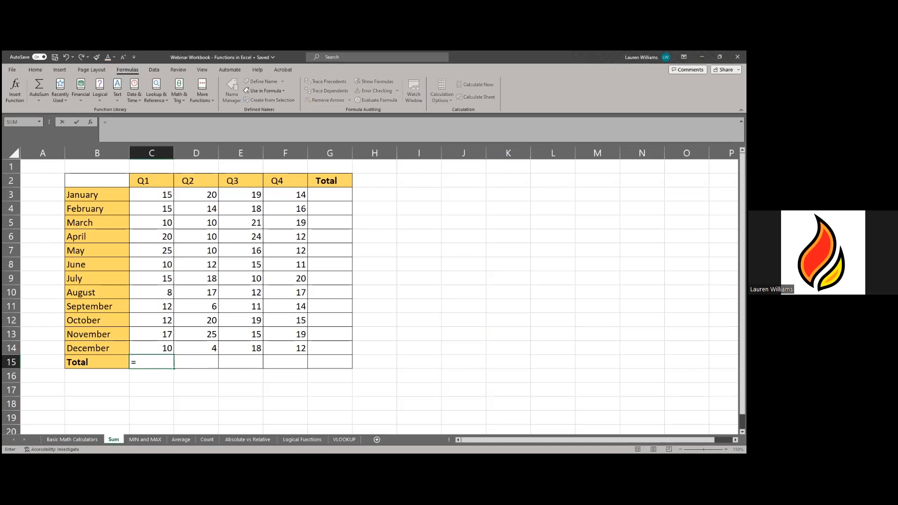
pyautogui.write('su')
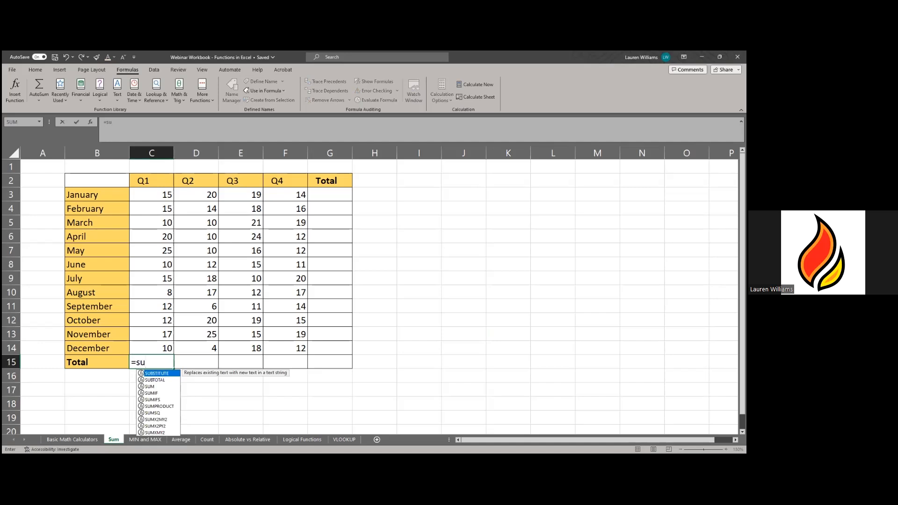
pyautogui.write('m')
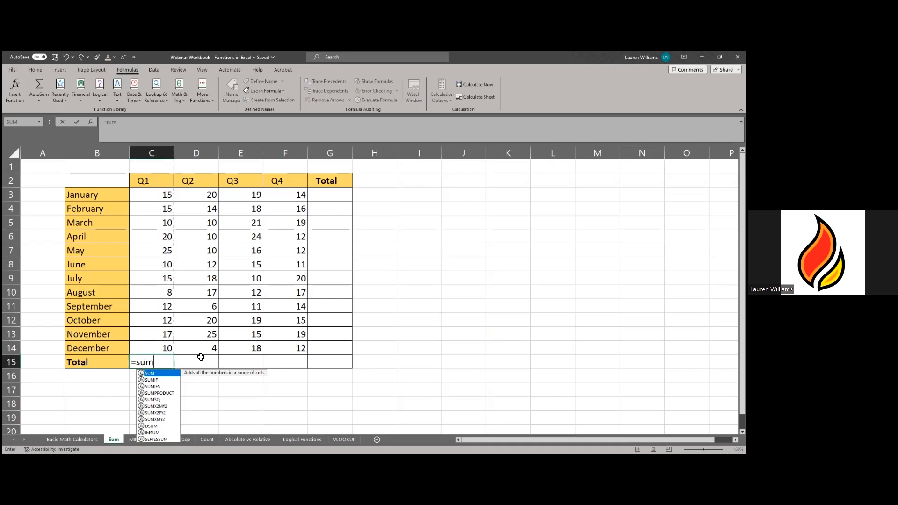
pyautogui.doubleClick(152, 374)
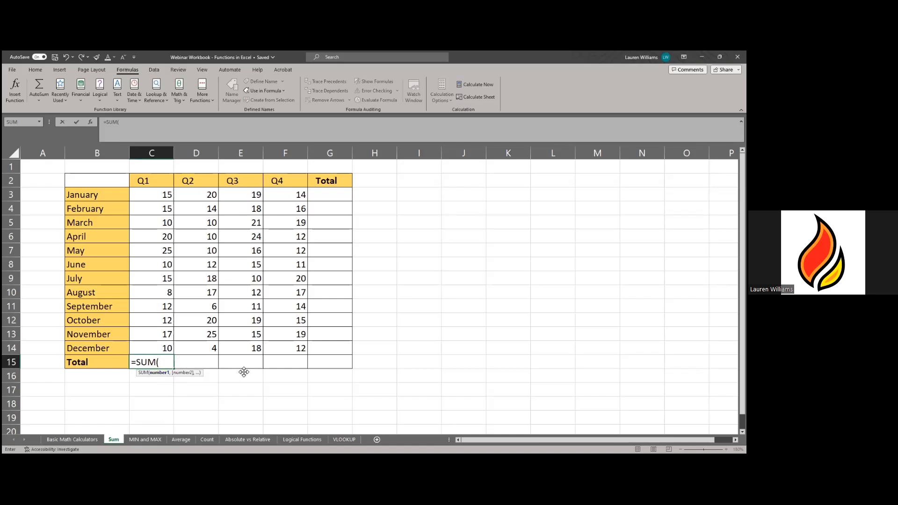
pyautogui.press('BackSpace')
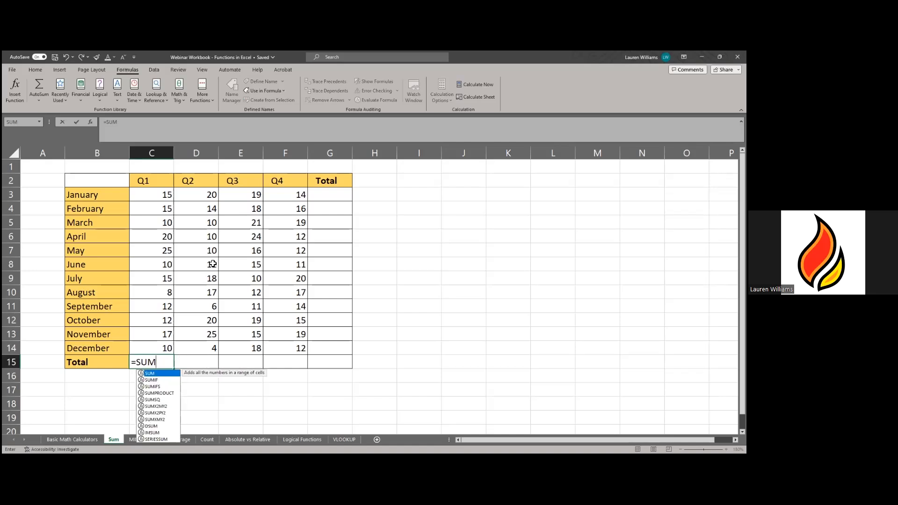
pyautogui.doubleClick(147, 369)
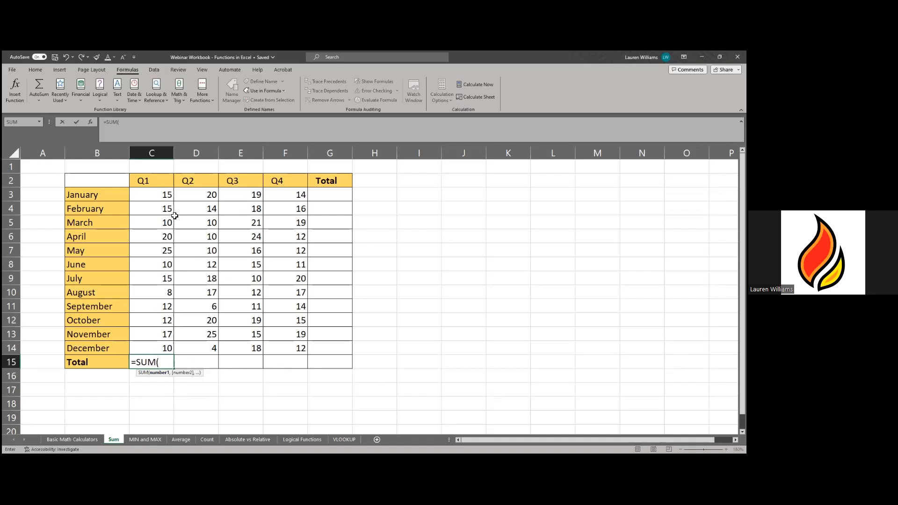
pyautogui.click(158, 193)
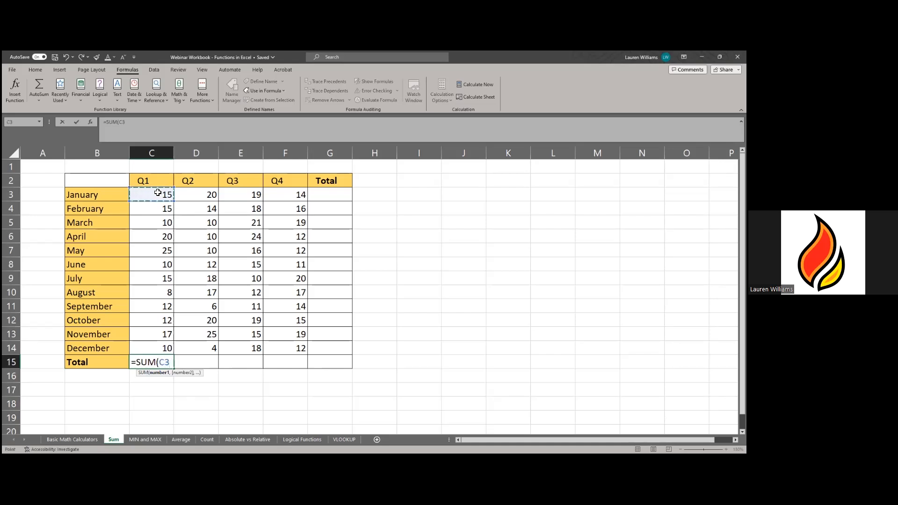
pyautogui.moveTo(157, 194); pyautogui.dragTo(161, 210)
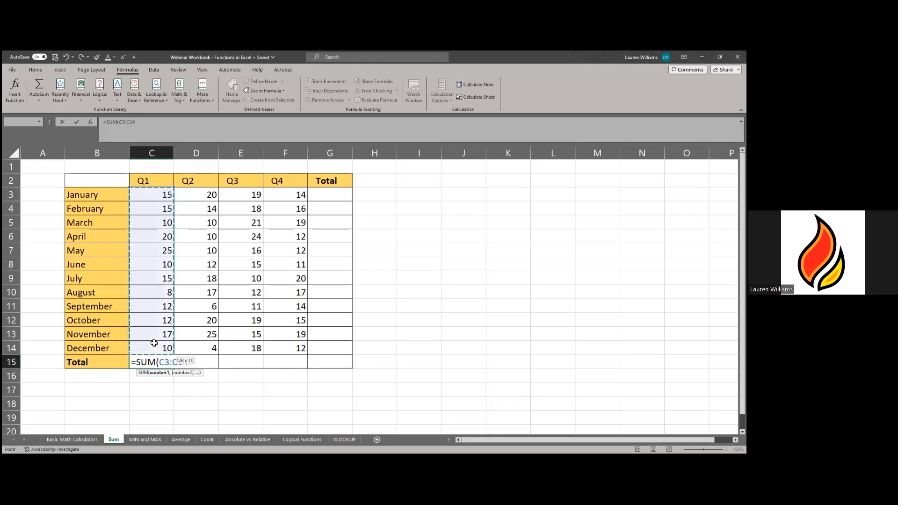
pyautogui.moveTo(154, 344); pyautogui.dragTo(154, 343)
pyautogui.press('Return')
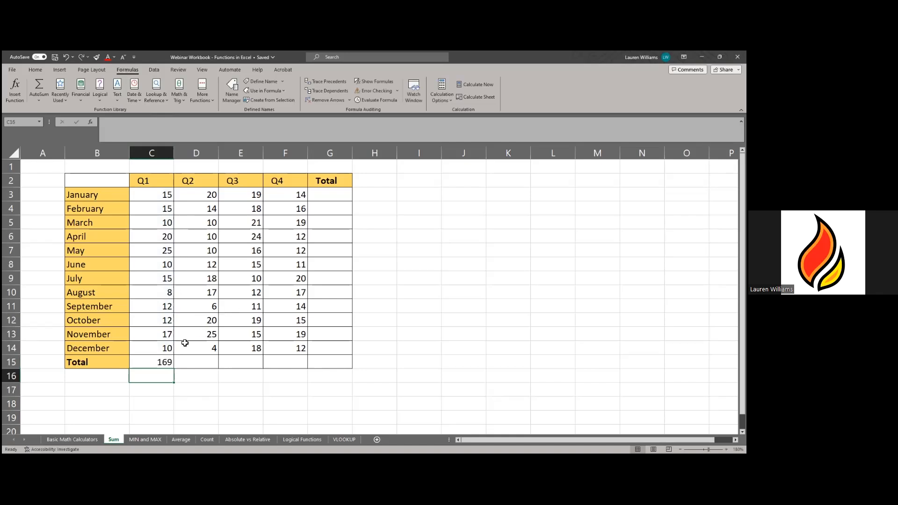
pyautogui.click(160, 362)
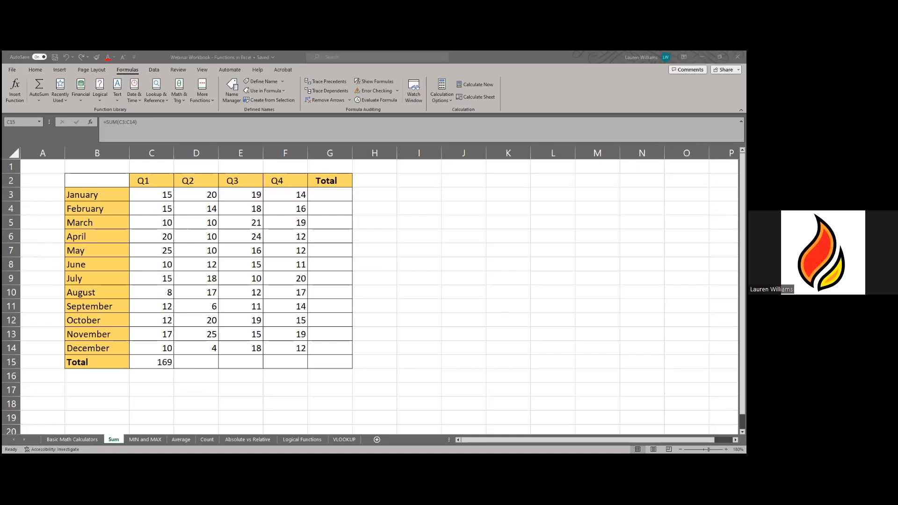
pyautogui.click(141, 357)
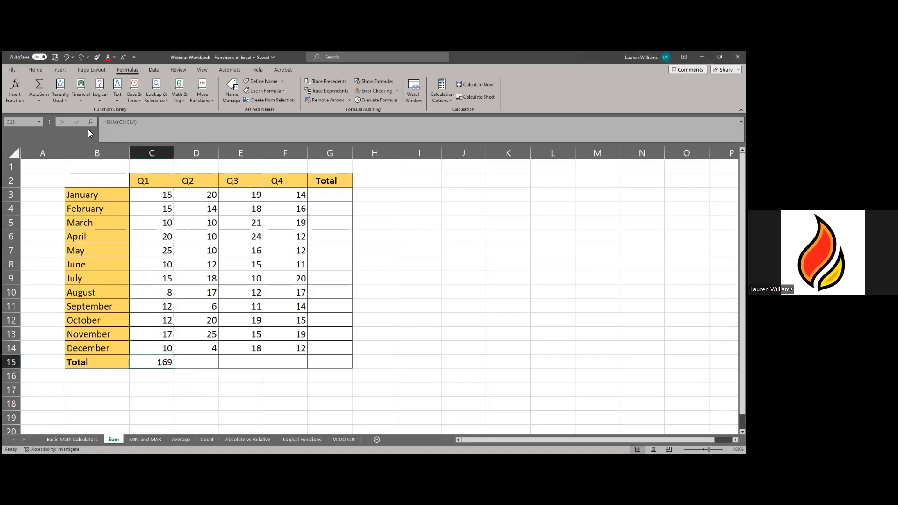
# - Use AutoSum to put =SUM(D3:D14) in D15, giving a Q2 total of 166
pyautogui.click(201, 358)
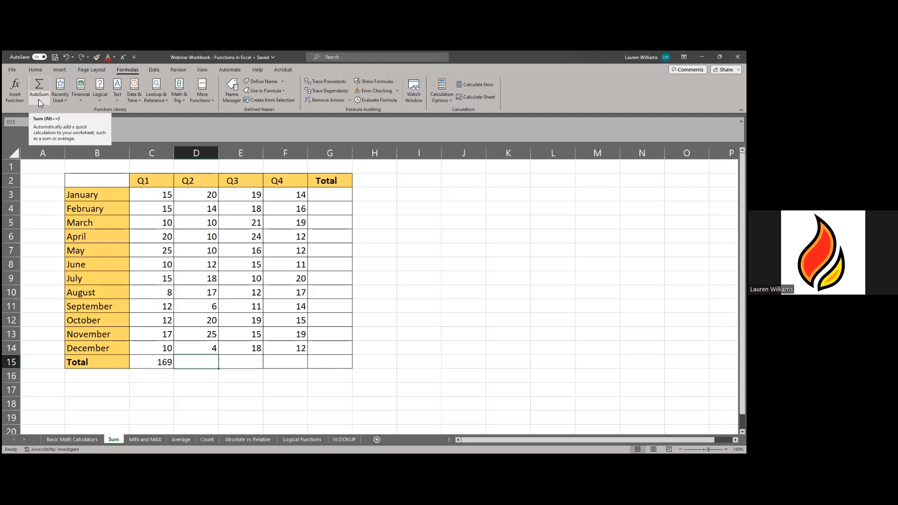
pyautogui.click(37, 82)
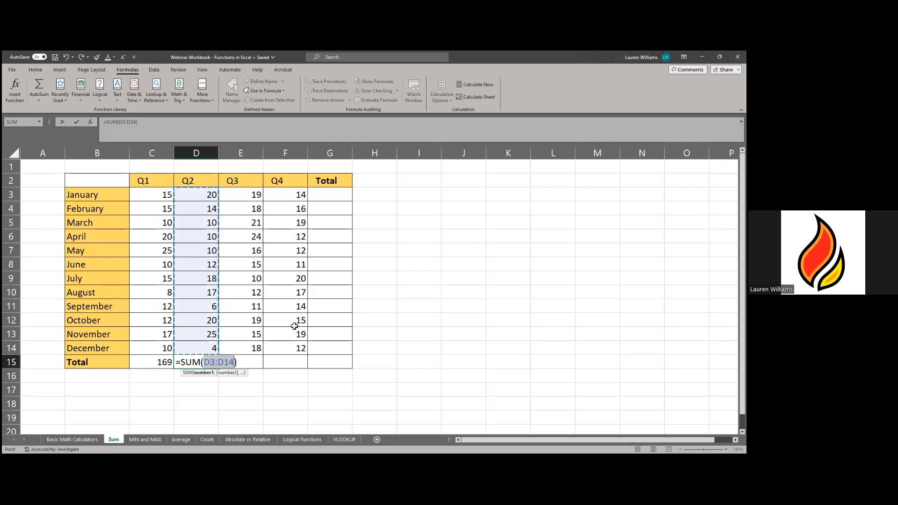
pyautogui.press('Return')
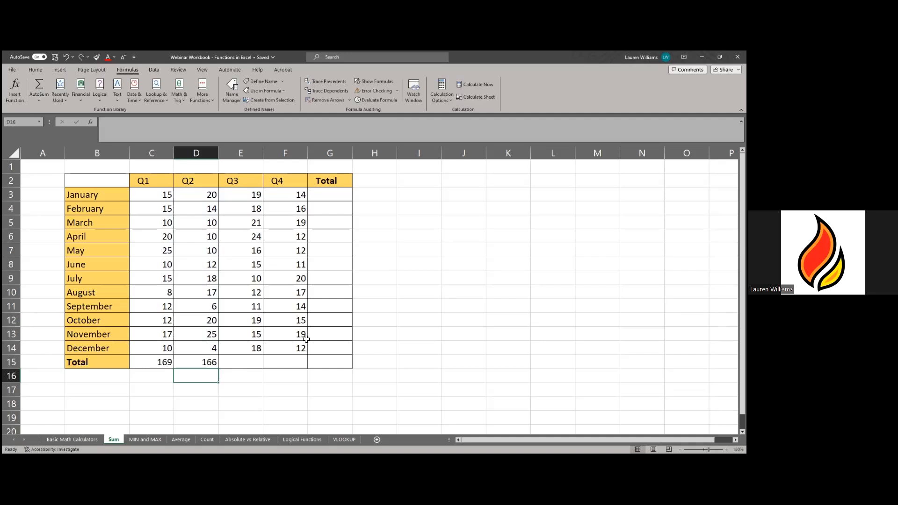
pyautogui.click(233, 364)
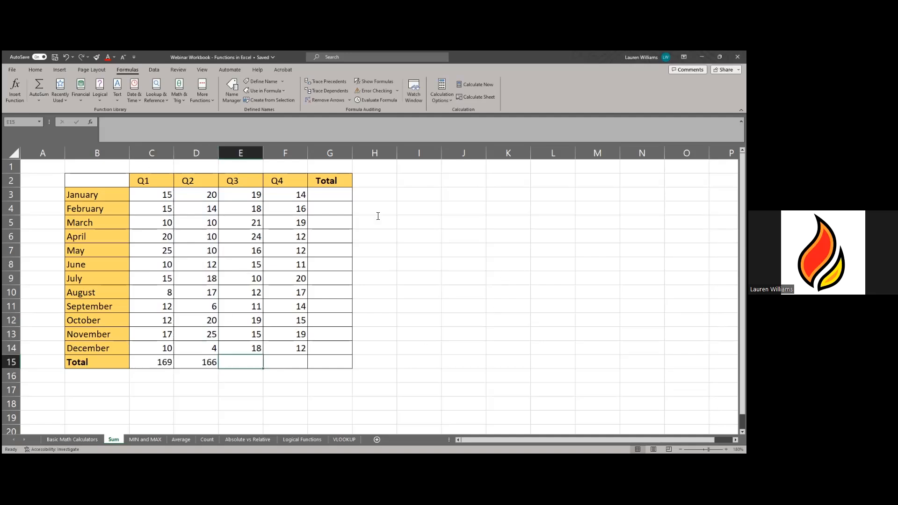
# - Search the Insert Function dialog for a summing function, finally using the term 'sum'
pyautogui.click(89, 122)
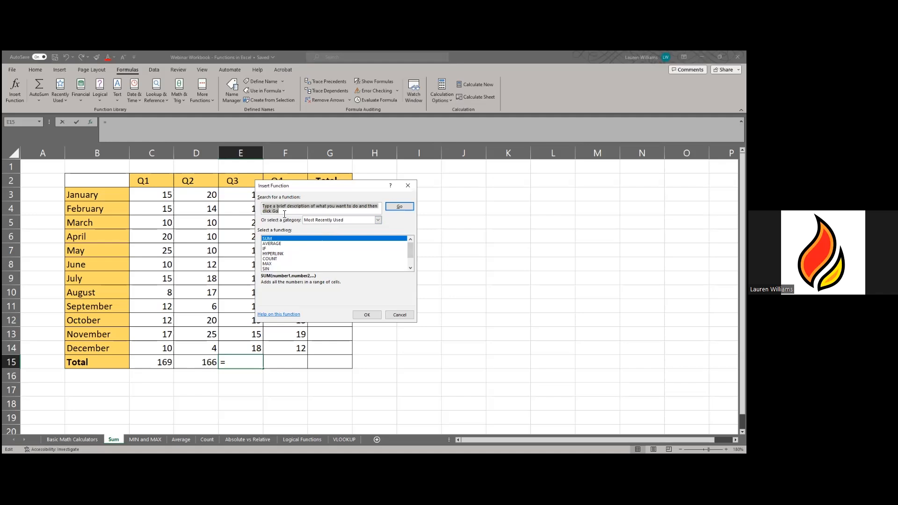
pyautogui.write('s')
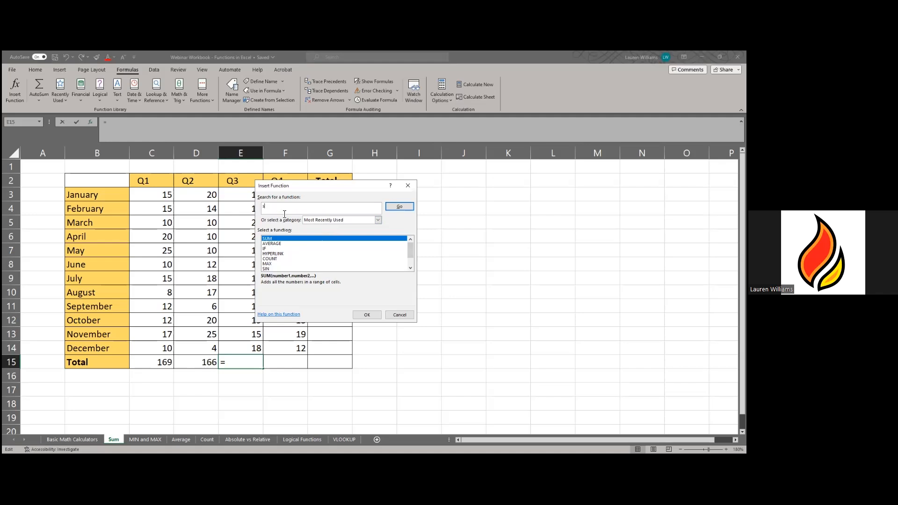
pyautogui.write('adding up a column')
pyautogui.click(393, 208)
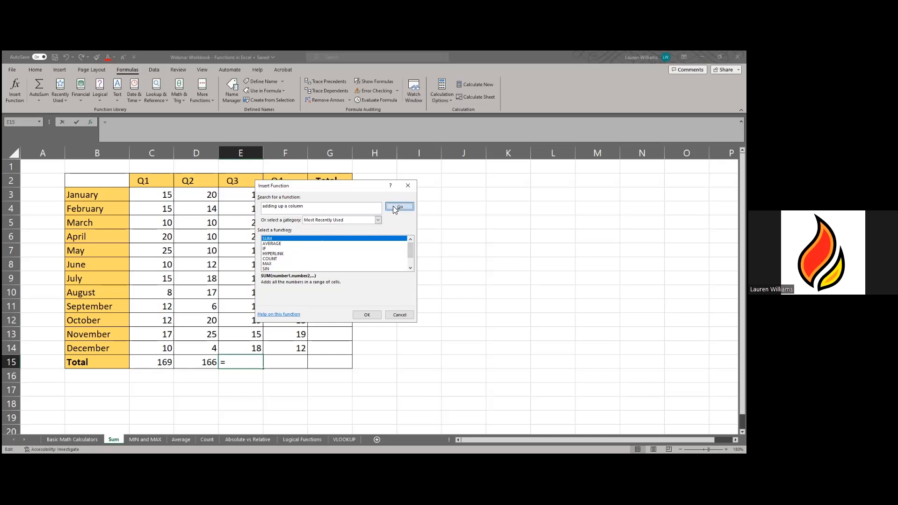
pyautogui.click(339, 210)
pyautogui.write('addition')
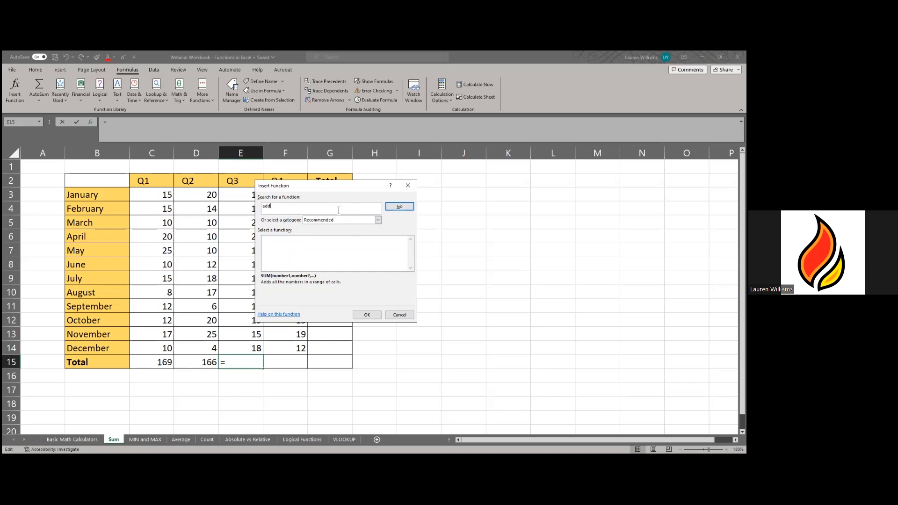
pyautogui.click(398, 209)
pyautogui.doubleClick(322, 207)
pyautogui.write('sum')
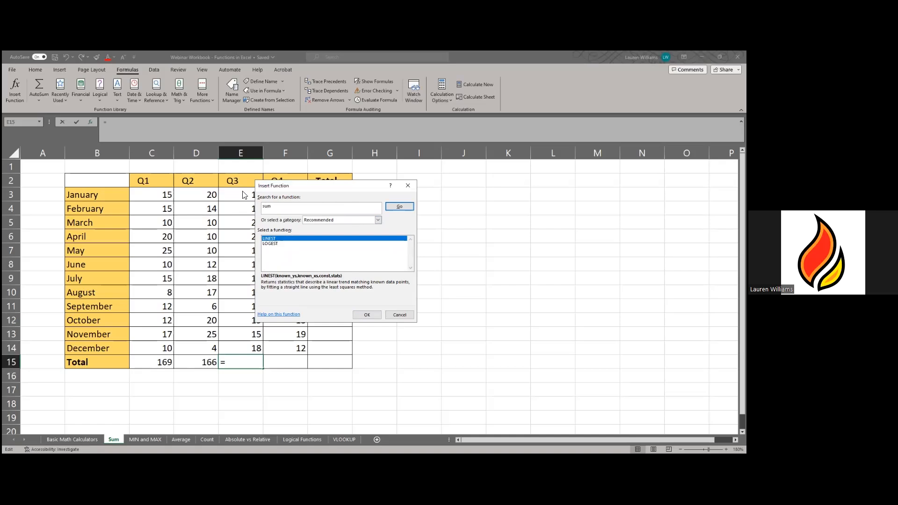
pyautogui.click(394, 207)
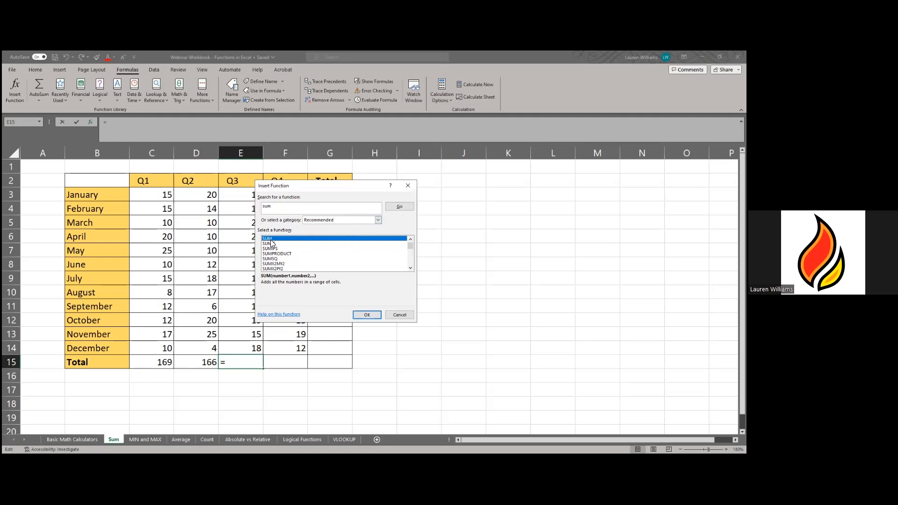
# - Insert SUM with range E3:E14 into E15, giving a Q3 total of 198
pyautogui.click(363, 317)
pyautogui.doubleClick(403, 240)
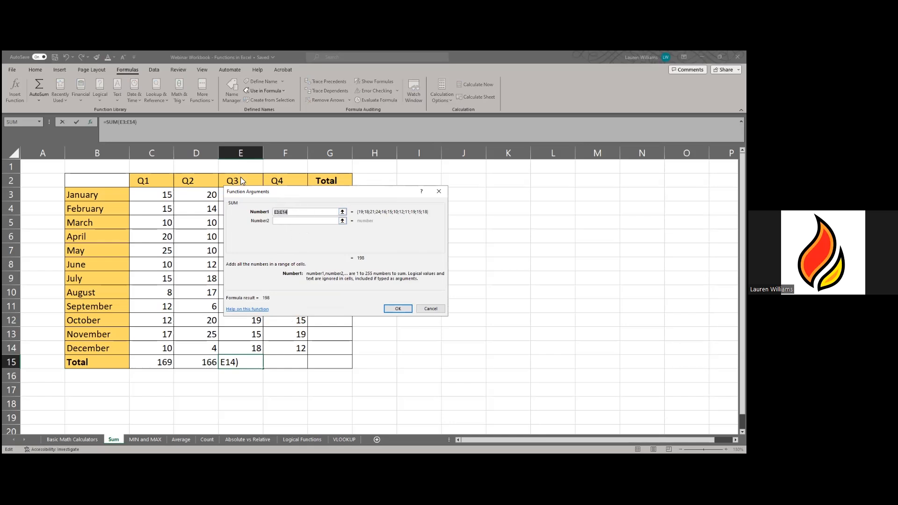
pyautogui.moveTo(278, 185); pyautogui.dragTo(372, 177)
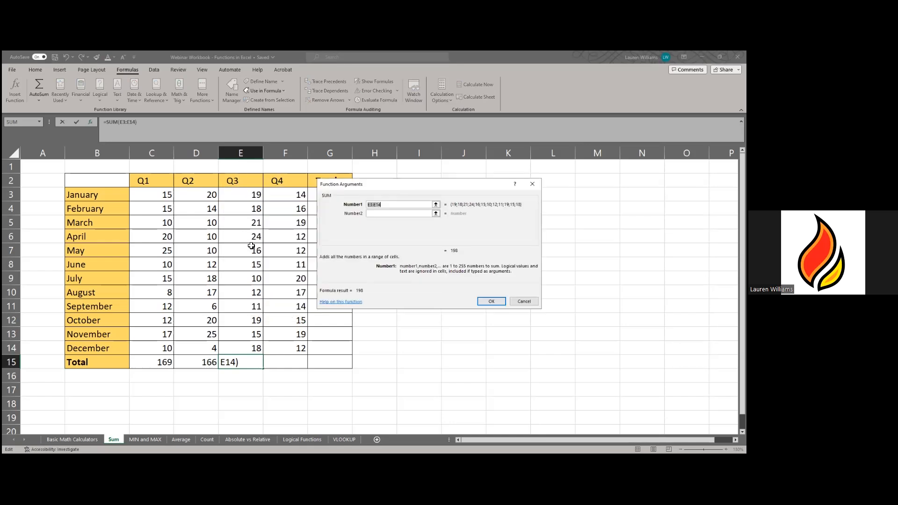
pyautogui.click(490, 302)
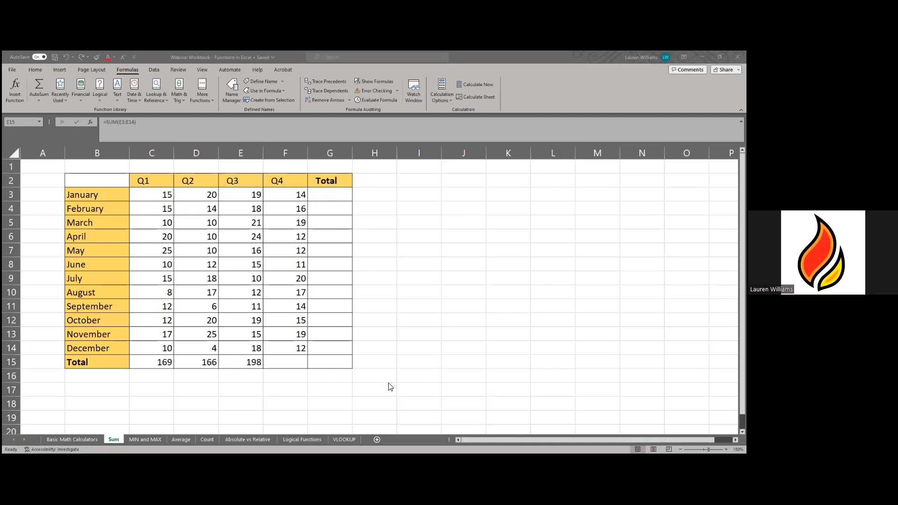
# - Total the Q4 column in F15 with Alt+= AutoSum, giving =SUM(F3:F14) = 181
pyautogui.scroll(-4, 387, 385)
pyautogui.scroll(4, 388, 385)
pyautogui.click(287, 364)
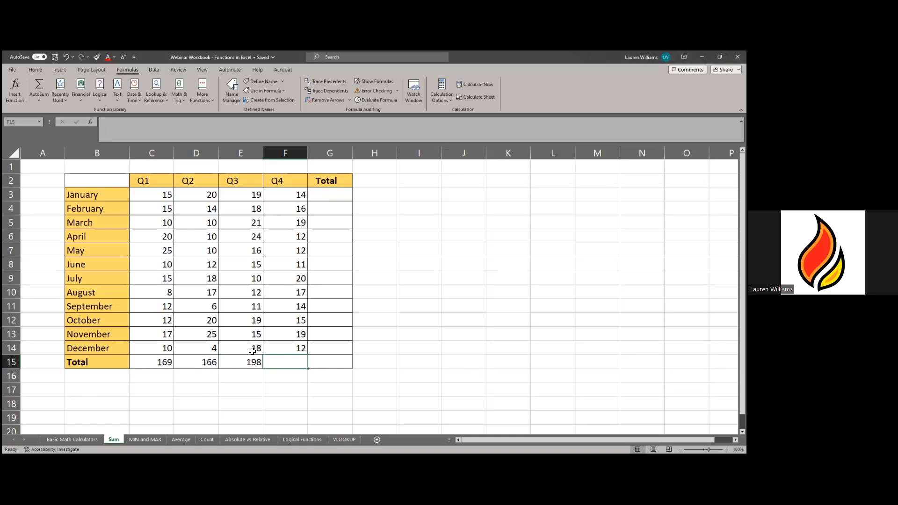
pyautogui.press('alt')
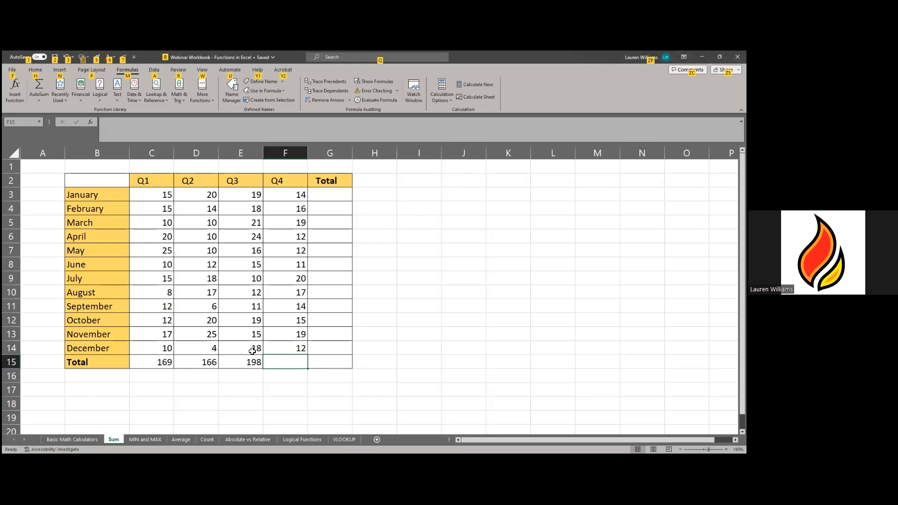
pyautogui.hotkey('alt', '=')
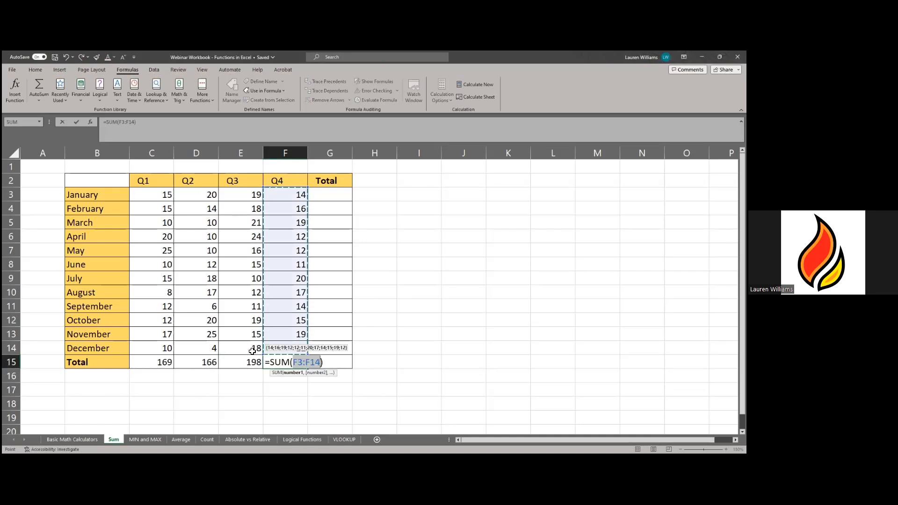
pyautogui.press('Return')
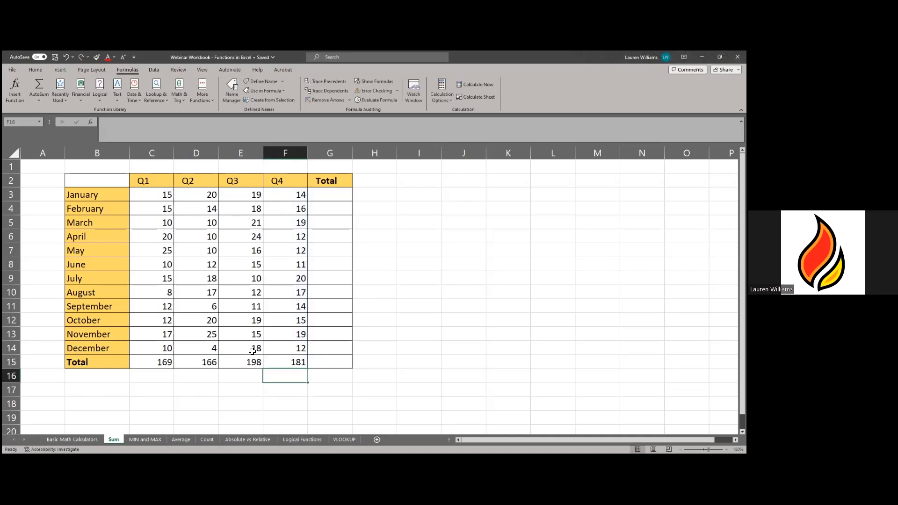
pyautogui.click(323, 367)
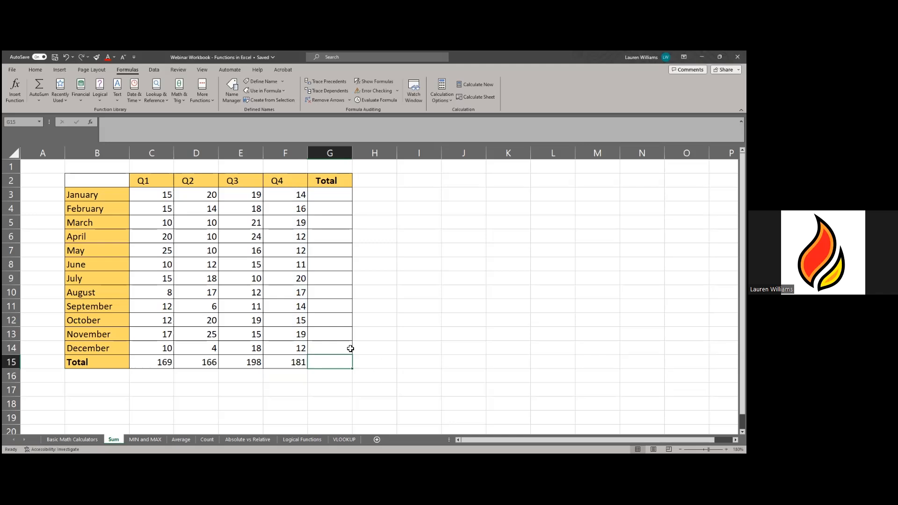
# - Switch to the MIN and MAX sheet, zoom in, and inspect G3's =MIN(C3:F3) formula
pyautogui.click(348, 348)
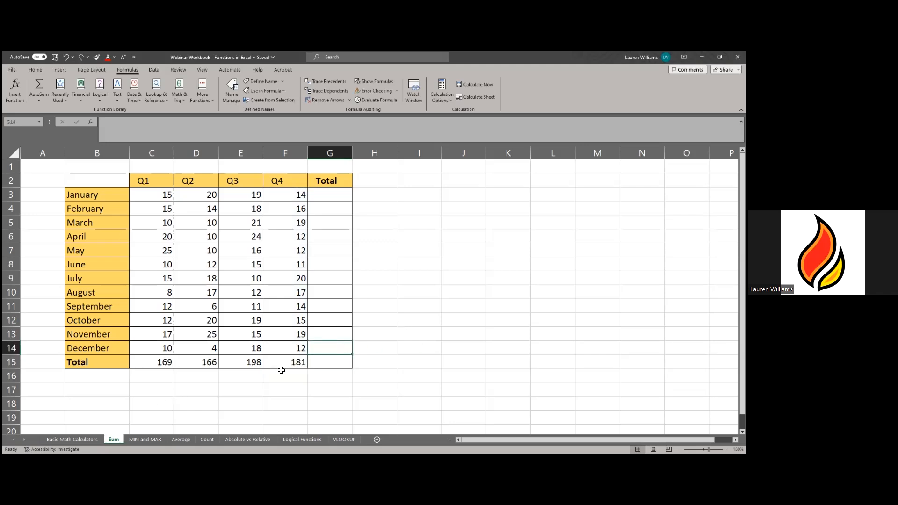
pyautogui.click(402, 355)
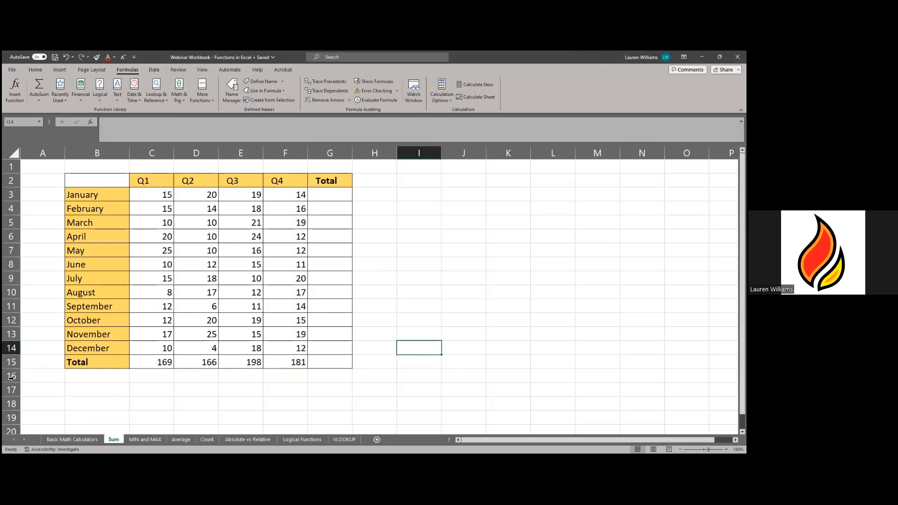
pyautogui.click(130, 440)
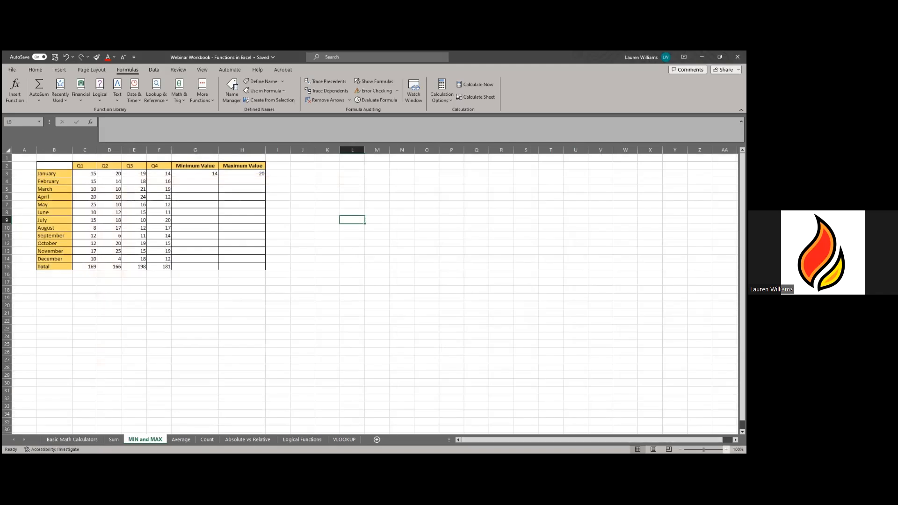
pyautogui.click(726, 449)
pyautogui.click(727, 450)
pyautogui.click(726, 449)
pyautogui.click(727, 450)
pyautogui.click(727, 450)
pyautogui.click(727, 450)
pyautogui.click(727, 449)
pyautogui.click(727, 449)
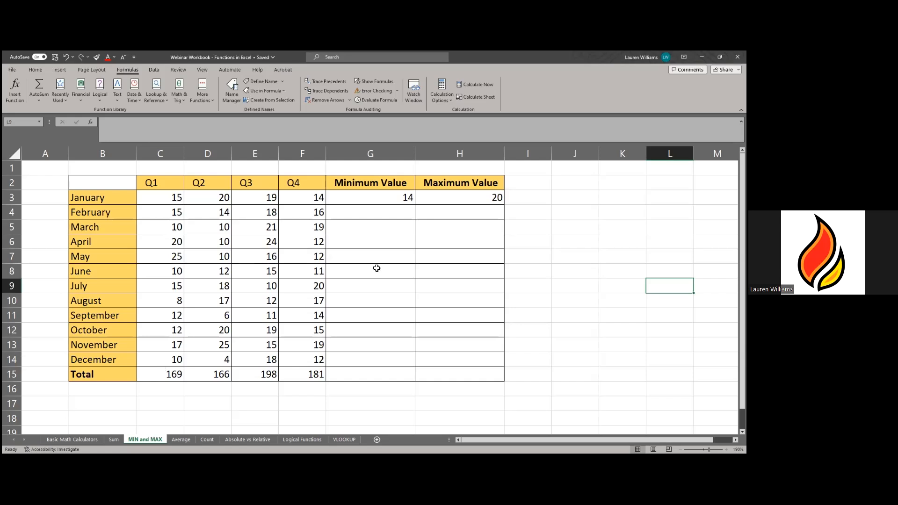
pyautogui.click(386, 198)
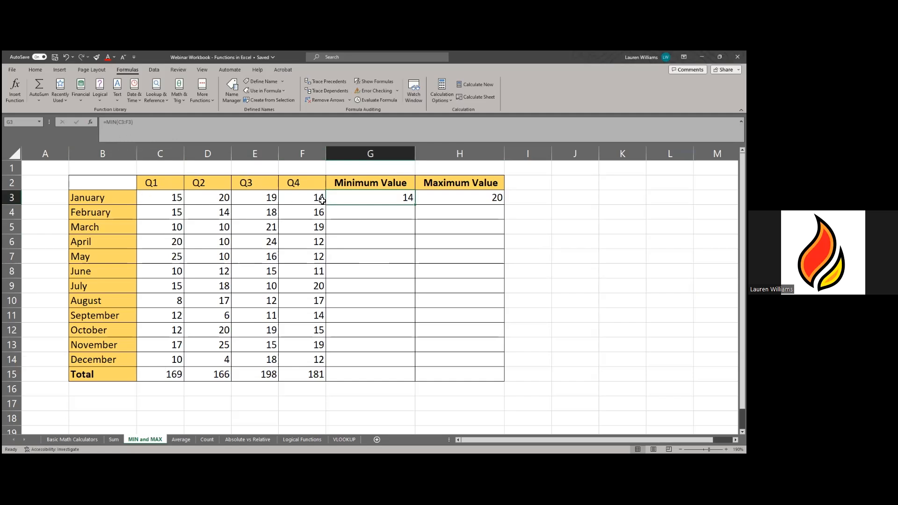
# - Enter =MIN(C4:F4) in G4 to show February's minimum of 14
pyautogui.click(353, 215)
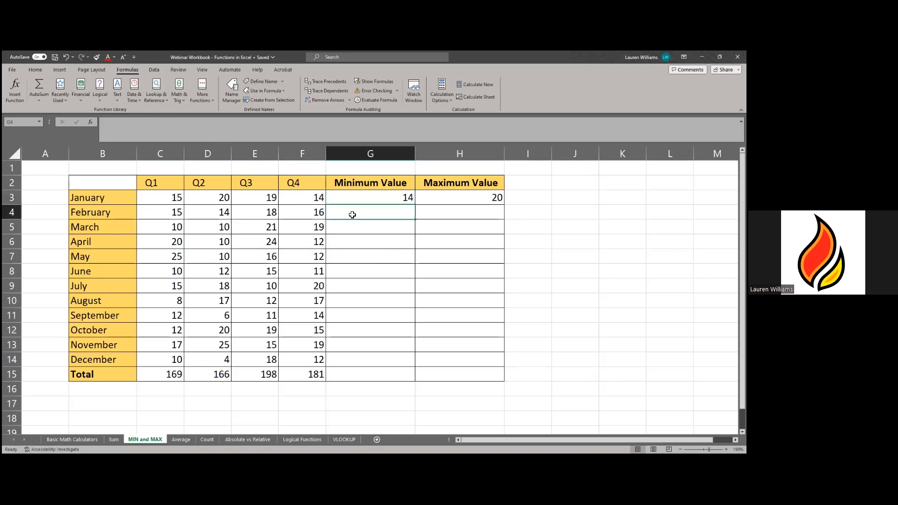
pyautogui.write('=')
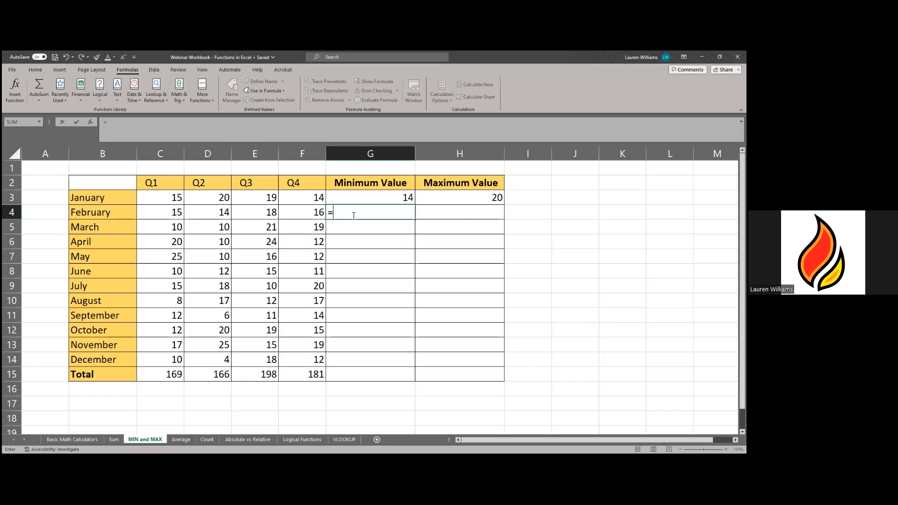
pyautogui.write('MIN')
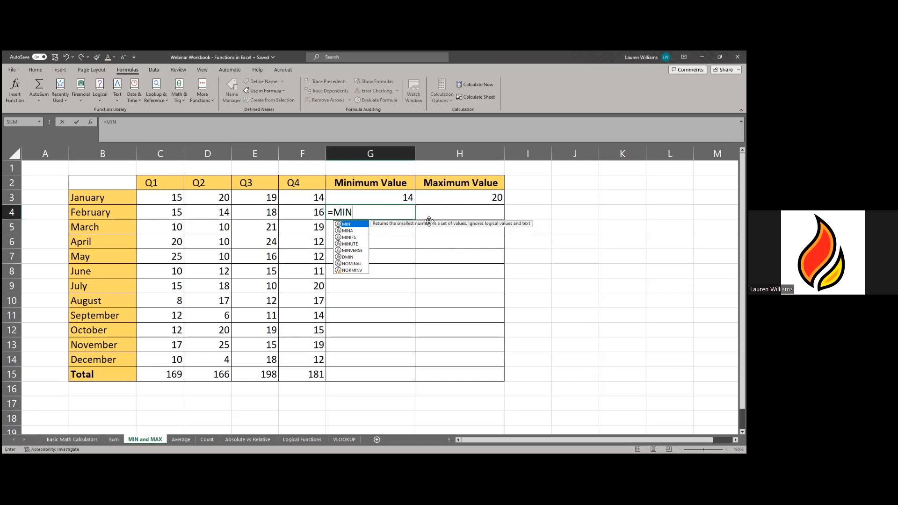
pyautogui.write('(')
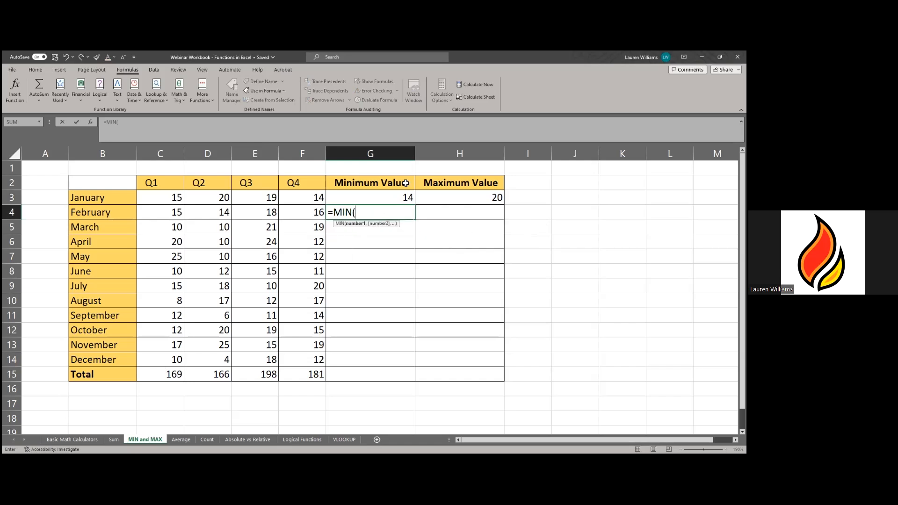
pyautogui.moveTo(169, 214); pyautogui.dragTo(303, 215)
pyautogui.write(')')
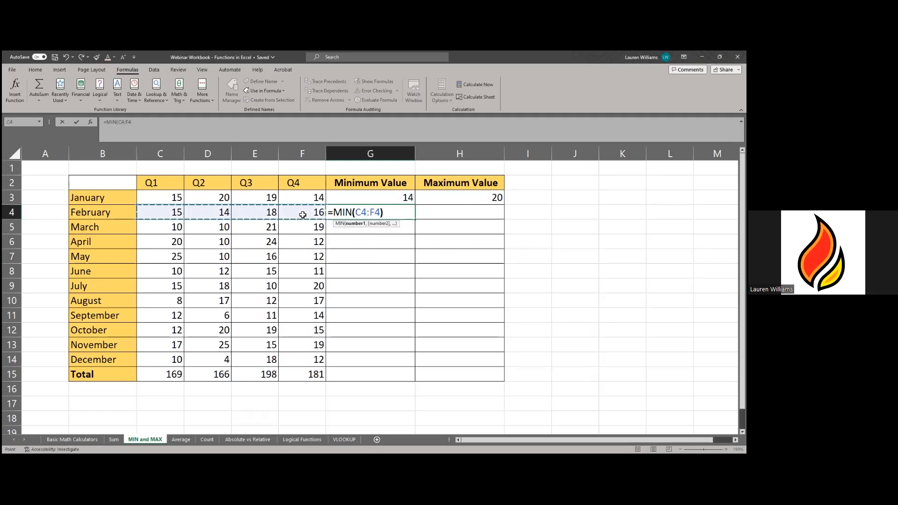
pyautogui.press('Return')
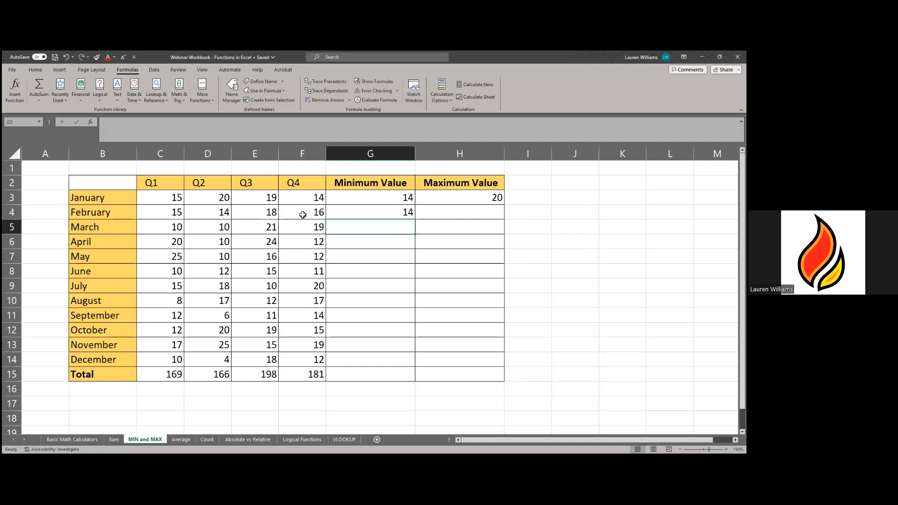
pyautogui.click(347, 213)
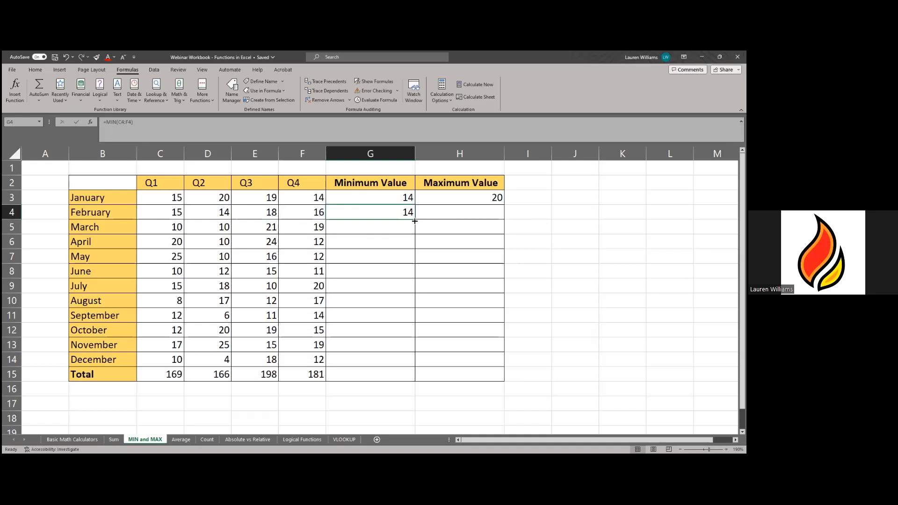
# - Fill G4's MIN formula down through G14, redoing the fill after an undo
pyautogui.moveTo(415, 220); pyautogui.dragTo(418, 368)
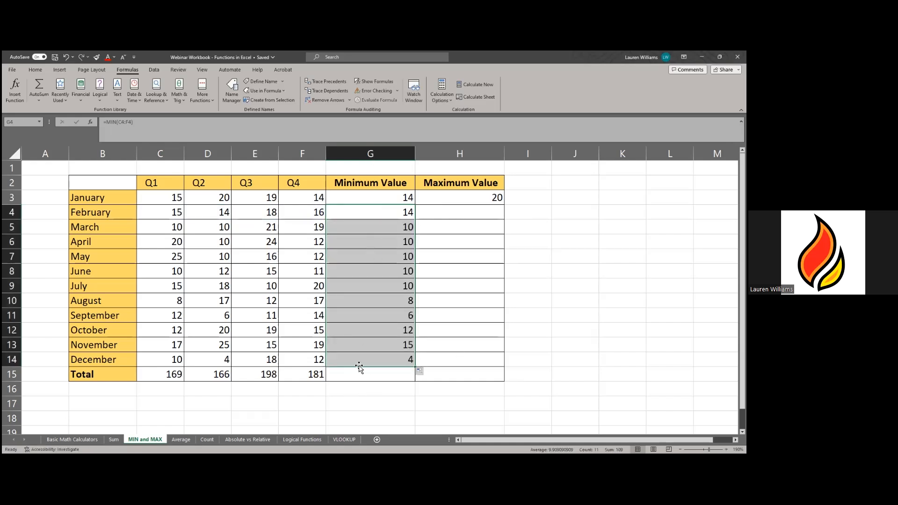
pyautogui.hotkey('ctrl', 'z')
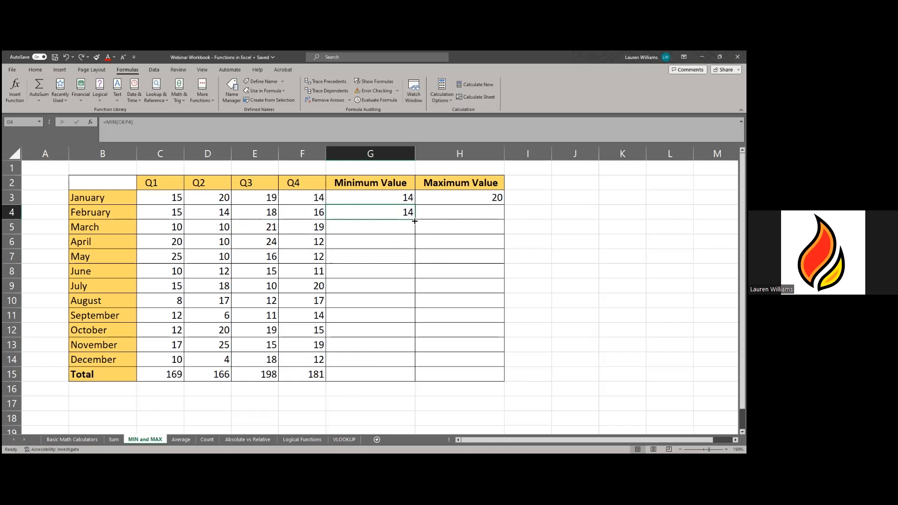
pyautogui.moveTo(416, 220); pyautogui.dragTo(416, 366)
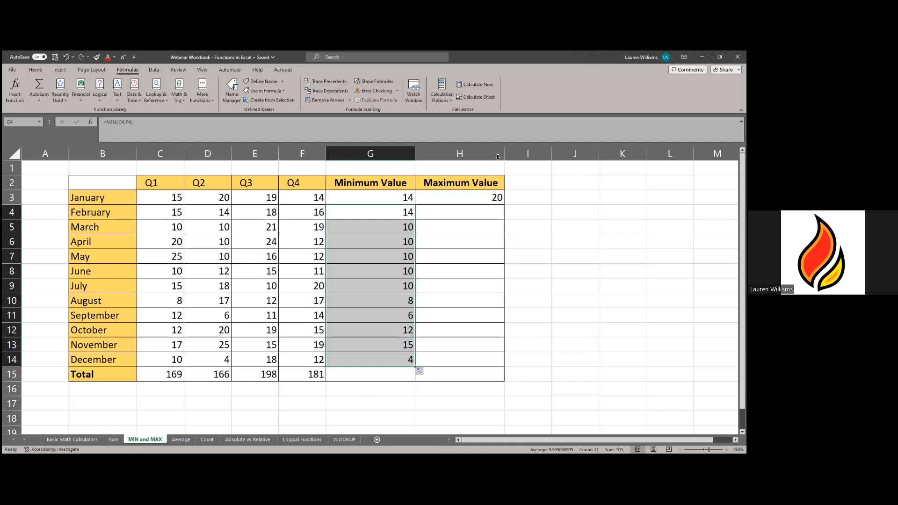
pyautogui.click(438, 200)
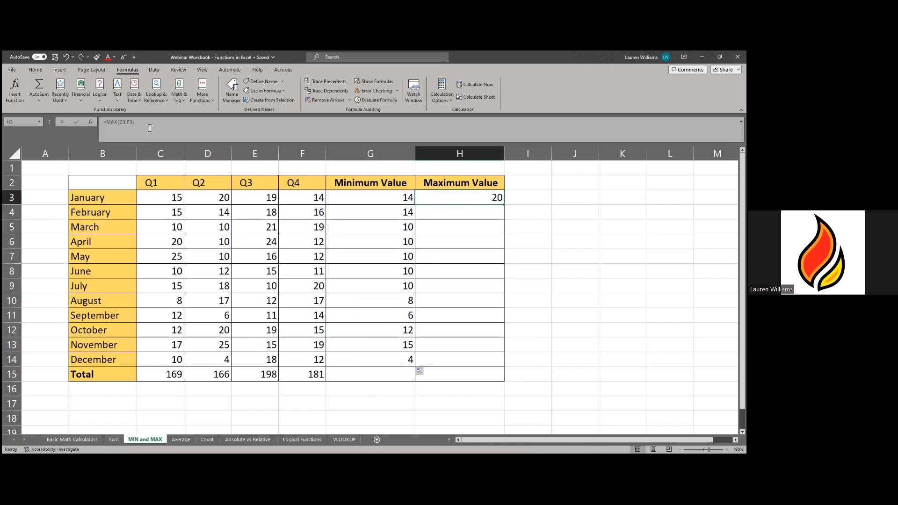
# - Enter =MAX(C4:F4) in H4 so February's maximum shows 18, then go to the Average sheet
pyautogui.click(471, 215)
pyautogui.write('=')
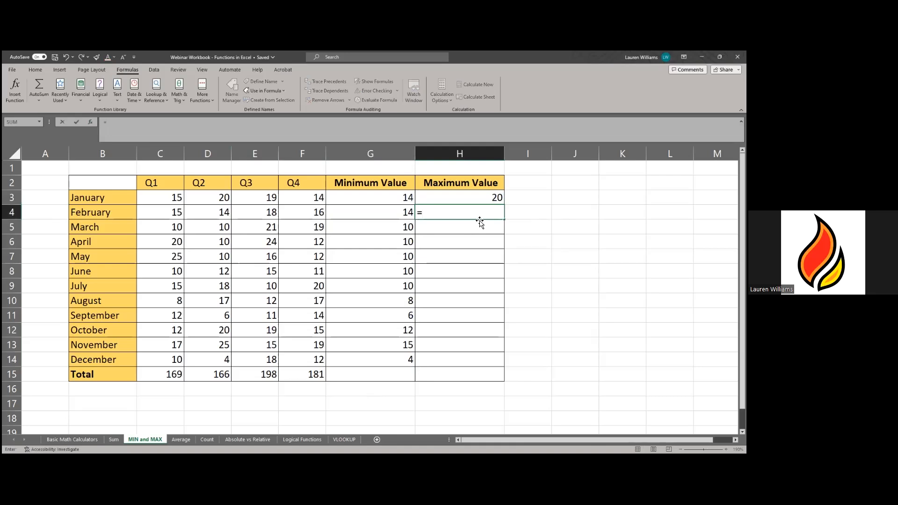
pyautogui.write('MAX')
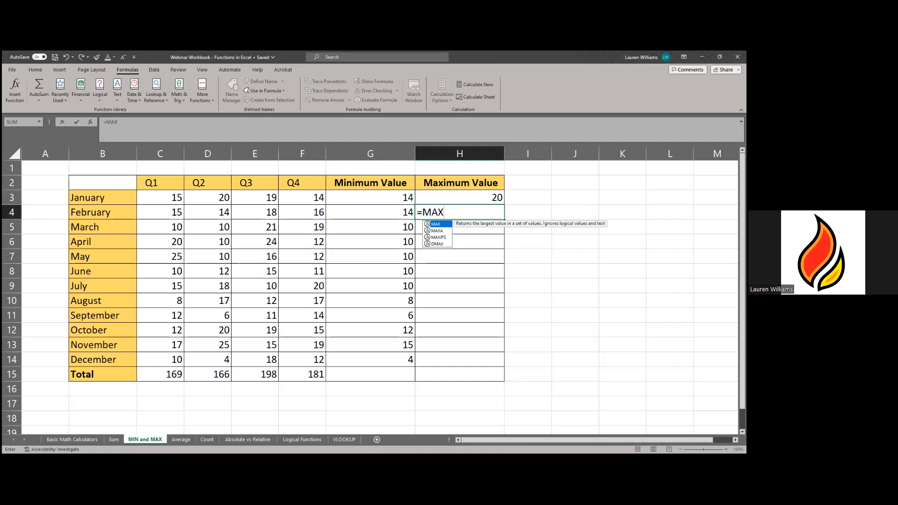
pyautogui.doubleClick(438, 225)
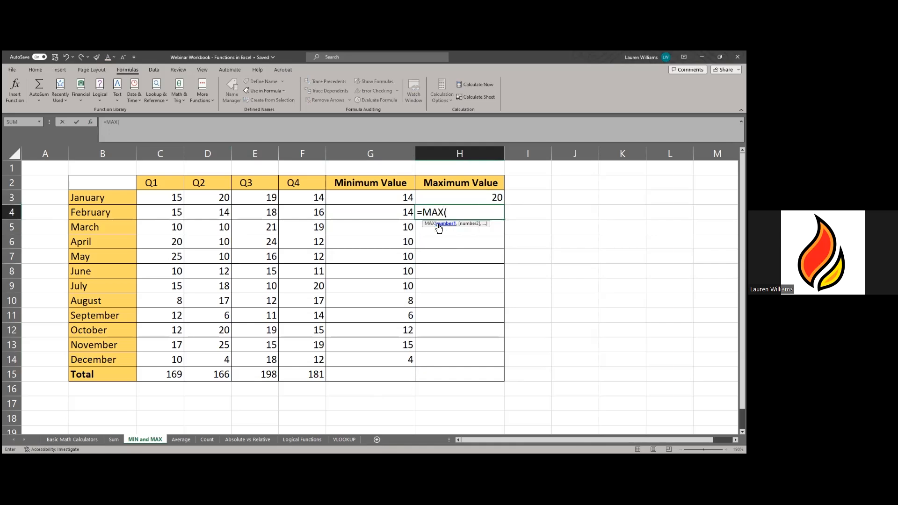
pyautogui.click(153, 214)
pyautogui.moveTo(153, 213); pyautogui.dragTo(230, 216)
pyautogui.moveTo(298, 217); pyautogui.dragTo(310, 220)
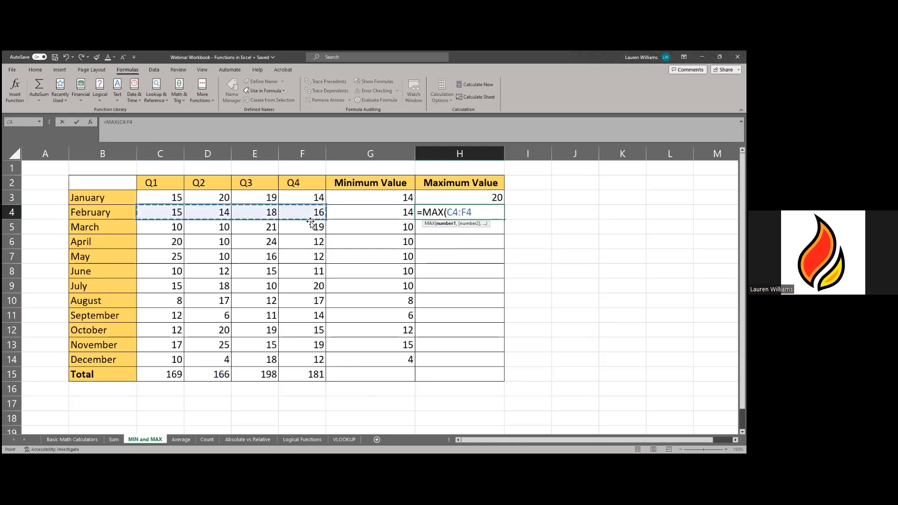
pyautogui.write(')')
pyautogui.press('Return')
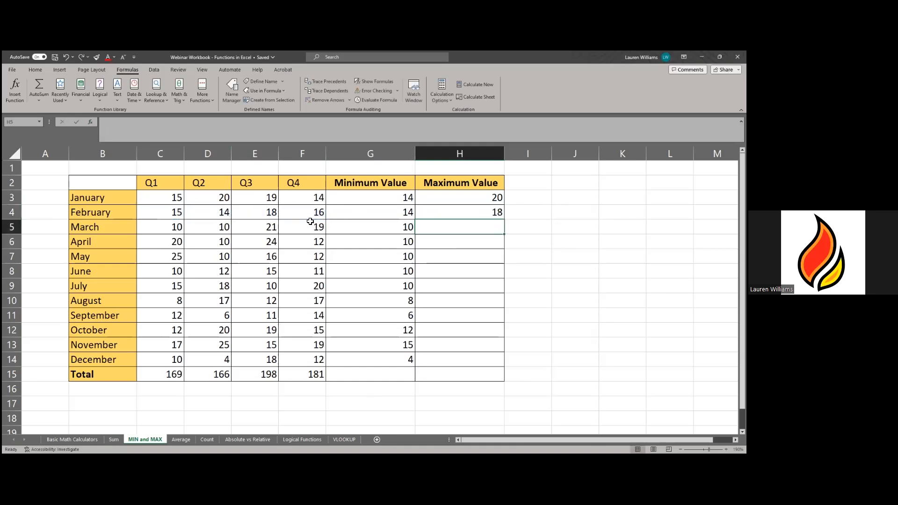
pyautogui.click(489, 212)
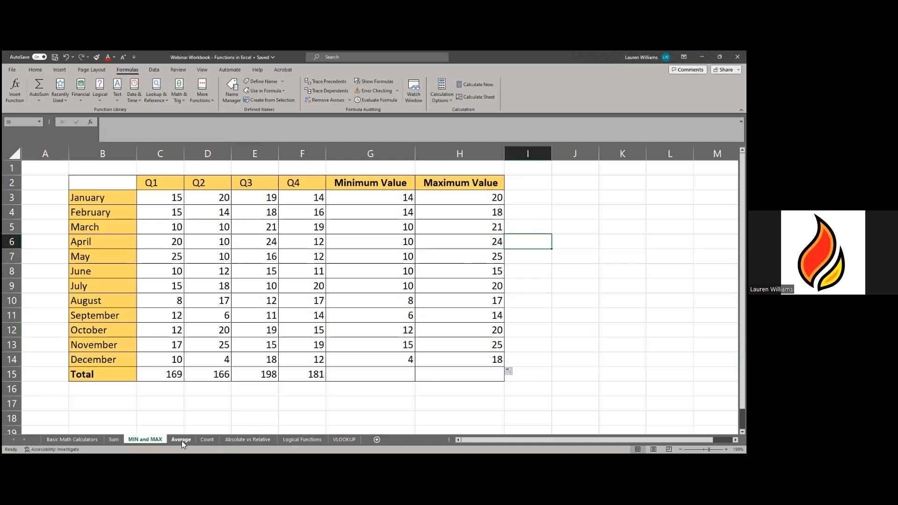
pyautogui.click(182, 441)
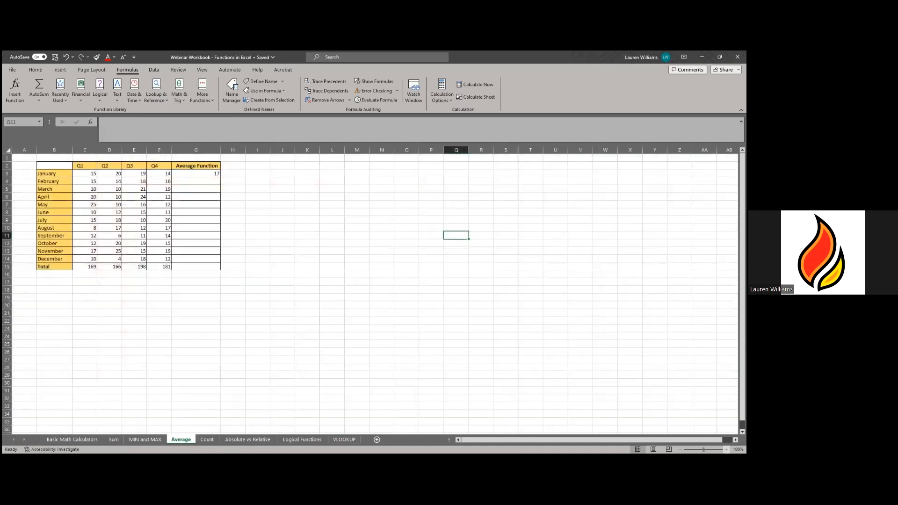
# - Zoom in on the Average table and check G3's =AVERAGE(C3:F3) formula returning 17
pyautogui.click(727, 450)
pyautogui.click(727, 450)
pyautogui.click(727, 450)
pyautogui.click(726, 450)
pyautogui.click(727, 450)
pyautogui.click(727, 450)
pyautogui.click(726, 450)
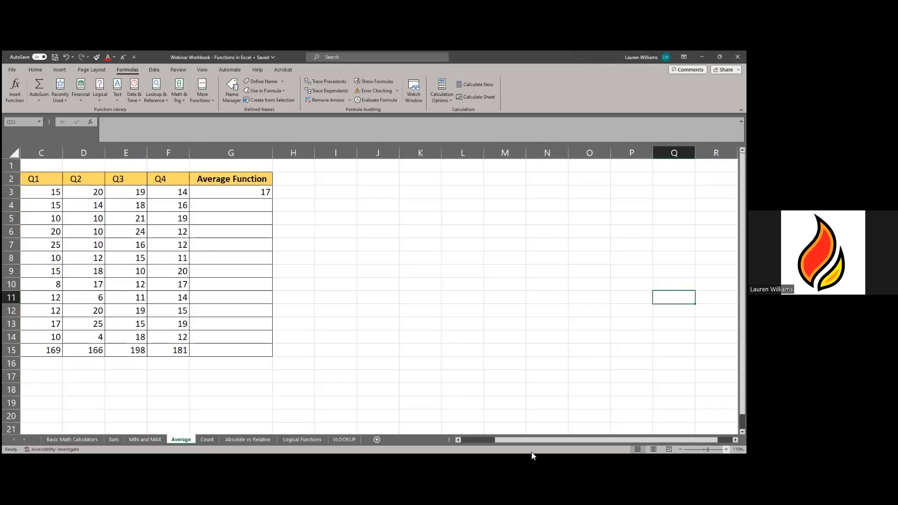
pyautogui.moveTo(508, 441); pyautogui.dragTo(477, 441)
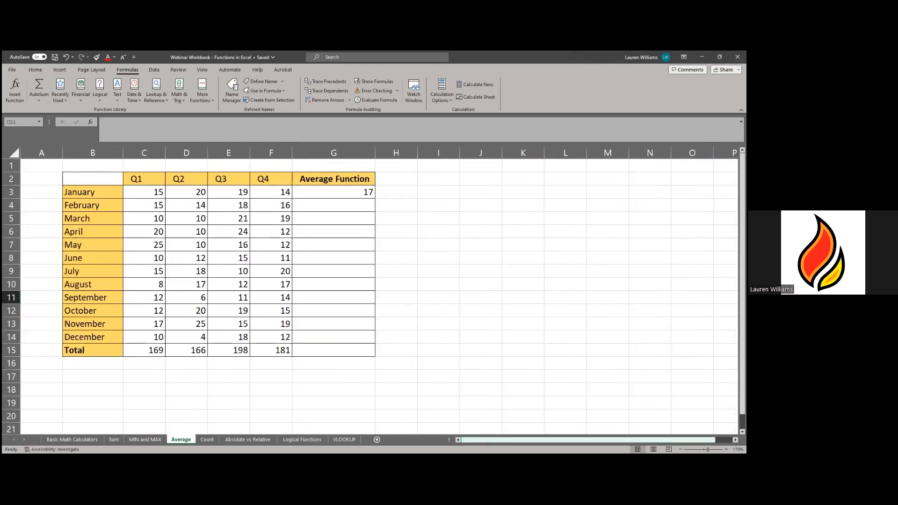
pyautogui.click(726, 450)
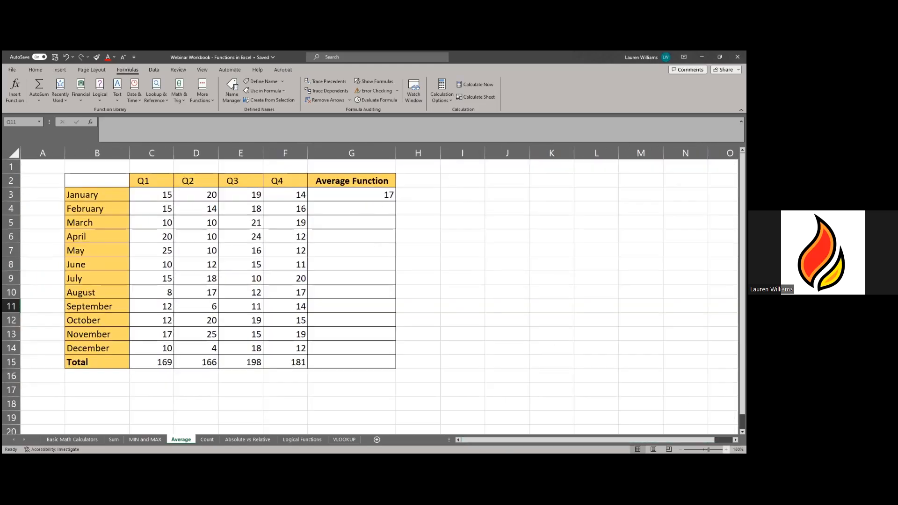
pyautogui.click(727, 450)
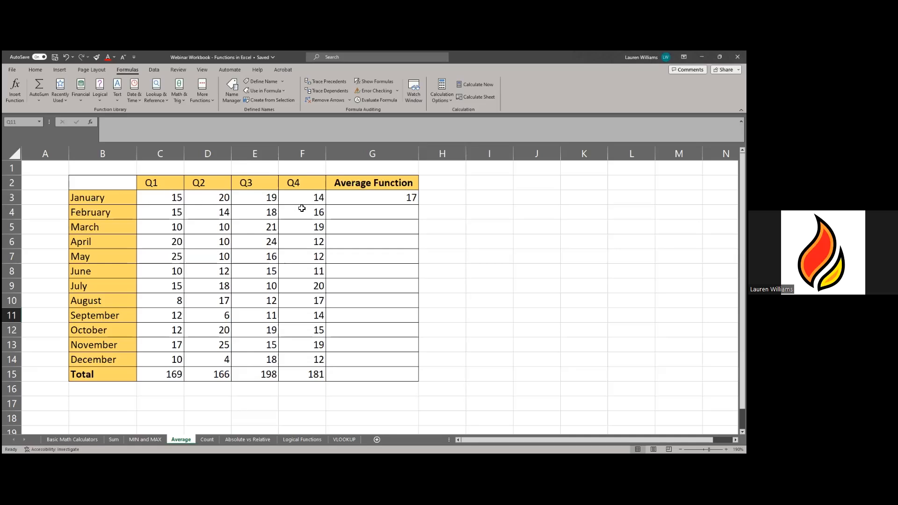
pyautogui.click(369, 194)
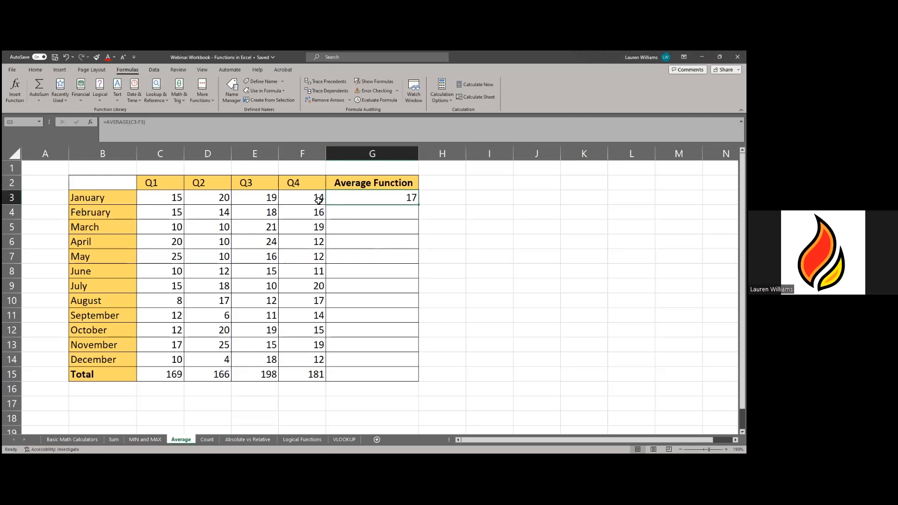
# - Enter =AVERAGE(C4:F4) in G4, giving February's average of 15.75
pyautogui.click(370, 211)
pyautogui.write('=')
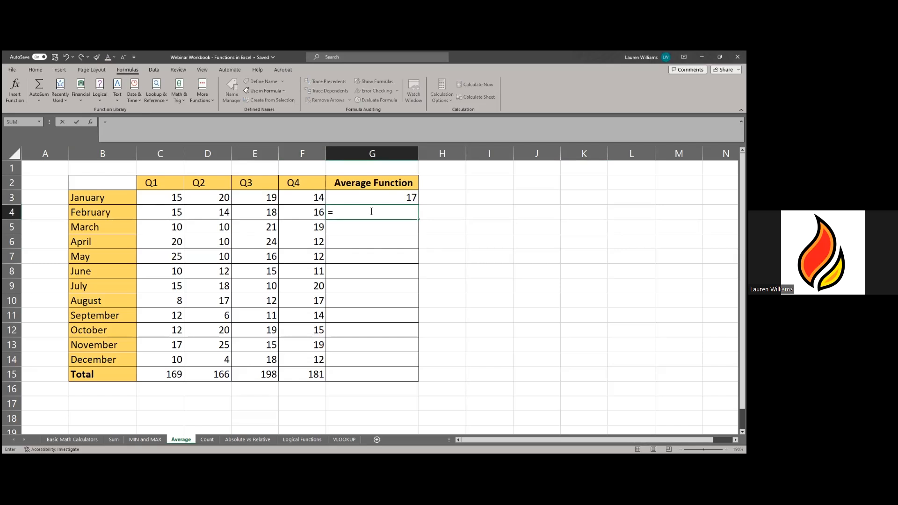
pyautogui.write('AVER')
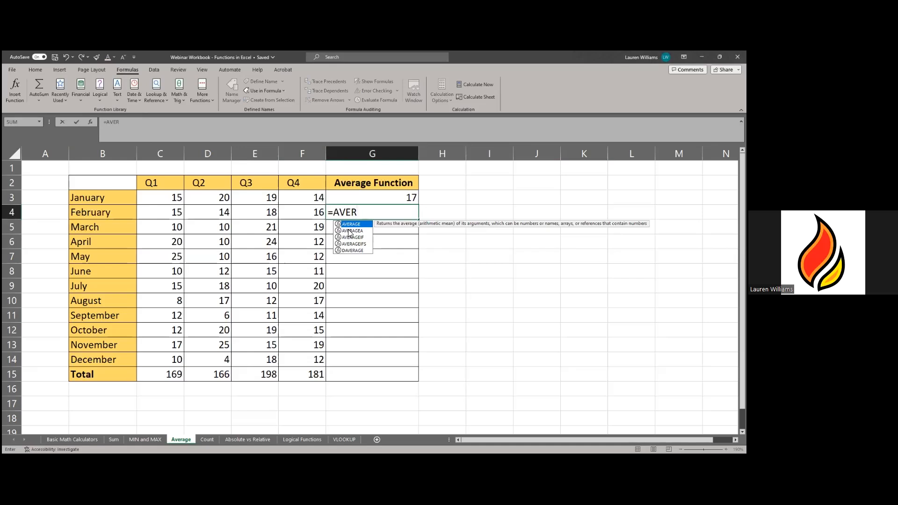
pyautogui.press('Tab')
pyautogui.moveTo(177, 214); pyautogui.dragTo(296, 214)
pyautogui.write(')')
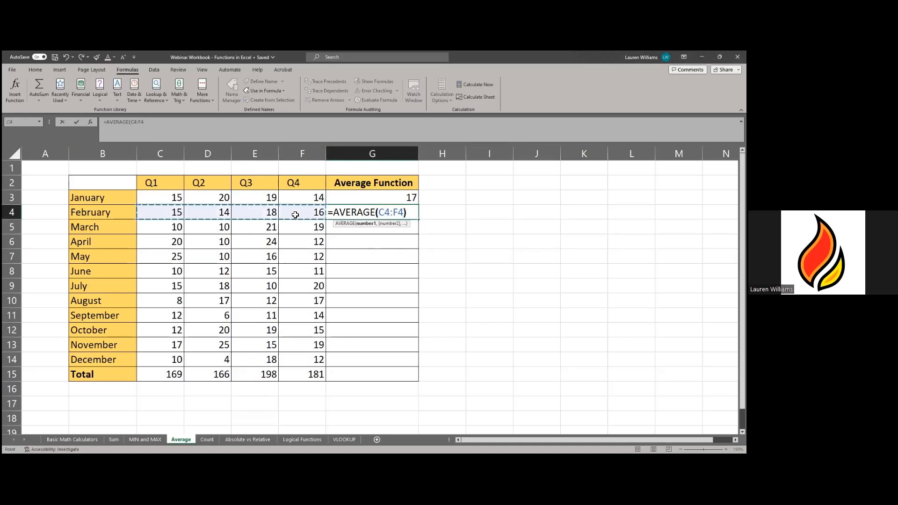
pyautogui.press('Return')
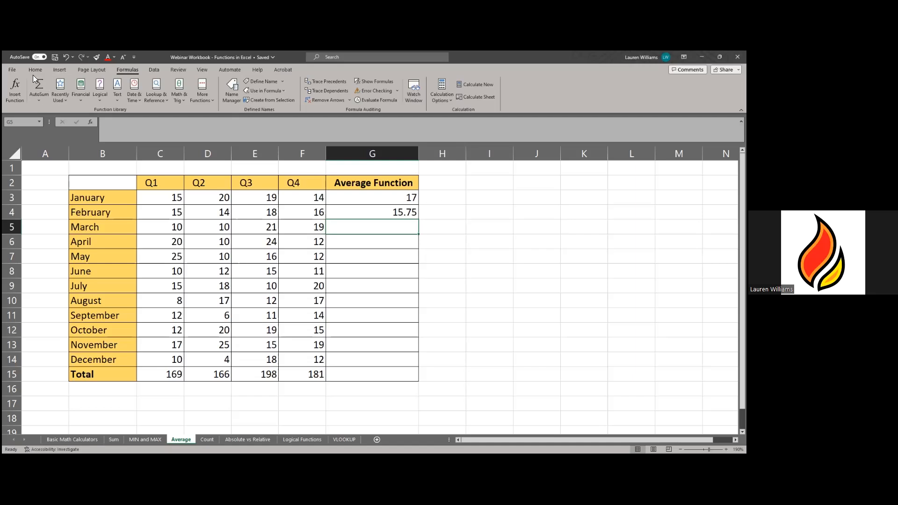
# - Insert an AutoSum Average in G5 over March's C5:F5, giving 15
pyautogui.click(39, 100)
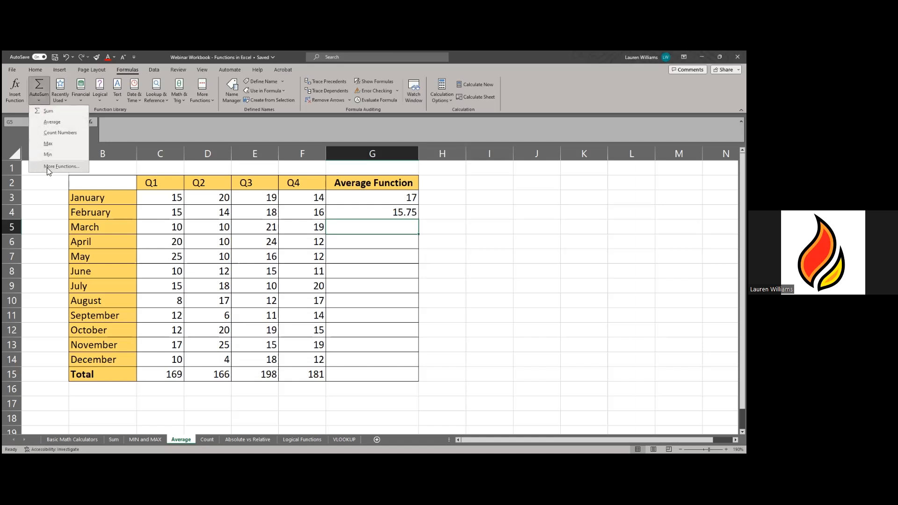
pyautogui.click(47, 123)
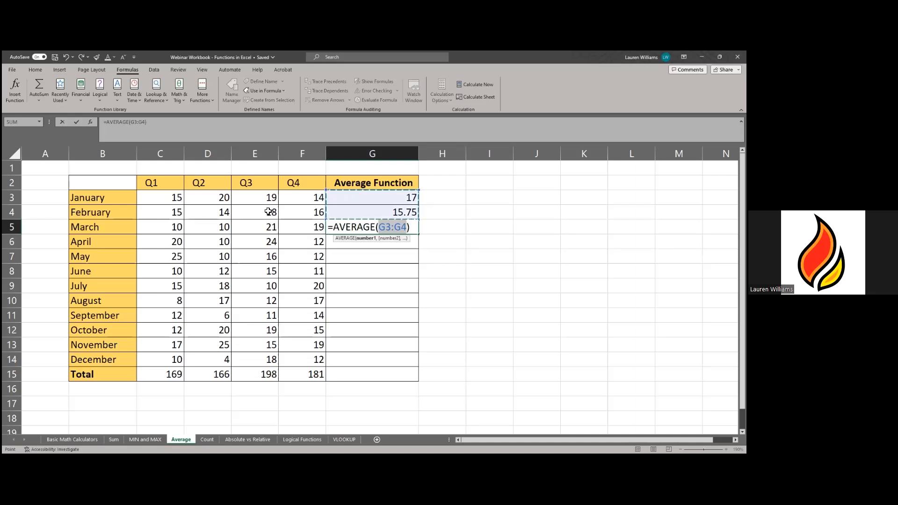
pyautogui.moveTo(168, 228); pyautogui.dragTo(225, 228)
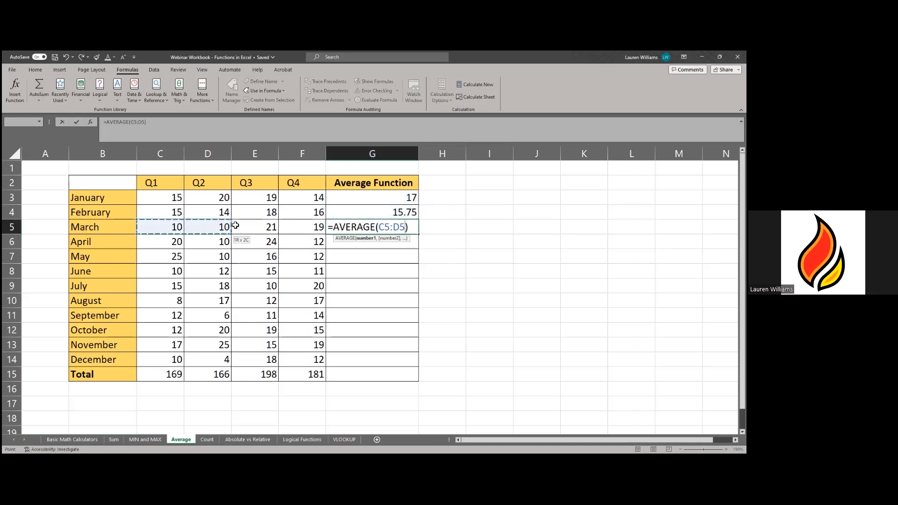
pyautogui.moveTo(311, 233); pyautogui.dragTo(311, 234)
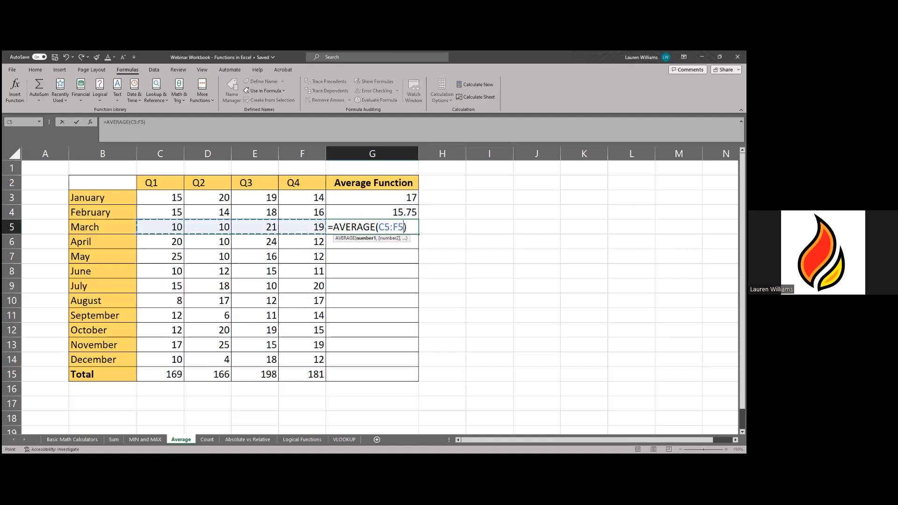
pyautogui.press('Return')
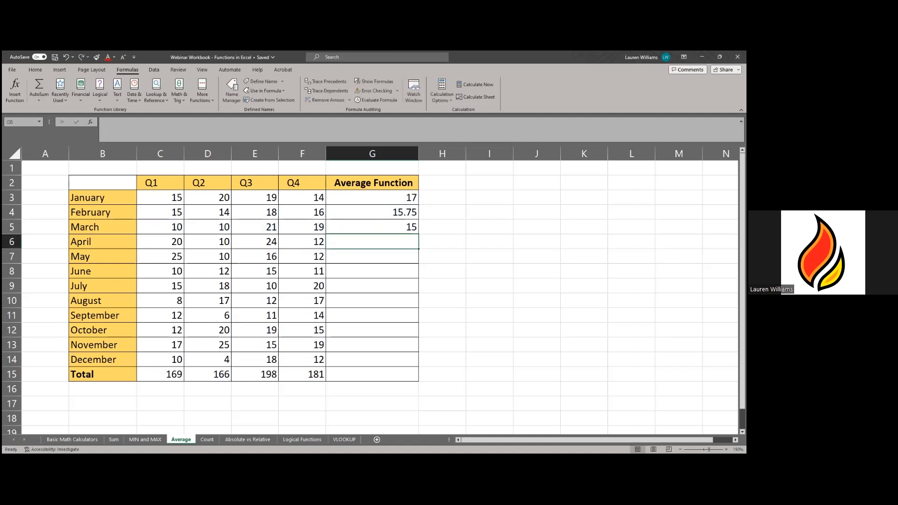
# - Insert an AutoSum Average in G6 over April's C6:F6, giving 16.5
pyautogui.click(38, 102)
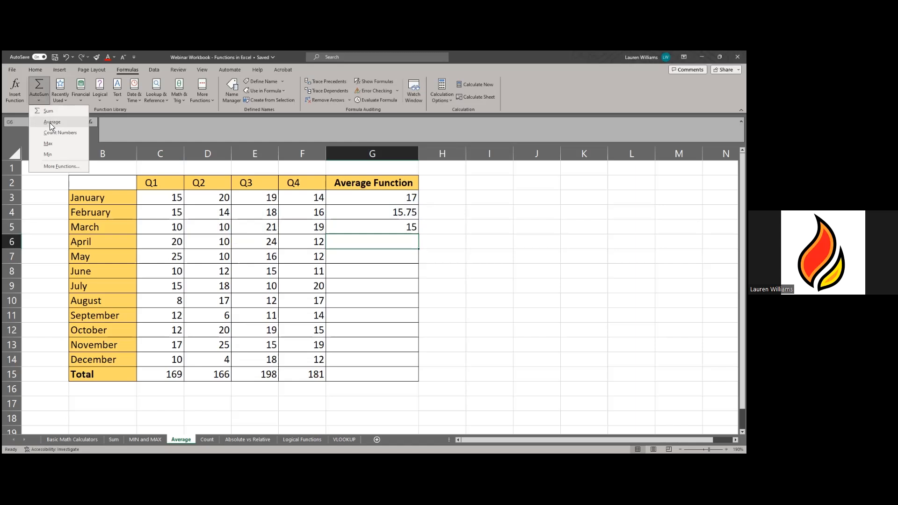
pyautogui.click(50, 123)
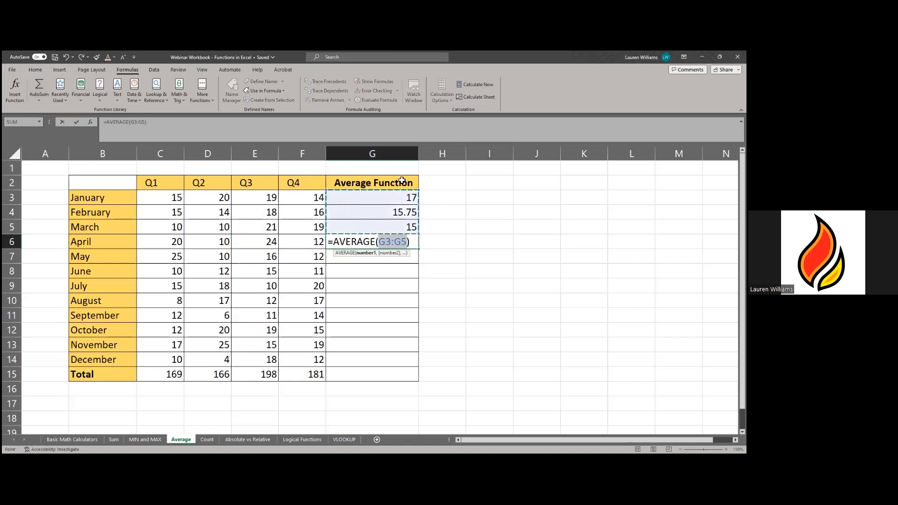
pyautogui.moveTo(167, 241); pyautogui.dragTo(297, 242)
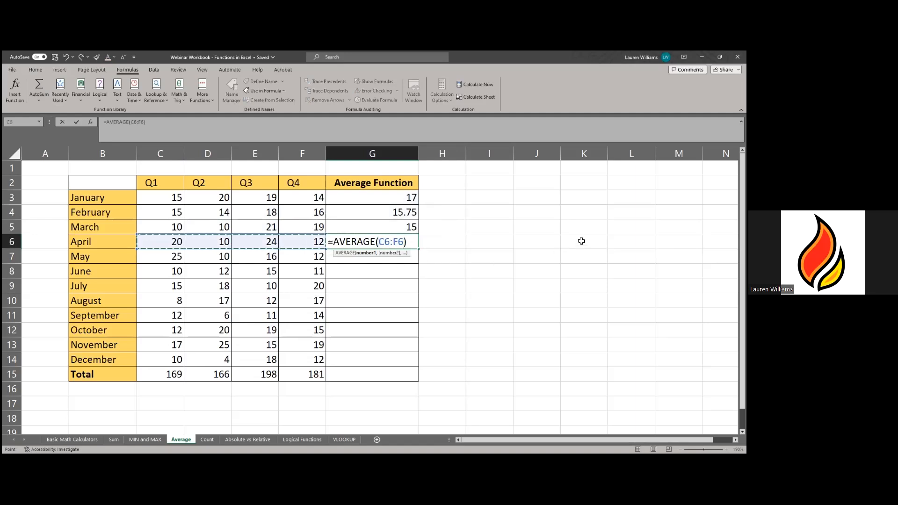
pyautogui.press('Return')
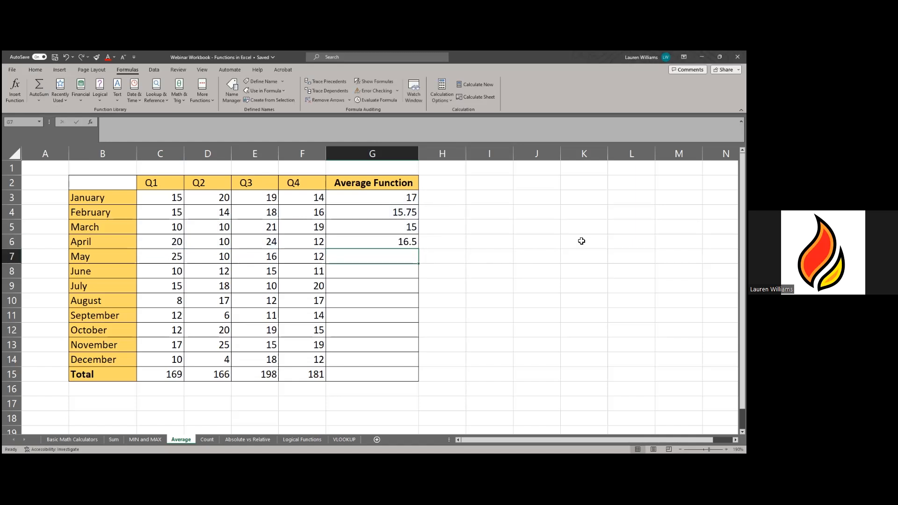
# - Review the March and February average formulas, leaving G4 unchanged
pyautogui.click(406, 227)
pyautogui.click(406, 212)
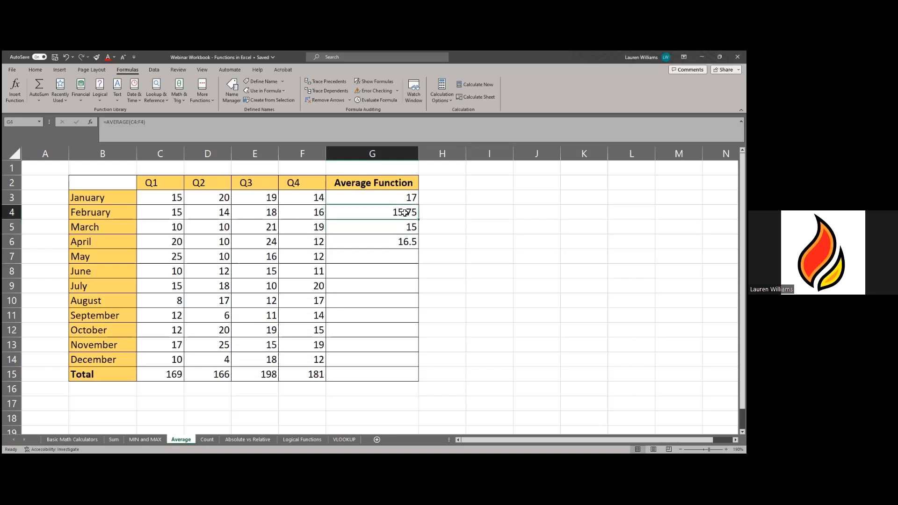
pyautogui.click(166, 122)
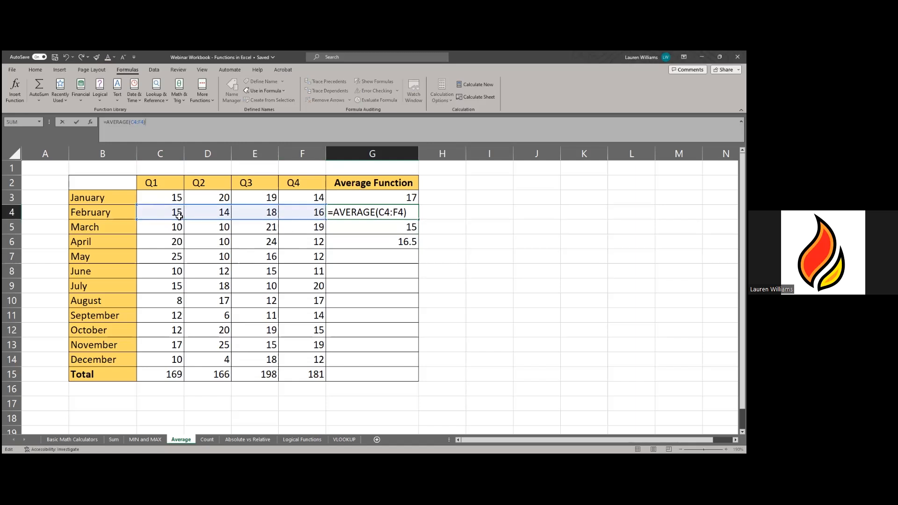
pyautogui.press('Return')
# - Fill the G6 average formula down through G14 for December, then open the Count sheet
pyautogui.click(409, 244)
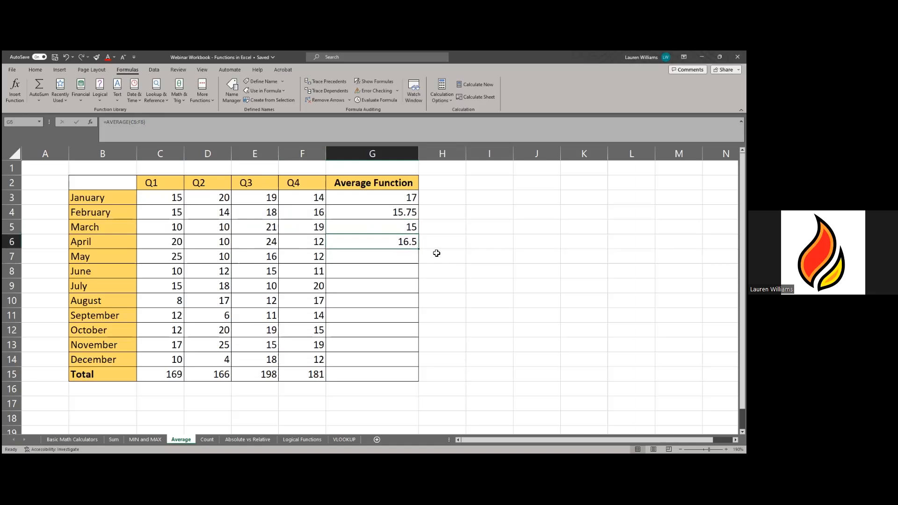
pyautogui.moveTo(421, 251); pyautogui.dragTo(402, 364)
pyautogui.click(486, 300)
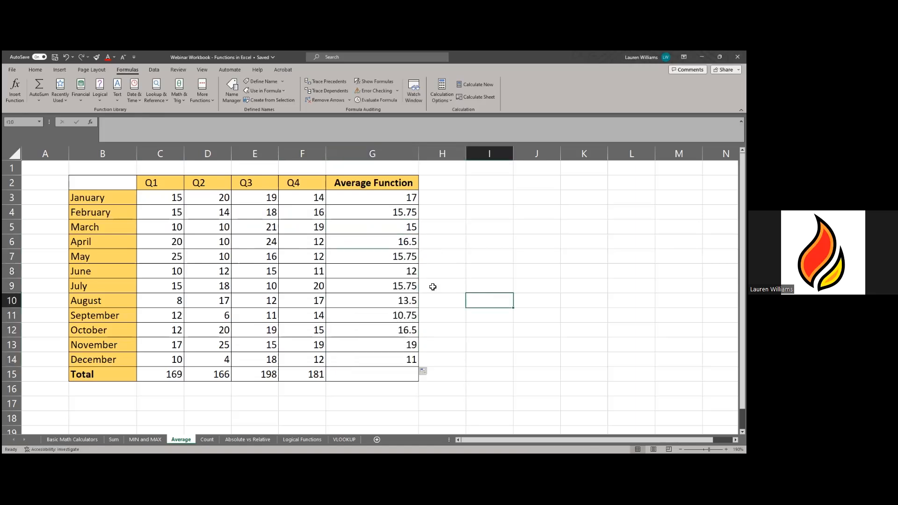
pyautogui.click(508, 374)
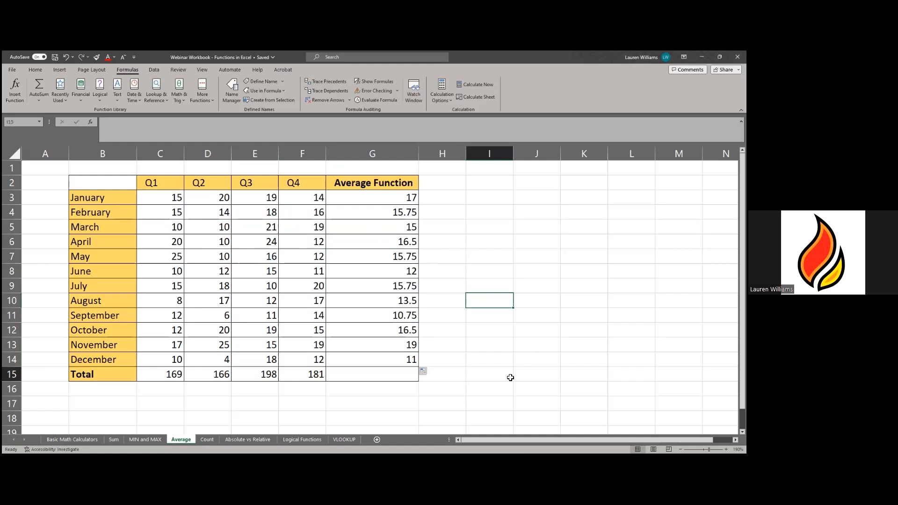
pyautogui.click(207, 440)
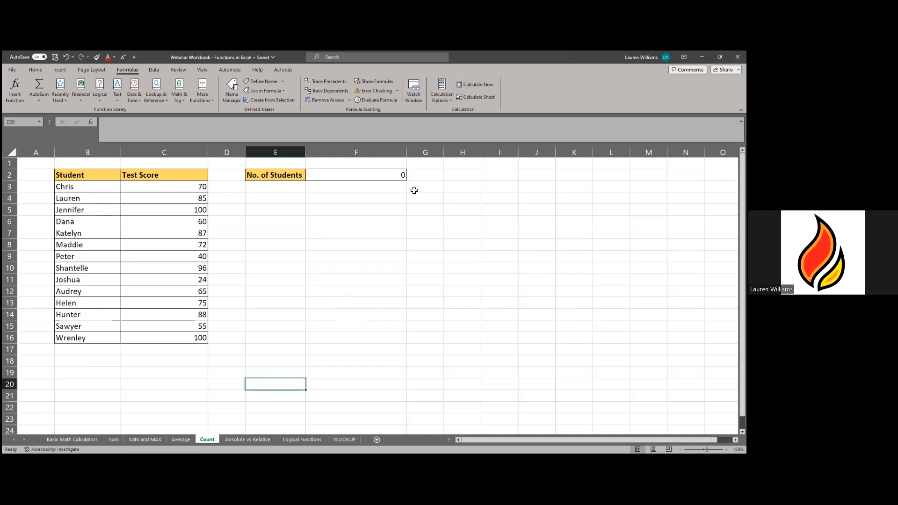
# - Enter =COUNT(B3:B16) in F2 to count the student names, which returns 0
pyautogui.click(379, 176)
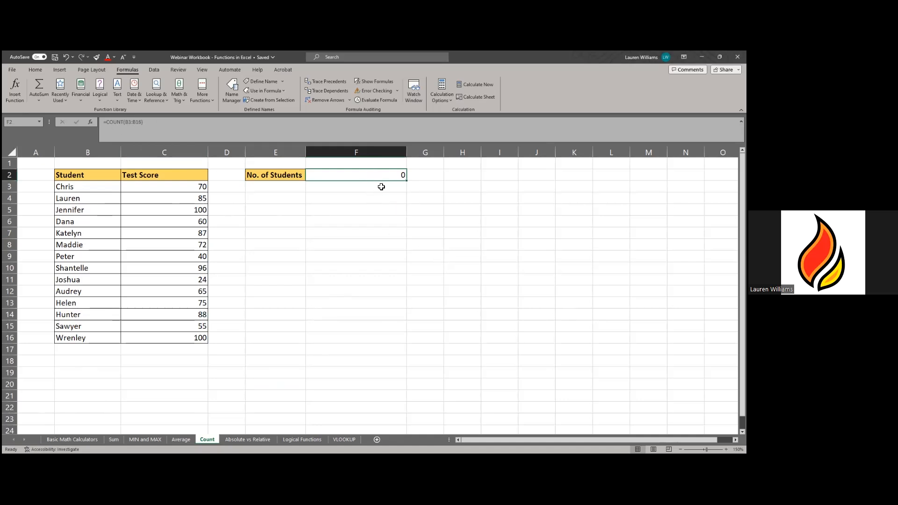
pyautogui.write('=')
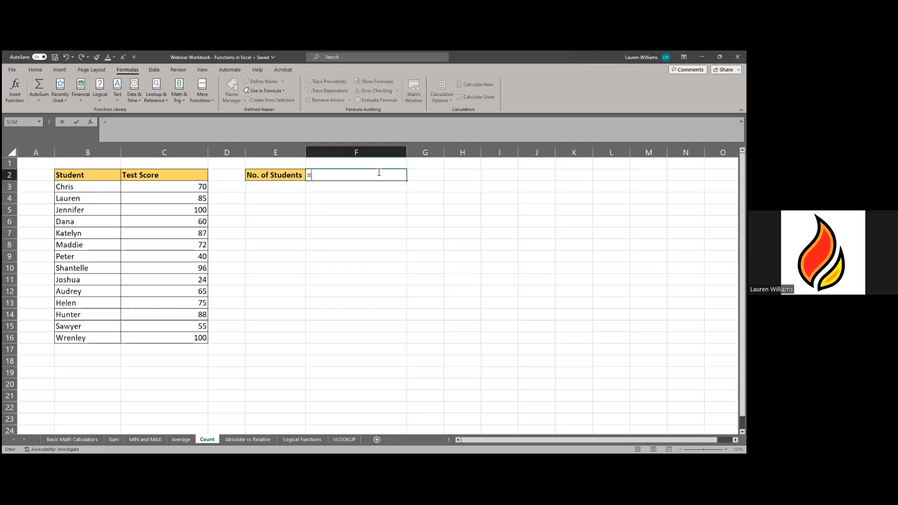
pyautogui.write('COUNT')
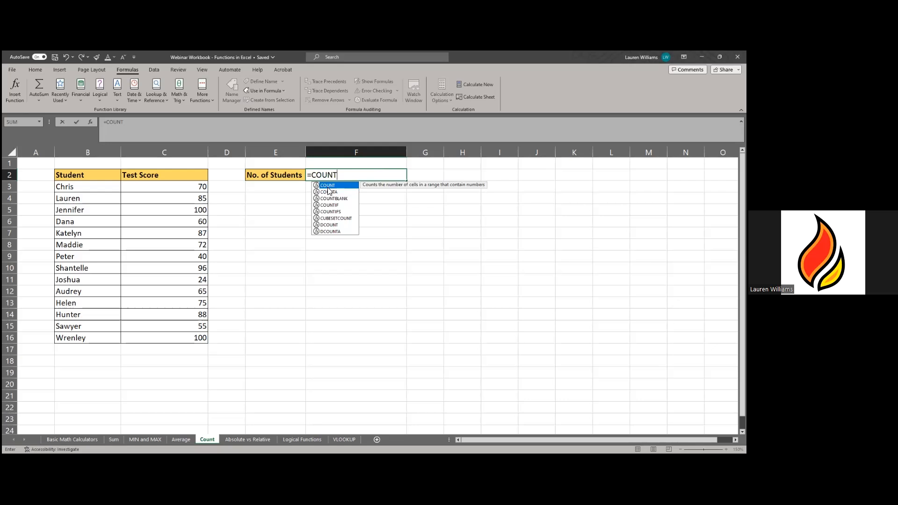
pyautogui.write('(')
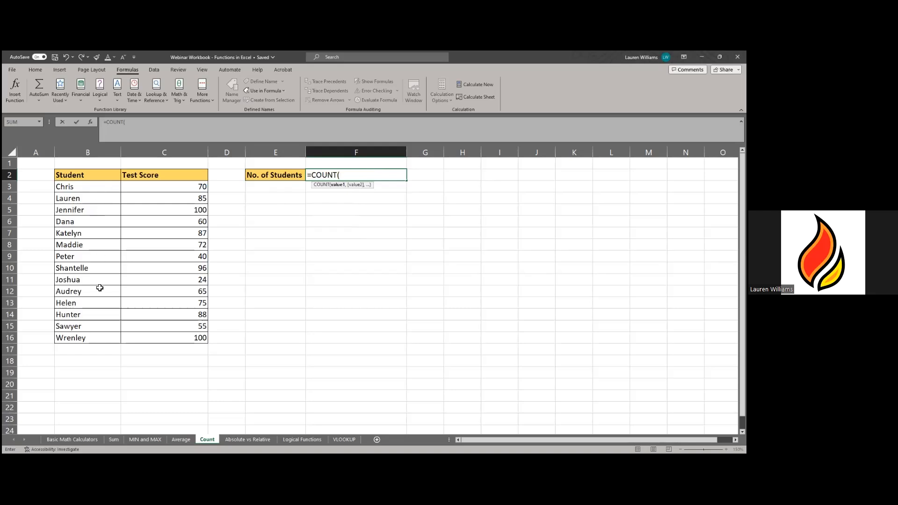
pyautogui.click(82, 186)
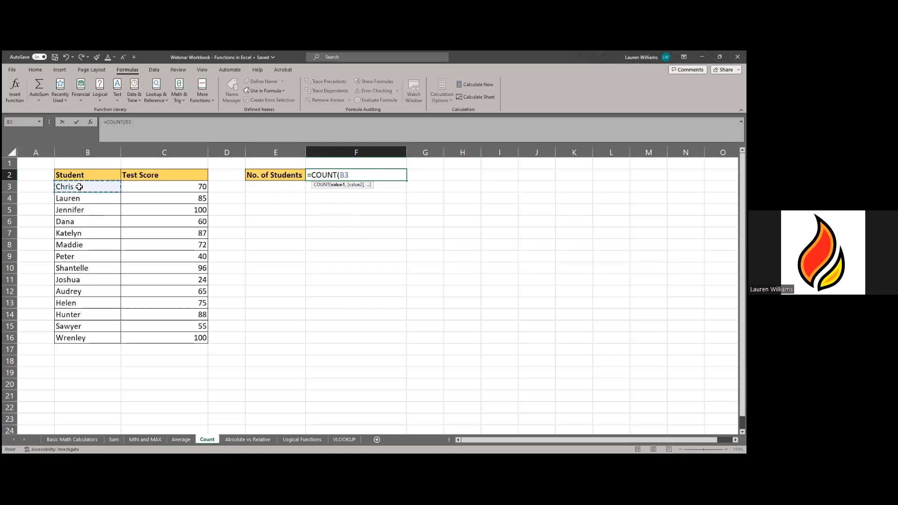
pyautogui.keyDown('shift'); pyautogui.click(72, 339); pyautogui.keyUp('shift')
pyautogui.write(')')
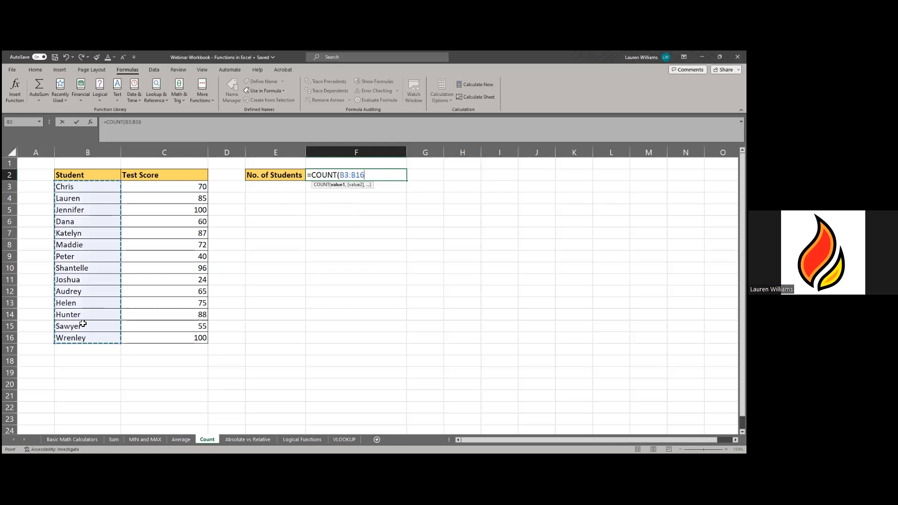
pyautogui.press('Return')
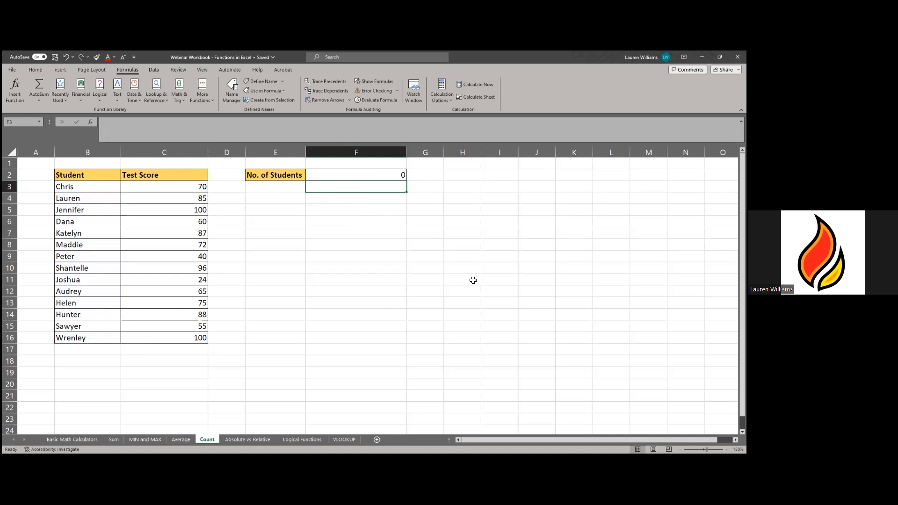
# - Check the text name in B3, then reopen F2 and select its whole formula
pyautogui.click(95, 190)
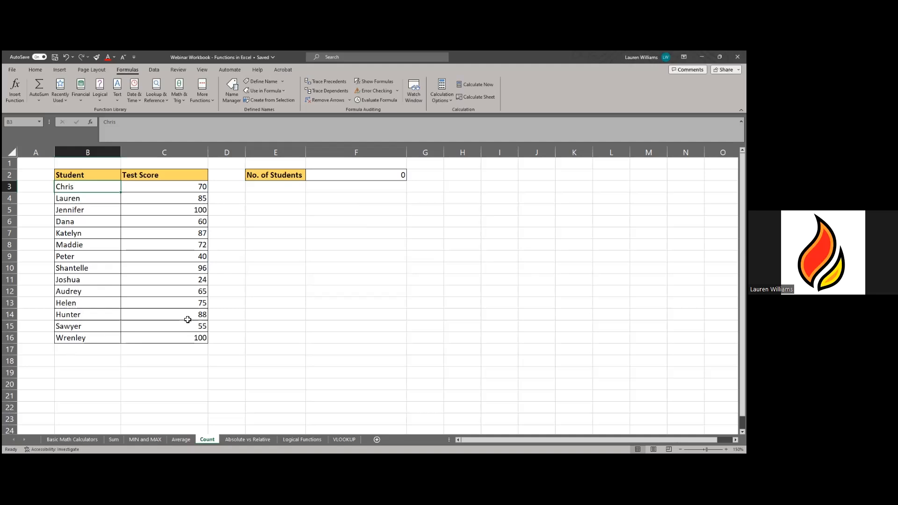
pyautogui.click(387, 176)
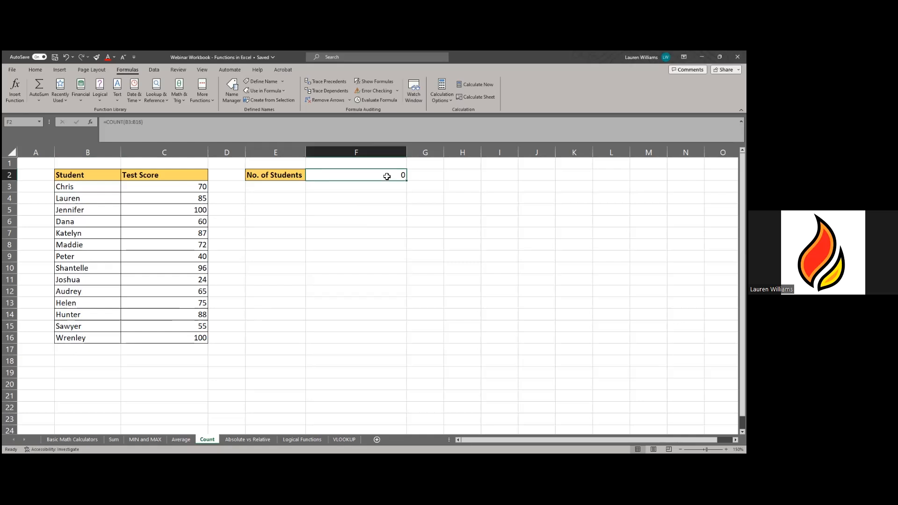
pyautogui.doubleClick(387, 177)
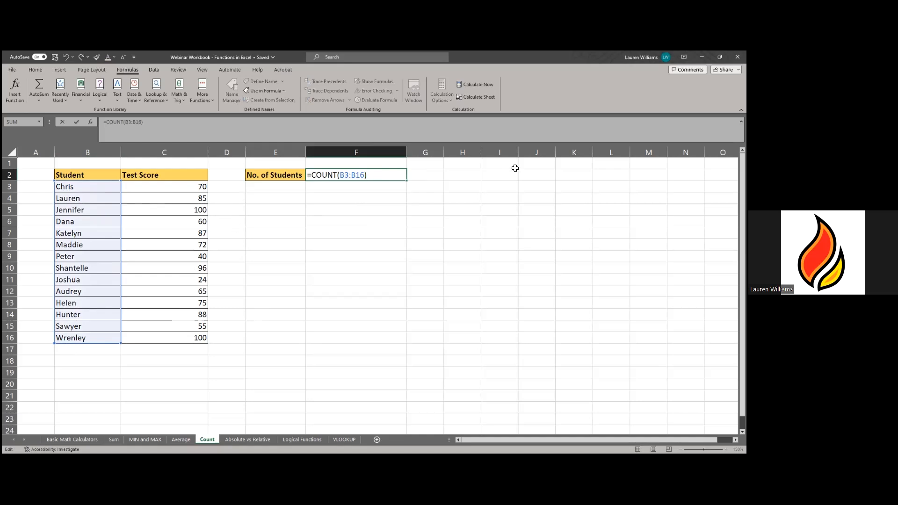
pyautogui.moveTo(368, 177); pyautogui.dragTo(237, 178)
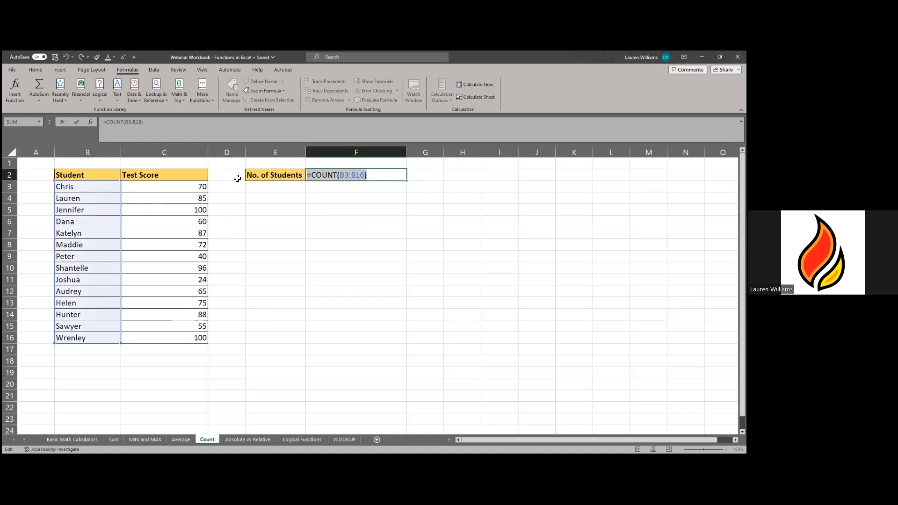
# - Rewrite F2 as =COUNT(C3:C16) so it shows 14, then select row 10's name and score
pyautogui.write('=')
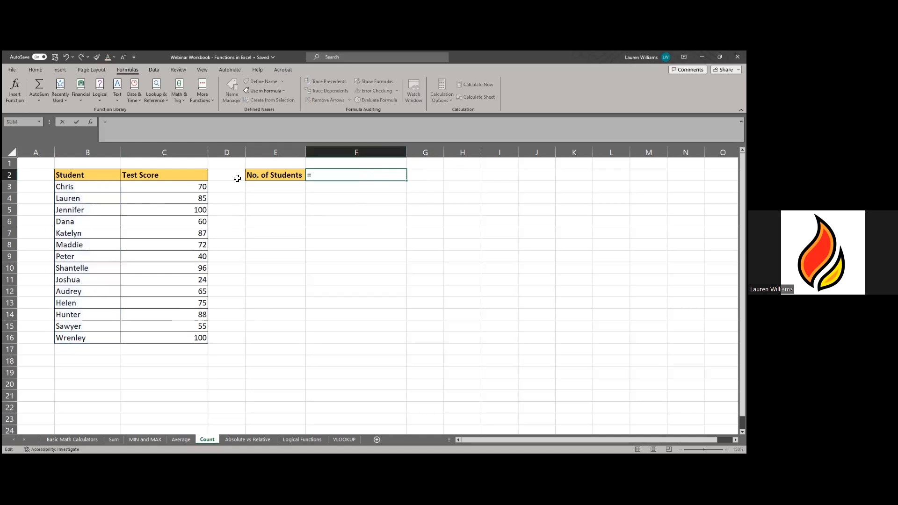
pyautogui.write('COUNT')
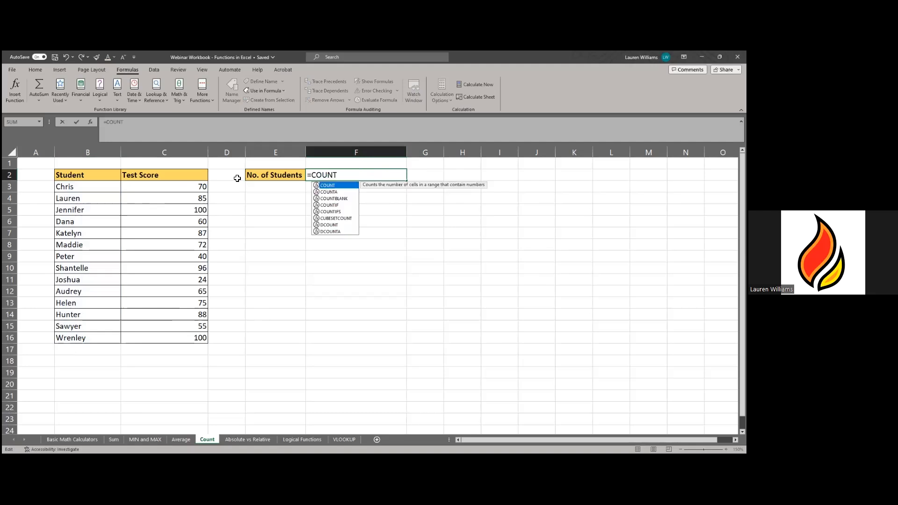
pyautogui.write('(')
pyautogui.moveTo(178, 186); pyautogui.dragTo(173, 335)
pyautogui.write(')')
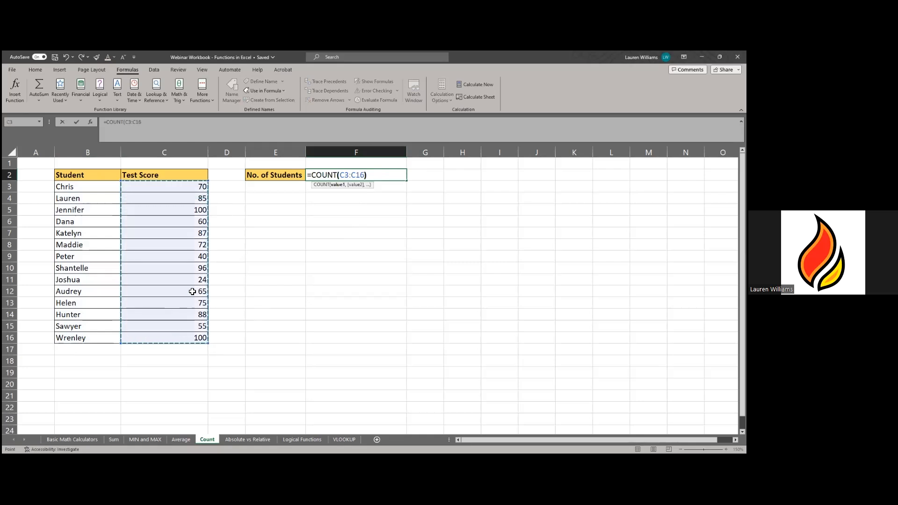
pyautogui.press('Return')
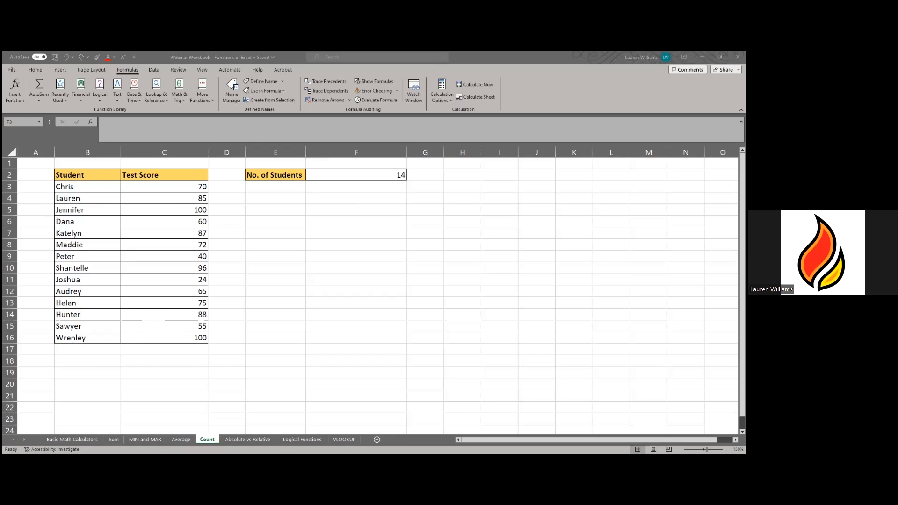
pyautogui.click(83, 267)
pyautogui.moveTo(117, 269); pyautogui.dragTo(166, 265)
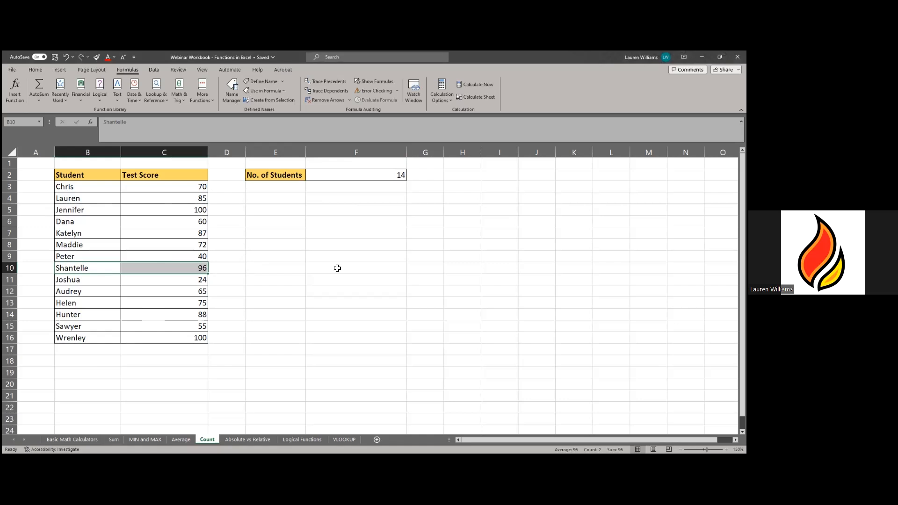
# - Clear the student name and score in B10:C10, dropping No. of Students to 13
pyautogui.press('Delete')
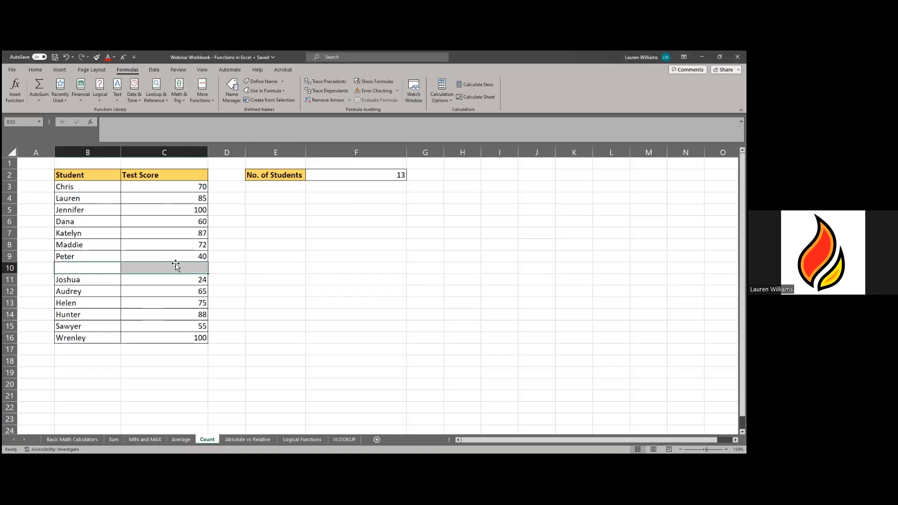
pyautogui.click(355, 302)
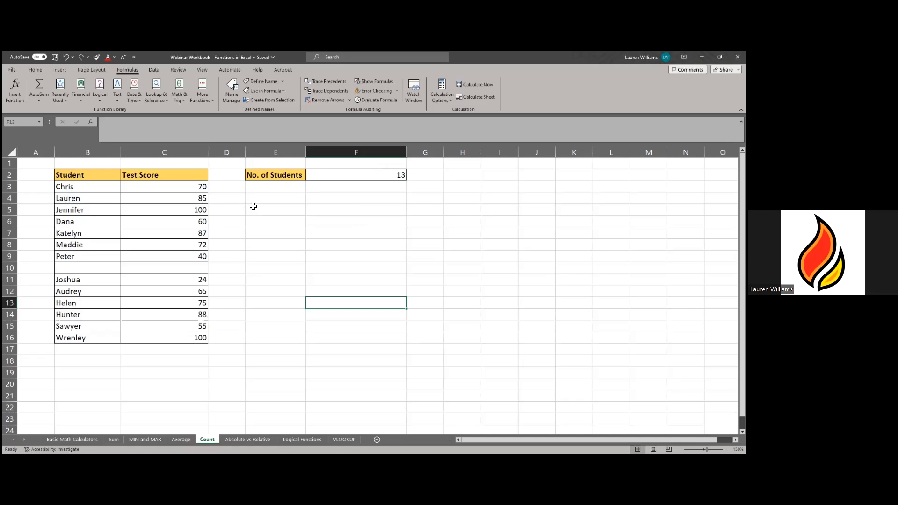
# - Replace F2's formula with COUNTA and select the student names B3:B16
pyautogui.click(358, 176)
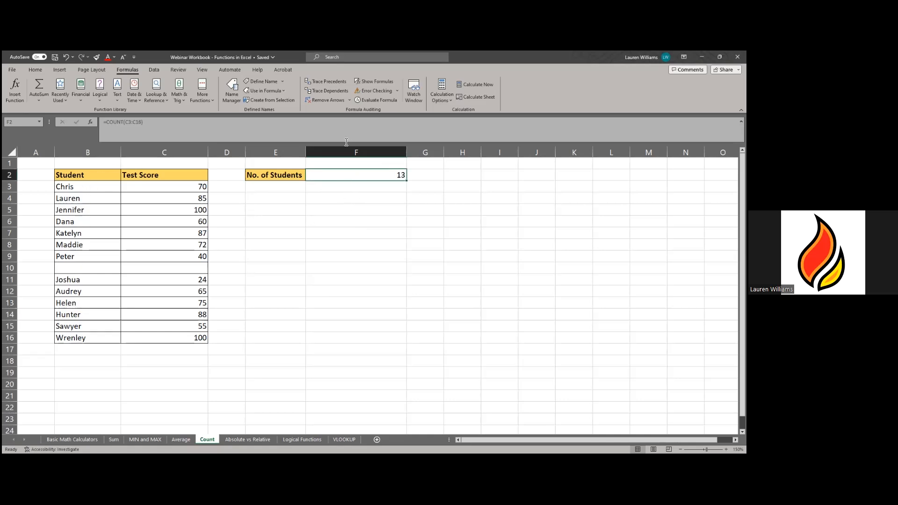
pyautogui.moveTo(190, 121); pyautogui.dragTo(63, 122)
pyautogui.press('BackSpace')
pyautogui.write('=COUNT')
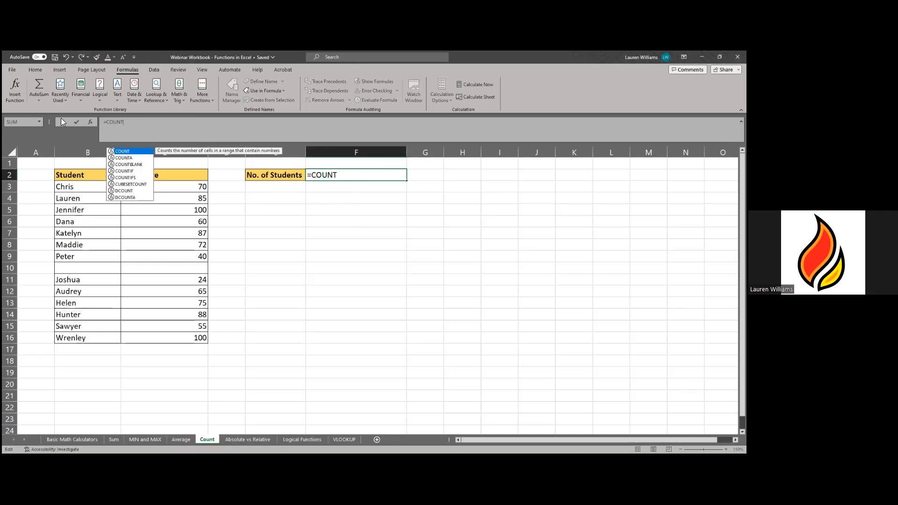
pyautogui.write('A')
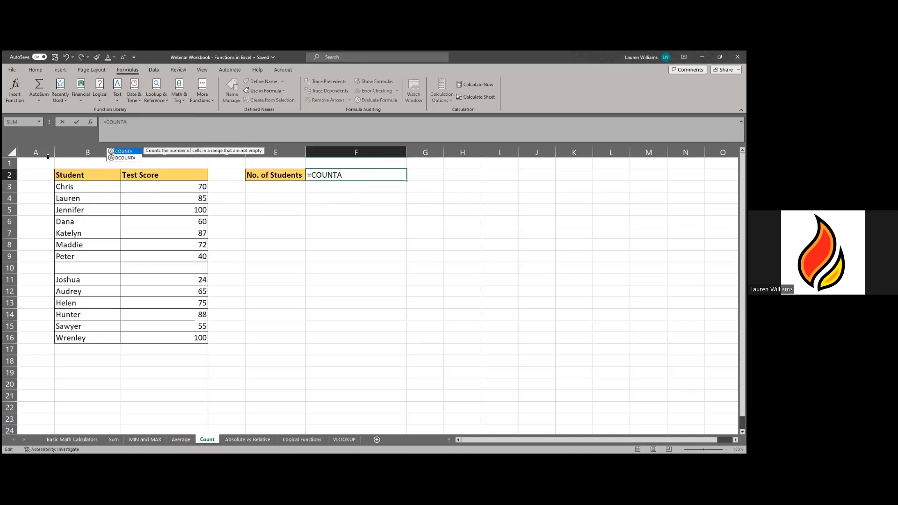
pyautogui.click(99, 189)
pyautogui.moveTo(99, 190); pyautogui.dragTo(89, 338)
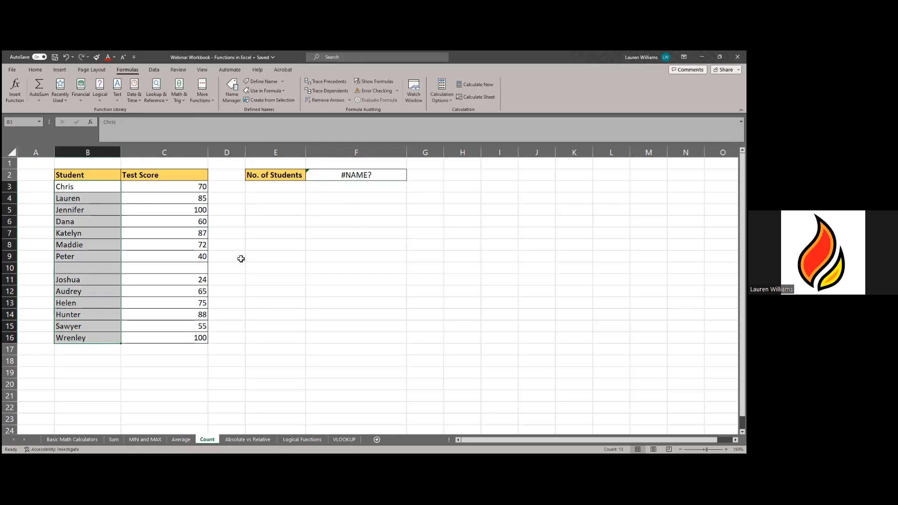
# - Fix the #NAME? error by completing =COUNTA(B3:B16) in F2, returning 13
pyautogui.click(385, 253)
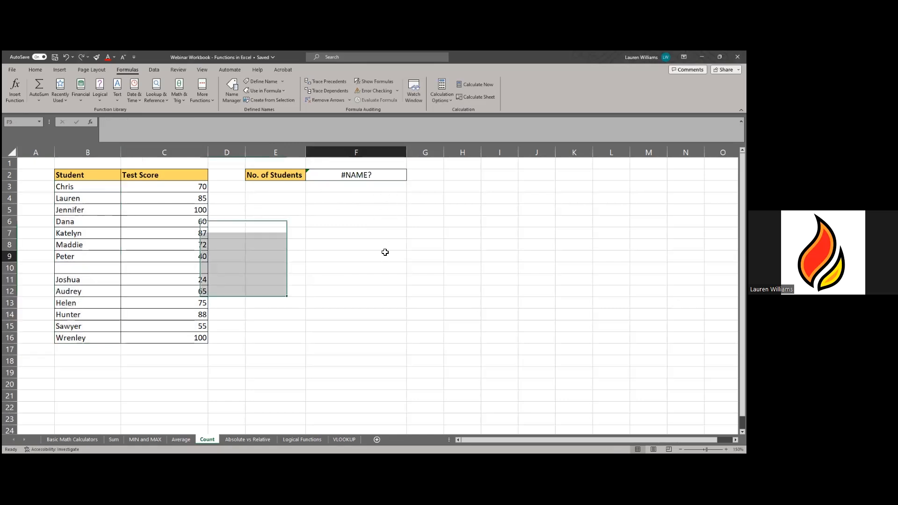
pyautogui.click(366, 173)
pyautogui.click(168, 127)
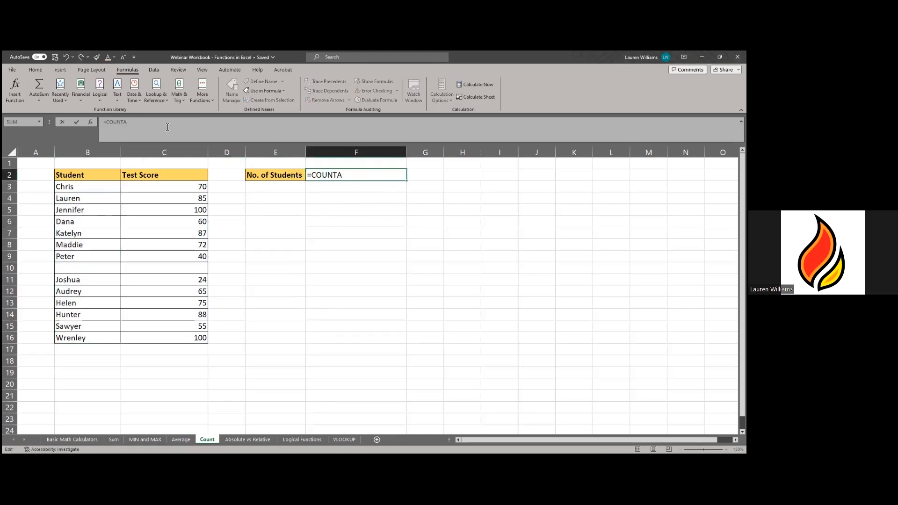
pyautogui.write('(')
pyautogui.click(77, 187)
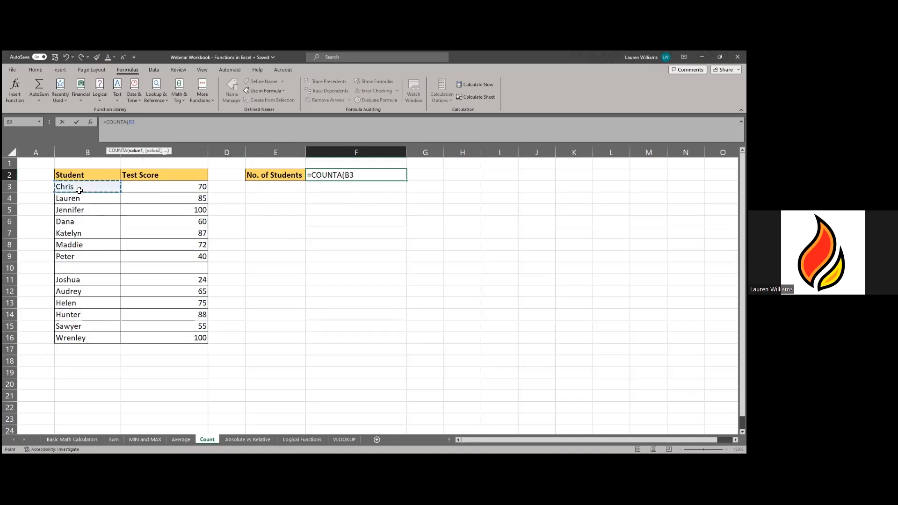
pyautogui.keyDown('shift'); pyautogui.click(78, 338); pyautogui.keyUp('shift')
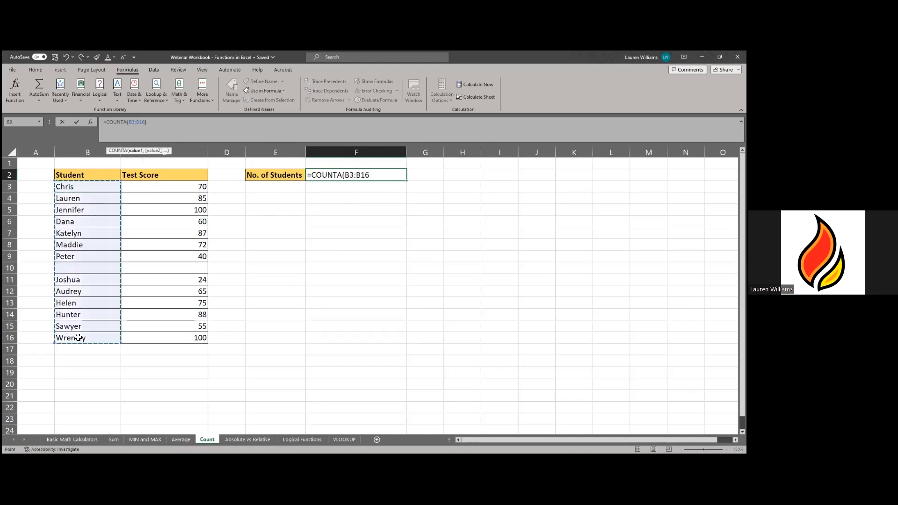
pyautogui.press('Return')
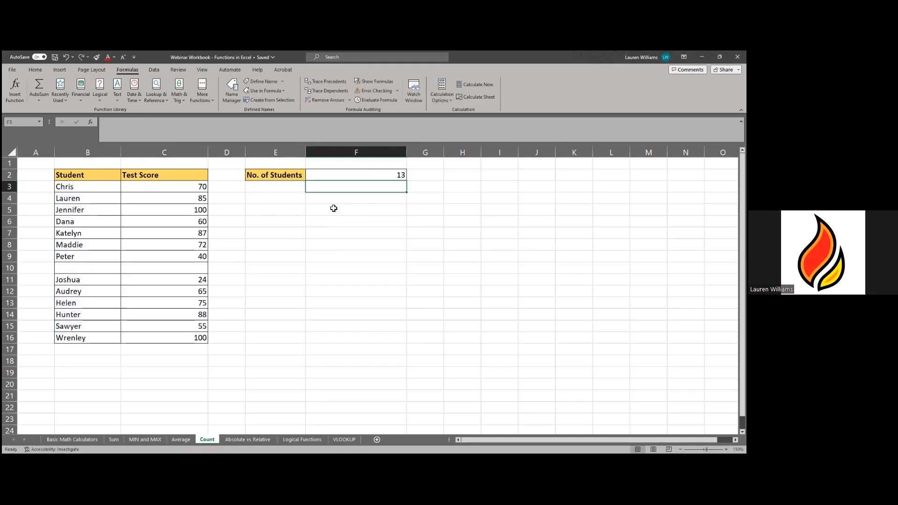
# - Change the COUNTA range to the Test Score cells C3:C16, still returning 13
pyautogui.click(356, 176)
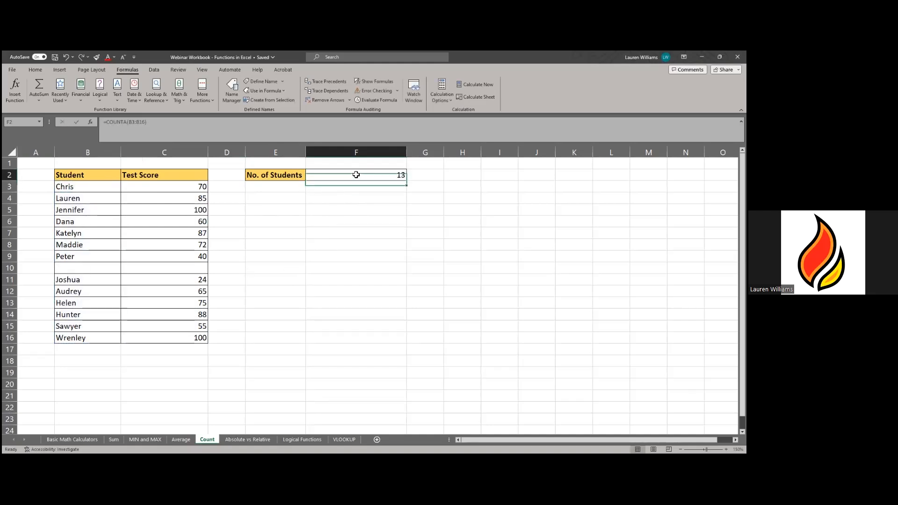
pyautogui.click(194, 137)
pyautogui.moveTo(370, 174); pyautogui.dragTo(345, 174)
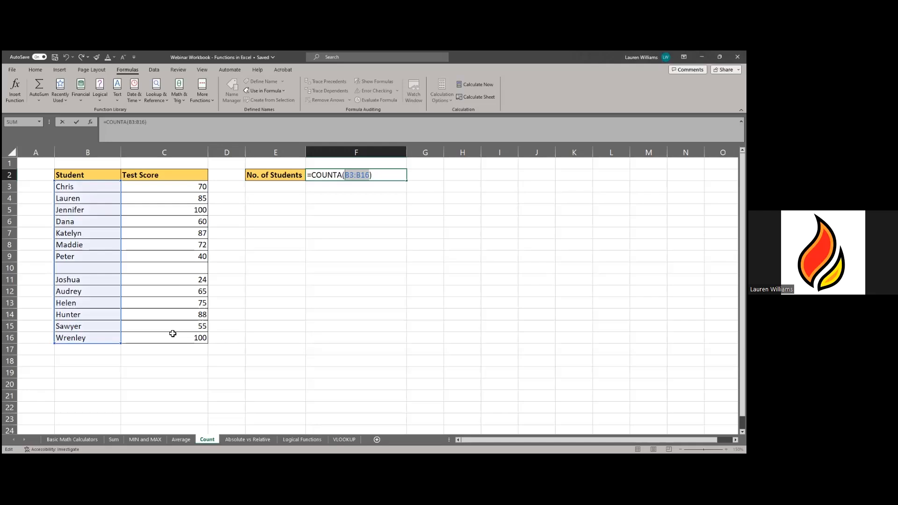
pyautogui.moveTo(174, 187); pyautogui.dragTo(172, 335)
pyautogui.press('Return')
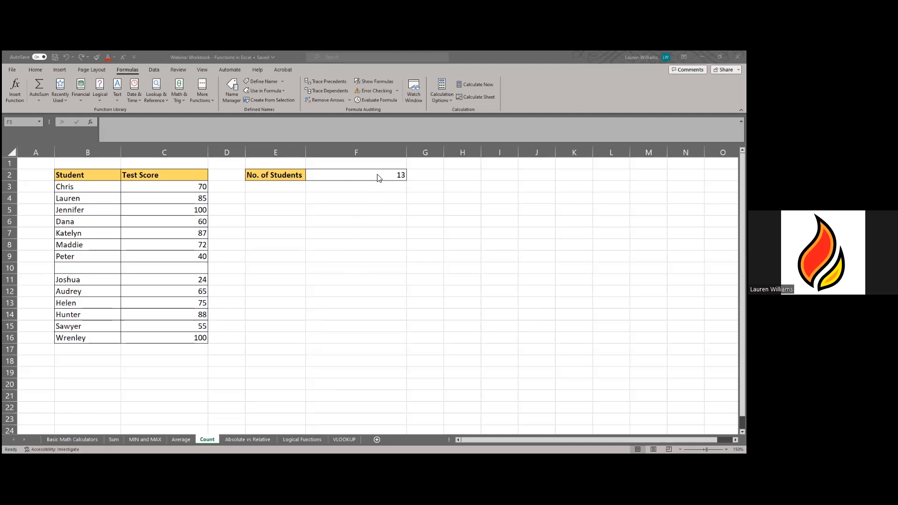
# - Erase F2's COUNTA formula down to a lone equals sign
pyautogui.click(350, 173)
pyautogui.press('F2')
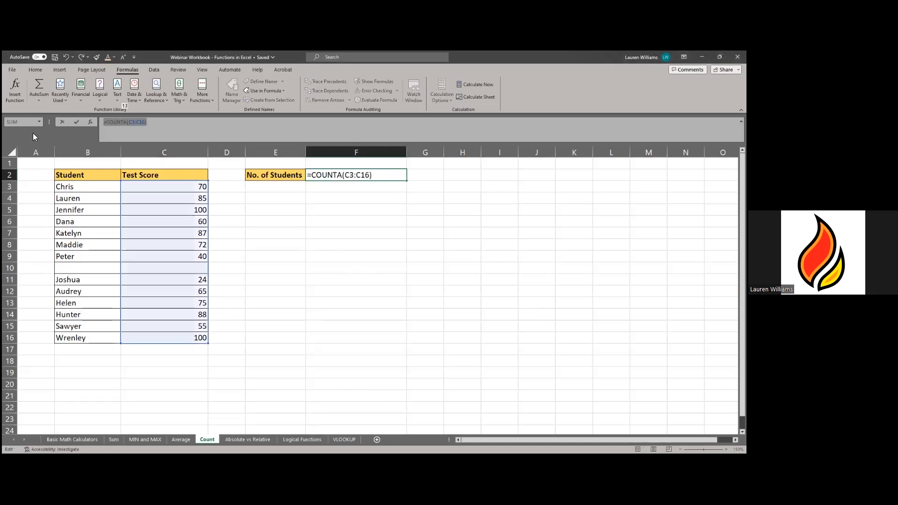
pyautogui.press('BackSpace')
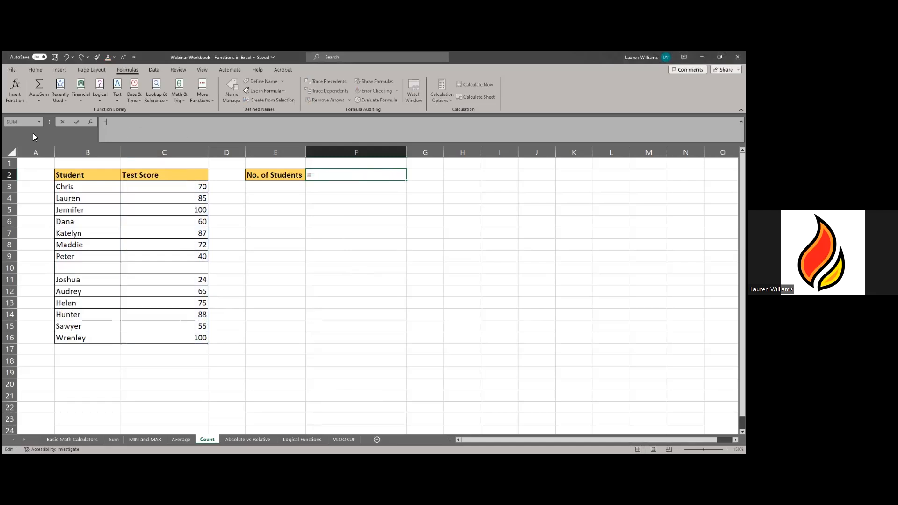
# - Enter =COUNTBLANK(B3:B16) in F2 to count blank student name cells
pyautogui.write('COUNT')
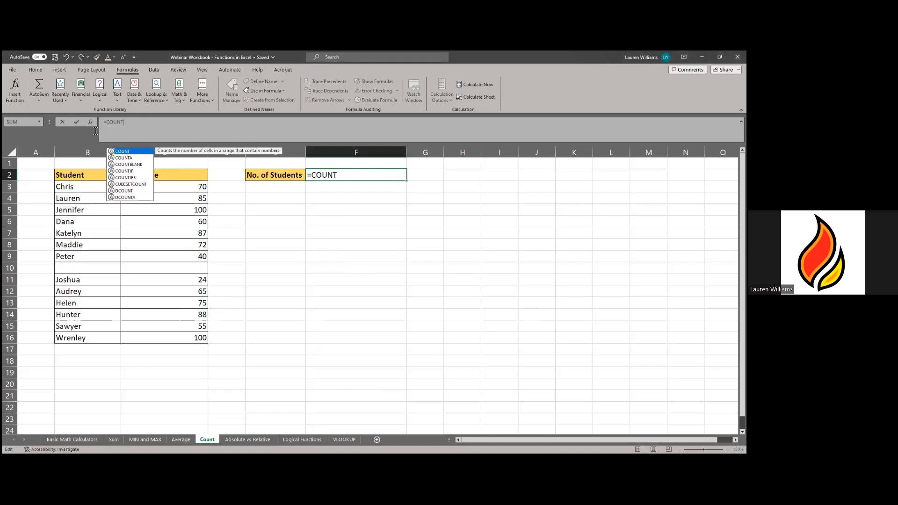
pyautogui.click(136, 165)
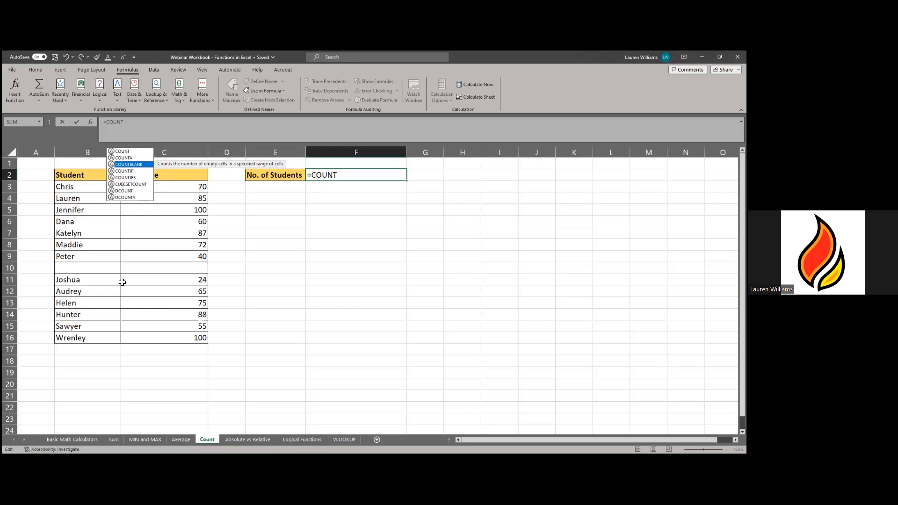
pyautogui.press('Tab')
pyautogui.moveTo(94, 190); pyautogui.dragTo(88, 338)
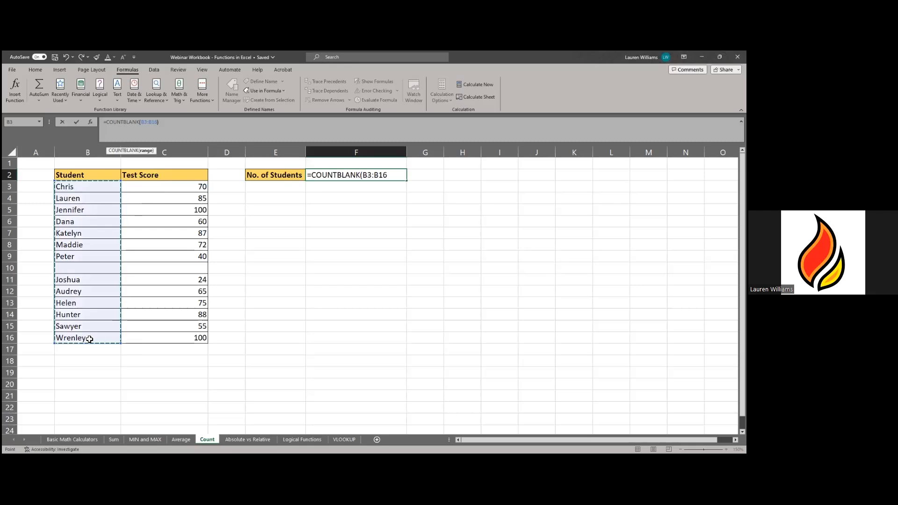
pyautogui.press('Return')
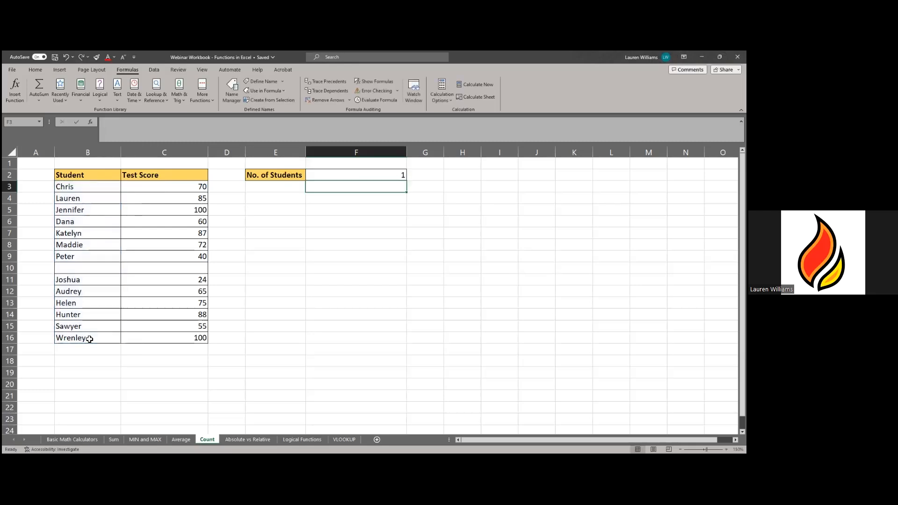
# - Clear two students' names and scores, then undo the deletion
pyautogui.moveTo(84, 234); pyautogui.dragTo(170, 225)
pyautogui.press('Delete')
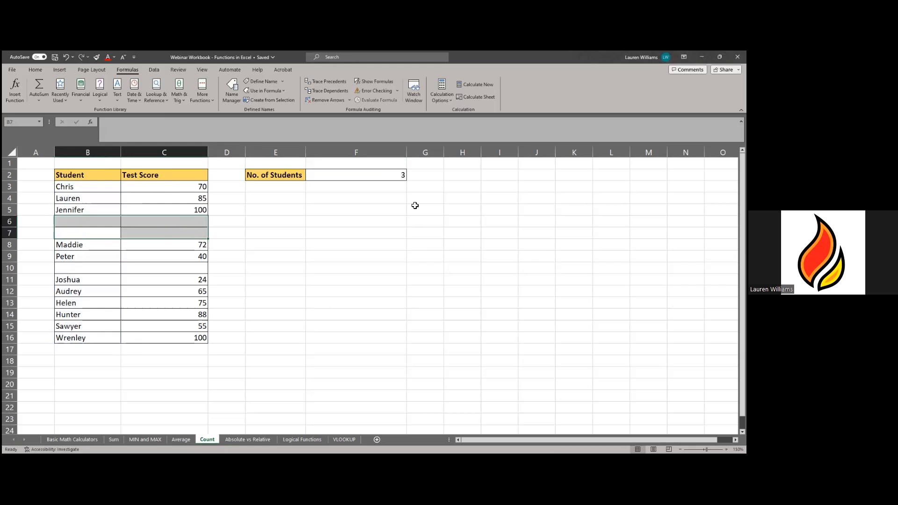
pyautogui.click(65, 60)
# - Re-enter the row 10 student's name with a score of 100, bringing No. of Students to 0
pyautogui.click(68, 271)
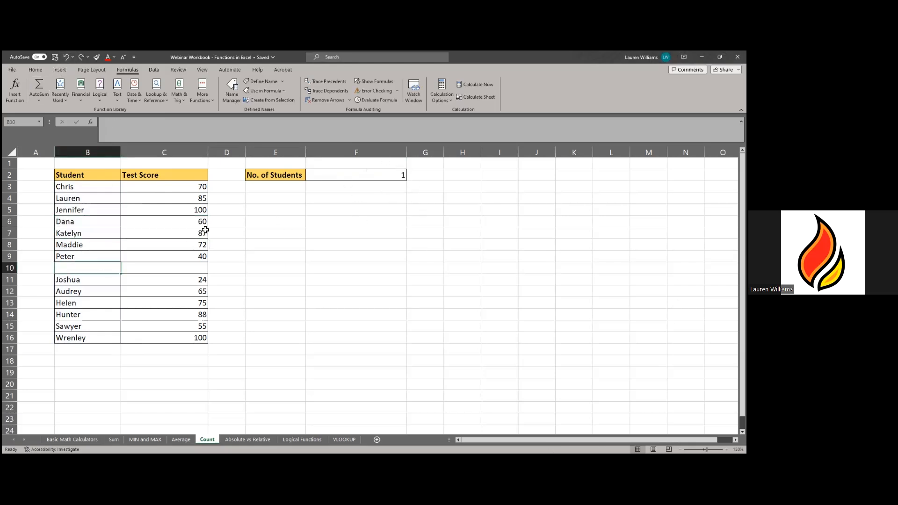
pyautogui.write('Shantelle')
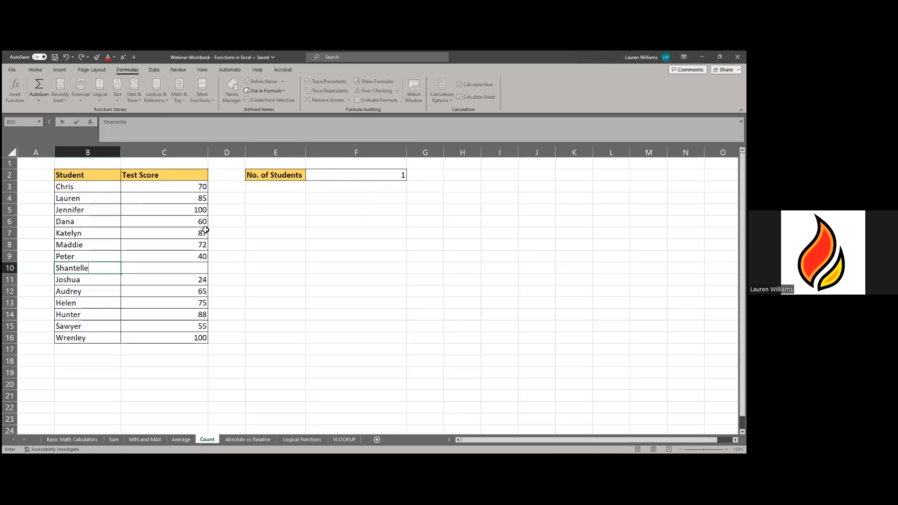
pyautogui.press('Tab')
pyautogui.write('100')
pyautogui.press('Return')
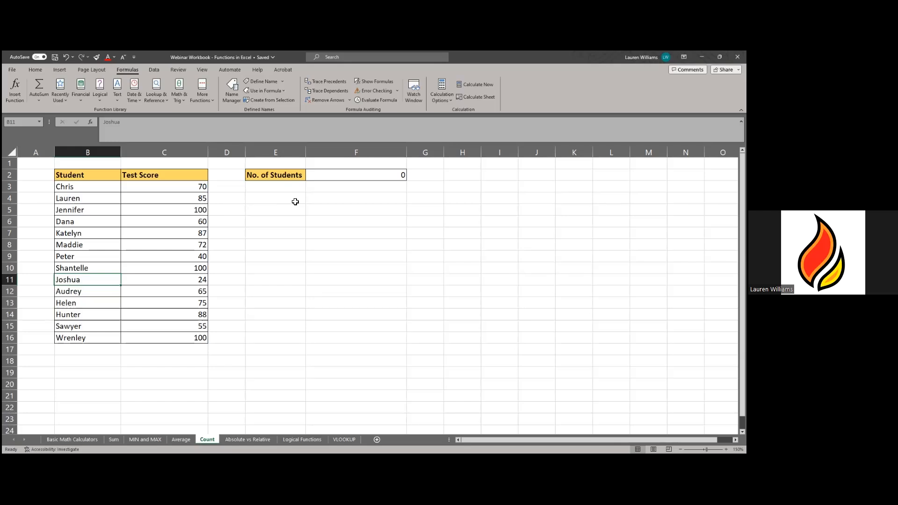
# - Replace the No. of Students formula in F2 with =COUNTA(B3:B16), which counts all 14 names
pyautogui.click(363, 172)
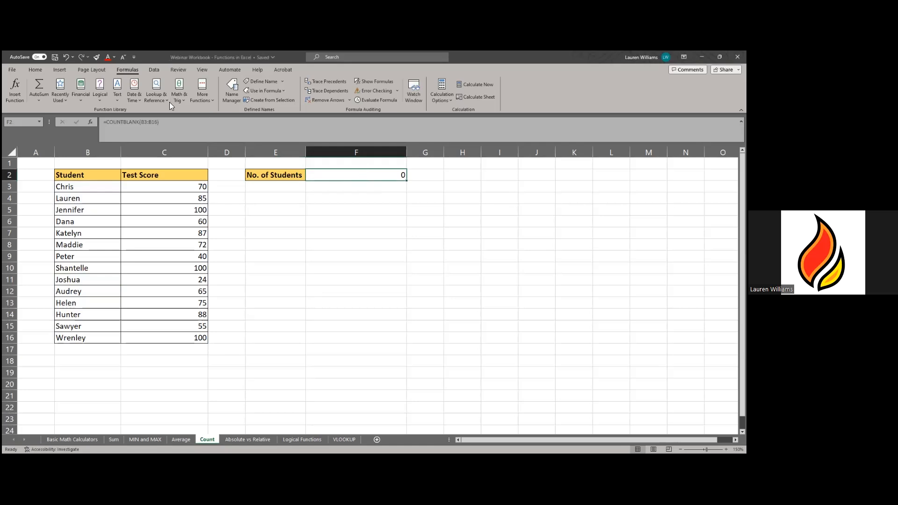
pyautogui.press('F2')
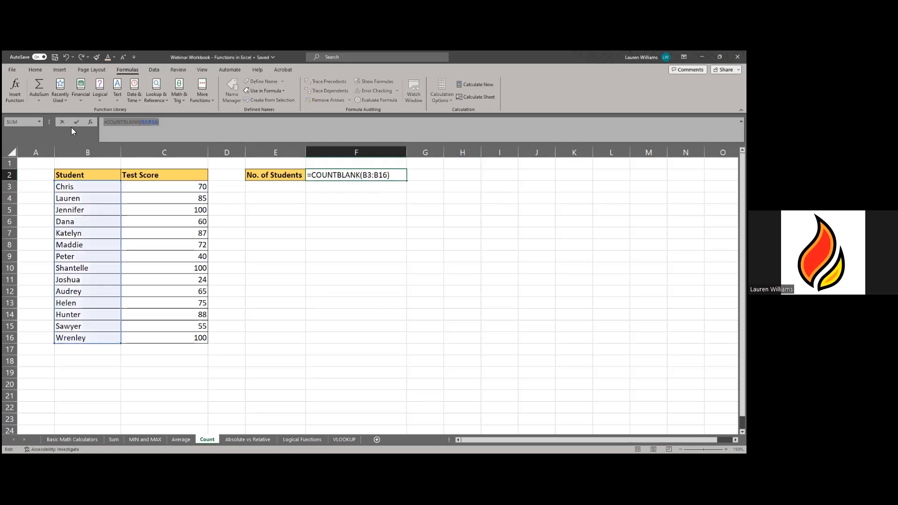
pyautogui.write('=COUNT')
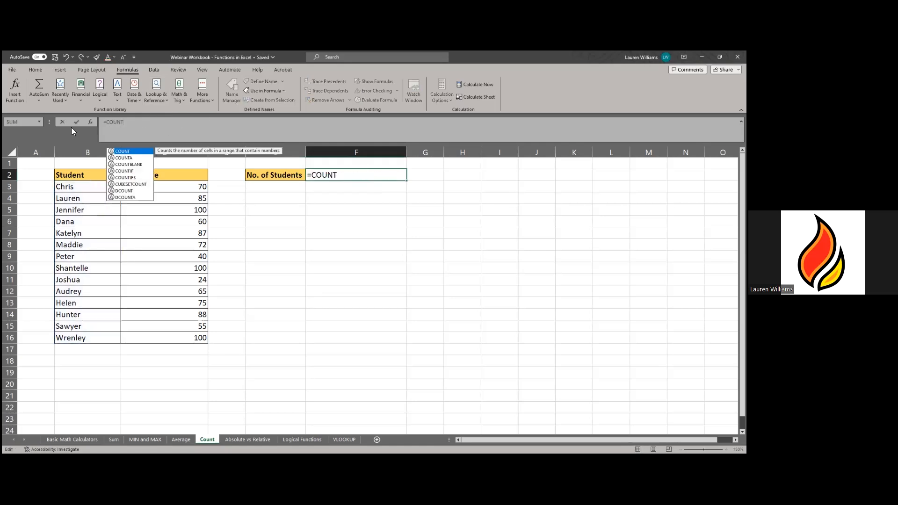
pyautogui.write('A(')
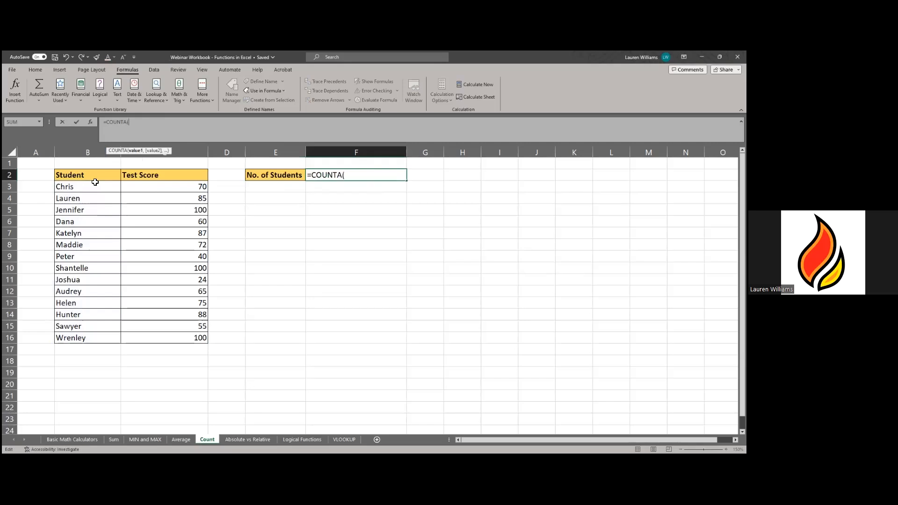
pyautogui.click(91, 188)
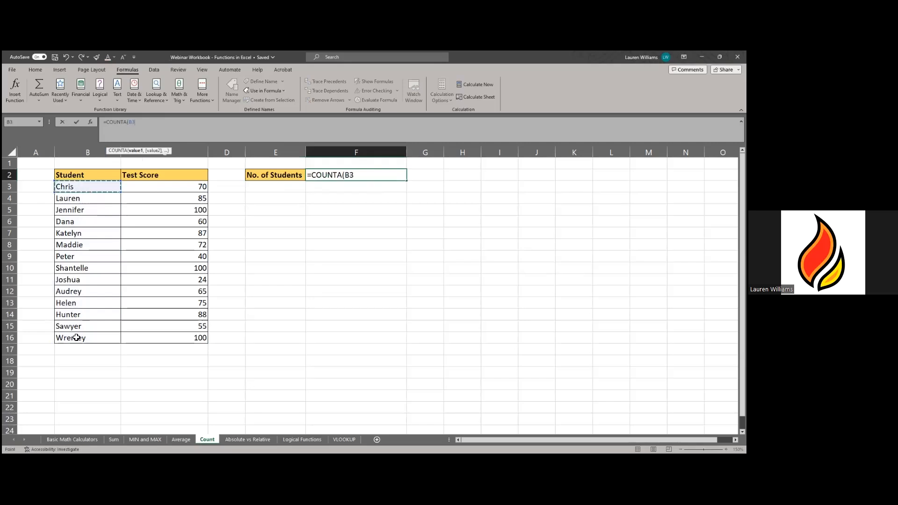
pyautogui.hotkey('ctrl', 'shift', 'Down')
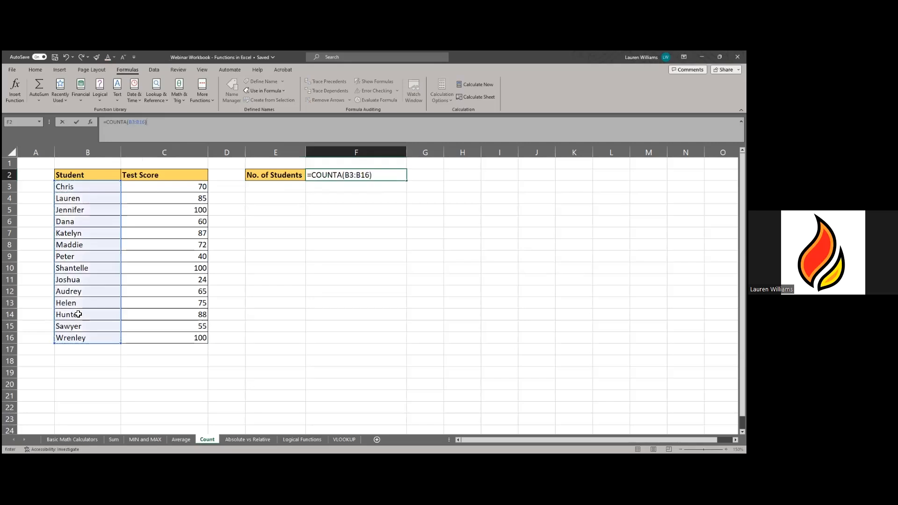
pyautogui.press('Return')
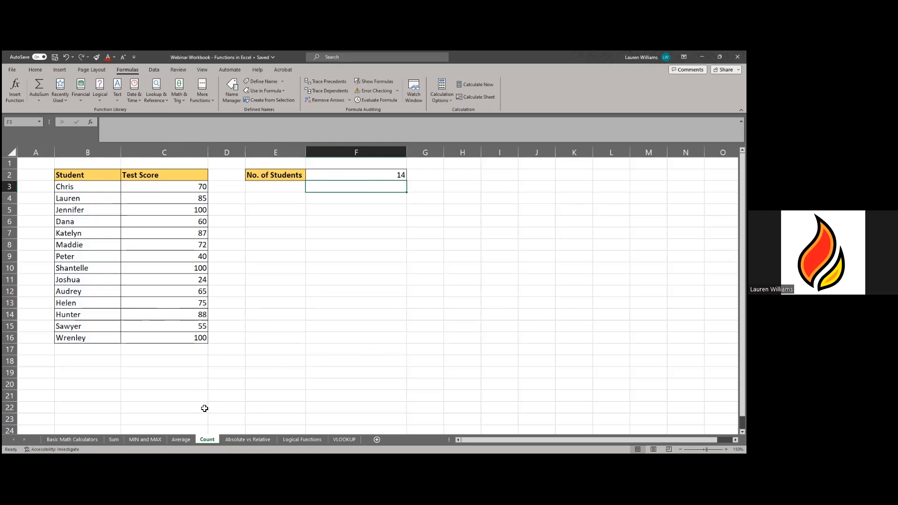
# - Switch to the Absolute vs Relative sheet, zoom to 170%, and select the 4.50% rate in J1
pyautogui.click(246, 440)
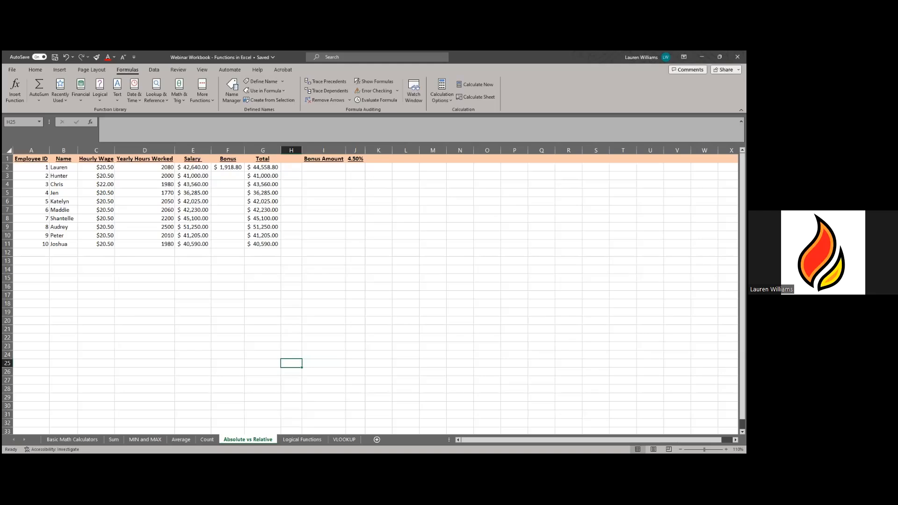
pyautogui.click(726, 449)
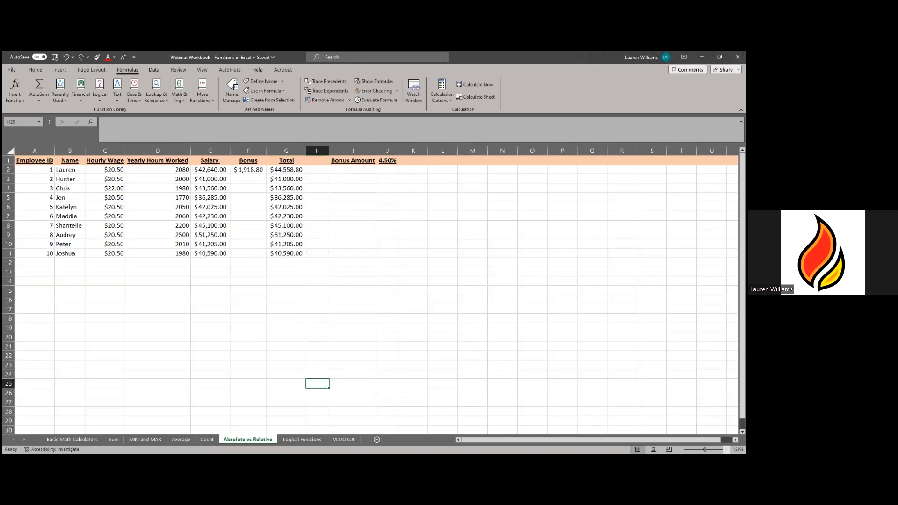
pyautogui.click(726, 449)
pyautogui.click(726, 449)
pyautogui.click(727, 449)
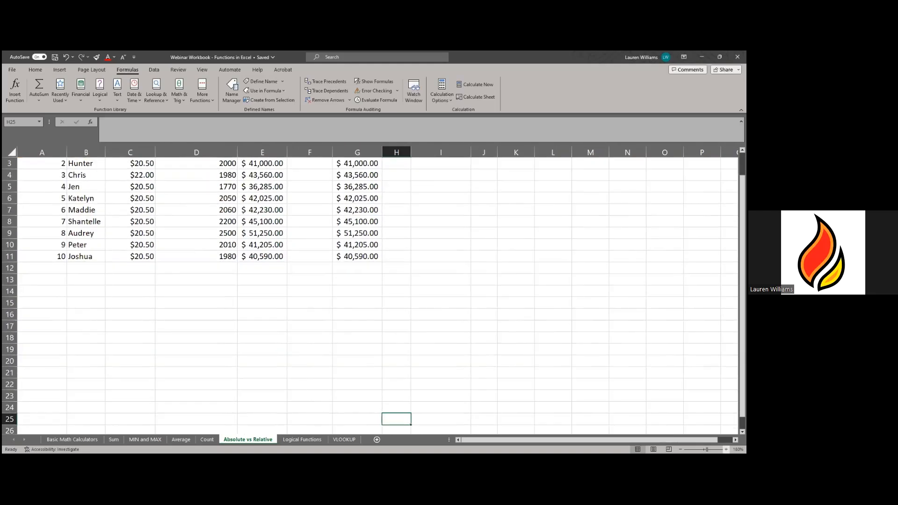
pyautogui.click(726, 449)
pyautogui.click(726, 449)
pyautogui.scroll(2, 557, 376)
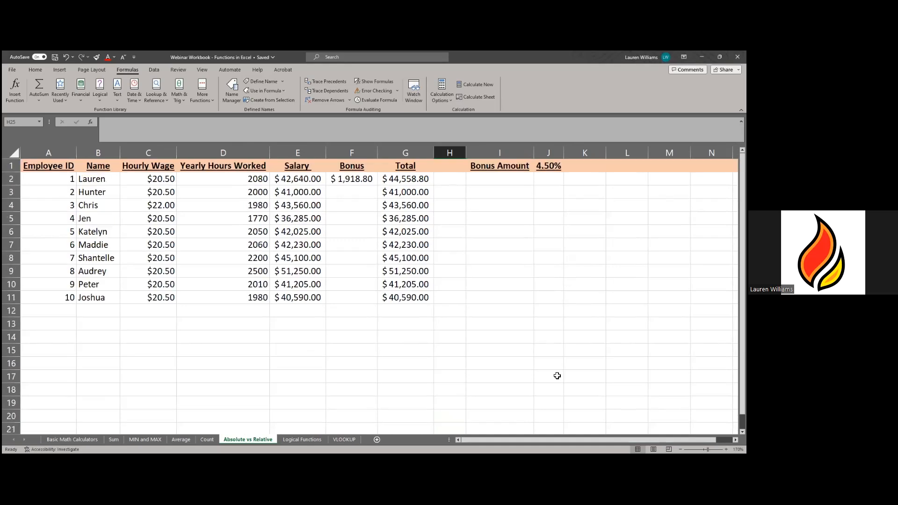
pyautogui.click(557, 376)
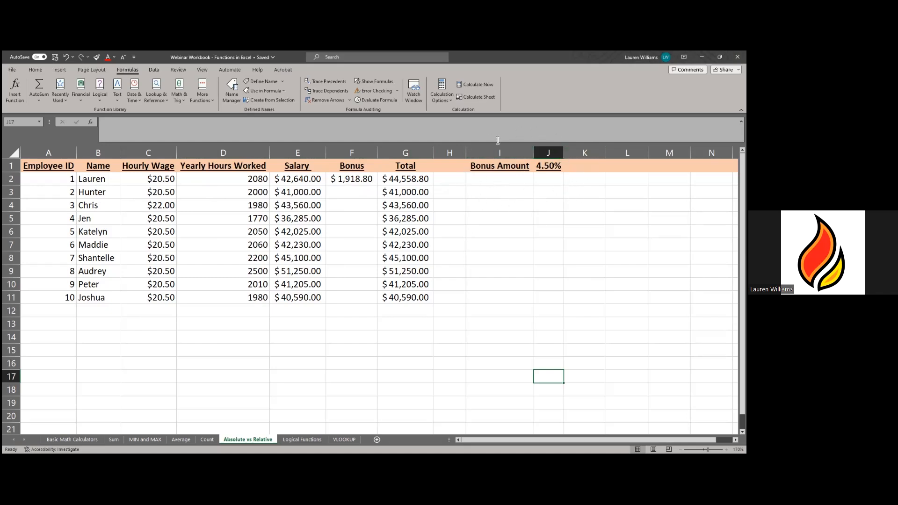
pyautogui.click(547, 167)
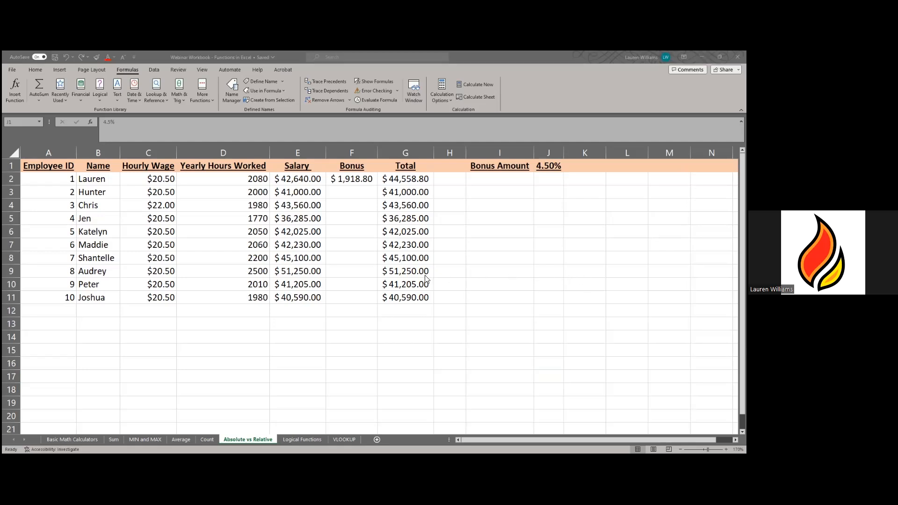
# - Clear the existing values in the Total cells G3:G11
pyautogui.click(427, 192)
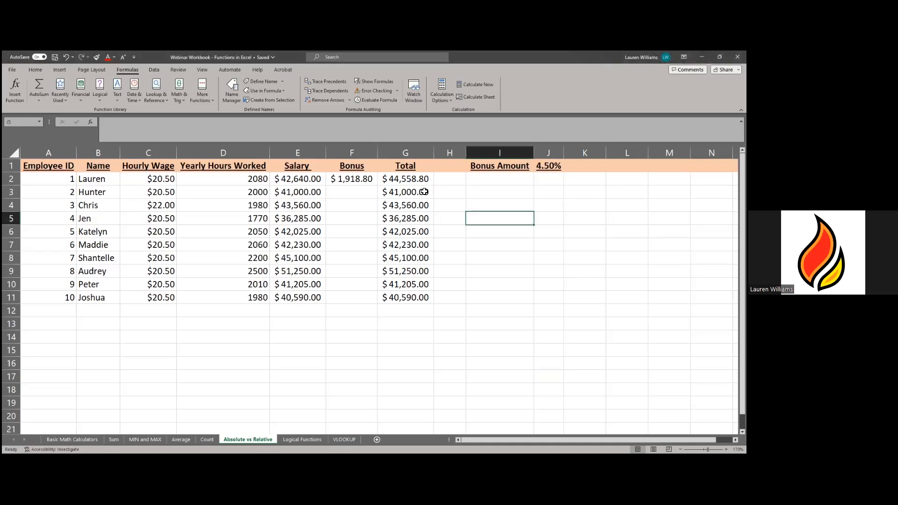
pyautogui.click(424, 192)
pyautogui.moveTo(408, 195); pyautogui.dragTo(402, 309)
pyautogui.press('Delete')
# - Enter =E3+F3 in G3 to add Hunter's salary and bonus
pyautogui.click(411, 195)
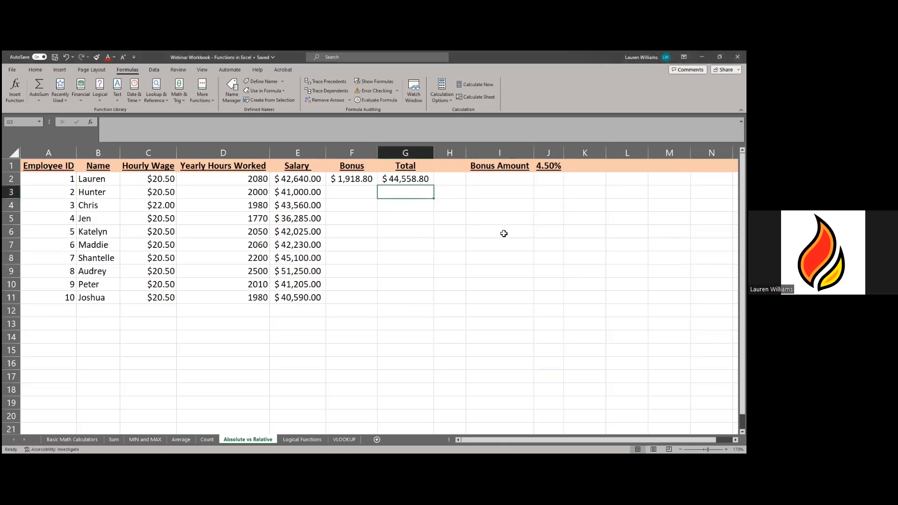
pyautogui.write('=')
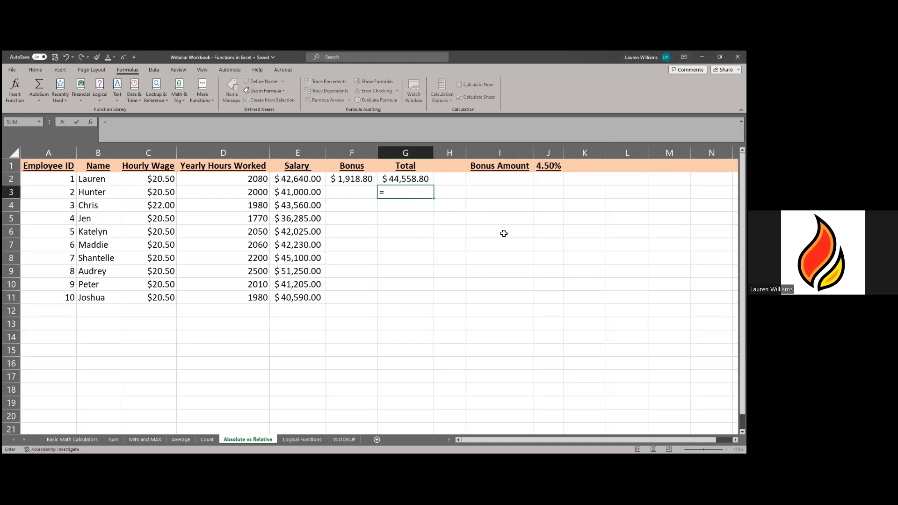
pyautogui.click(295, 193)
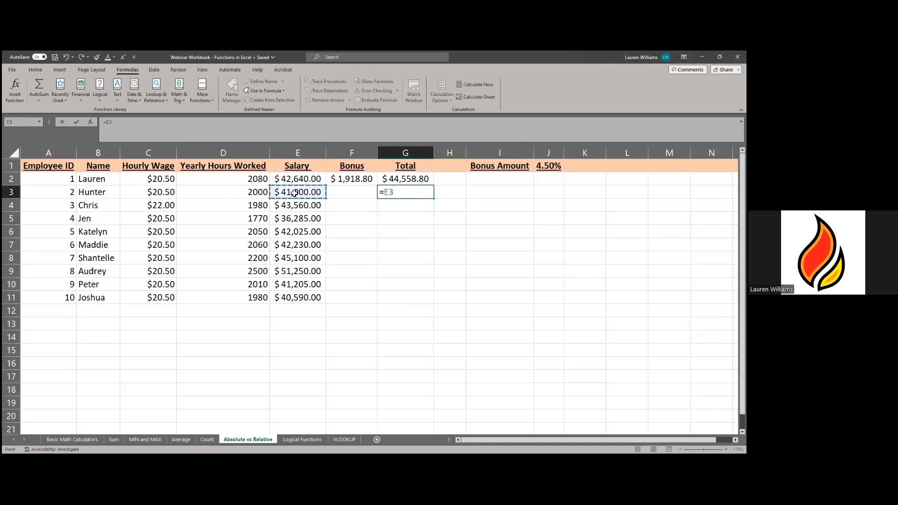
pyautogui.write('+')
pyautogui.click(346, 193)
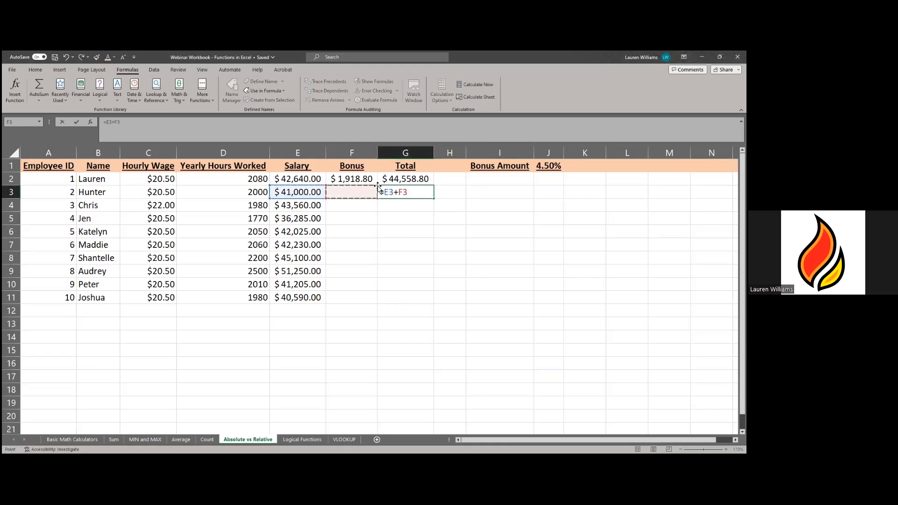
pyautogui.press('Return')
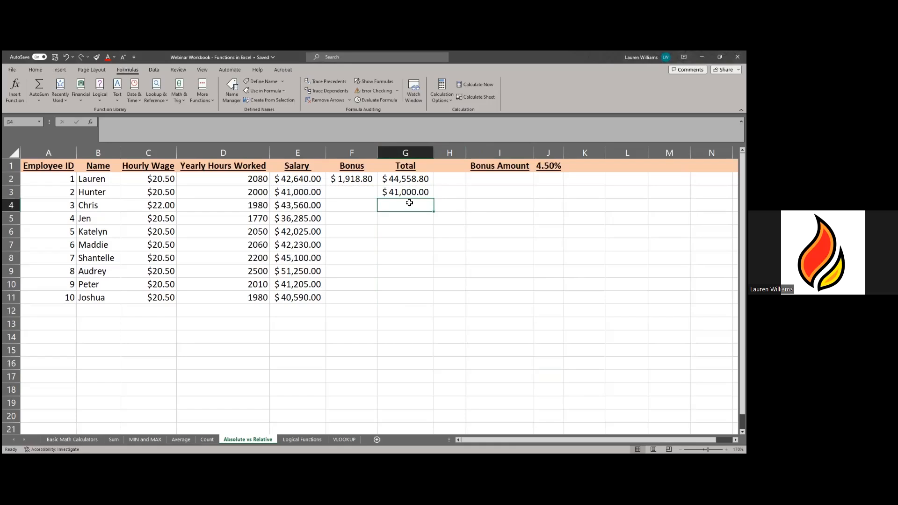
# - Fill the Total formula down to G11 and check the copied formulas
pyautogui.click(410, 192)
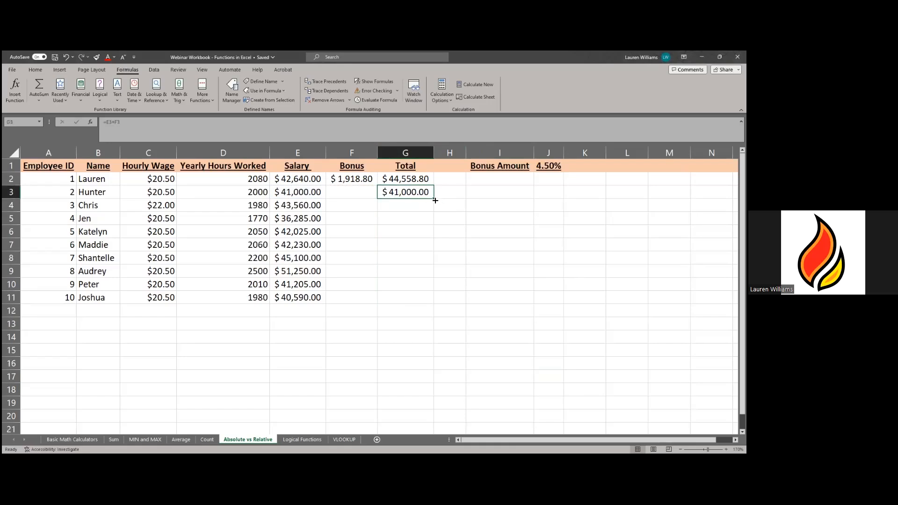
pyautogui.doubleClick(435, 200)
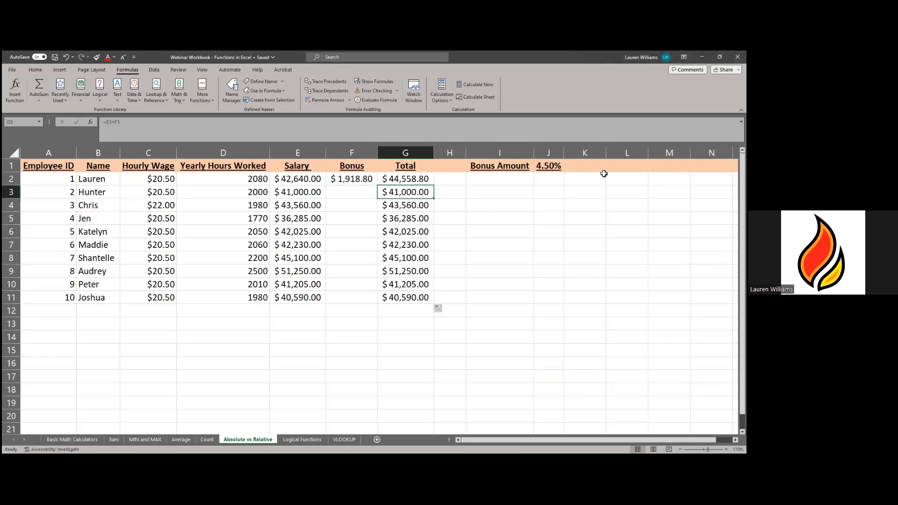
pyautogui.press('Down')
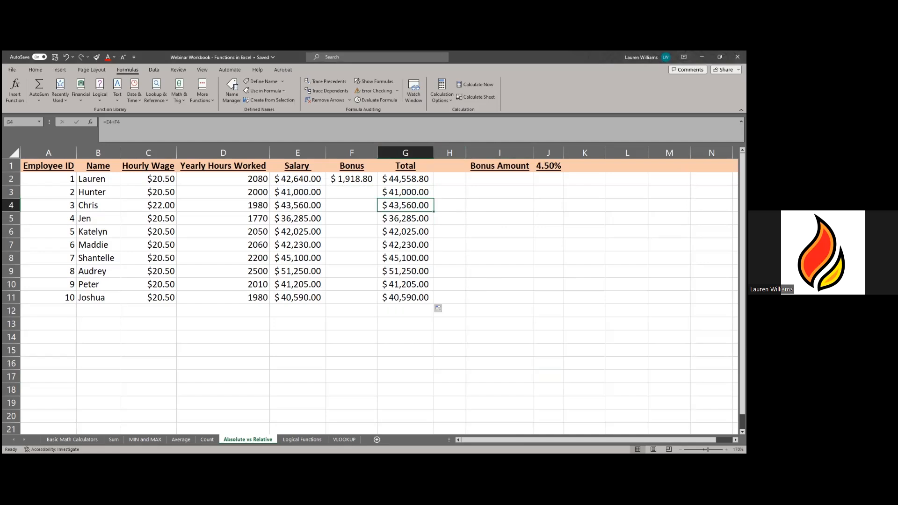
pyautogui.press('Down')
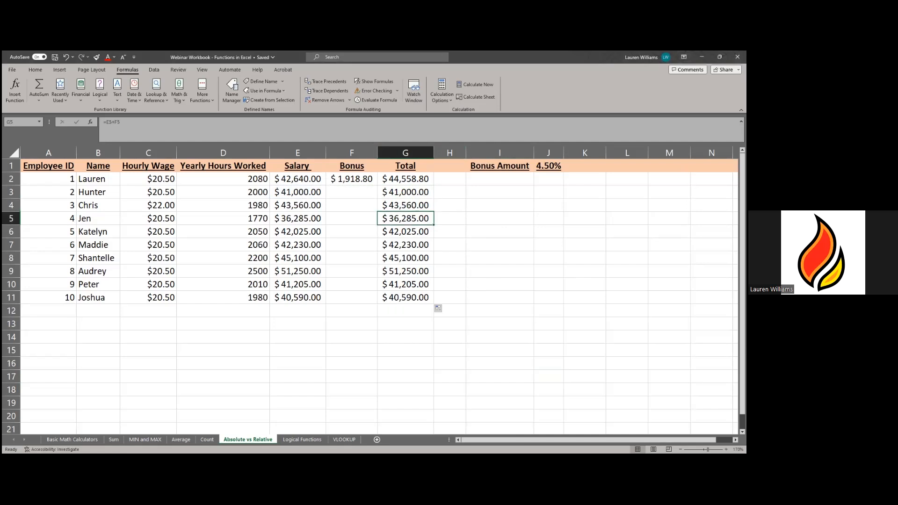
pyautogui.press('Down')
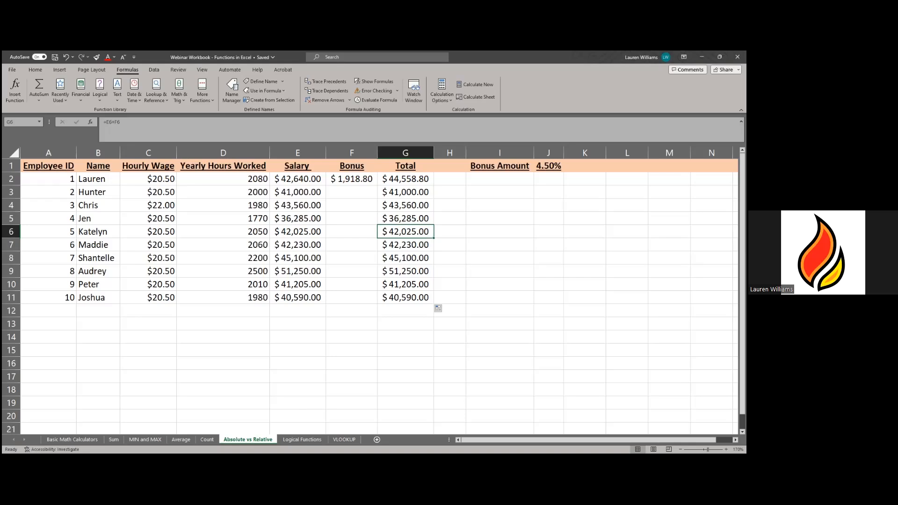
pyautogui.press('Down')
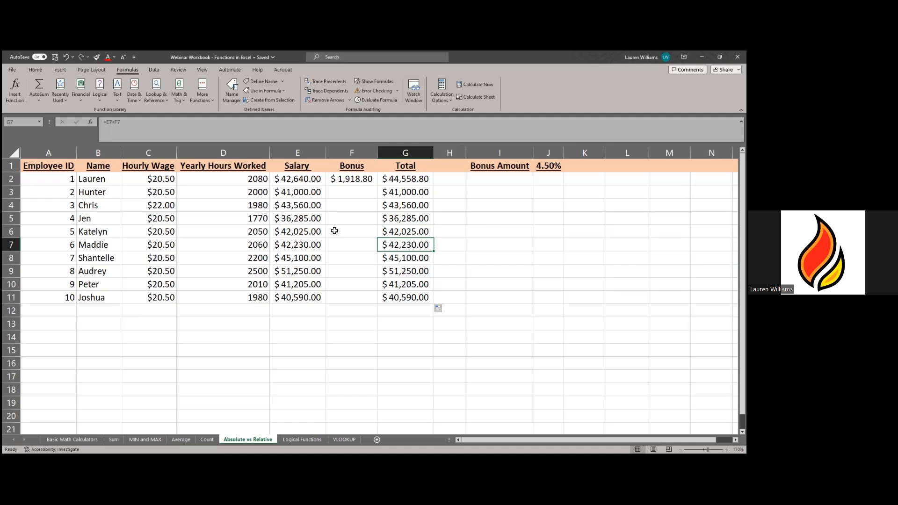
# - Change F2's bonus formula to =E2*$J1 so only column J is locked
pyautogui.click(354, 178)
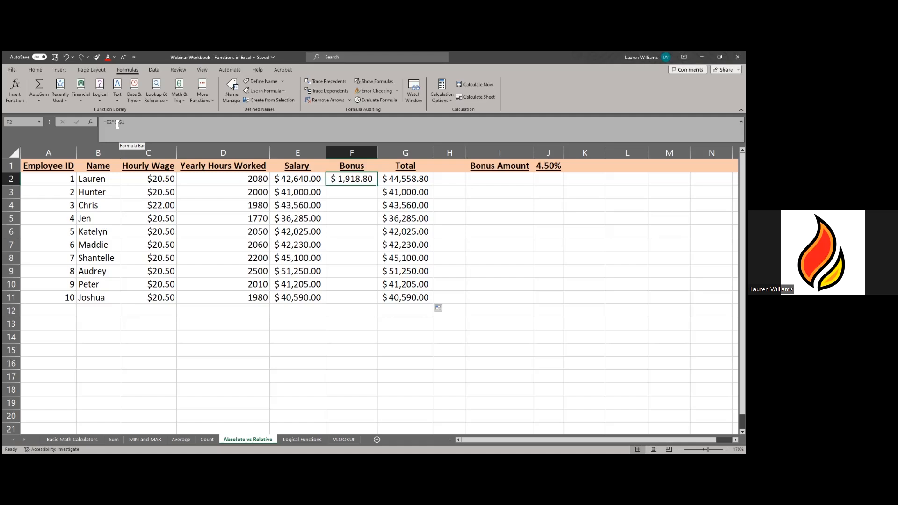
pyautogui.click(124, 123)
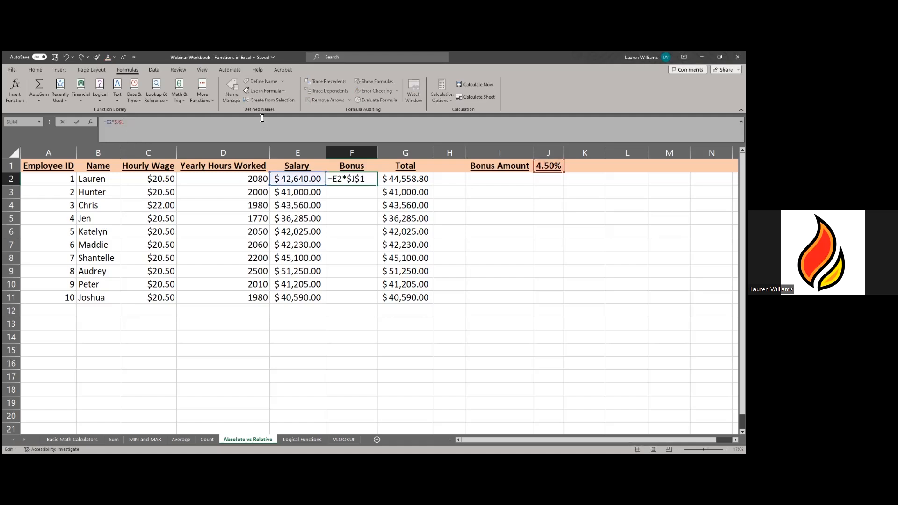
pyautogui.press('BackSpace')
pyautogui.press('Return')
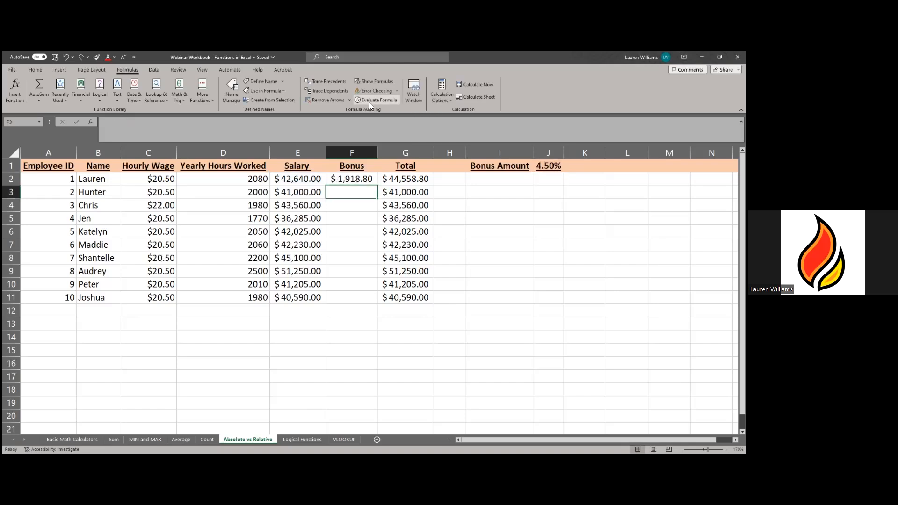
# - Copy F2's bonus formula down to F11, then delete the resulting zeros in F3:F11
pyautogui.click(369, 180)
pyautogui.moveTo(379, 186); pyautogui.dragTo(370, 299)
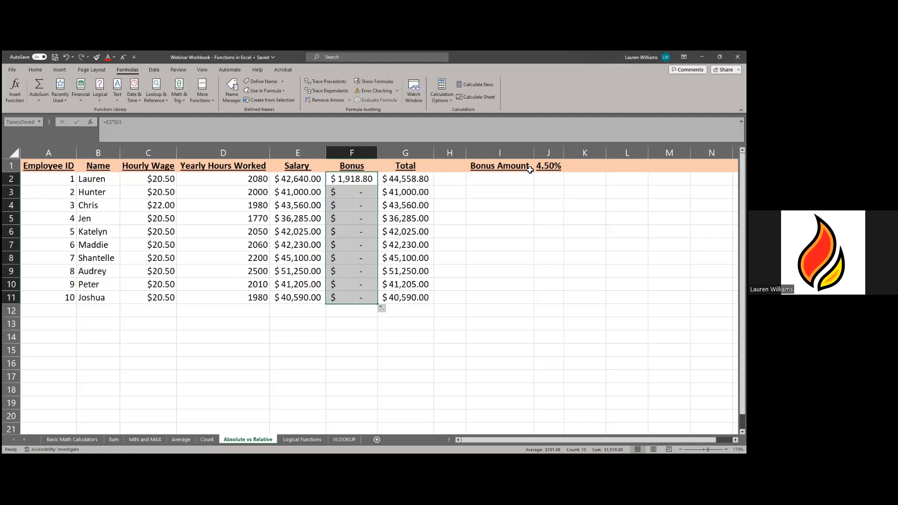
pyautogui.click(367, 184)
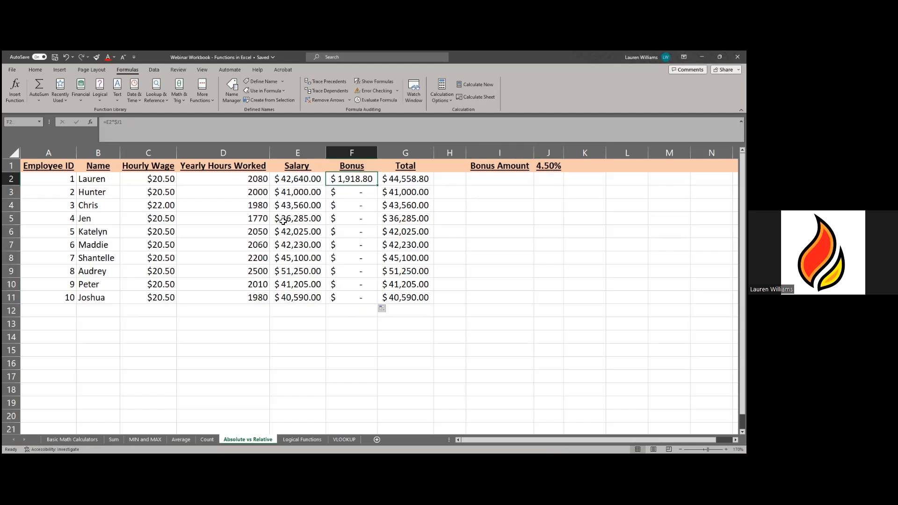
pyautogui.moveTo(330, 302); pyautogui.dragTo(343, 192)
pyautogui.press('Delete')
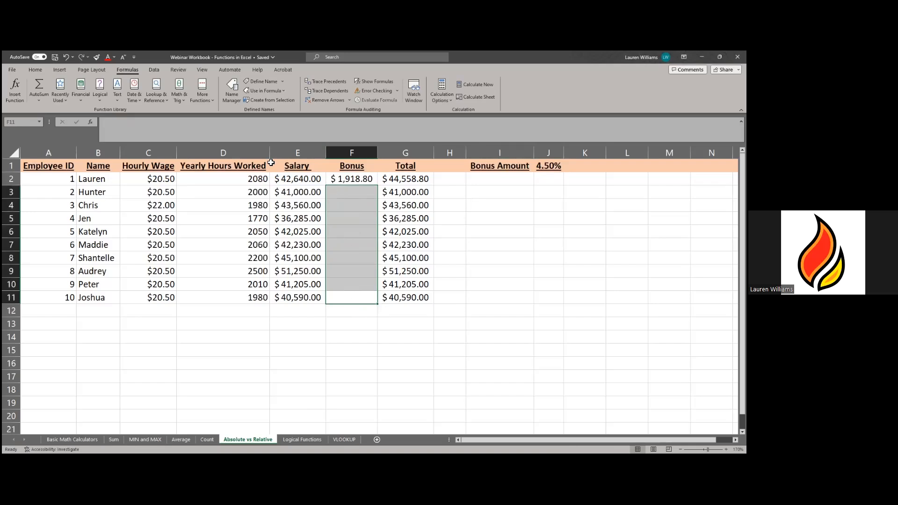
pyautogui.click(330, 179)
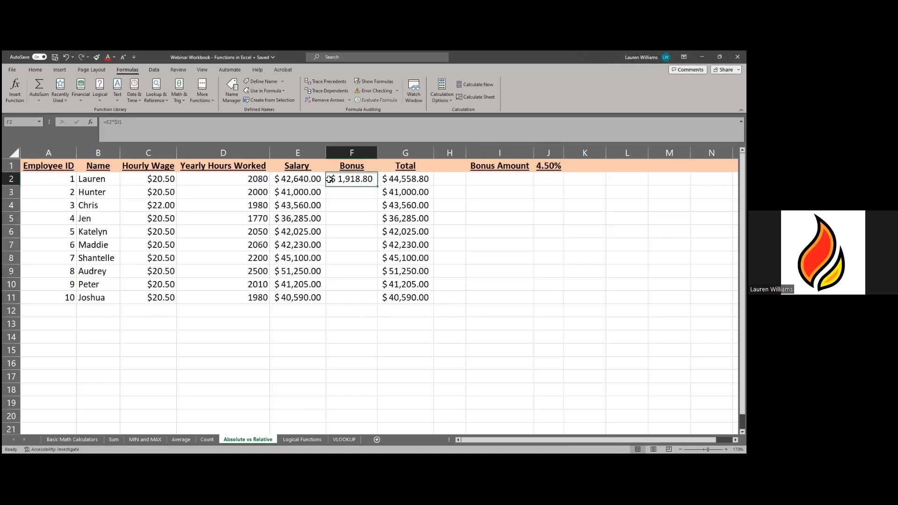
# - Change F2's bonus formula to =E2*J$1 so only row 1 is locked
pyautogui.click(125, 122)
pyautogui.write('$')
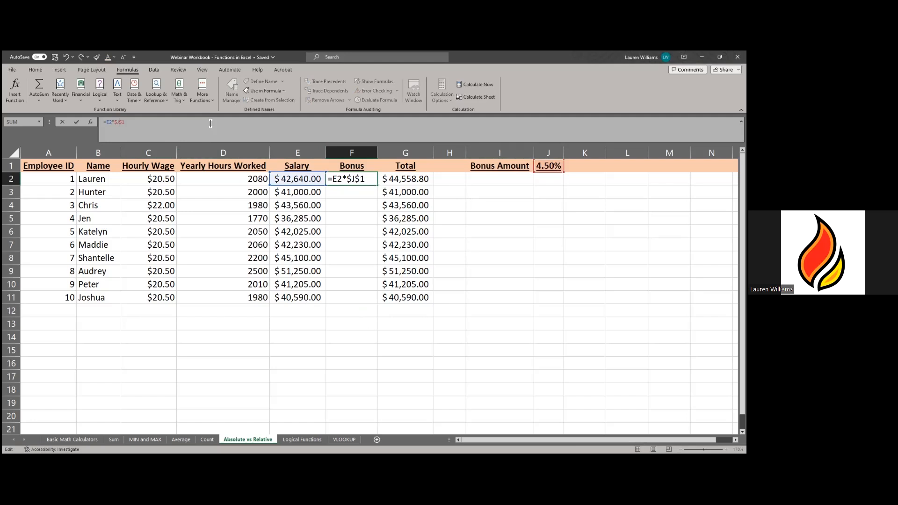
pyautogui.press('BackSpace')
pyautogui.press('Return')
# - Fill F2's bonus formula down to F11 and inspect the copied formulas in F3 through F10
pyautogui.click(355, 179)
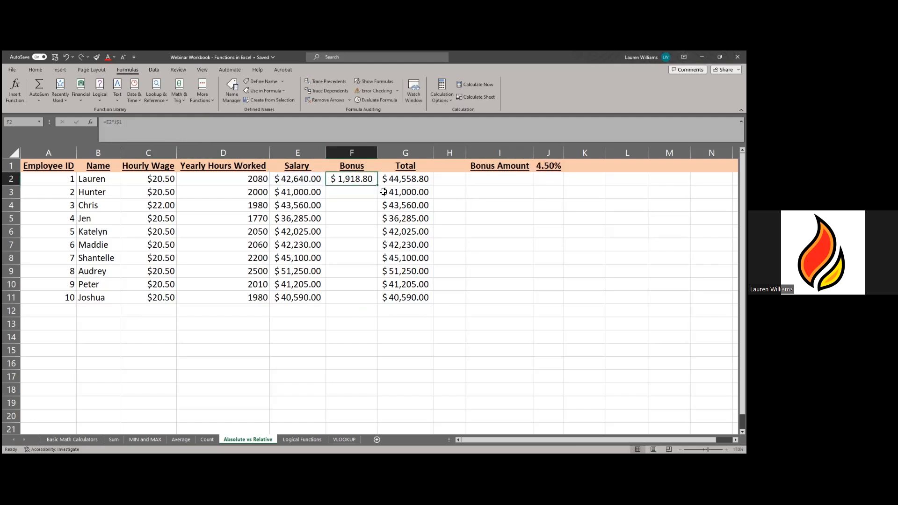
pyautogui.moveTo(378, 187); pyautogui.dragTo(355, 299)
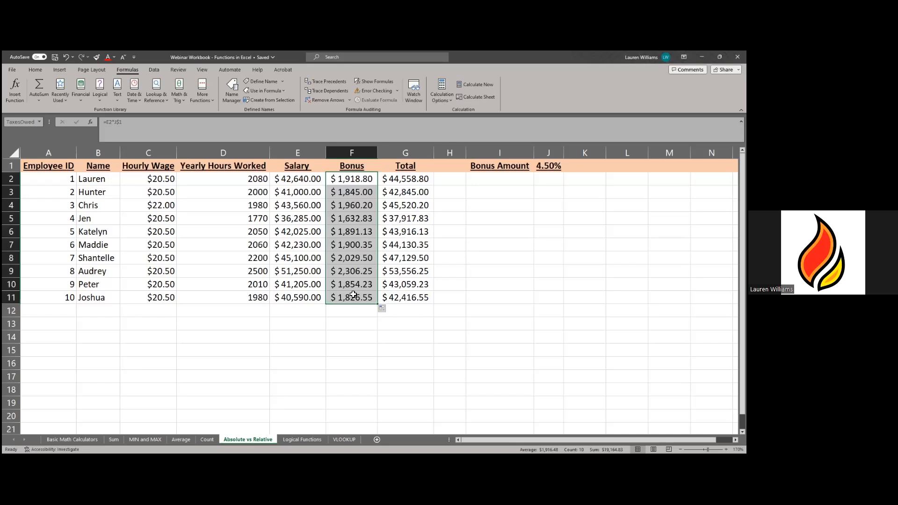
pyautogui.click(352, 195)
pyautogui.click(352, 205)
pyautogui.click(355, 218)
pyautogui.click(356, 232)
pyautogui.click(356, 244)
pyautogui.click(355, 284)
pyautogui.click(353, 194)
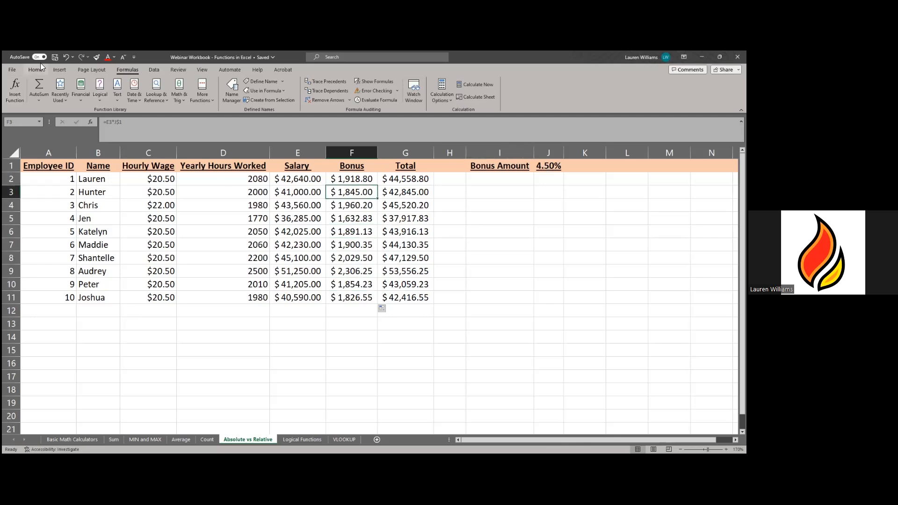
# - Undo the fill so F3:F11 are blank again, then select F3
pyautogui.click(65, 57)
pyautogui.click(366, 248)
pyautogui.click(358, 183)
pyautogui.click(363, 194)
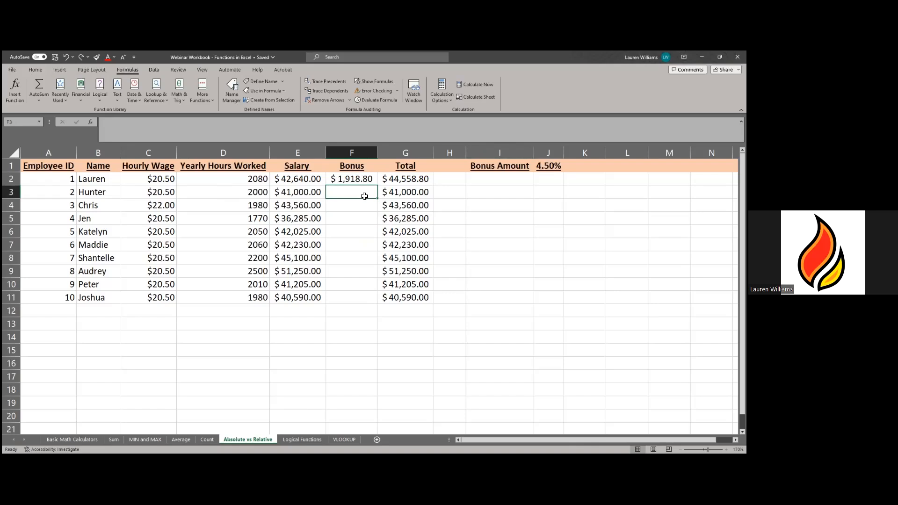
# - Enter bonus formulas =E3*$J$1 in F3 and =E4*$J$1 in F4
pyautogui.write('=')
pyautogui.click(303, 190)
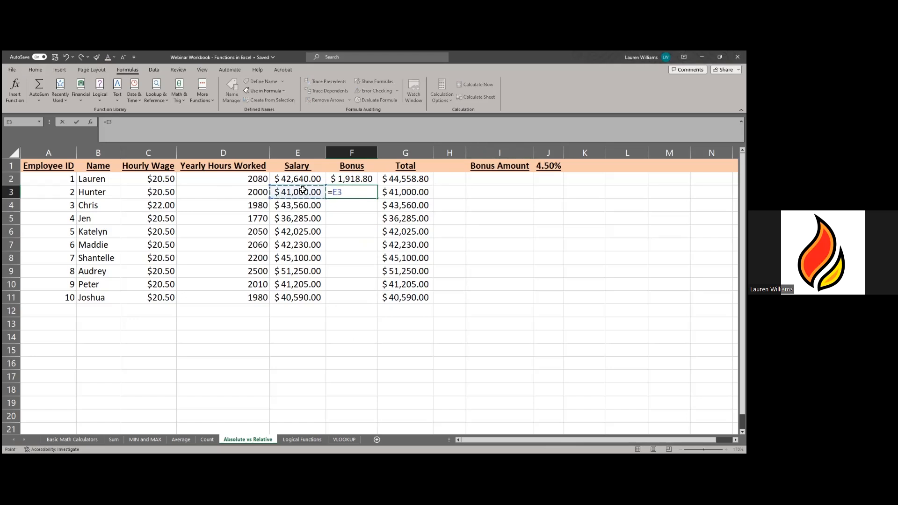
pyautogui.write('*')
pyautogui.click(545, 165)
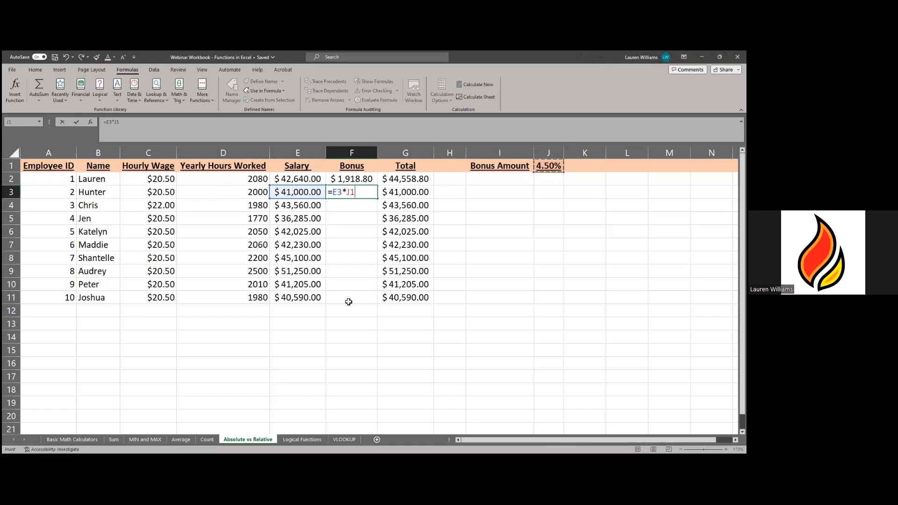
pyautogui.press('F4')
pyautogui.press('Return')
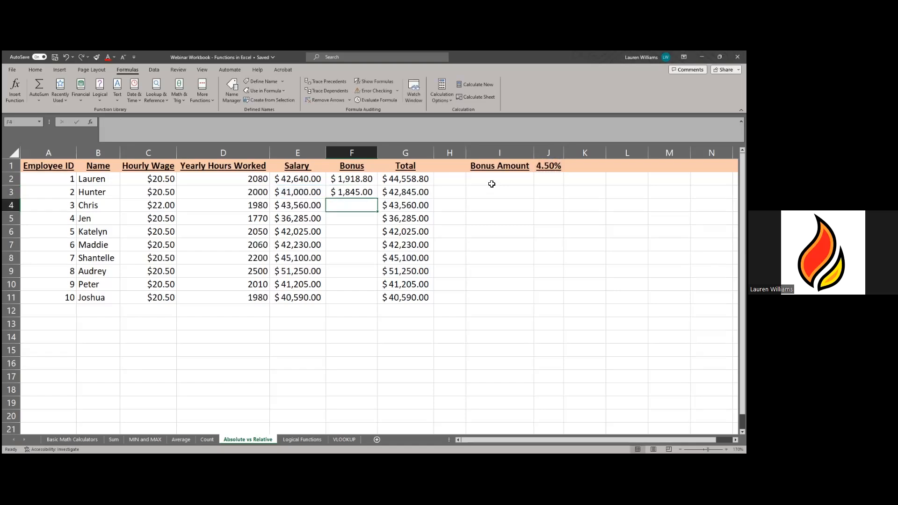
pyautogui.write('=')
pyautogui.click(303, 206)
pyautogui.write('*')
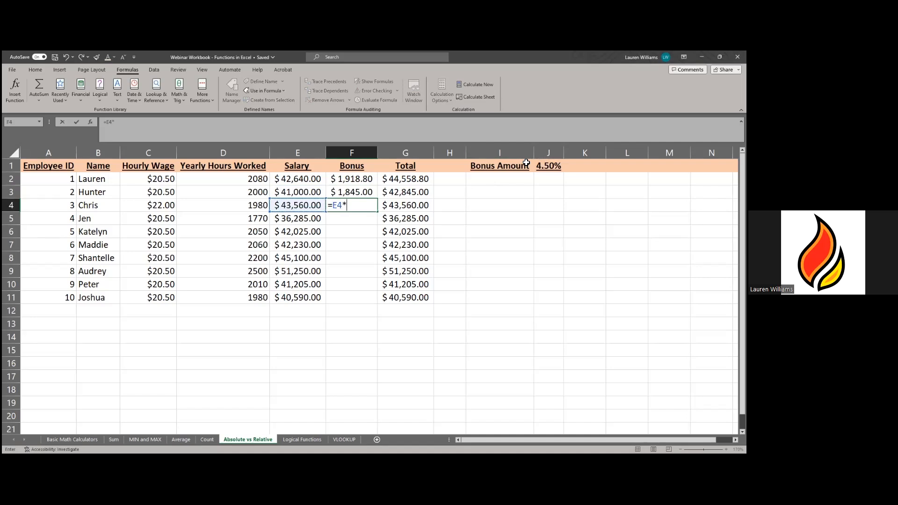
pyautogui.click(544, 168)
pyautogui.press('F4')
pyautogui.press('Return')
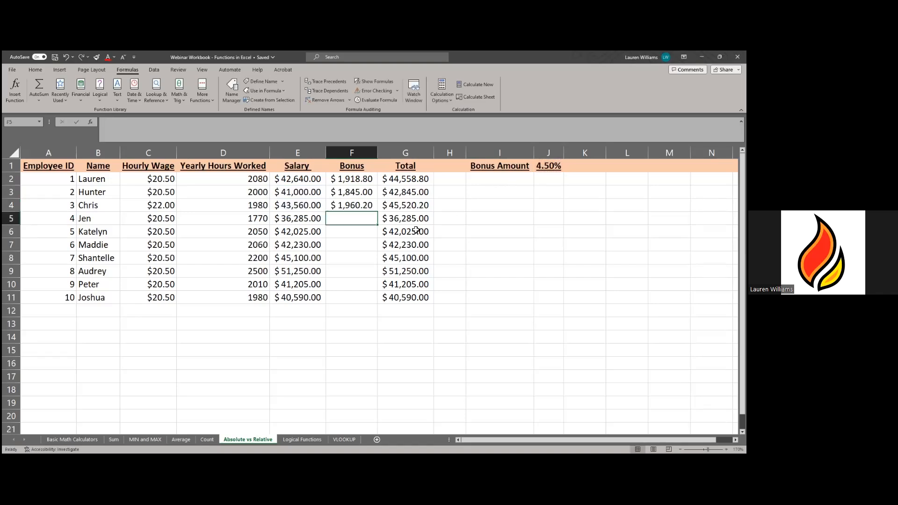
# - Fill the bonus formula down to F11 and check the results in F5 through F7
pyautogui.click(365, 207)
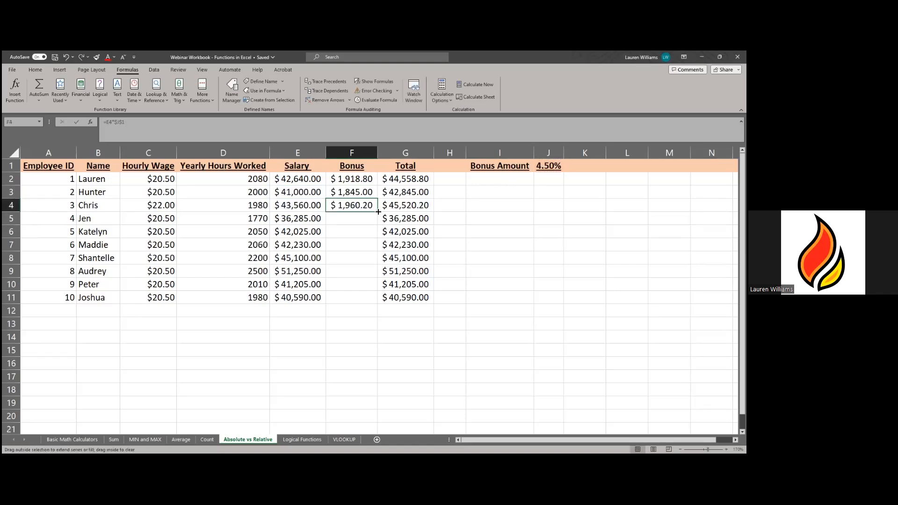
pyautogui.doubleClick(378, 212)
pyautogui.click(366, 222)
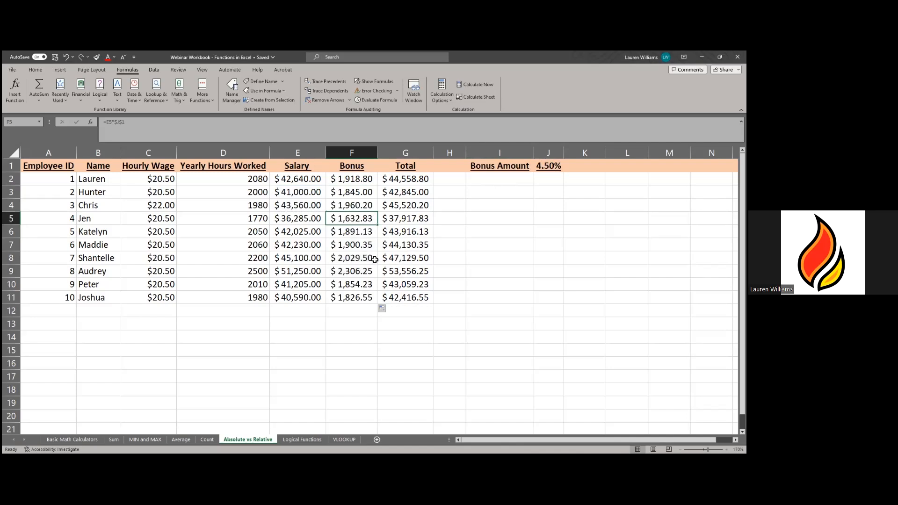
pyautogui.press('Down')
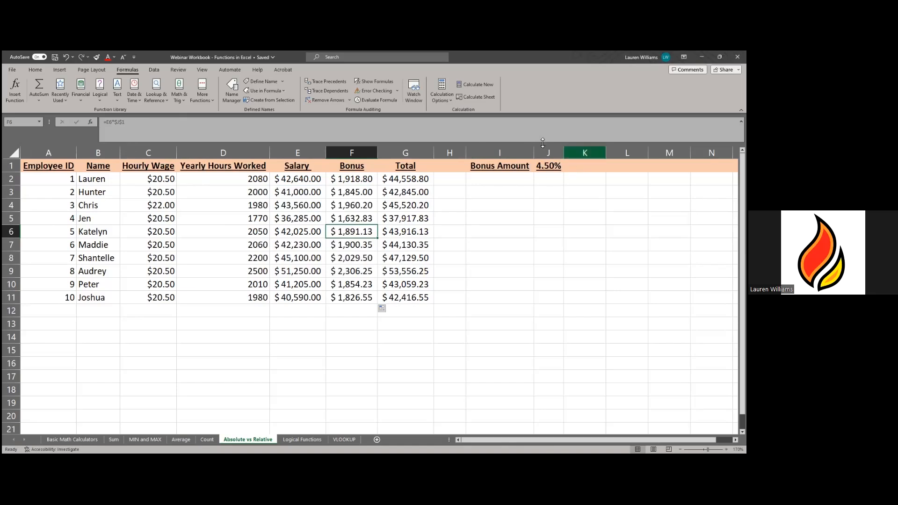
pyautogui.press('Down')
pyautogui.press('Down')
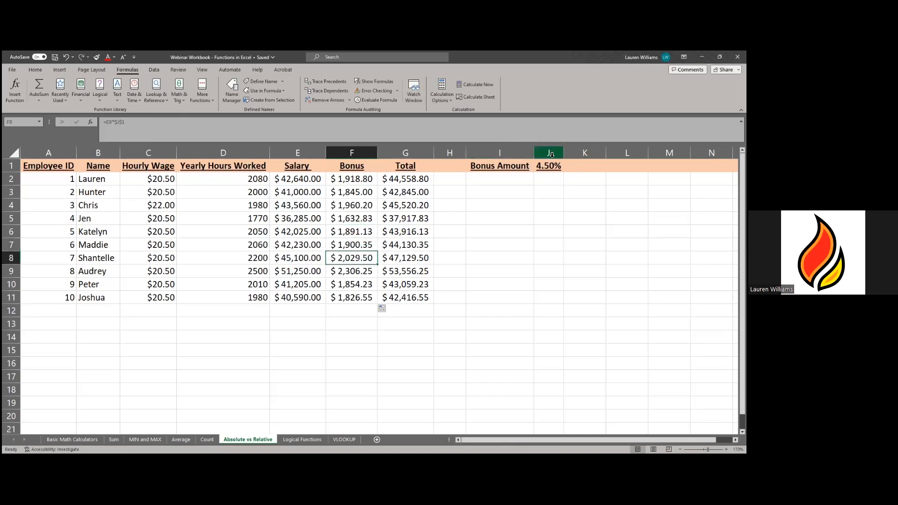
pyautogui.click(549, 350)
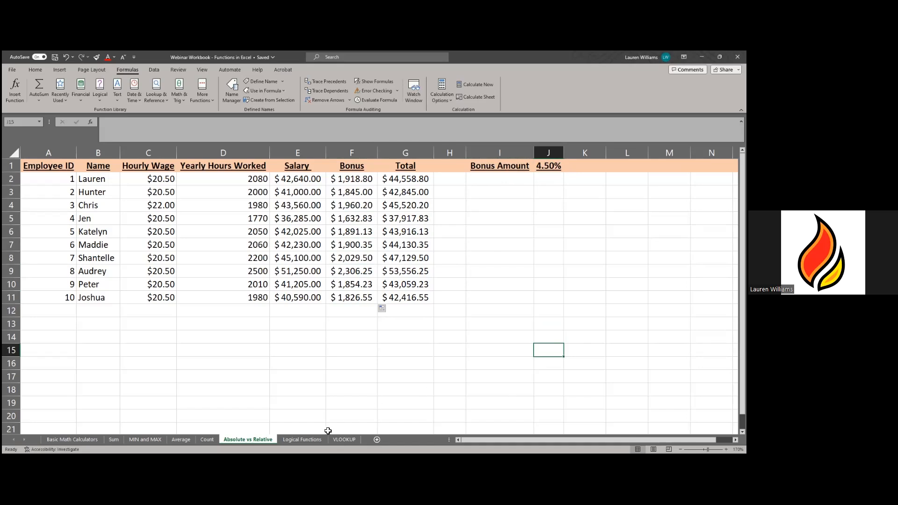
# - Switch to the Logical Functions sheet and zoom to 150% to view its IF, AND and OR examples
pyautogui.click(302, 440)
pyautogui.click(326, 381)
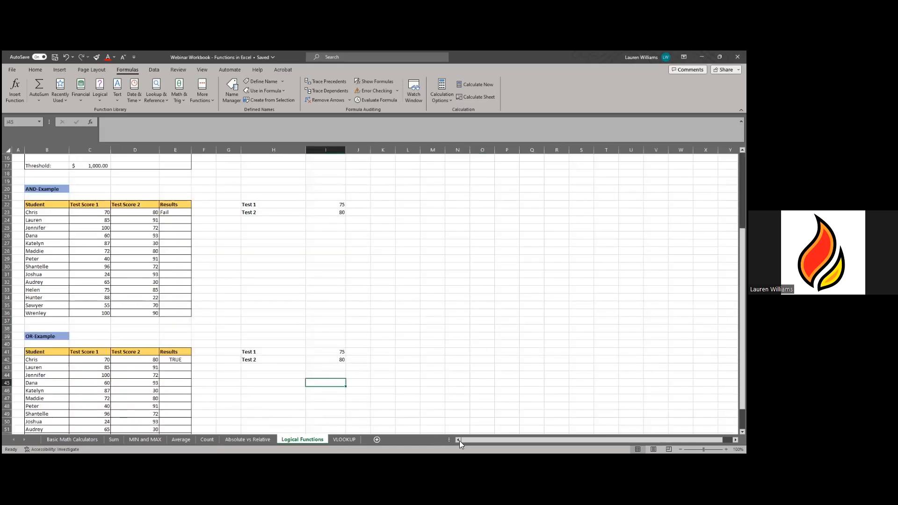
pyautogui.scroll(5, 244, 363)
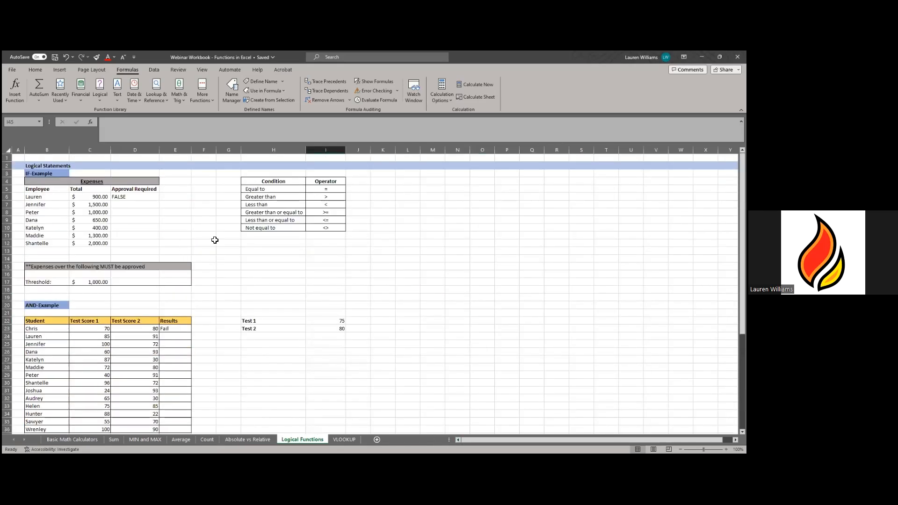
pyautogui.scroll(-3, 93, 308)
pyautogui.scroll(3, 114, 301)
pyautogui.scroll(2, 370, 290)
pyautogui.scroll(-2, 582, 413)
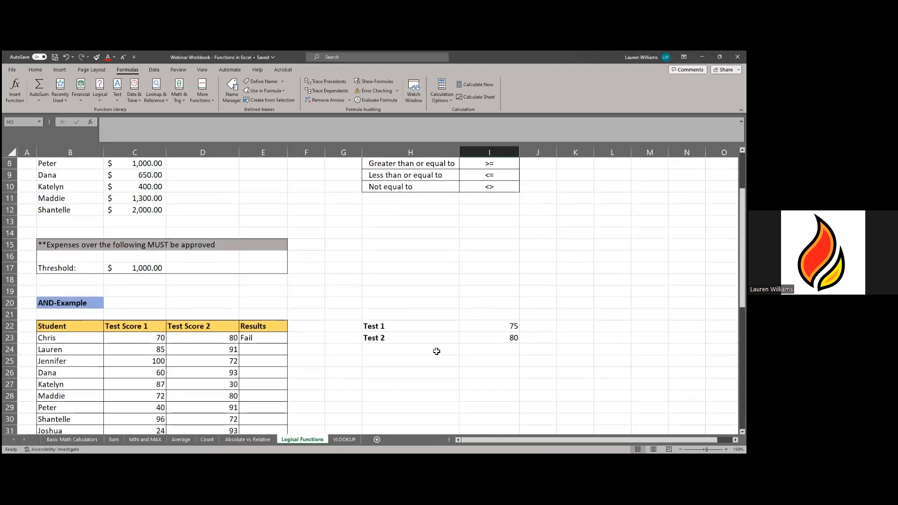
pyautogui.scroll(4, 299, 335)
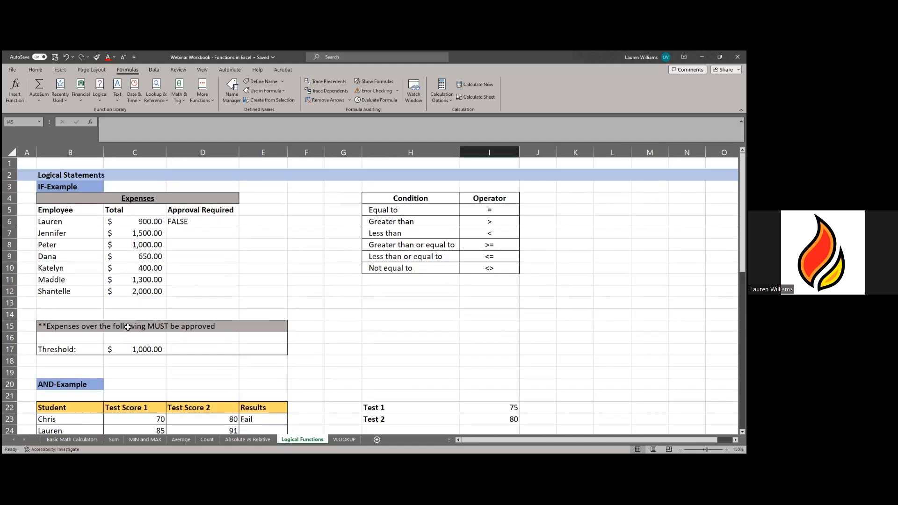
pyautogui.scroll(-12, 128, 327)
pyautogui.scroll(12, 128, 327)
pyautogui.scroll(-4, 128, 328)
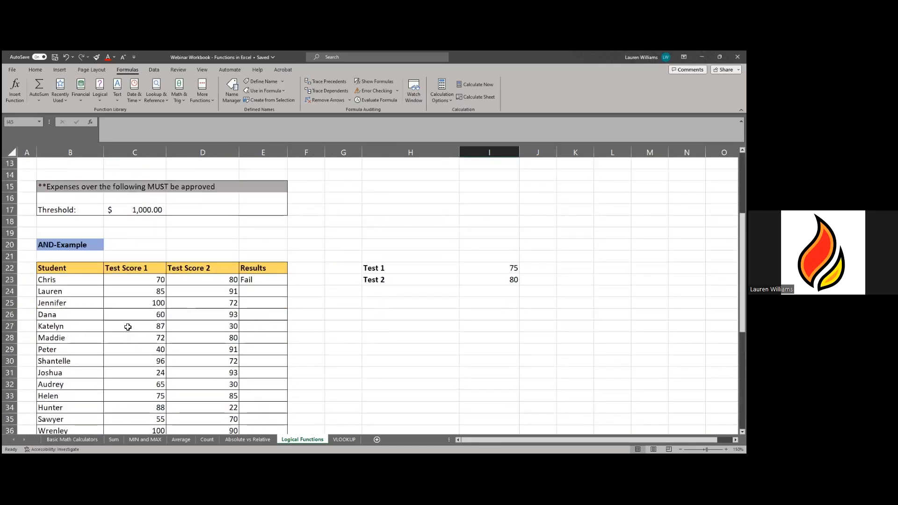
pyautogui.scroll(-6, 128, 327)
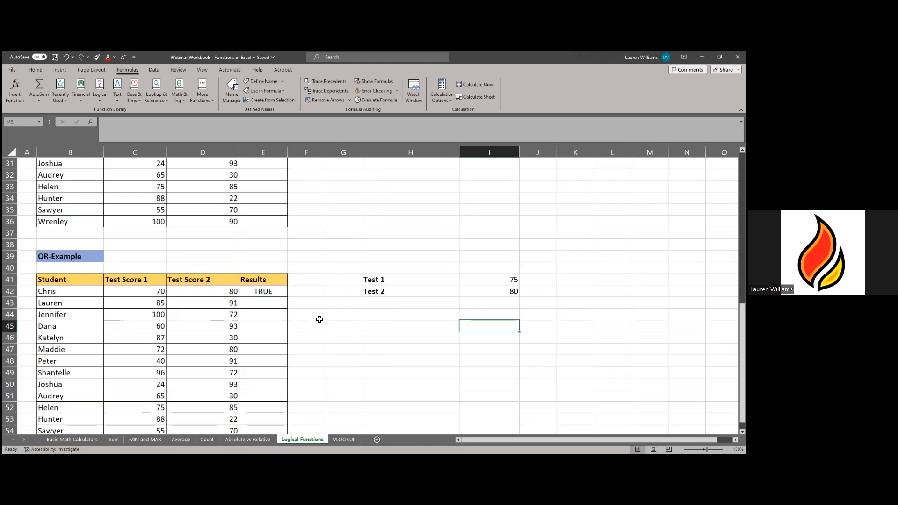
pyautogui.scroll(10, 320, 320)
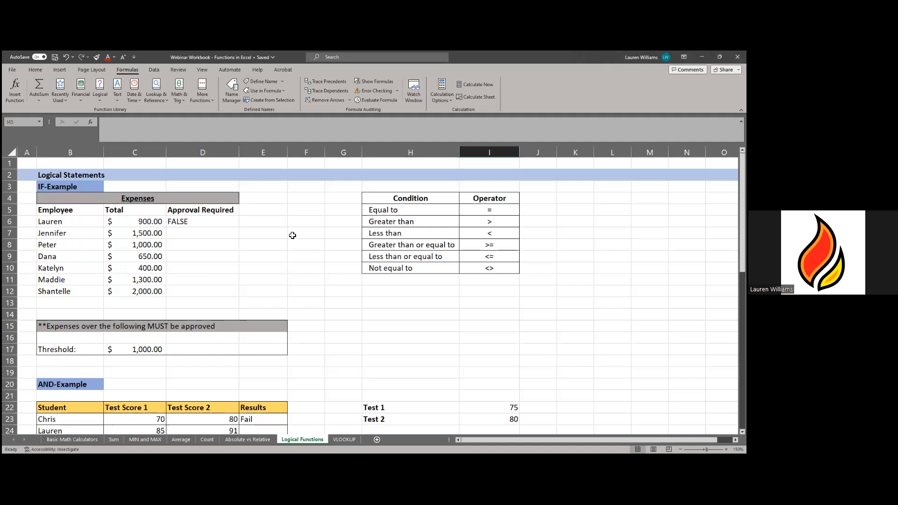
# - Review the operator reference table and D6's existing IF formula, then select D7
pyautogui.moveTo(346, 178); pyautogui.dragTo(524, 299)
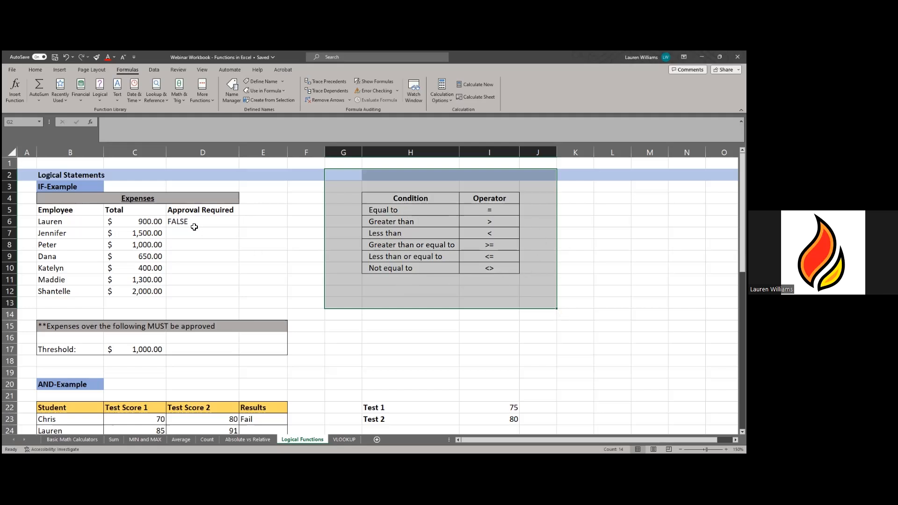
pyautogui.click(226, 266)
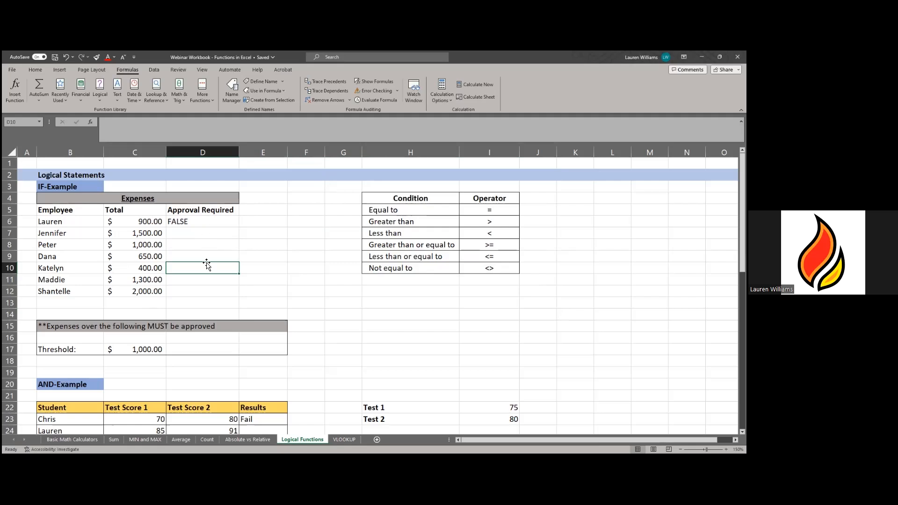
pyautogui.click(204, 221)
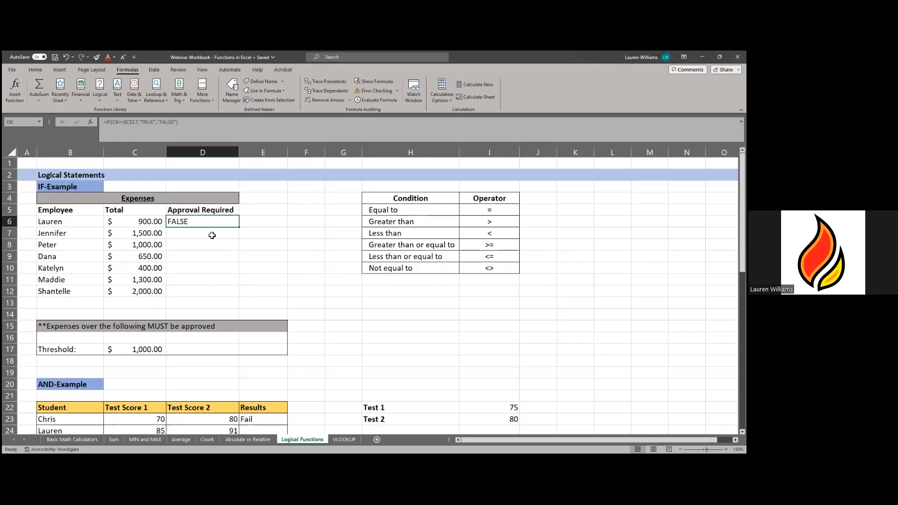
pyautogui.click(212, 235)
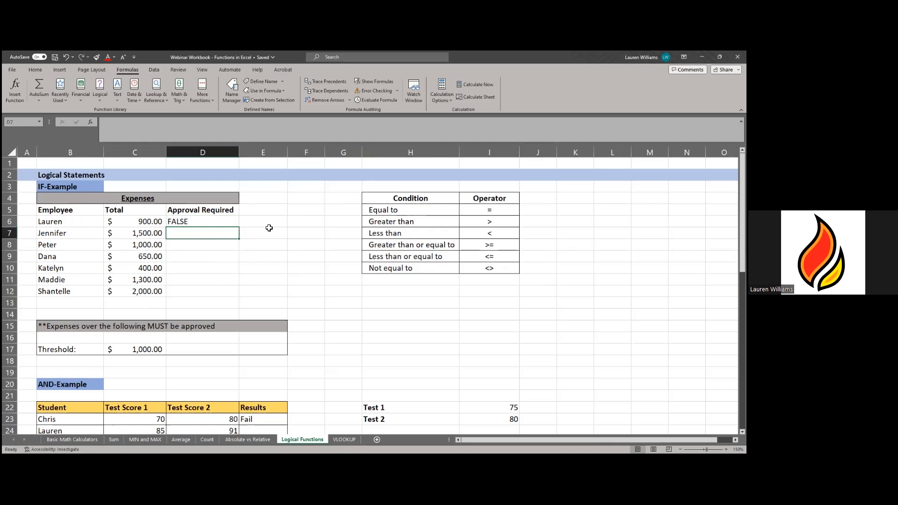
# - Enter the incomplete test =IF(C7>=C17) in D7, which raises a formula-problem warning
pyautogui.write('=')
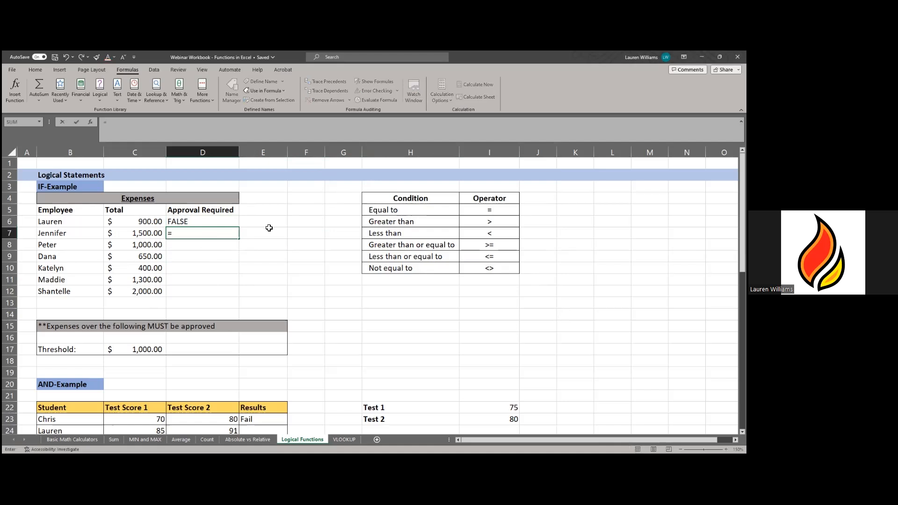
pyautogui.write('IF')
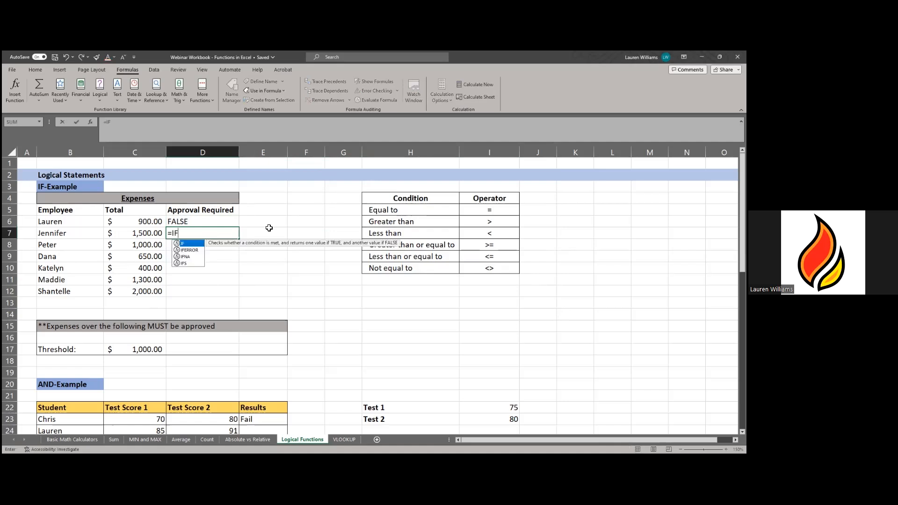
pyautogui.doubleClick(183, 244)
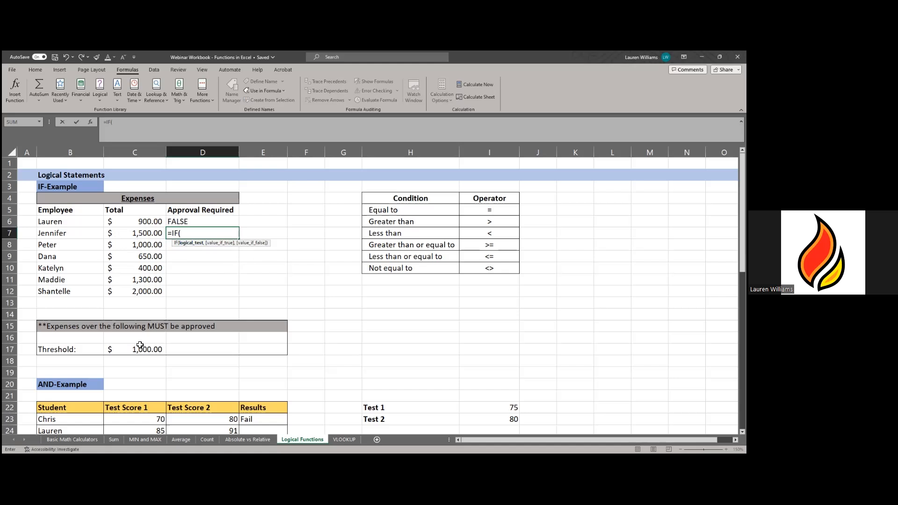
pyautogui.click(130, 233)
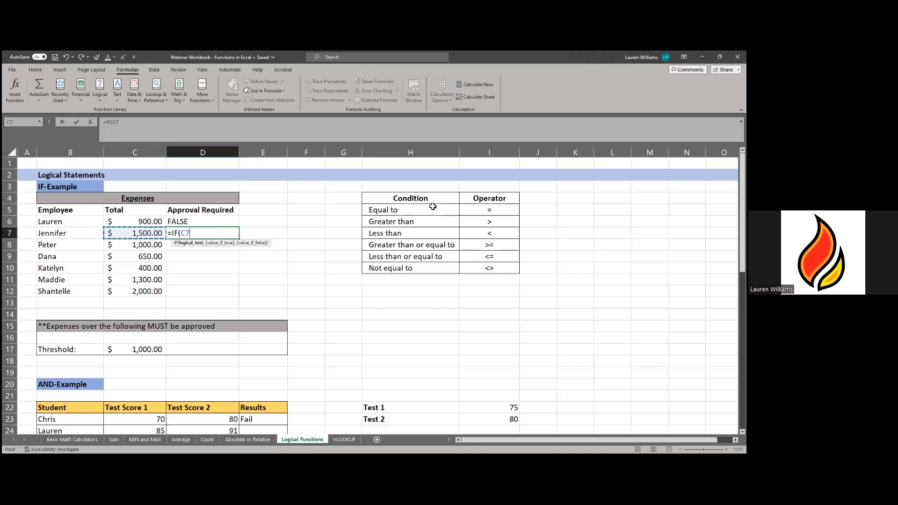
pyautogui.write('>=')
pyautogui.click(139, 351)
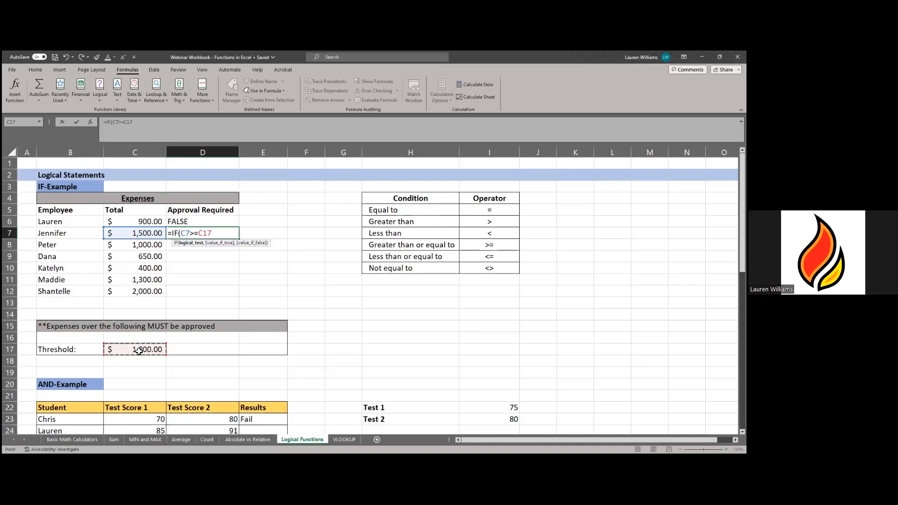
pyautogui.write(',')
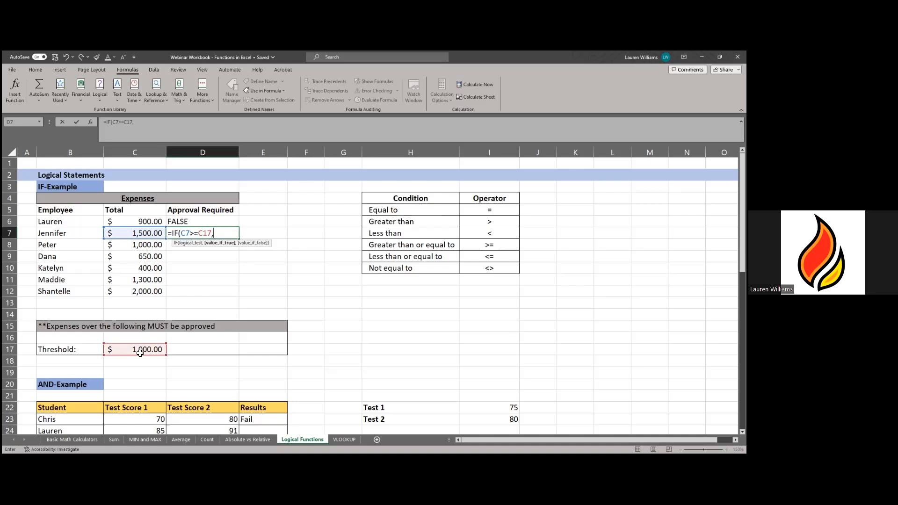
pyautogui.press('BackSpace')
pyautogui.write(')')
pyautogui.press('Return')
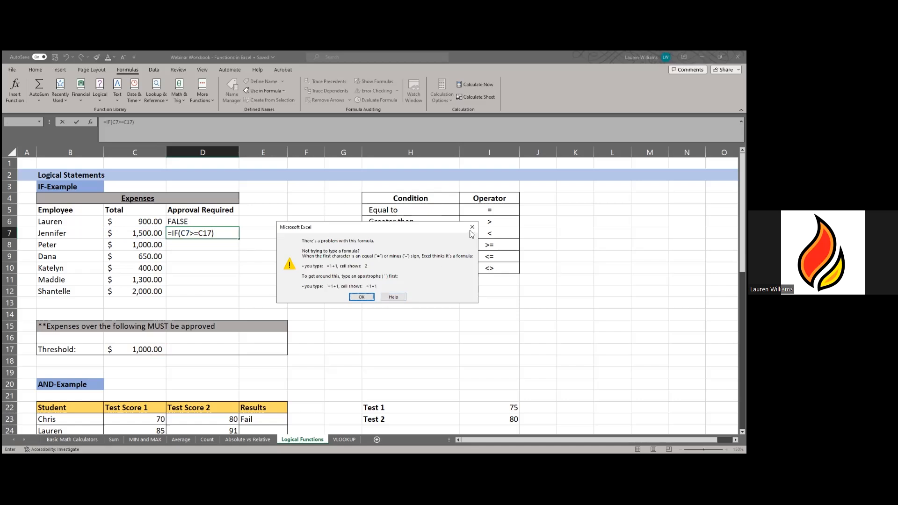
# - Complete D7 as =IF(C7>=C17,"TRUE","FALSE") so it shows TRUE for the 1,500.00 expense
pyautogui.click(472, 227)
pyautogui.click(212, 235)
pyautogui.write(',')
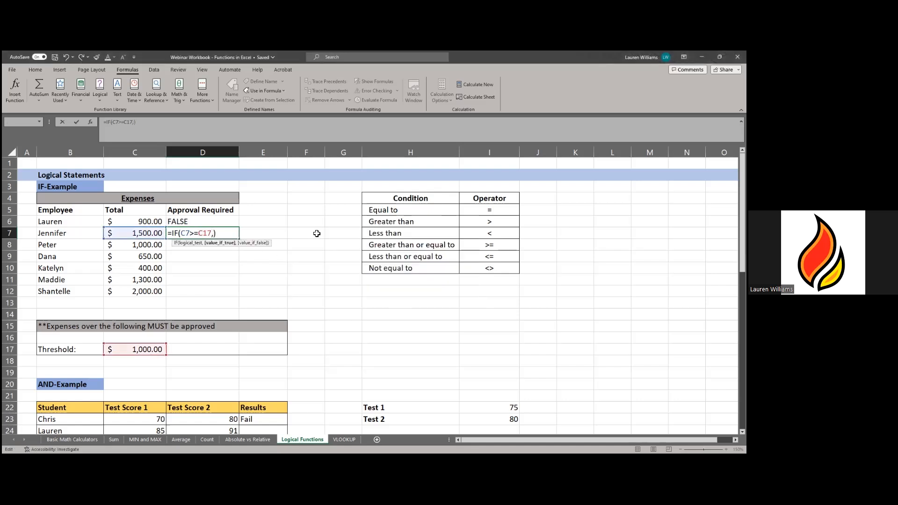
pyautogui.write('"TRUE","FA')
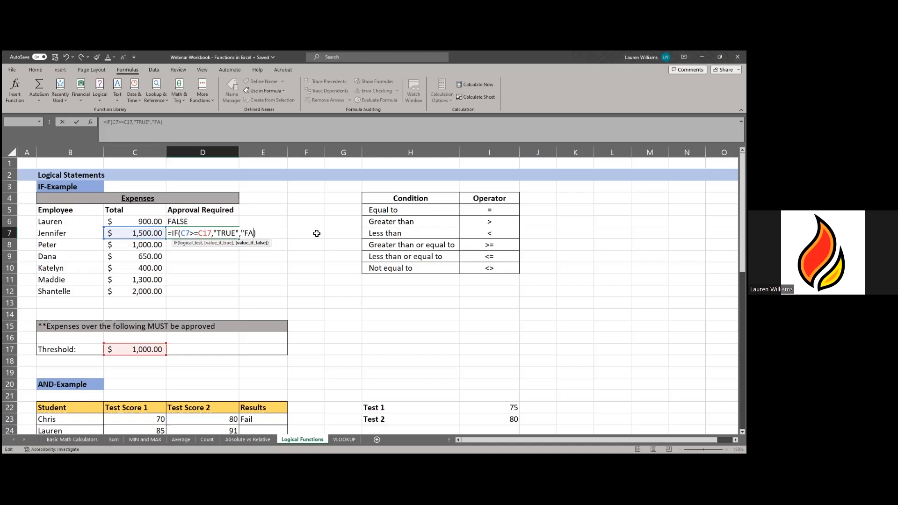
pyautogui.write('LSE")')
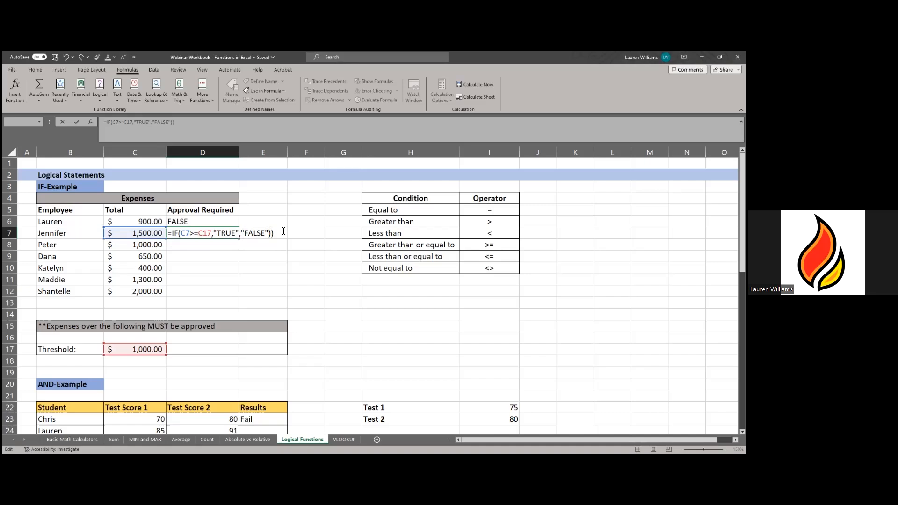
pyautogui.press('BackSpace')
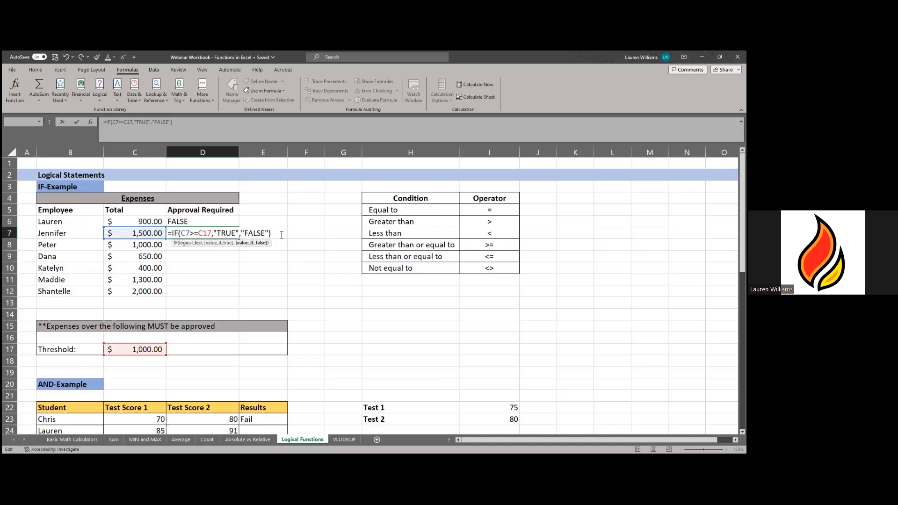
pyautogui.click(277, 235)
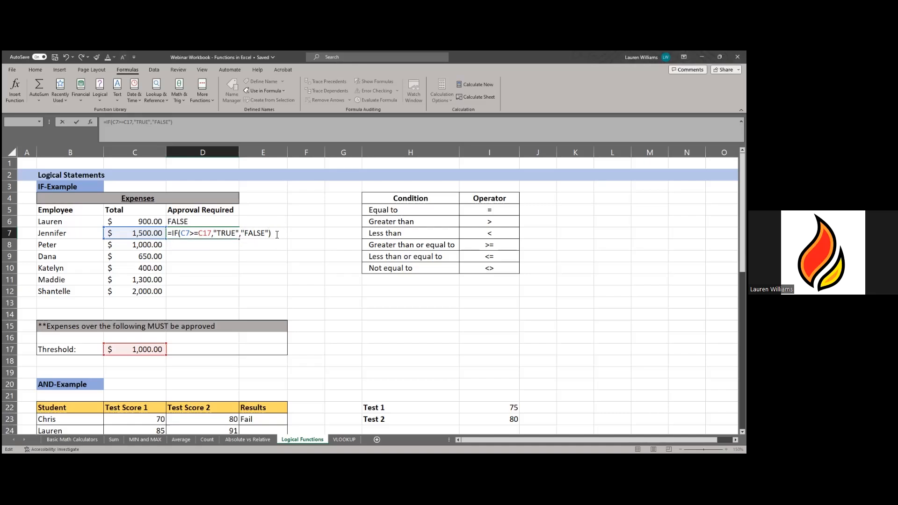
pyautogui.click(242, 233)
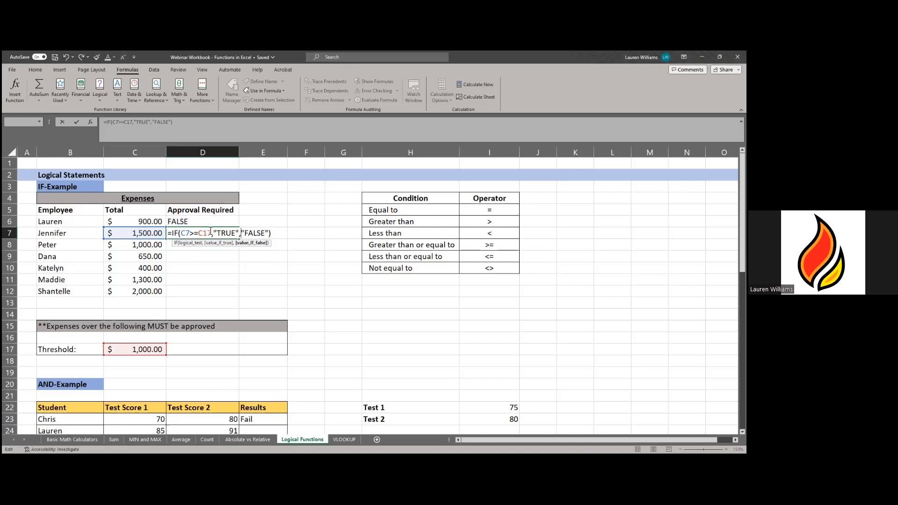
pyautogui.press('Return')
pyautogui.click(233, 232)
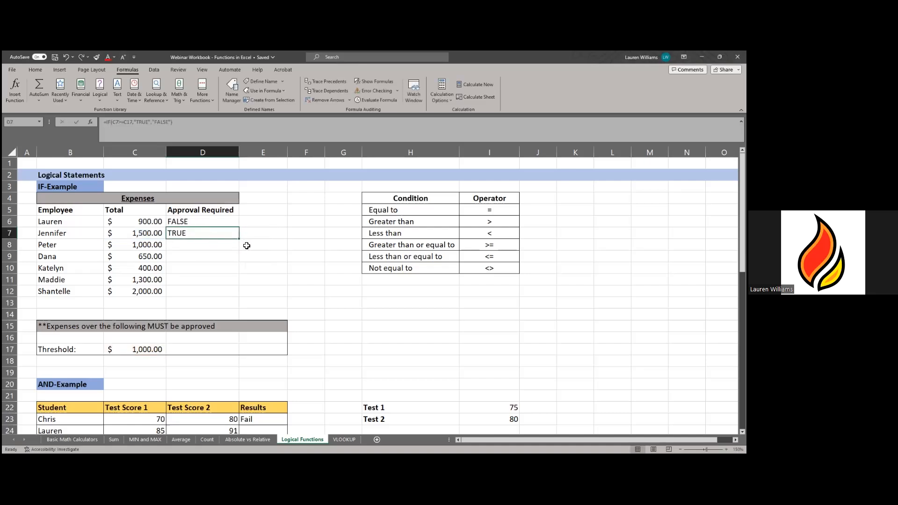
# - Fill D7's IF formula down to D12 and step through the copied results
pyautogui.moveTo(239, 238); pyautogui.dragTo(220, 293)
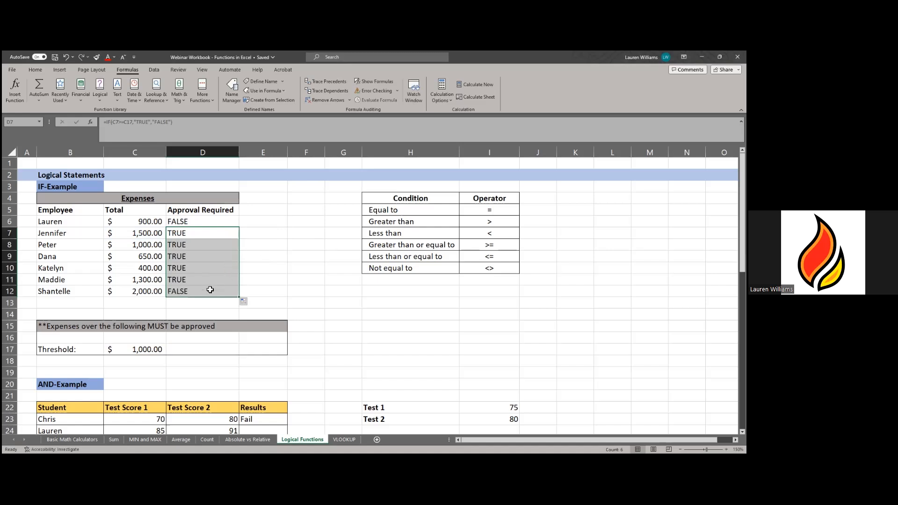
pyautogui.click(142, 223)
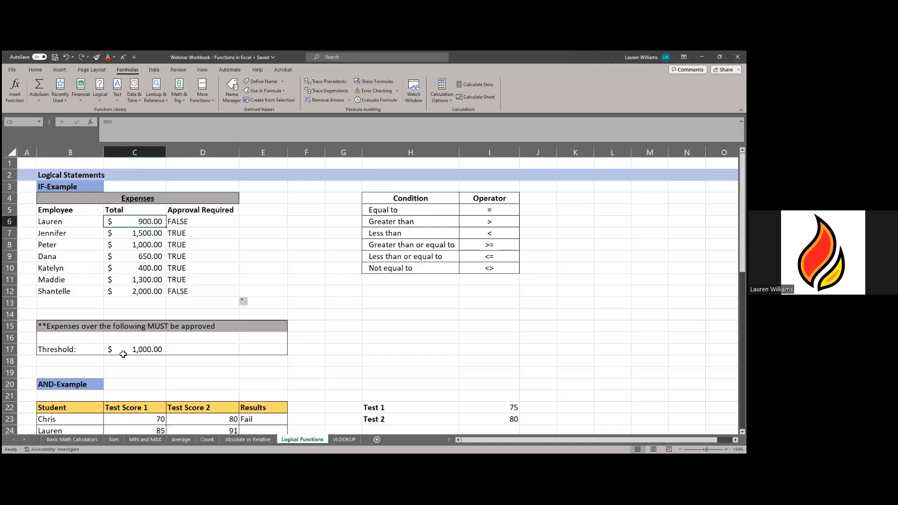
pyautogui.click(178, 233)
pyautogui.click(180, 244)
pyautogui.click(180, 258)
pyautogui.click(177, 269)
pyautogui.click(185, 254)
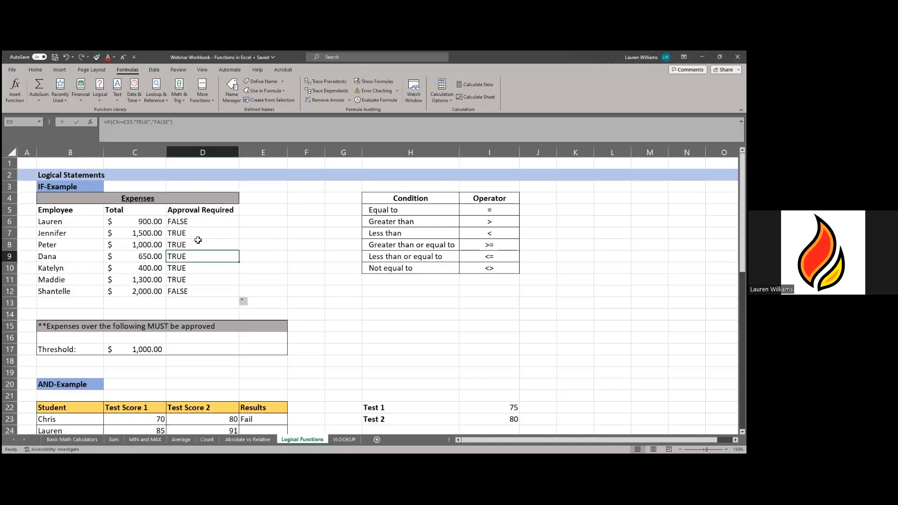
# - Inspect D9's formula, whose threshold reference has shifted off C17, then reopen D7's formula
pyautogui.click(202, 127)
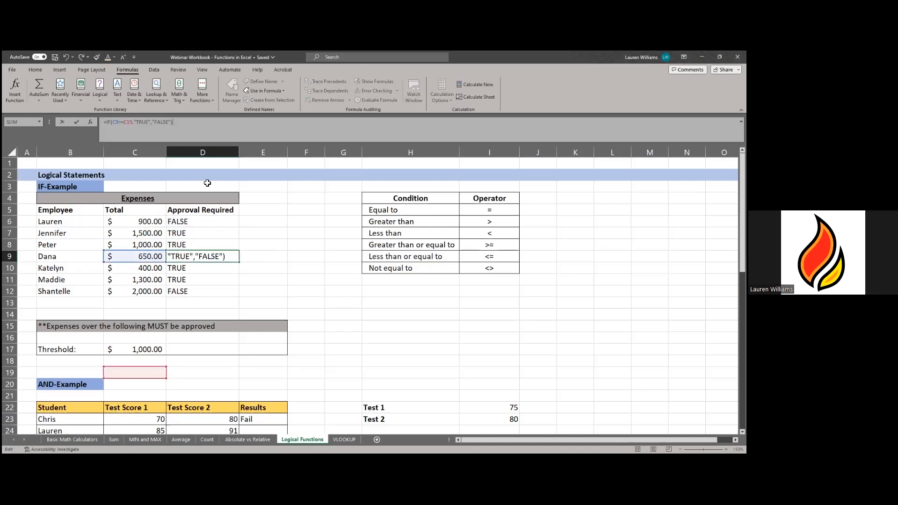
pyautogui.click(273, 269)
pyautogui.click(120, 349)
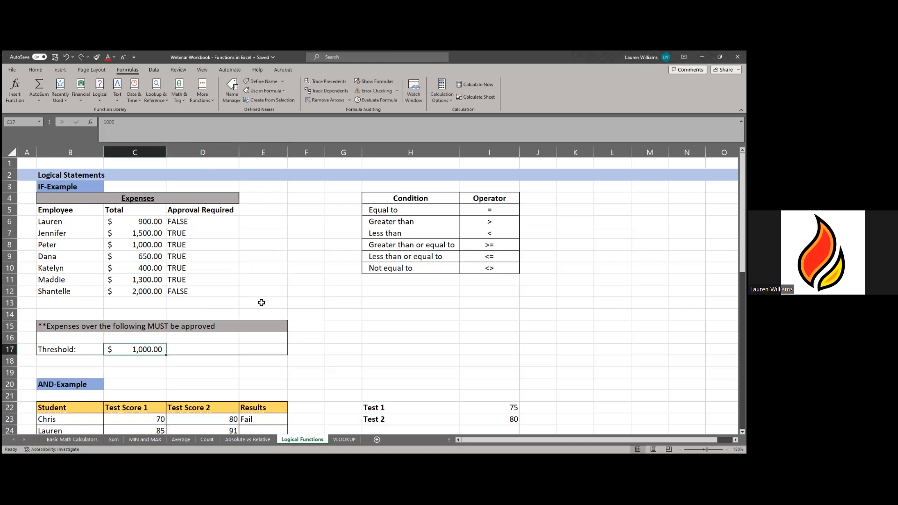
pyautogui.click(183, 233)
pyautogui.click(203, 127)
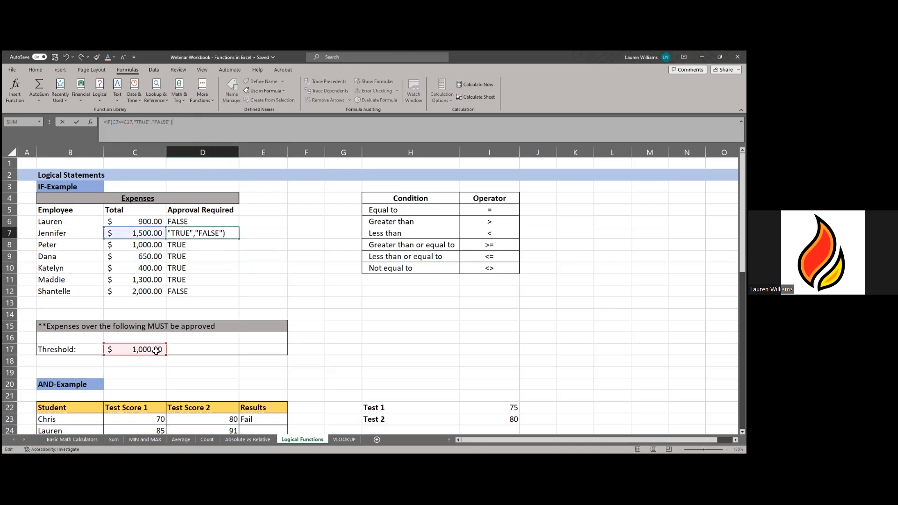
pyautogui.click(133, 122)
pyautogui.press('F4')
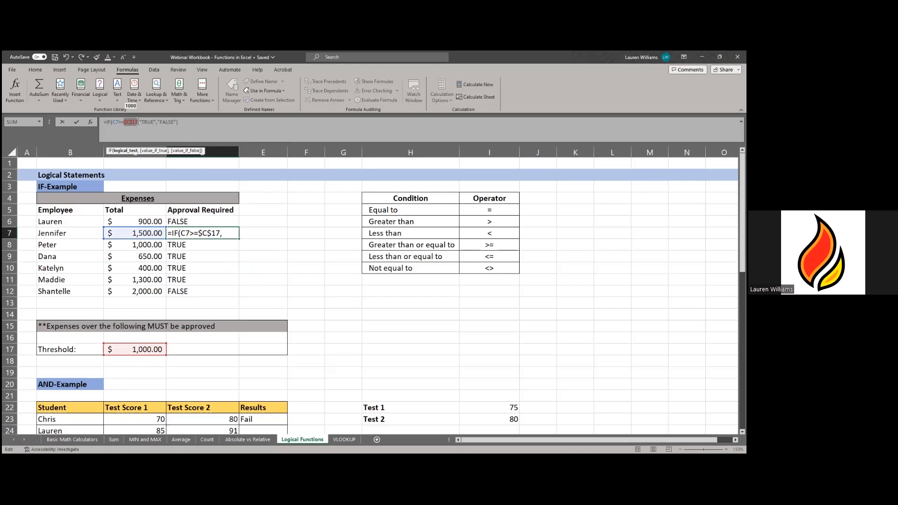
pyautogui.hotkey('ctrl', 'Return')
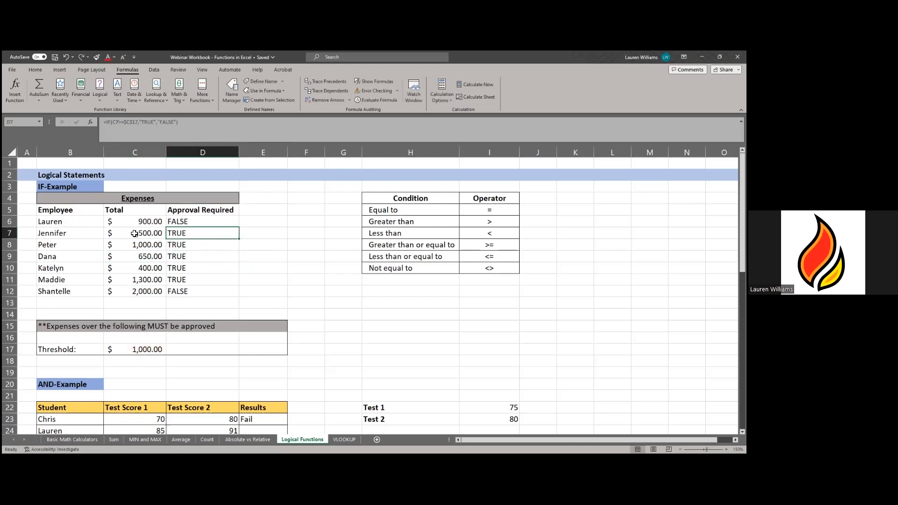
pyautogui.click(142, 364)
pyautogui.press('Down')
pyautogui.press('Down')
pyautogui.press('Down')
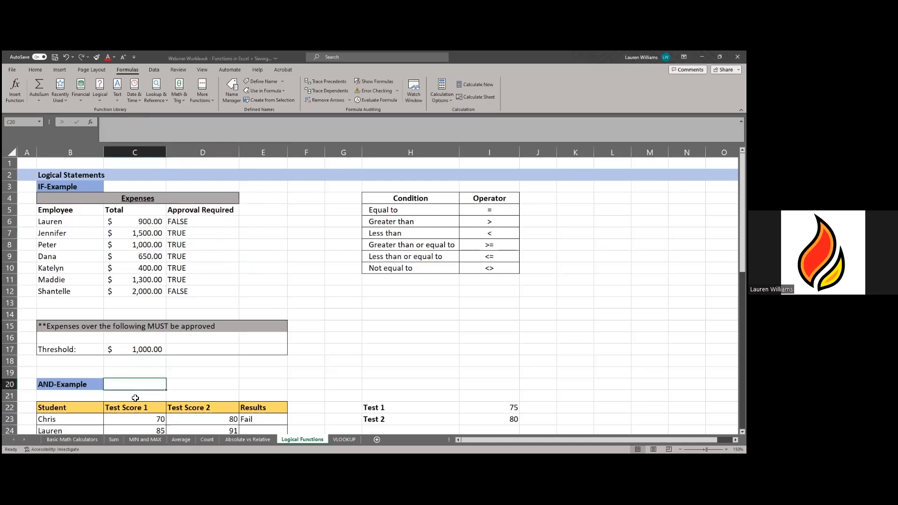
pyautogui.click(184, 235)
pyautogui.doubleClick(184, 235)
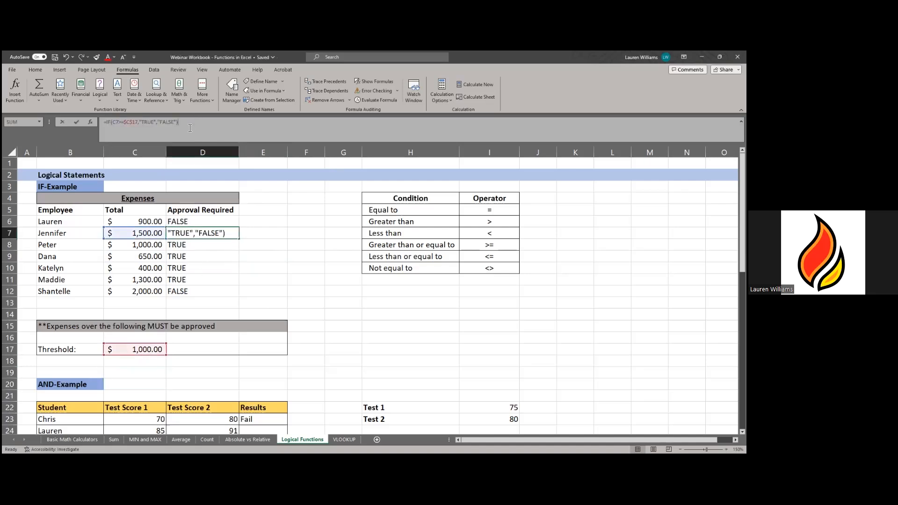
pyautogui.click(271, 240)
pyautogui.click(235, 230)
pyautogui.moveTo(239, 239); pyautogui.dragTo(243, 296)
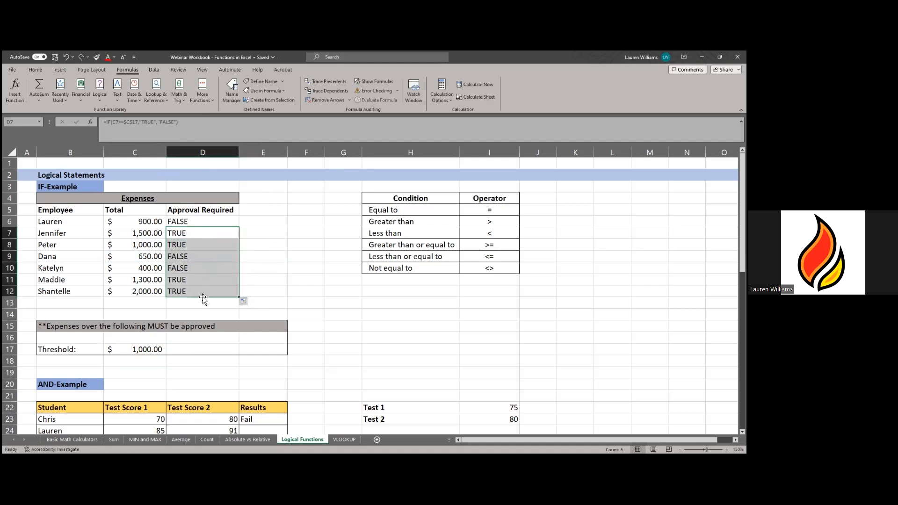
pyautogui.click(186, 246)
pyautogui.click(205, 257)
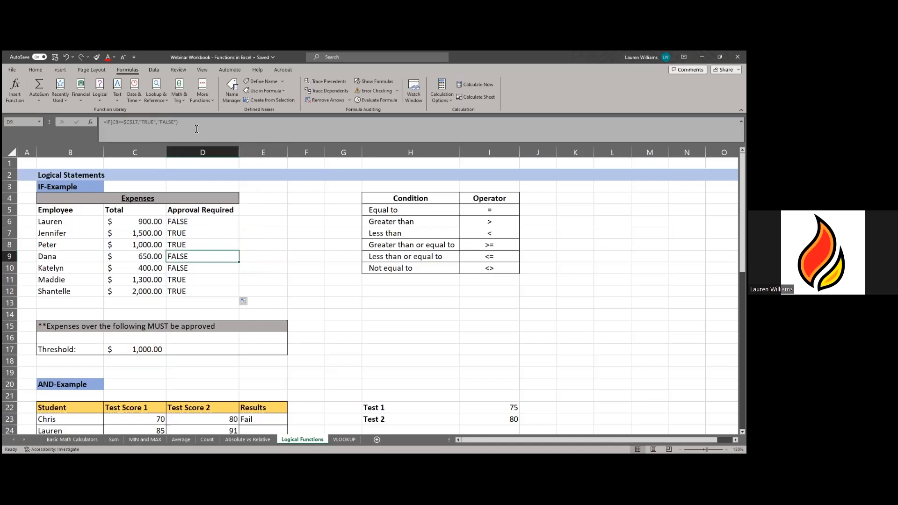
pyautogui.click(196, 129)
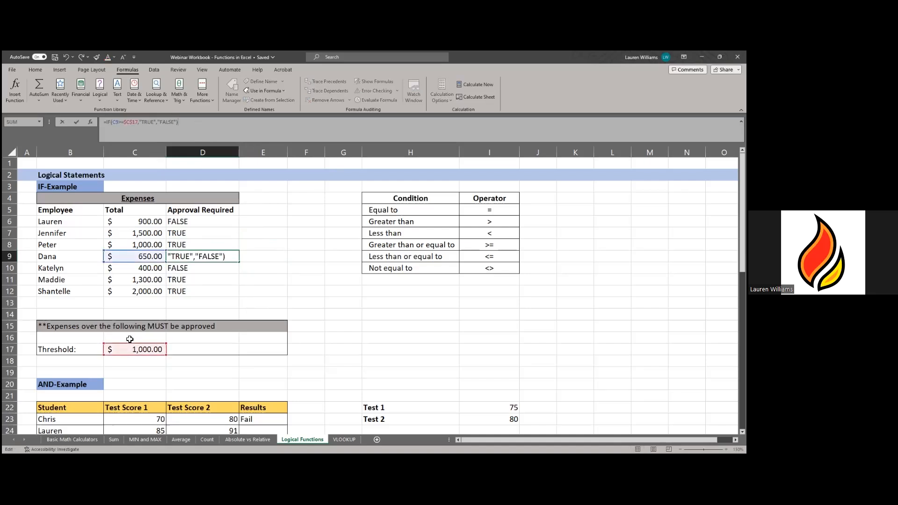
pyautogui.click(272, 264)
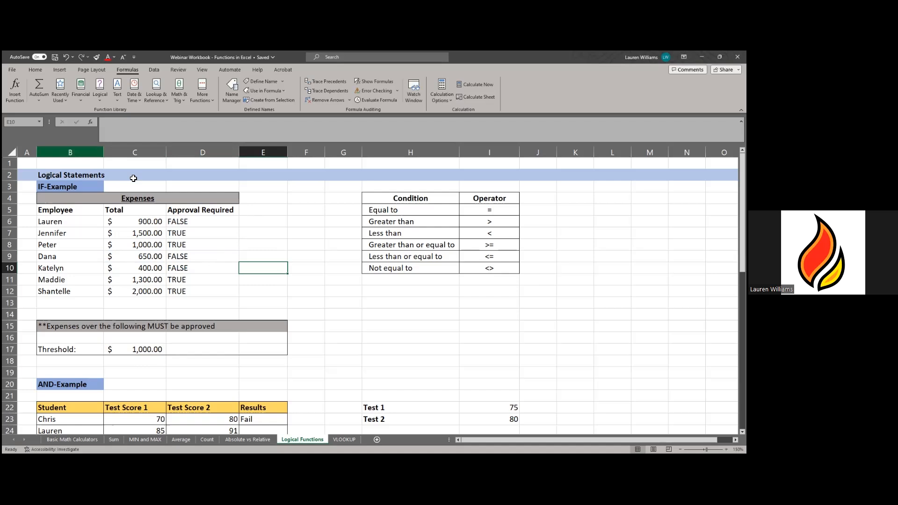
pyautogui.click(194, 224)
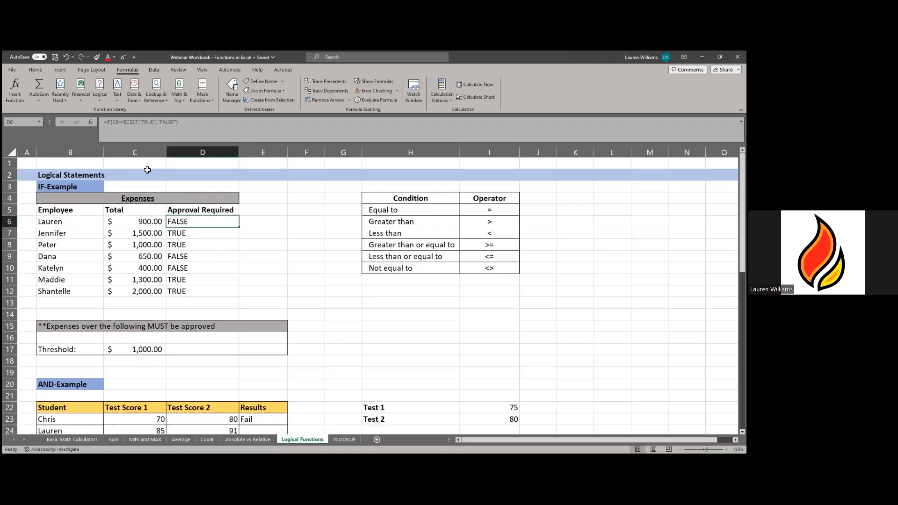
# - Change D6's IF results from TRUE/FALSE to "APPROVAL" and "OK"
pyautogui.click(156, 123)
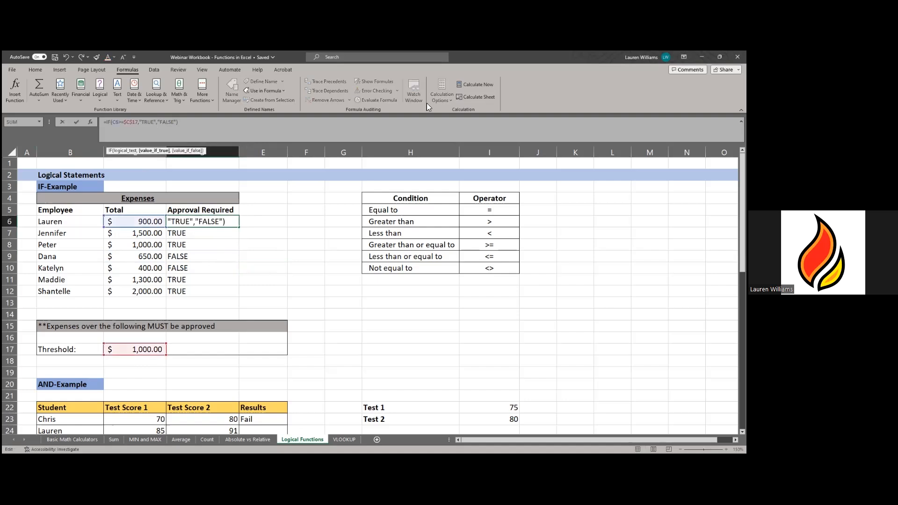
pyautogui.press('BackSpace')
pyautogui.press('BackSpace')
pyautogui.press('BackSpace')
pyautogui.press('BackSpace')
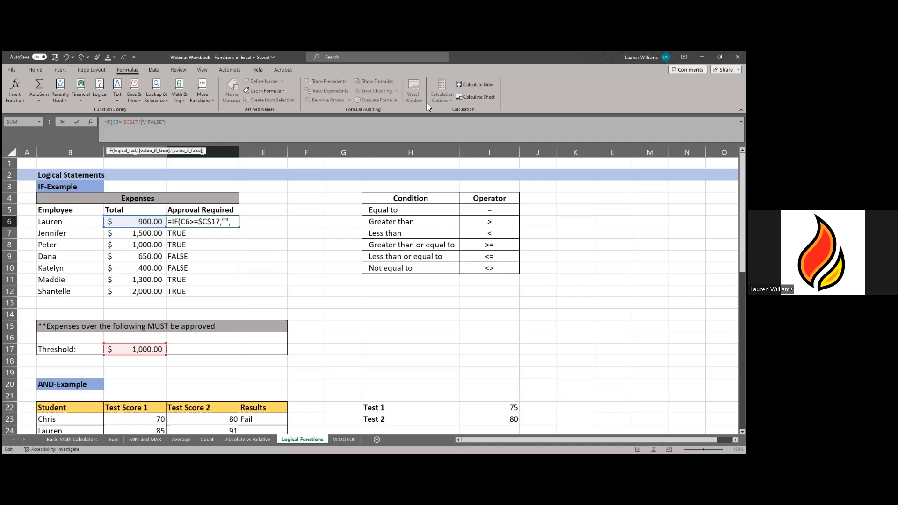
pyautogui.write('APPROV')
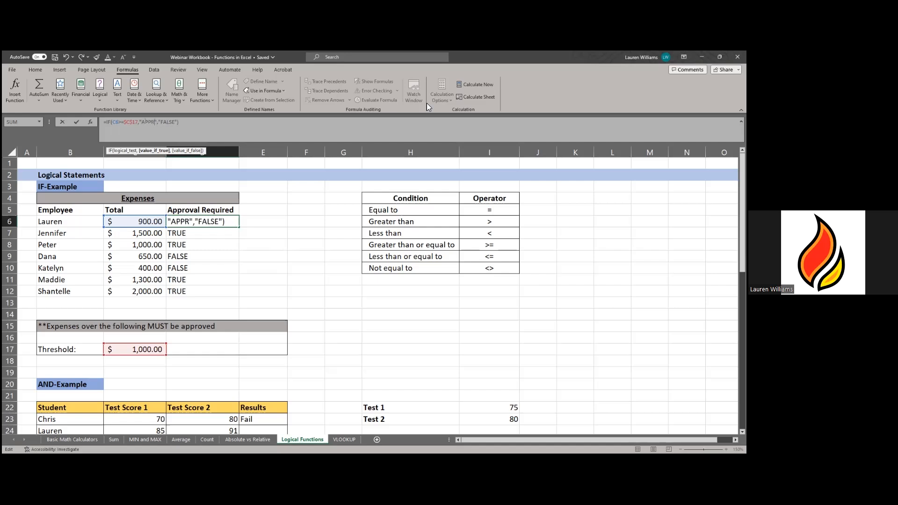
pyautogui.write('AL')
pyautogui.click(189, 122)
pyautogui.press('BackSpace')
pyautogui.press('BackSpace')
pyautogui.press('BackSpace')
pyautogui.press('BackSpace')
pyautogui.press('BackSpace')
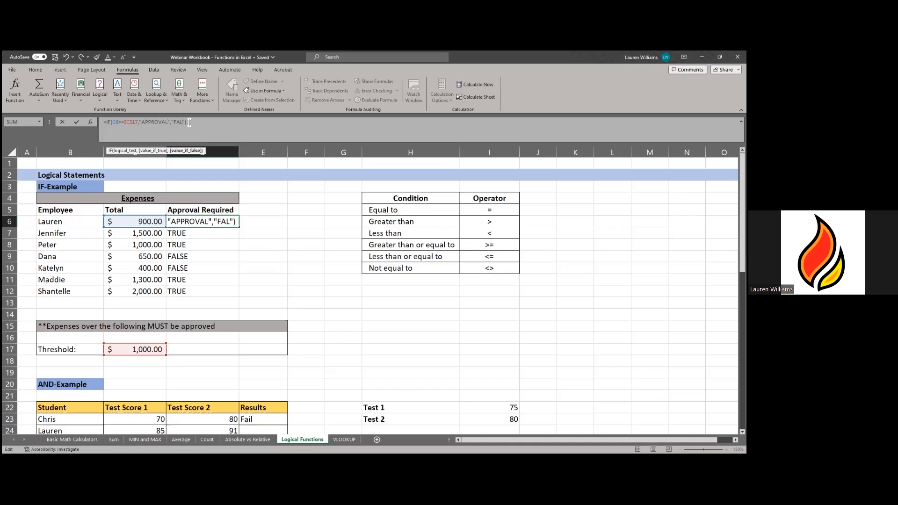
pyautogui.write('OK')
pyautogui.click(232, 124)
pyautogui.press('Return')
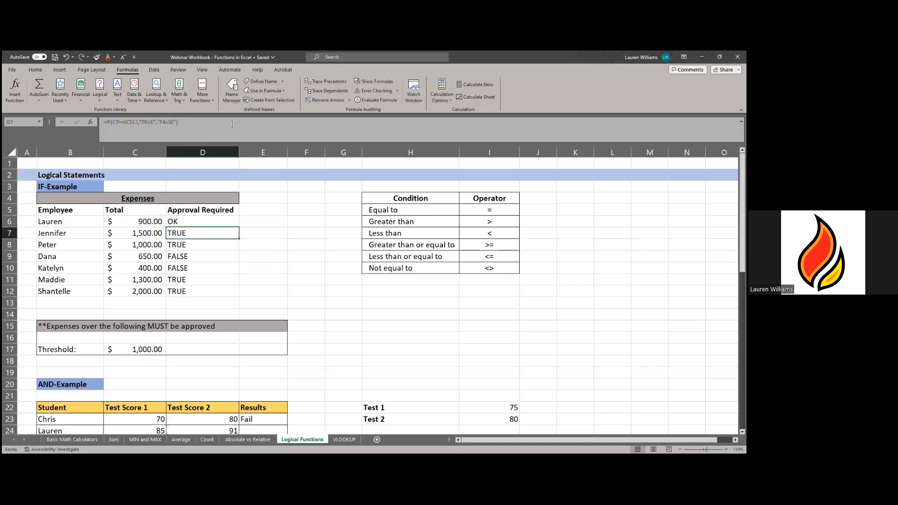
# - Fill the approval formula down through D12 for every employee
pyautogui.click(199, 223)
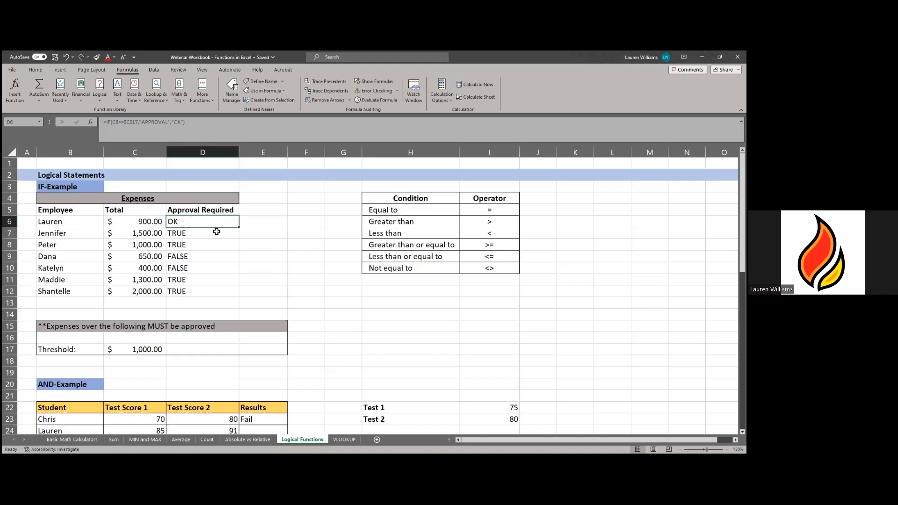
pyautogui.doubleClick(240, 229)
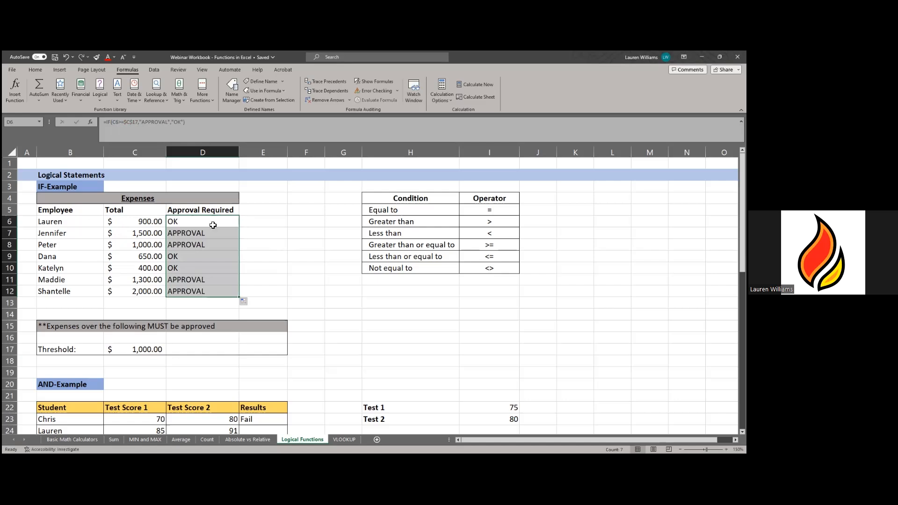
pyautogui.click(263, 266)
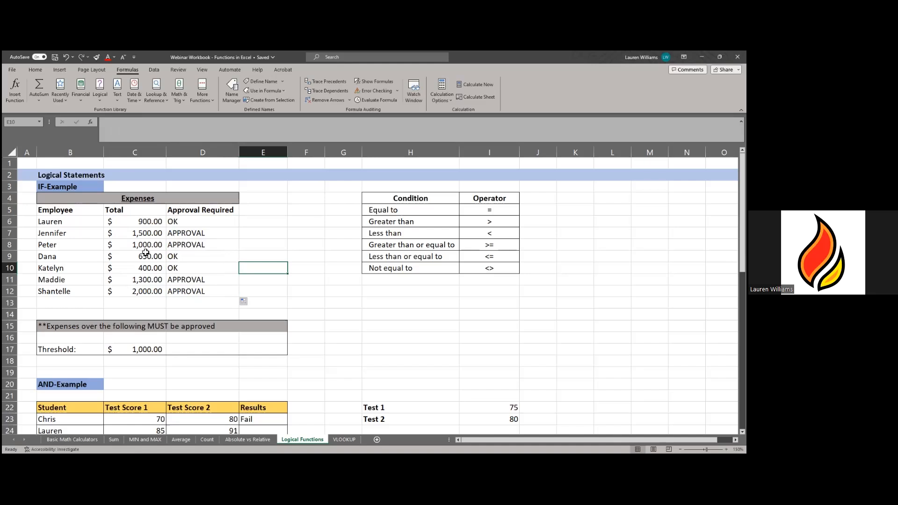
pyautogui.click(199, 235)
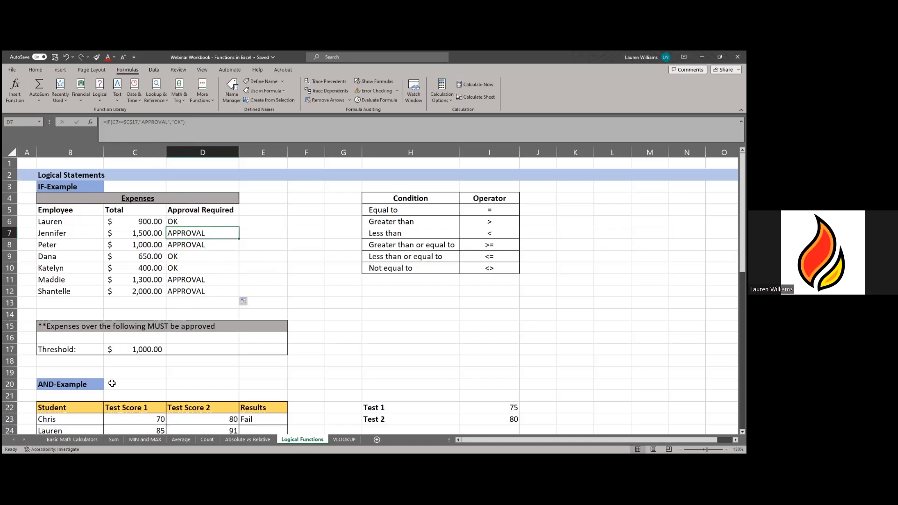
pyautogui.click(146, 352)
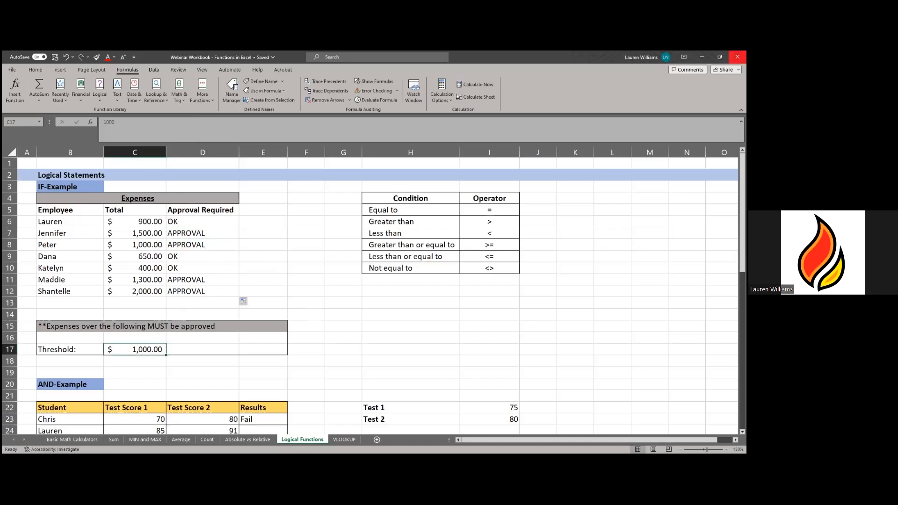
pyautogui.write('1300.0')
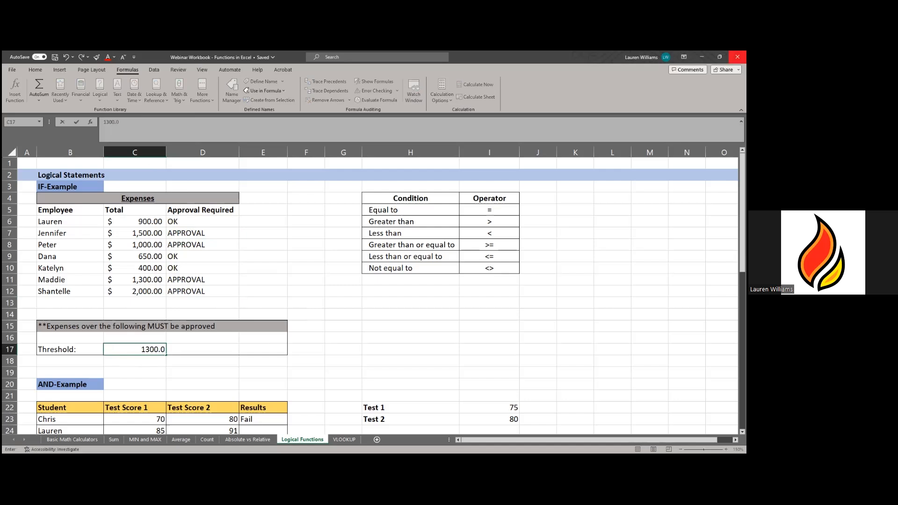
pyautogui.press('Return')
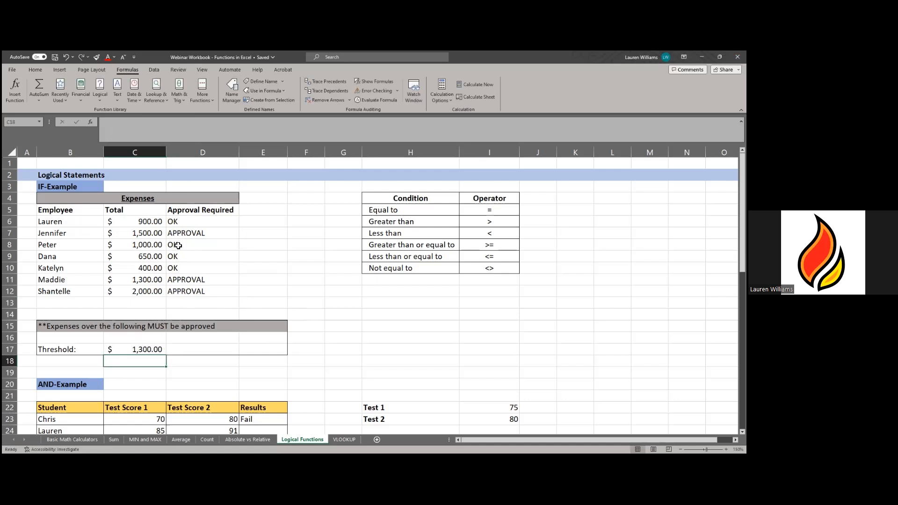
pyautogui.click(135, 349)
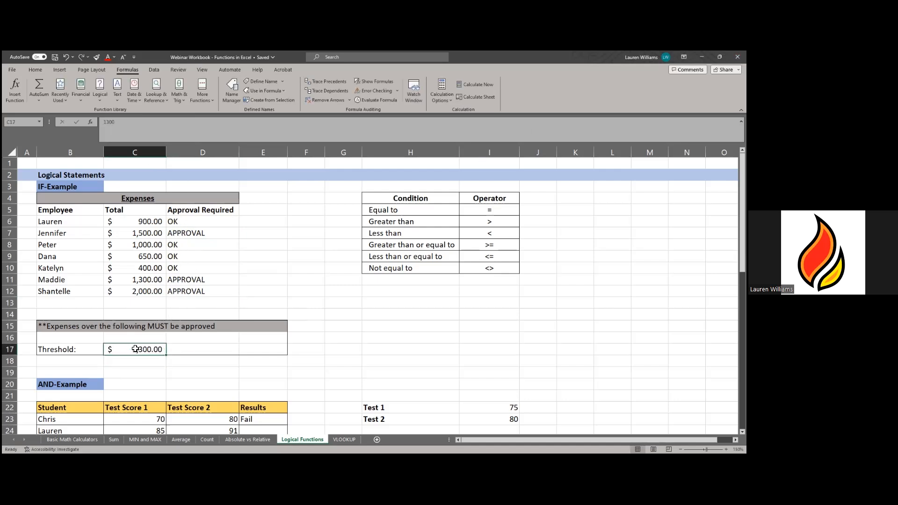
pyautogui.write('6')
pyautogui.press('Return')
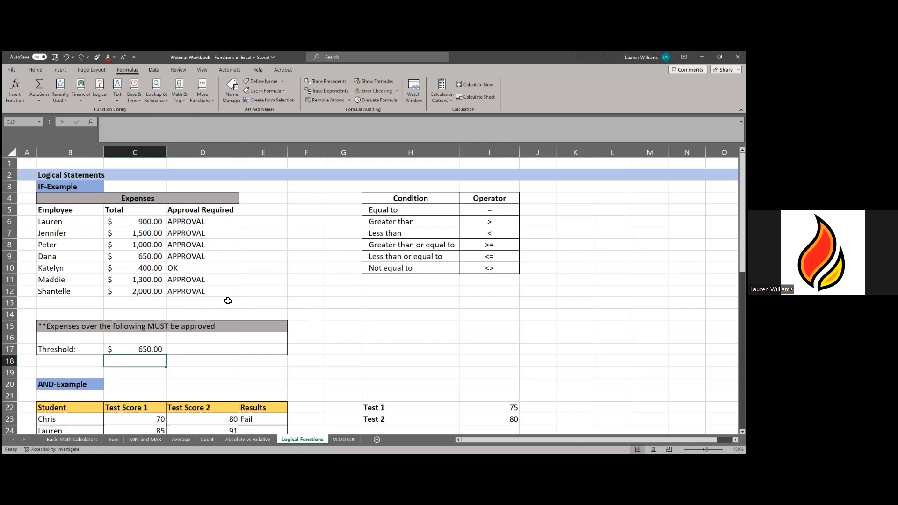
pyautogui.click(145, 351)
pyautogui.write('1000')
pyautogui.press('Return')
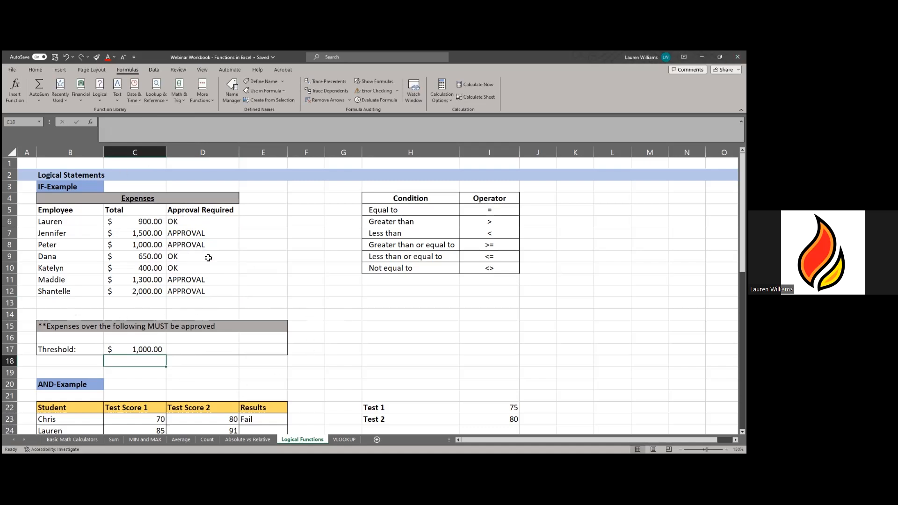
pyautogui.moveTo(176, 223); pyautogui.dragTo(185, 295)
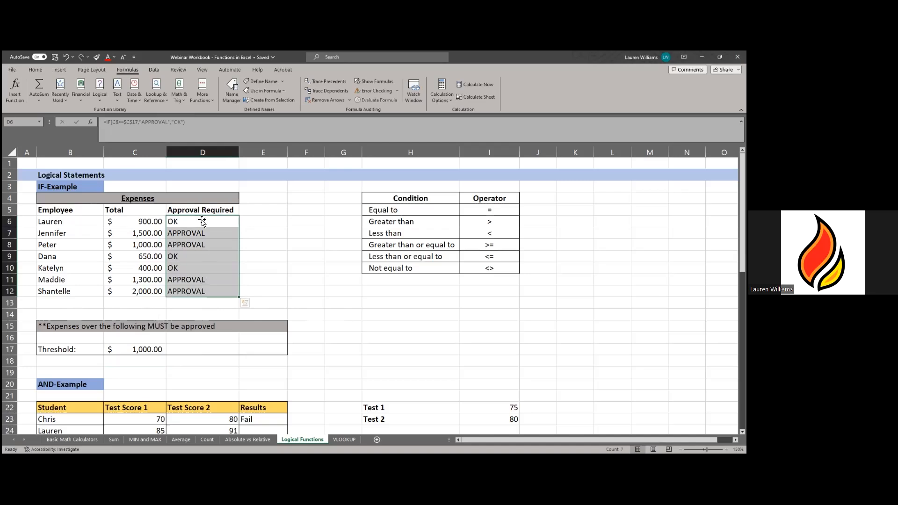
pyautogui.click(284, 260)
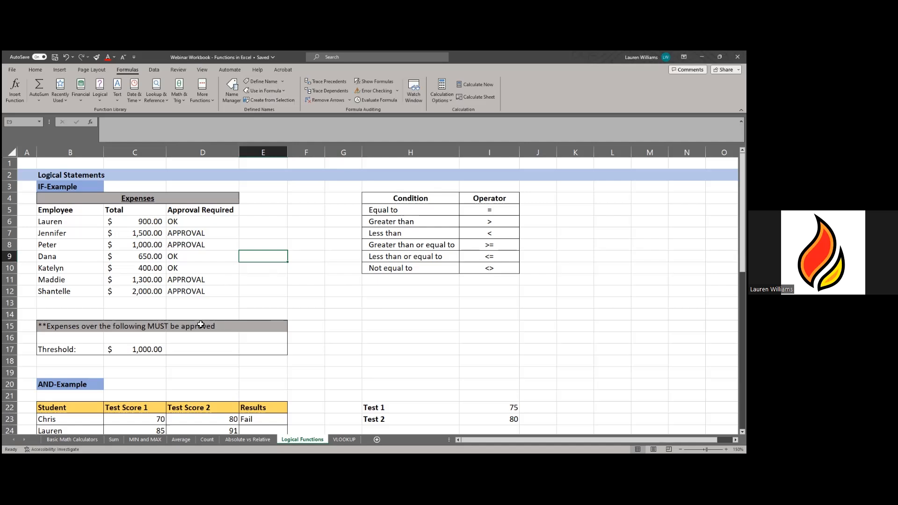
# - Scroll to the AND-Example and highlight the Student, Test Score 1, Test Score 2 and Results columns
pyautogui.scroll(-4, 59, 251)
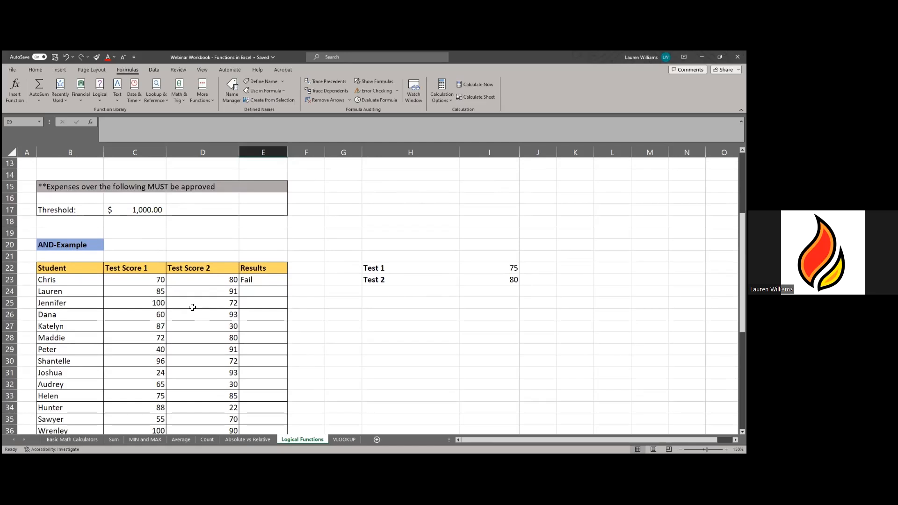
pyautogui.scroll(-2, 191, 307)
pyautogui.scroll(-1, 184, 300)
pyautogui.scroll(1, 184, 300)
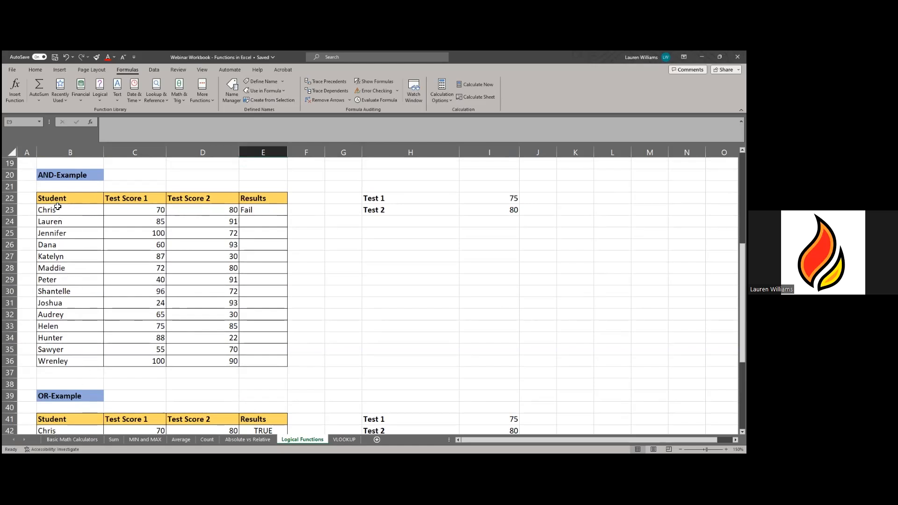
pyautogui.moveTo(51, 198); pyautogui.dragTo(50, 257)
pyautogui.moveTo(48, 297); pyautogui.dragTo(49, 363)
pyautogui.moveTo(135, 197); pyautogui.dragTo(129, 358)
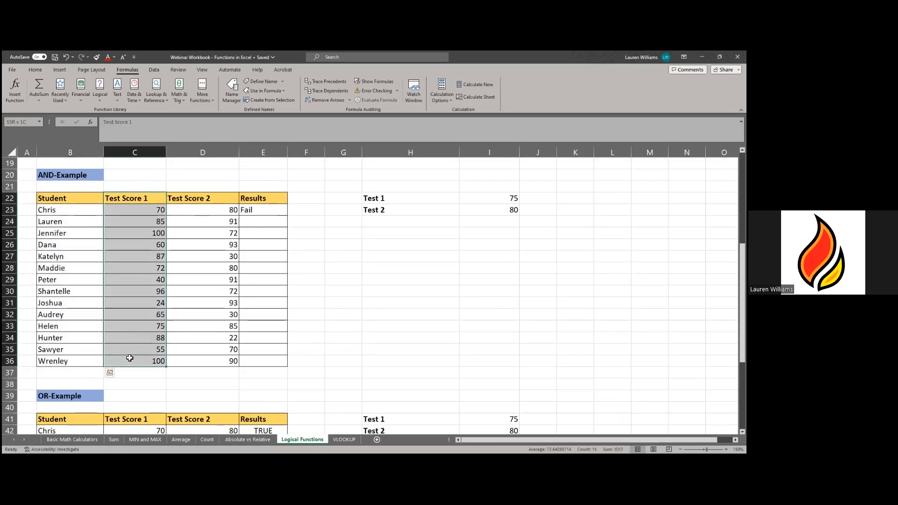
pyautogui.moveTo(210, 197); pyautogui.dragTo(218, 357)
pyautogui.moveTo(265, 201); pyautogui.dragTo(267, 358)
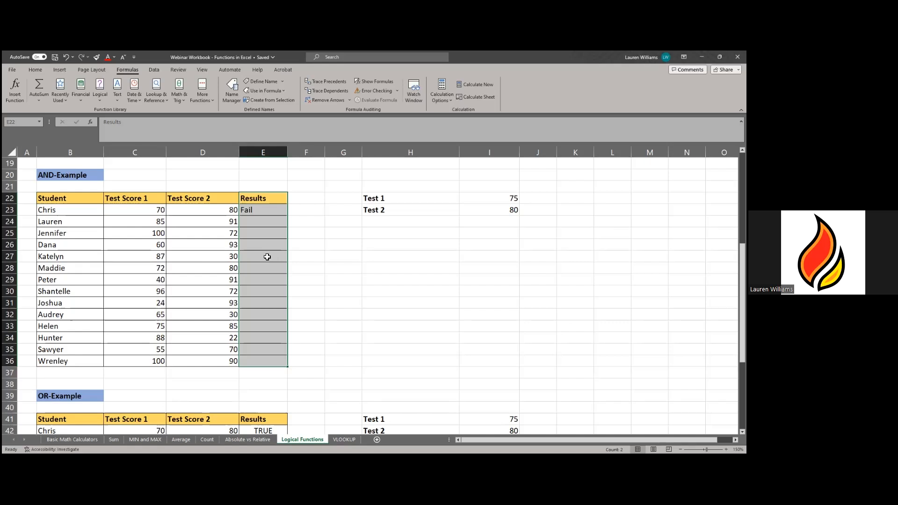
# - Highlight the Test 1 (75) and Test 2 (80) cut-off criteria
pyautogui.click(315, 253)
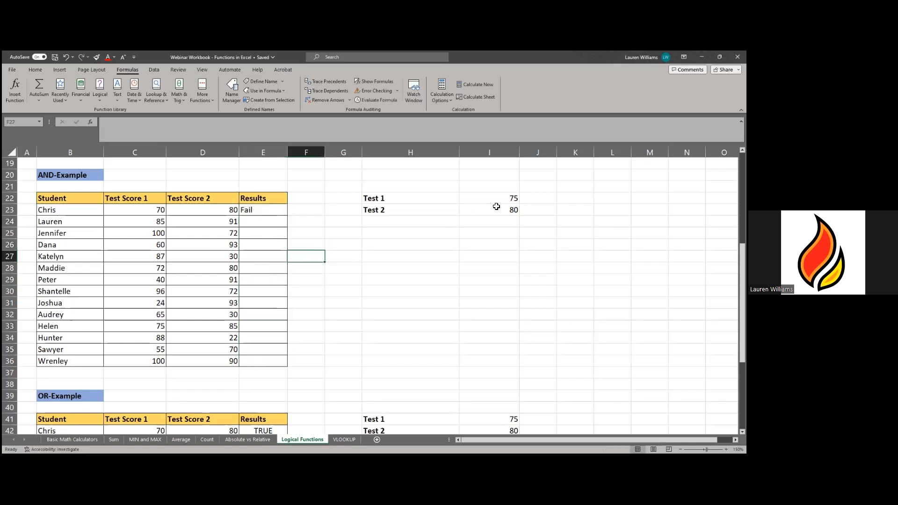
pyautogui.click(355, 182)
pyautogui.moveTo(352, 222); pyautogui.dragTo(533, 224)
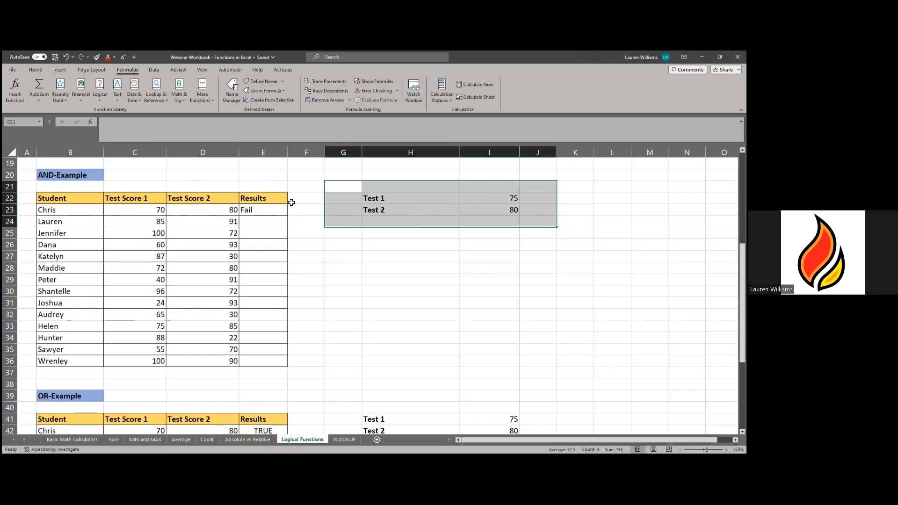
pyautogui.click(261, 211)
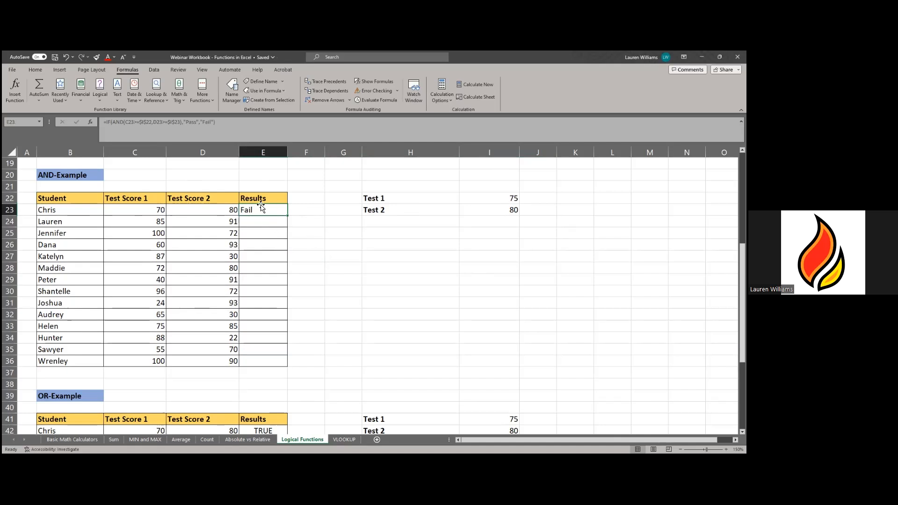
pyautogui.click(150, 212)
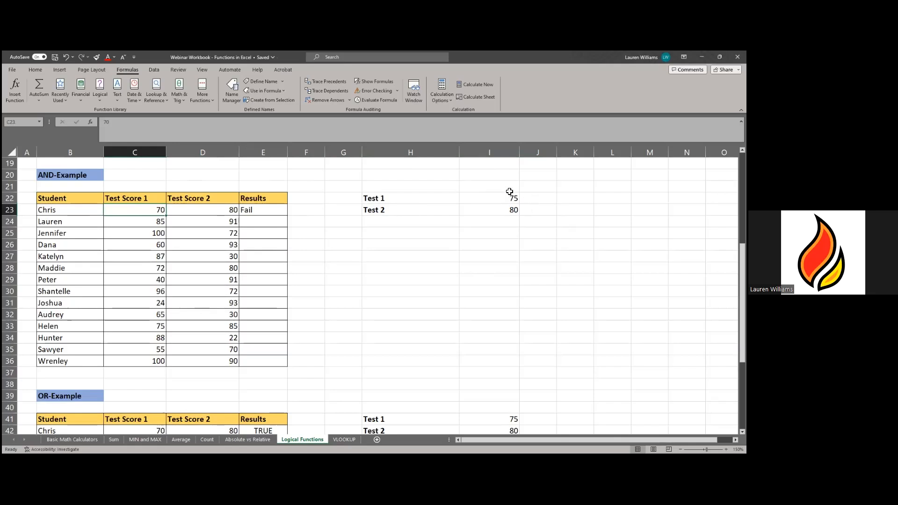
pyautogui.click(224, 214)
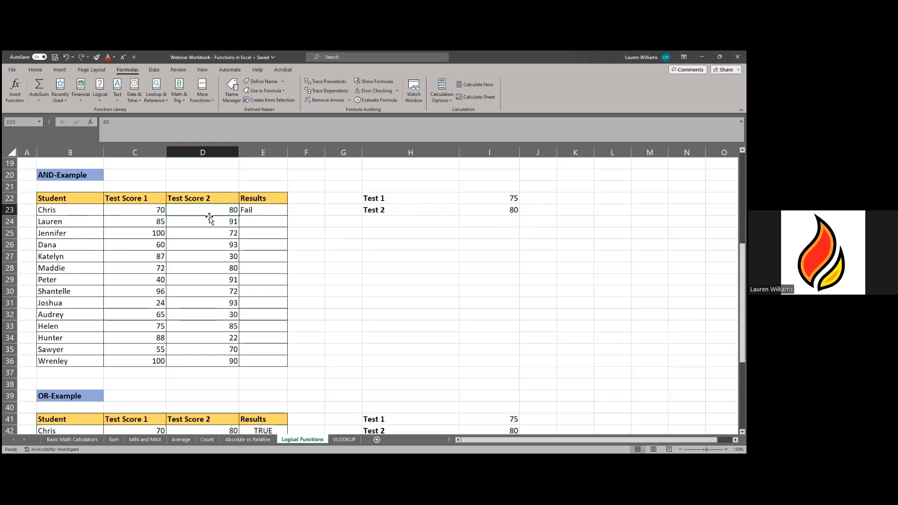
pyautogui.click(275, 211)
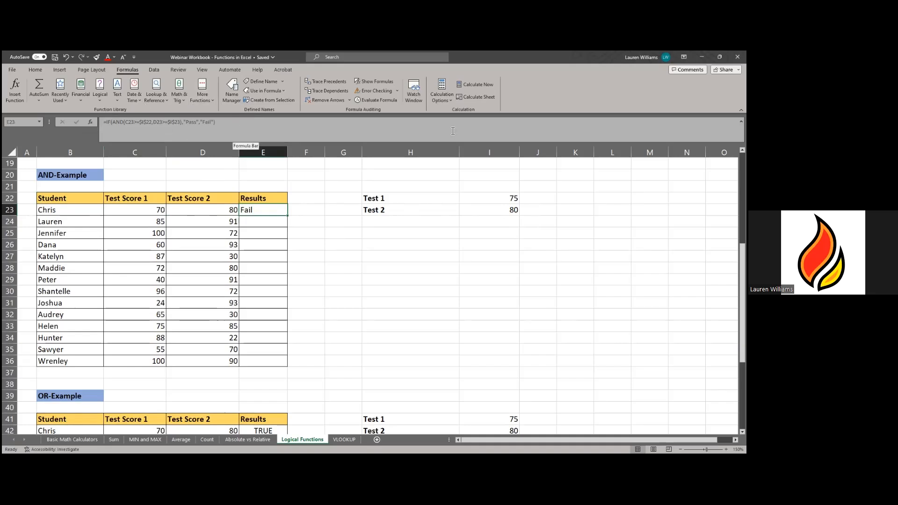
pyautogui.moveTo(406, 142)
pyautogui.mouseDown()
pyautogui.moveTo(403, 189)
pyautogui.moveTo(403, 135)
pyautogui.mouseUp()
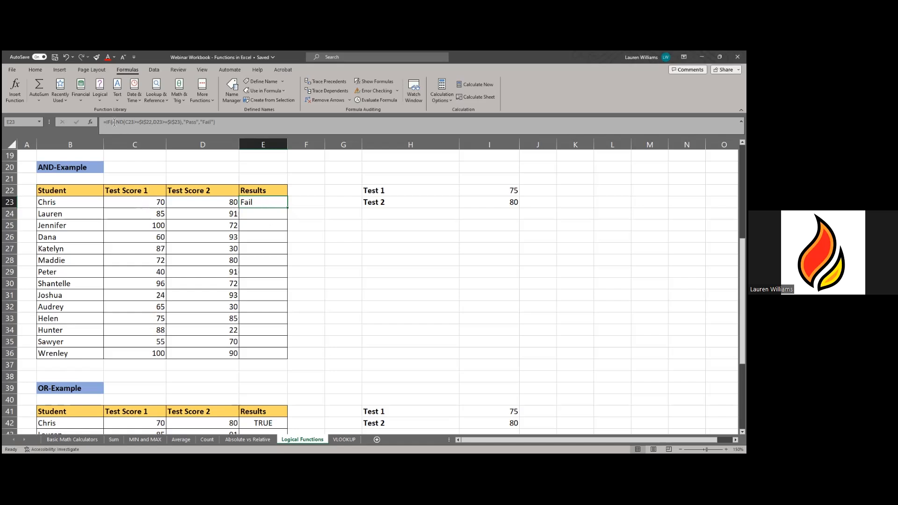
# - Start an =IF(AND( formula in E24, Lauren's Results cell
pyautogui.click(262, 212)
pyautogui.write('=i')
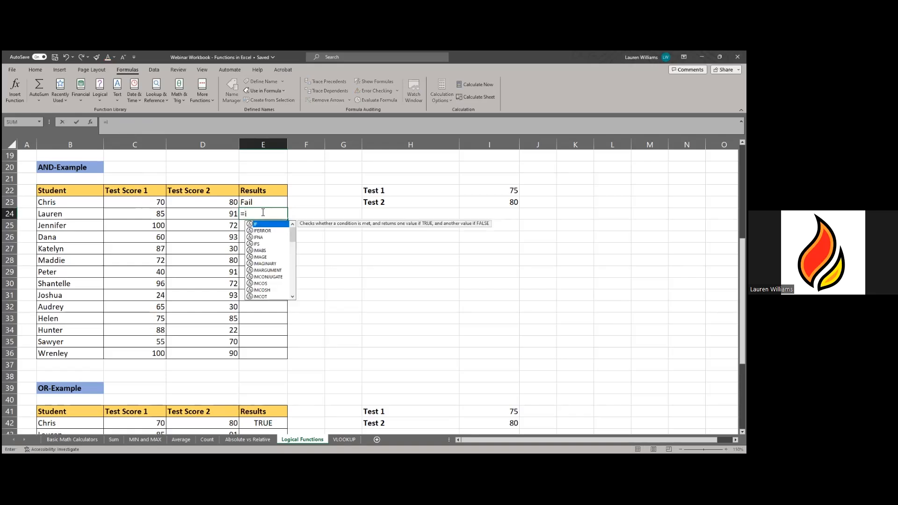
pyautogui.press('Tab')
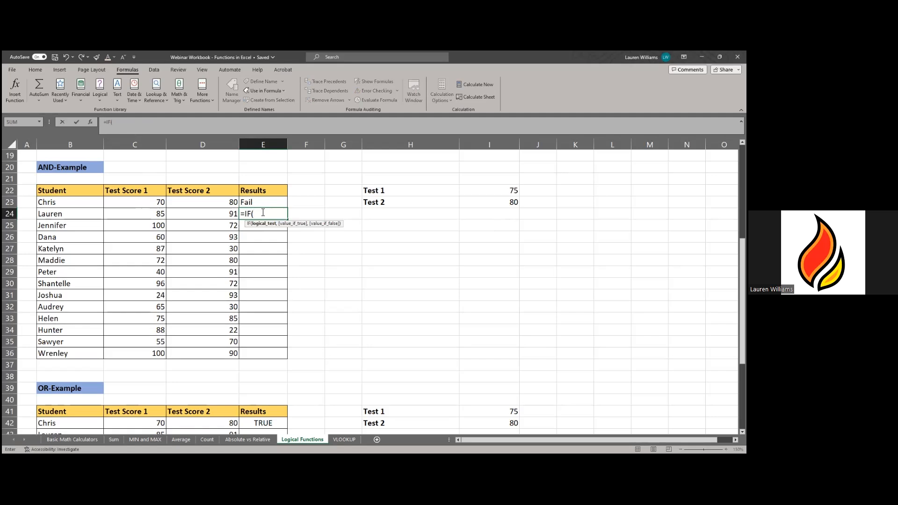
pyautogui.write('AM')
pyautogui.write('D')
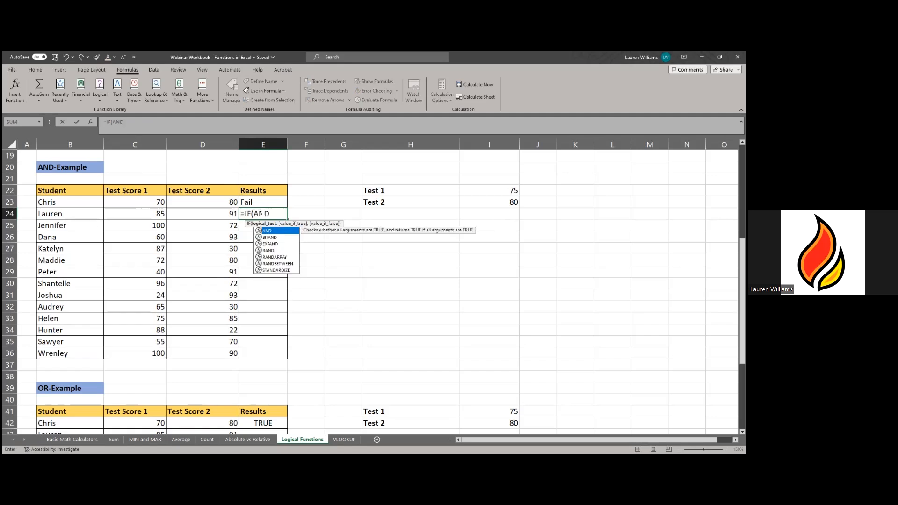
pyautogui.doubleClick(276, 231)
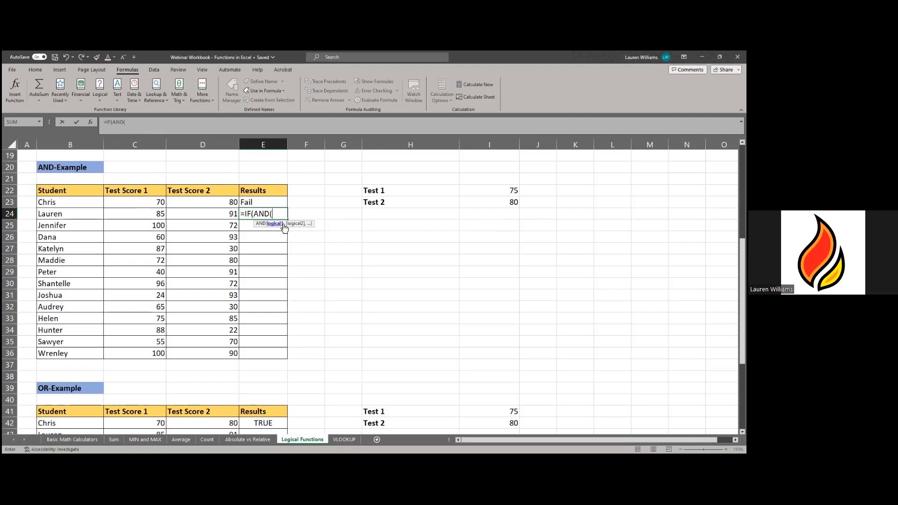
# - Add the conditions C24>=I22 and D24>=I23 to the AND function
pyautogui.click(144, 214)
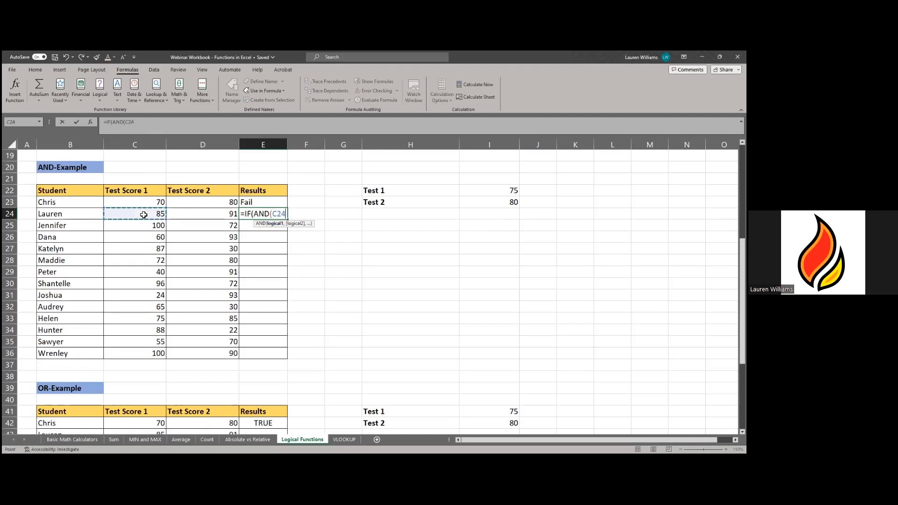
pyautogui.write('>=')
pyautogui.click(510, 191)
pyautogui.write(',')
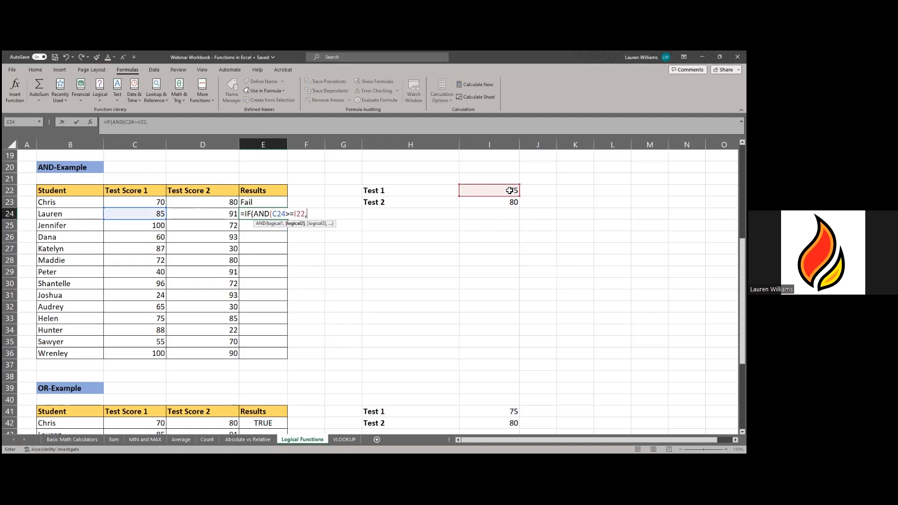
pyautogui.click(209, 213)
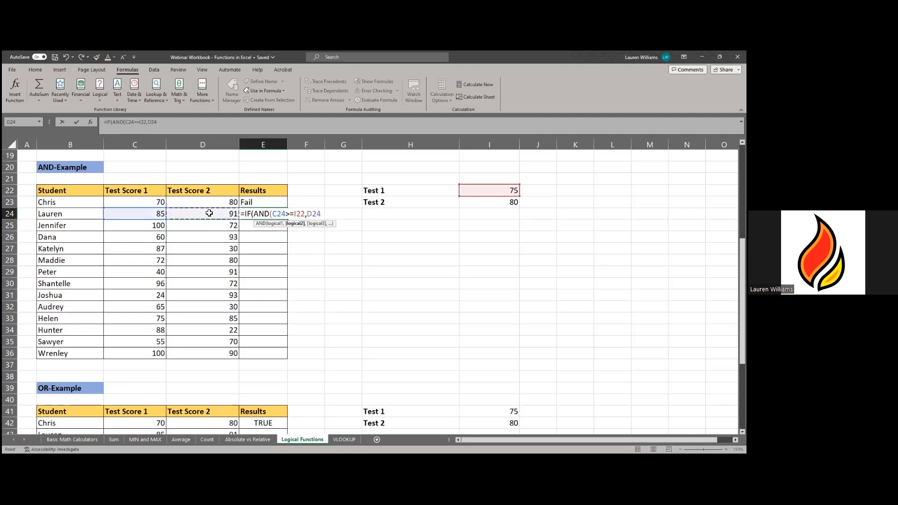
pyautogui.write('>=')
pyautogui.click(489, 204)
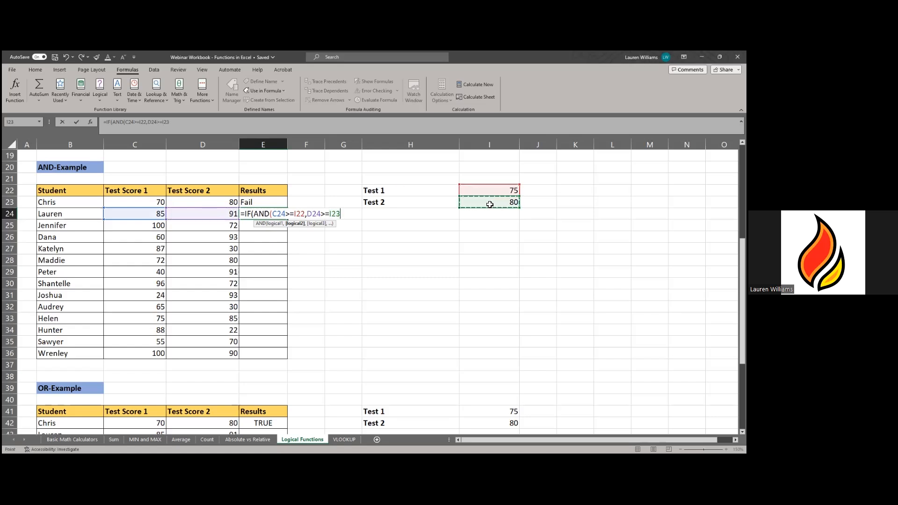
pyautogui.write(',')
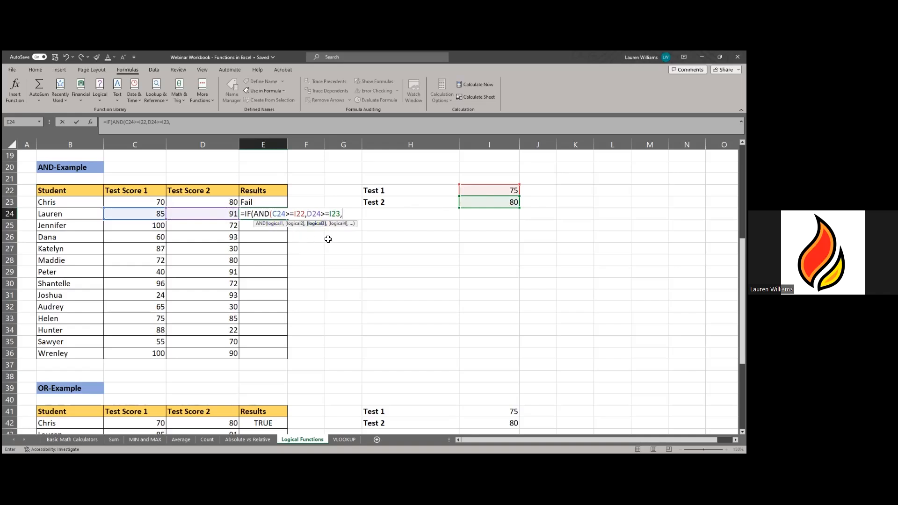
# - Type the "Pass" and "Fail" result arguments, correcting a mistyped letter
pyautogui.write('"PA')
pyautogui.press('BackSpace')
pyautogui.write('ass","Fail"')
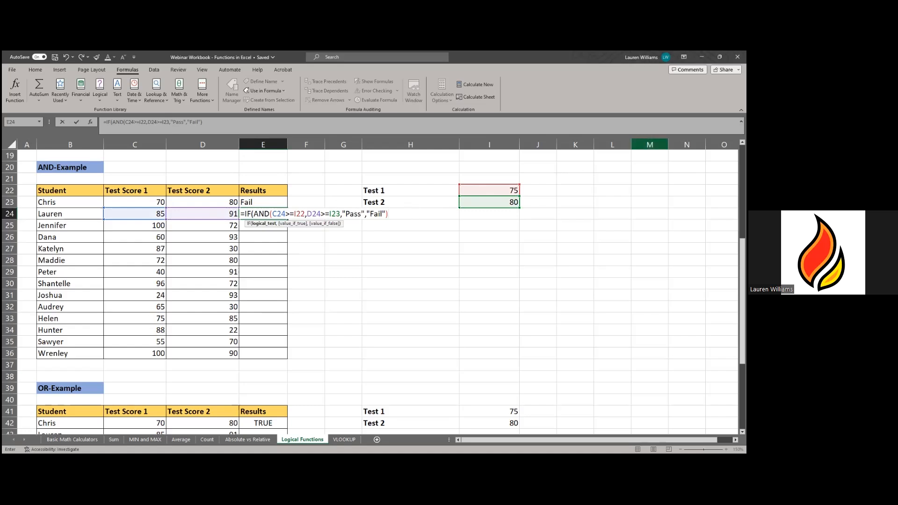
pyautogui.click(650, 145)
pyautogui.click(382, 277)
pyautogui.click(401, 220)
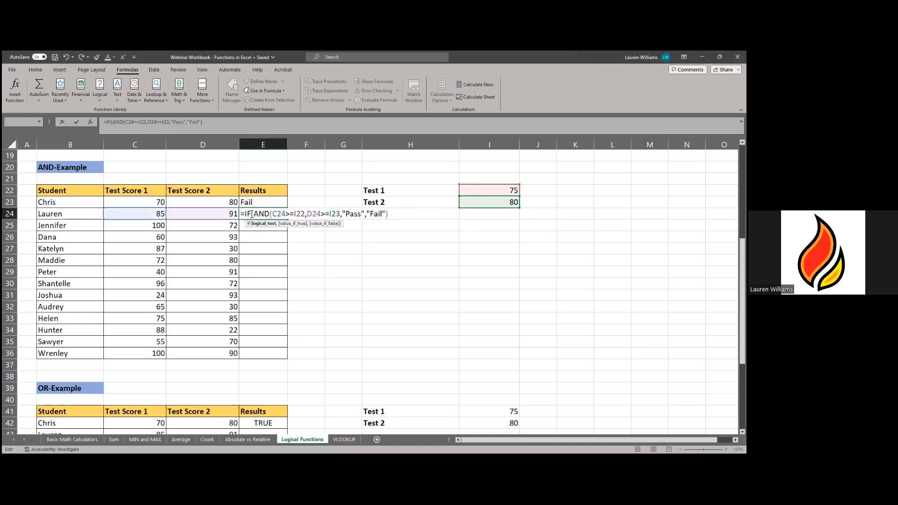
# - Try entering E24's formula, adding and removing closing parentheses as errors keep appearing
pyautogui.press('Return')
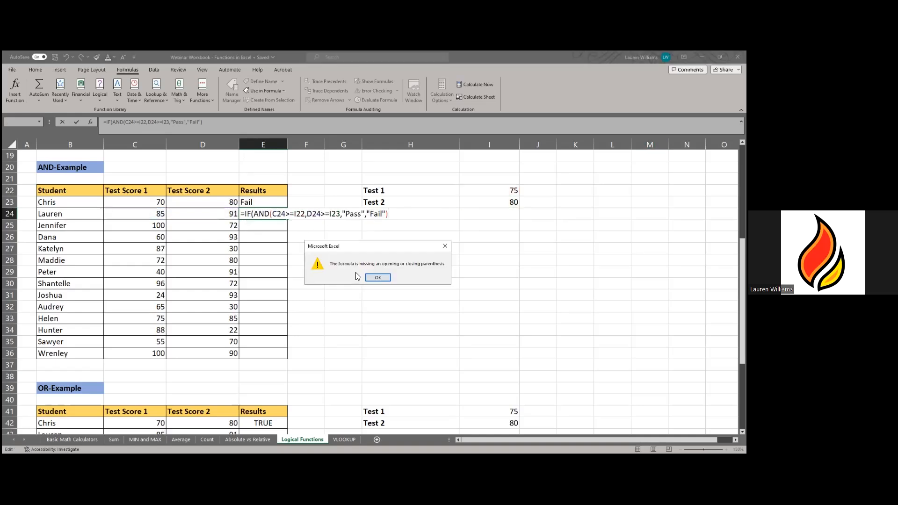
pyautogui.press('Return')
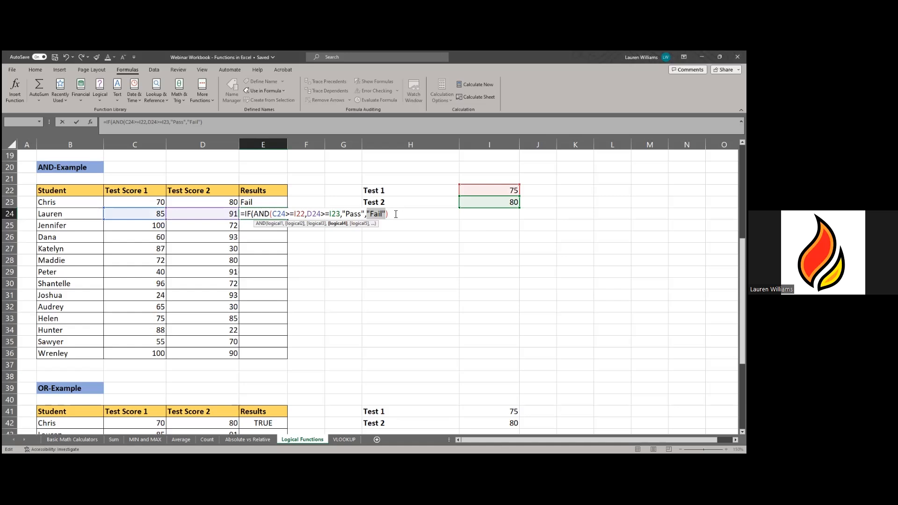
pyautogui.click(395, 213)
pyautogui.write(')')
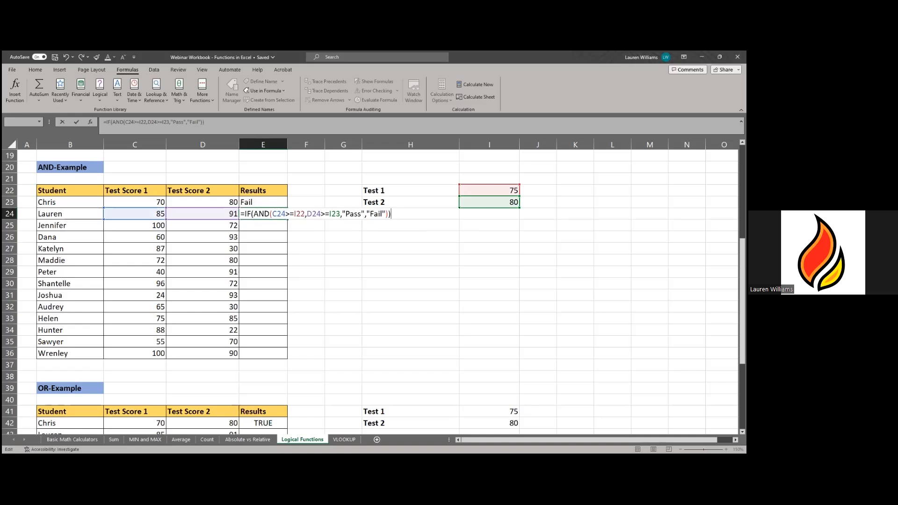
pyautogui.press('Return')
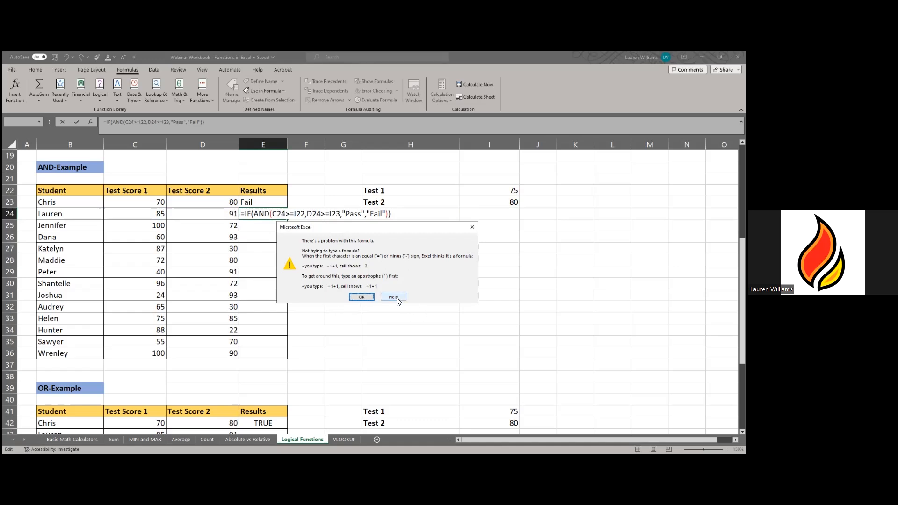
pyautogui.click(358, 298)
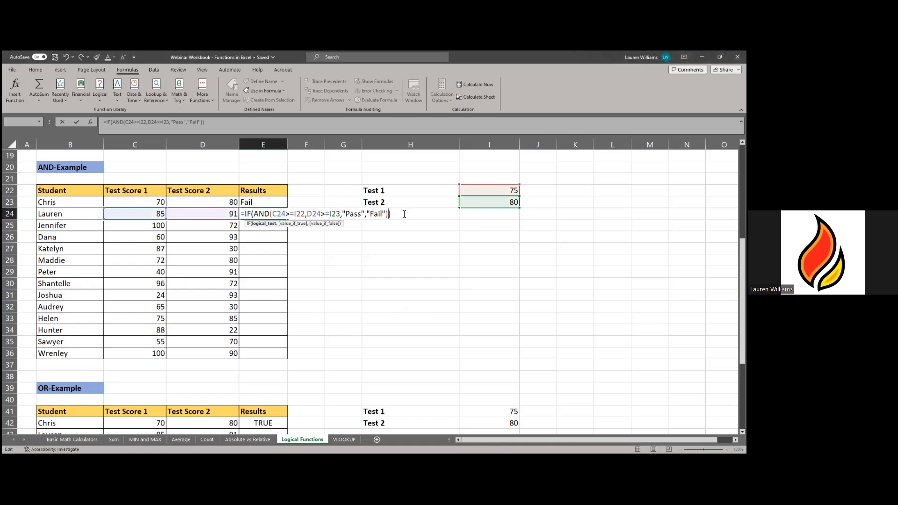
pyautogui.press('BackSpace')
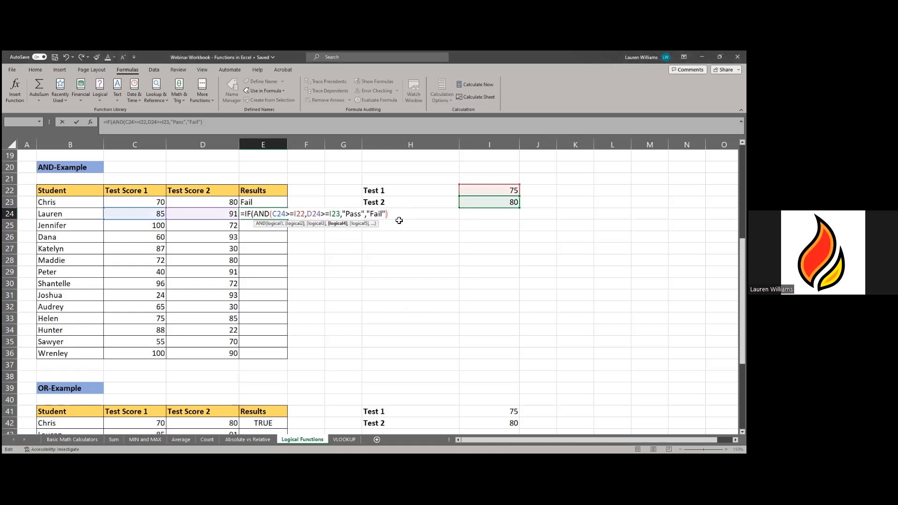
pyautogui.press('BackSpace')
pyautogui.moveTo(386, 219); pyautogui.dragTo(346, 216)
pyautogui.click(411, 210)
pyautogui.press('Return')
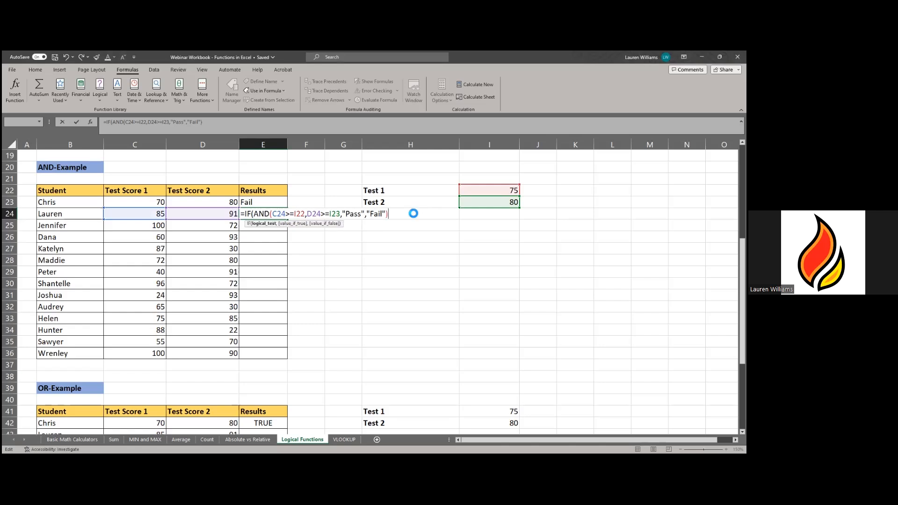
pyautogui.click(382, 279)
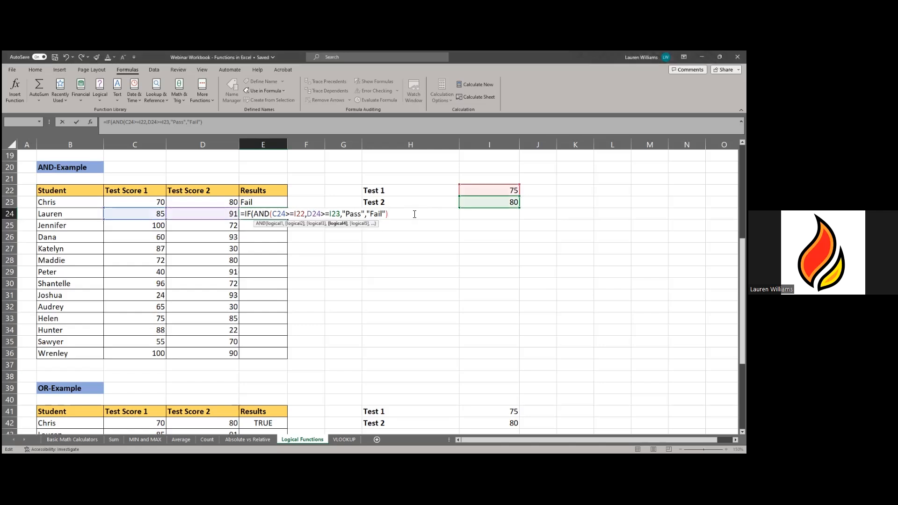
# - Discard E24's broken formula and open E23's working Pass/Fail formula
pyautogui.press('Escape')
pyautogui.click(345, 236)
pyautogui.click(270, 206)
pyautogui.press('F2')
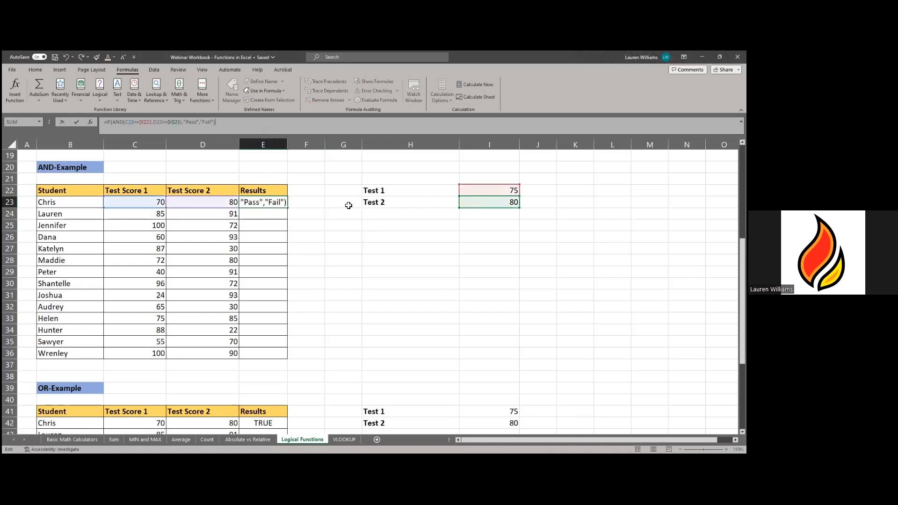
# - Retype E24's formula as IF(AND(C24>=I22,D24>=I23)) with "PASS" and "FAIL" outcomes
pyautogui.press('Return')
pyautogui.write('=')
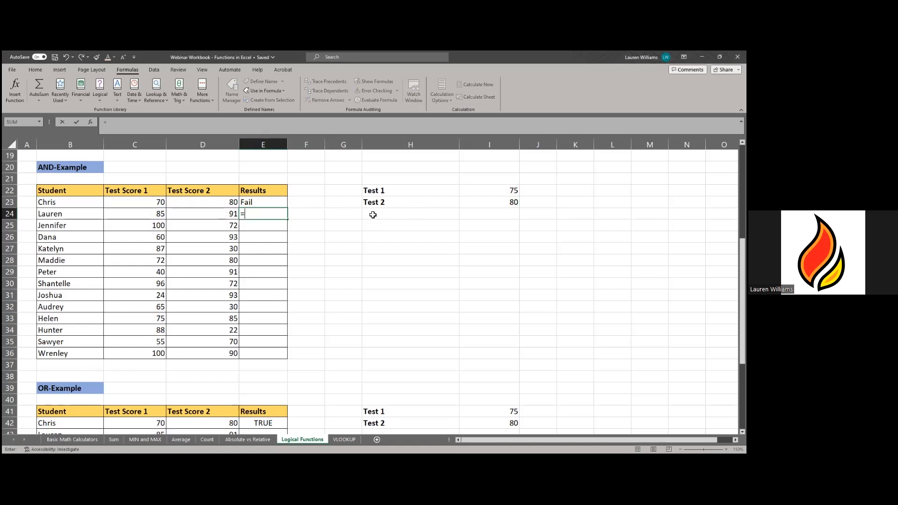
pyautogui.write('IF')
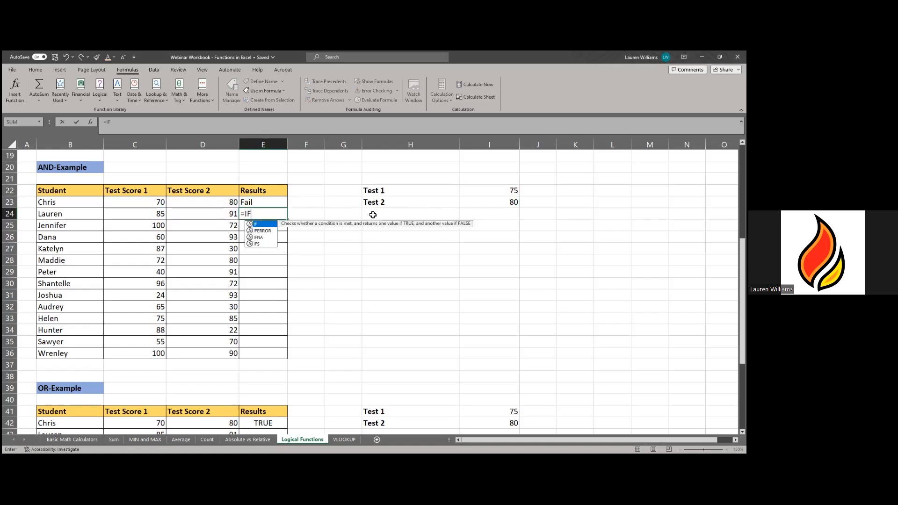
pyautogui.write('(A')
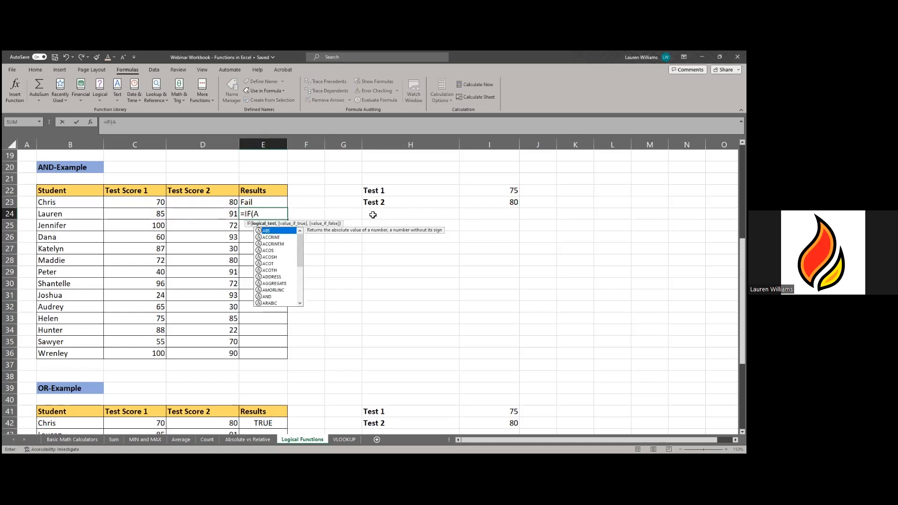
pyautogui.write('ND')
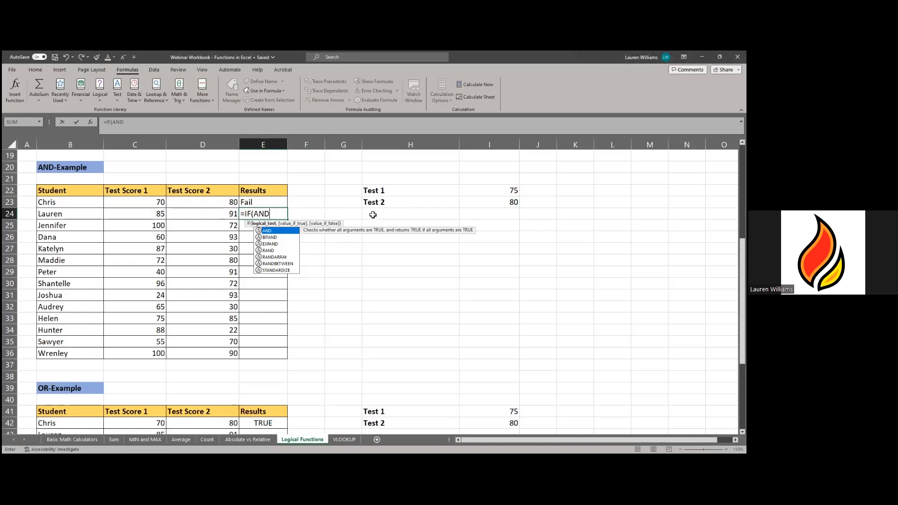
pyautogui.write('(')
pyautogui.click(156, 215)
pyautogui.write('>=')
pyautogui.click(506, 189)
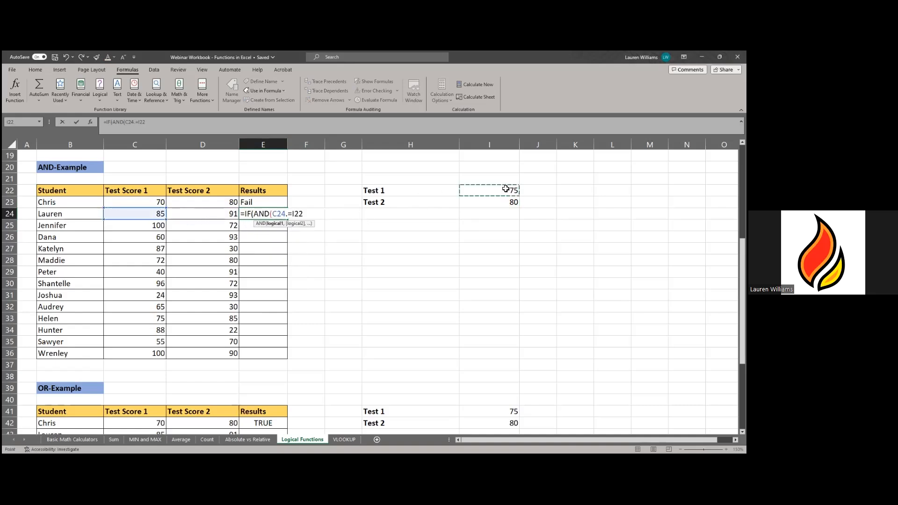
pyautogui.write(',')
pyautogui.click(229, 211)
pyautogui.write('>=')
pyautogui.click(502, 204)
pyautogui.write(')"PASS')
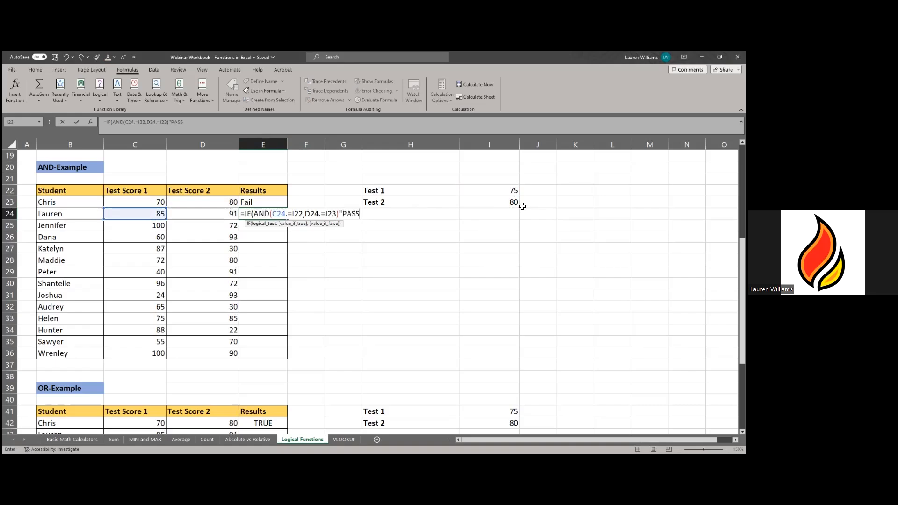
pyautogui.write('","FAIL")')
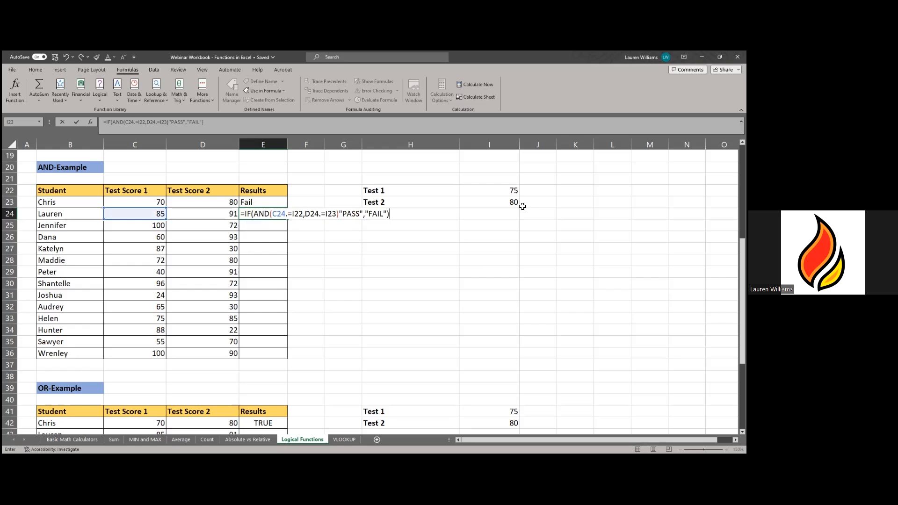
# - Attempt to enter it, replacing stray characters after C24 and D24 as errors persist
pyautogui.press('Return')
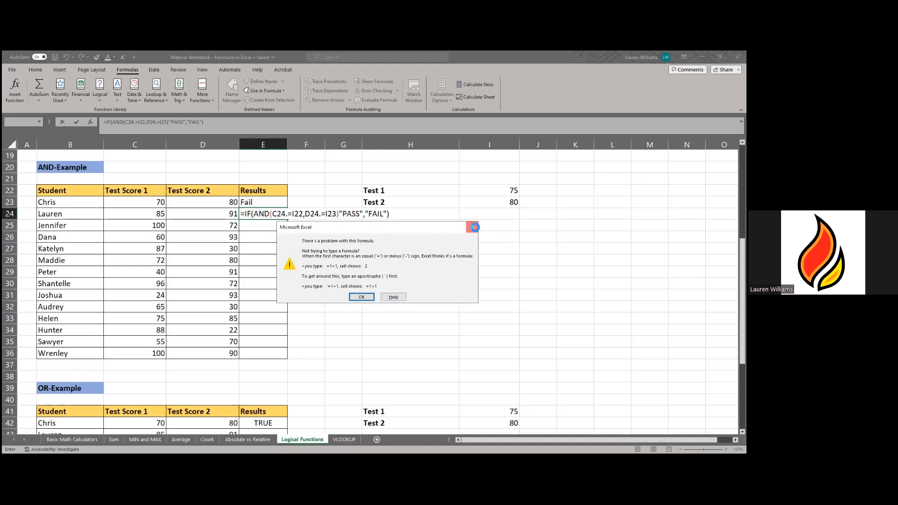
pyautogui.click(475, 228)
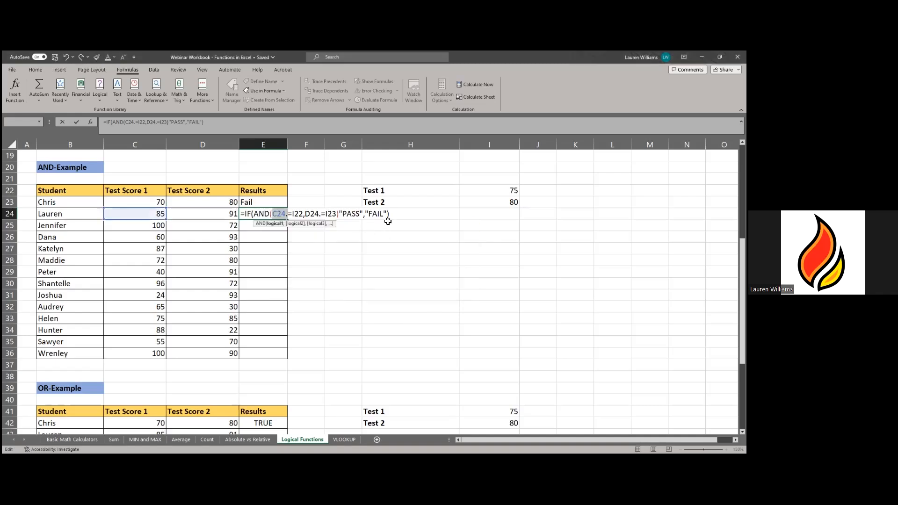
pyautogui.click(288, 215)
pyautogui.press('BackSpace')
pyautogui.write('>')
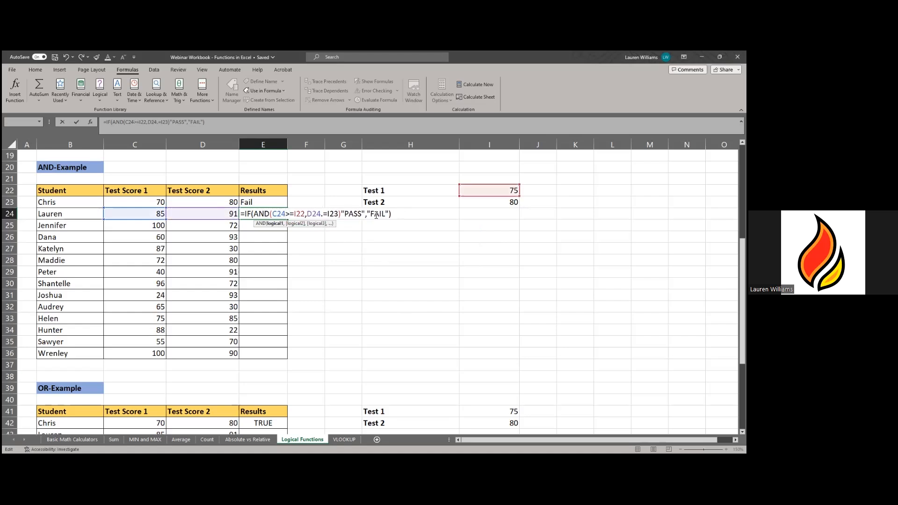
pyautogui.press('Return')
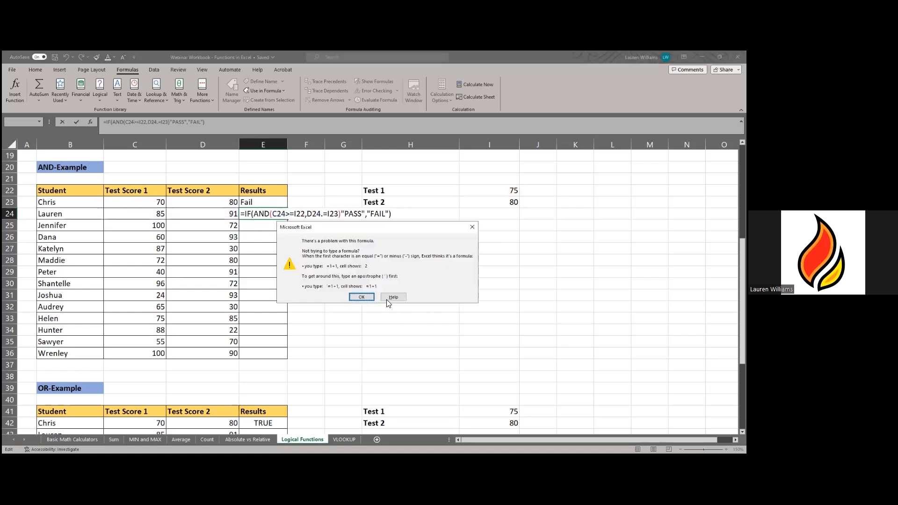
pyautogui.click(389, 298)
pyautogui.moveTo(333, 219); pyautogui.dragTo(143, 218)
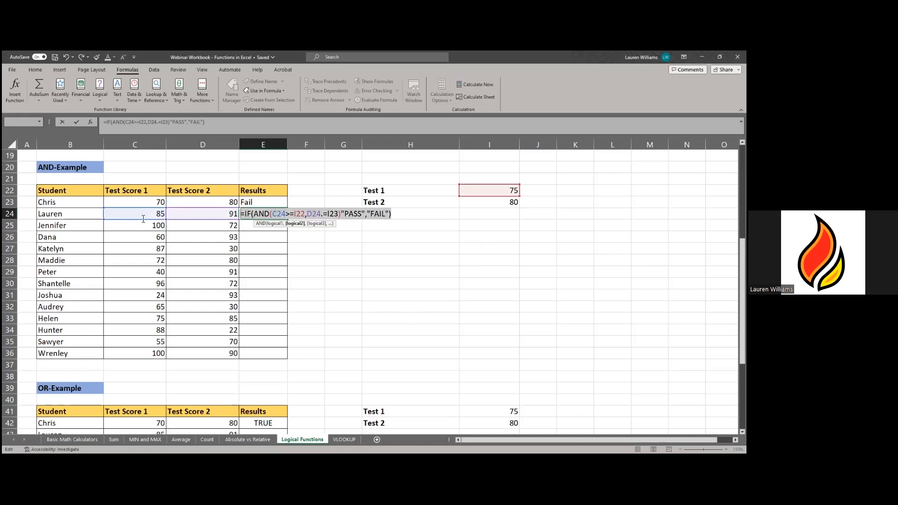
pyautogui.click(323, 216)
pyautogui.press('BackSpace')
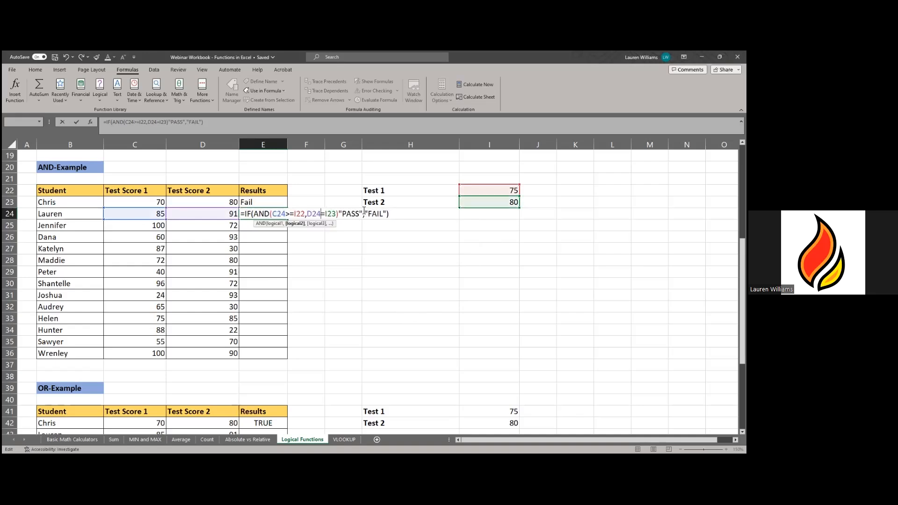
pyautogui.write('>')
pyautogui.press('Return')
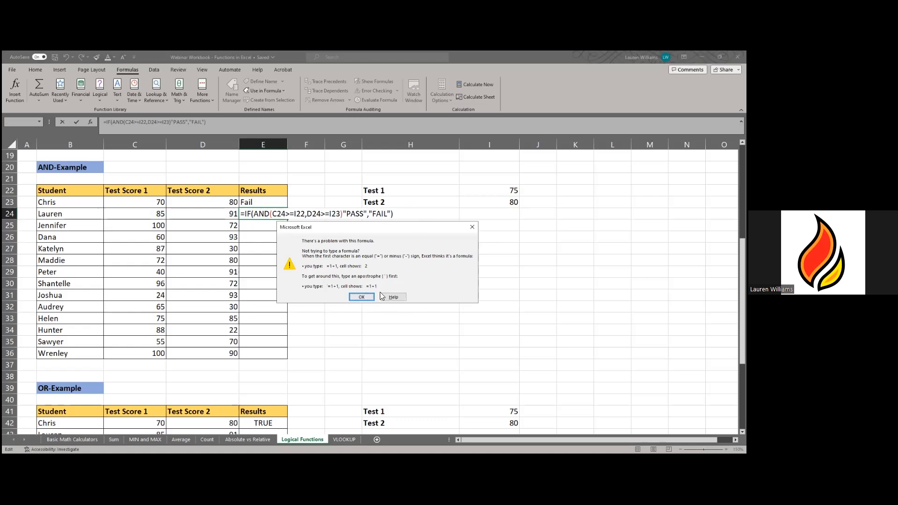
pyautogui.click(467, 230)
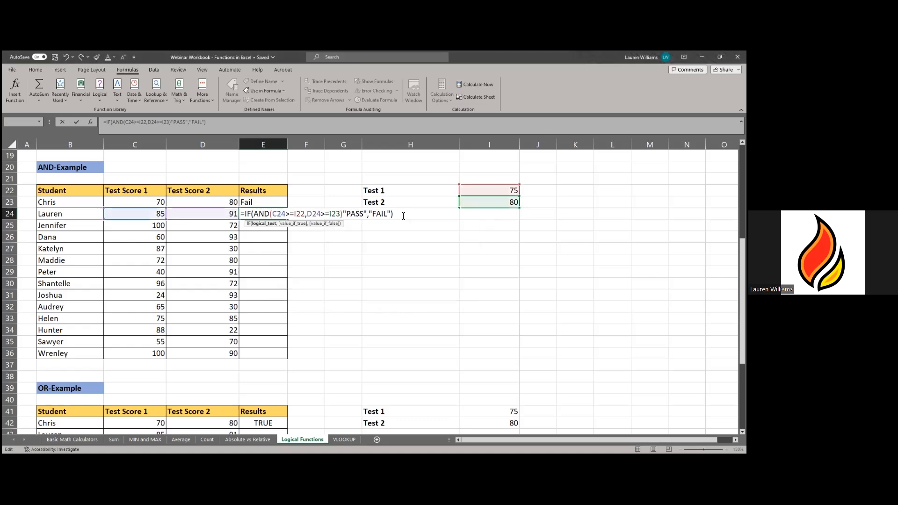
# - Abandon the faulty E24 formula and select E23
pyautogui.hotkey('ctrl', 'a')
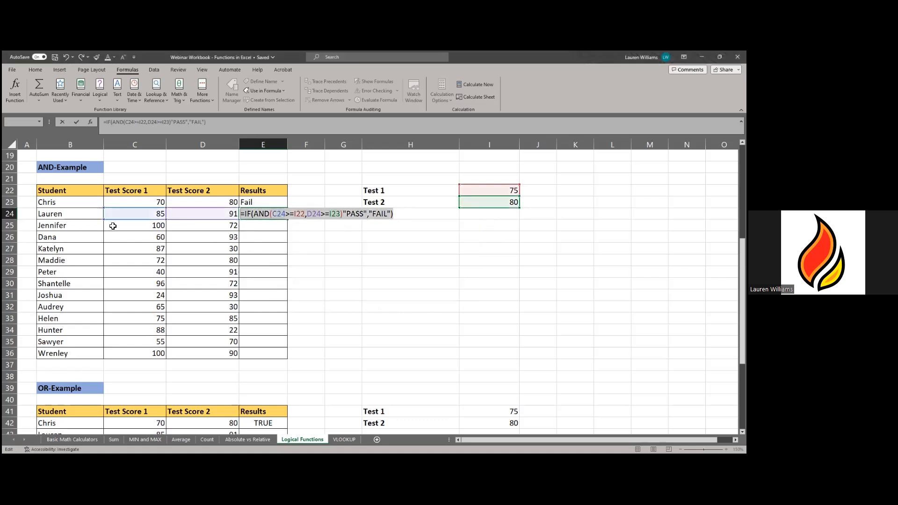
pyautogui.press('Escape')
pyautogui.click(263, 203)
# - Demonstrate in E23 how a picked cell reference shifts, then discard the entry
pyautogui.doubleClick(263, 203)
pyautogui.hotkey('ctrl', 'a')
pyautogui.write('=')
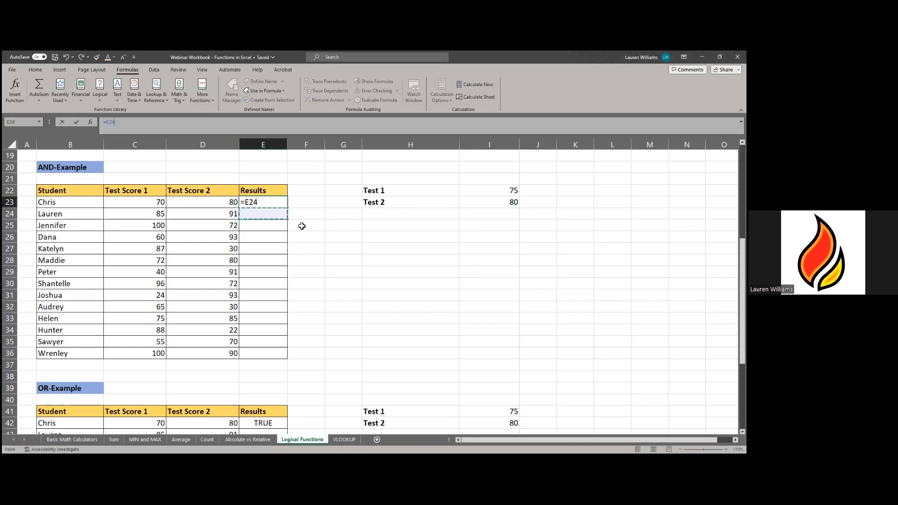
pyautogui.click(305, 216)
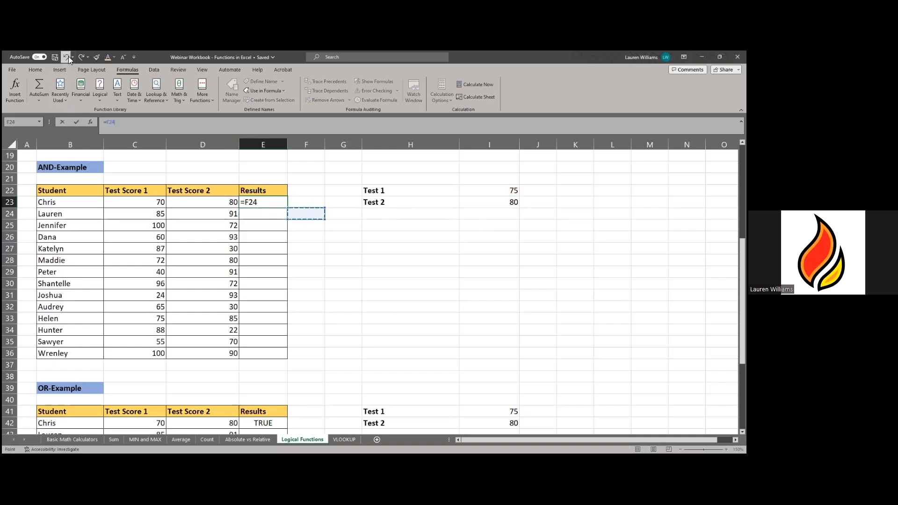
pyautogui.press('Left')
pyautogui.click(343, 248)
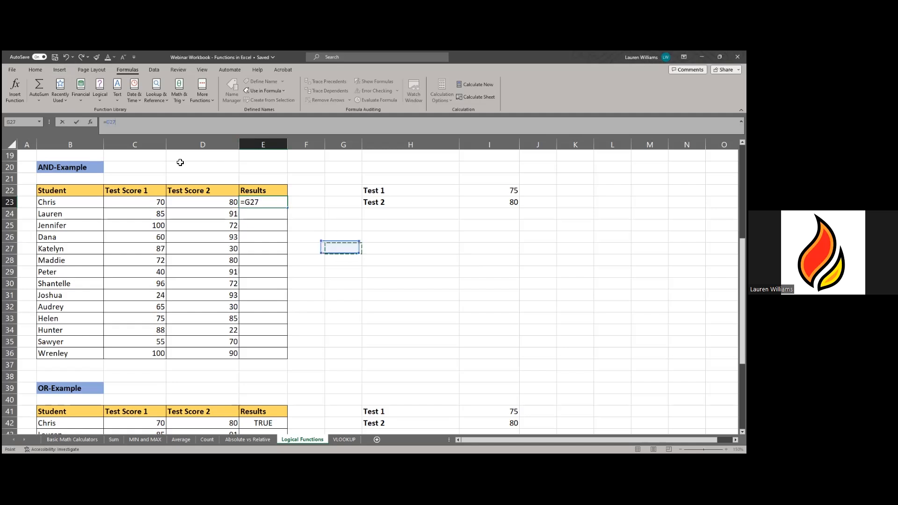
pyautogui.click(67, 56)
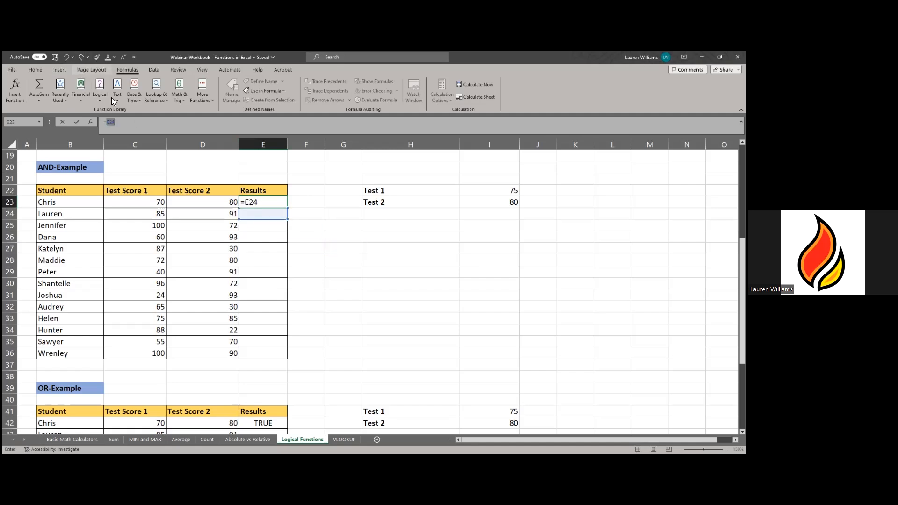
pyautogui.press('Escape')
# - Make E23's thresholds absolute ($I$22, $I$23) and fill the formula down to E36
pyautogui.click(237, 127)
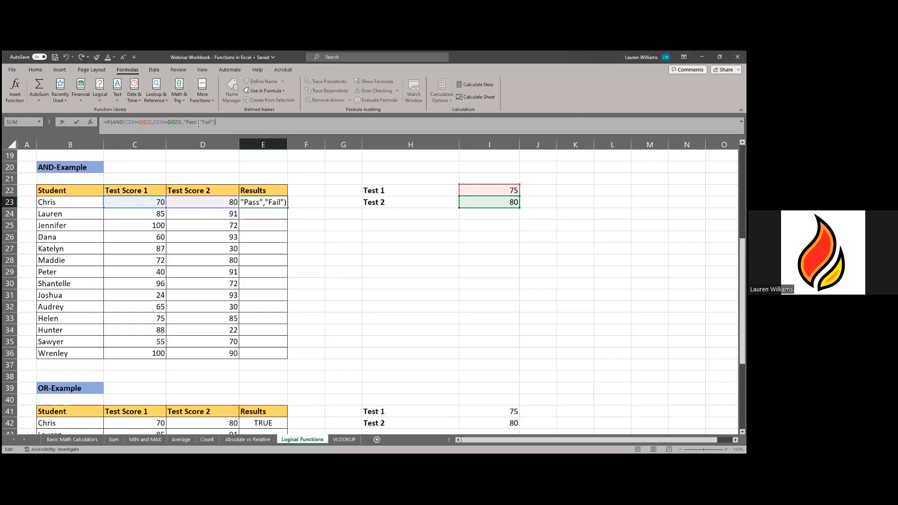
pyautogui.click(286, 199)
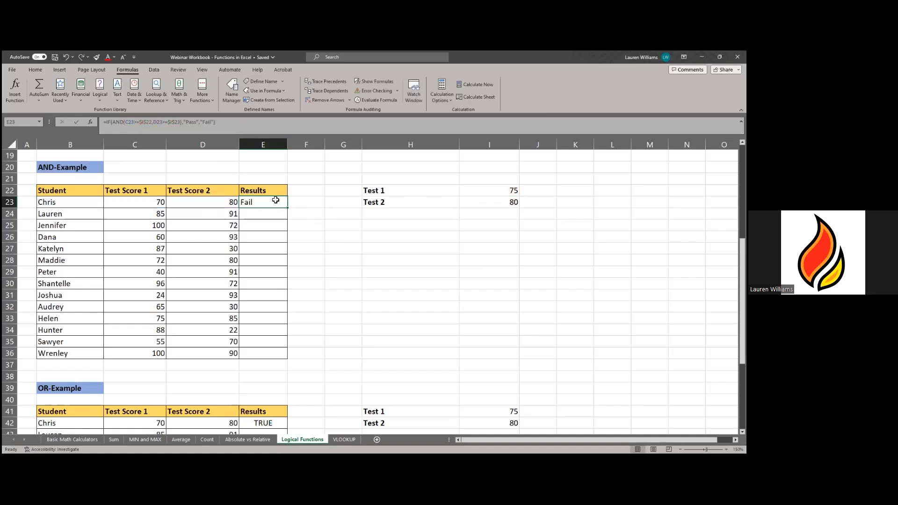
pyautogui.doubleClick(287, 207)
pyautogui.click(309, 330)
pyautogui.click(251, 214)
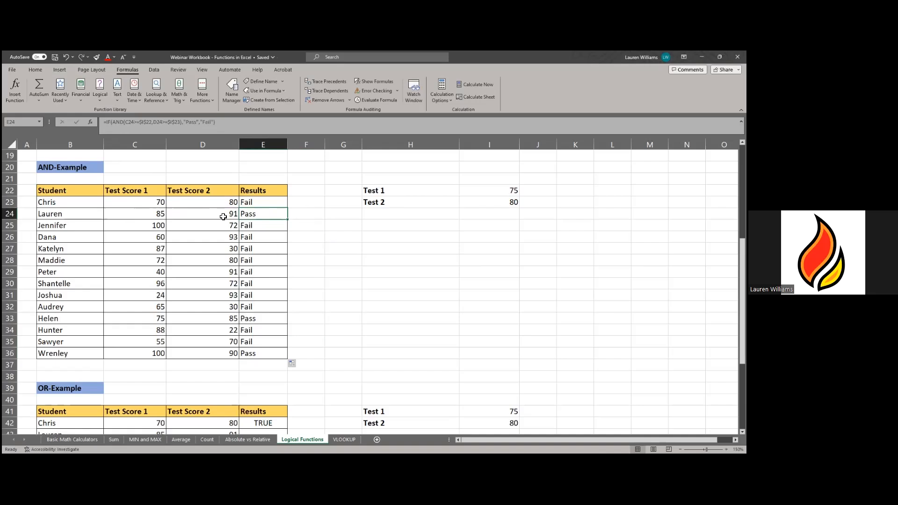
pyautogui.click(408, 244)
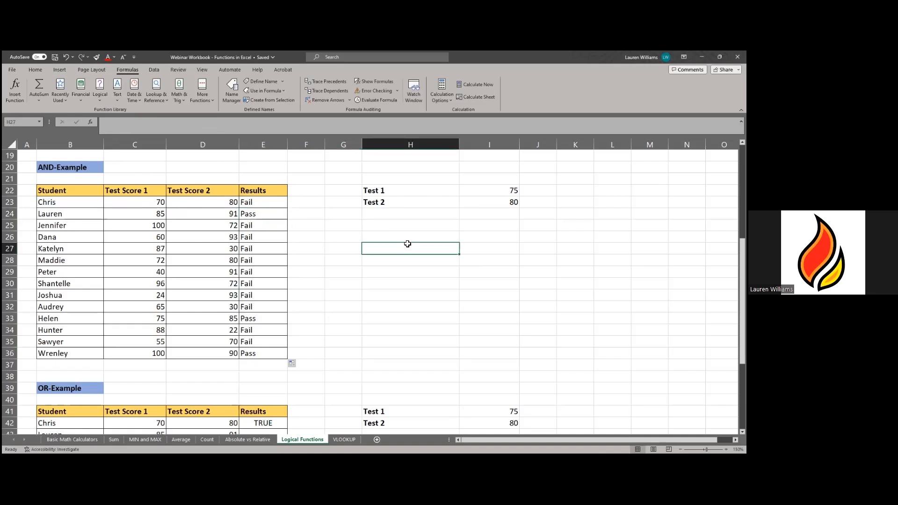
pyautogui.click(227, 215)
pyautogui.click(268, 216)
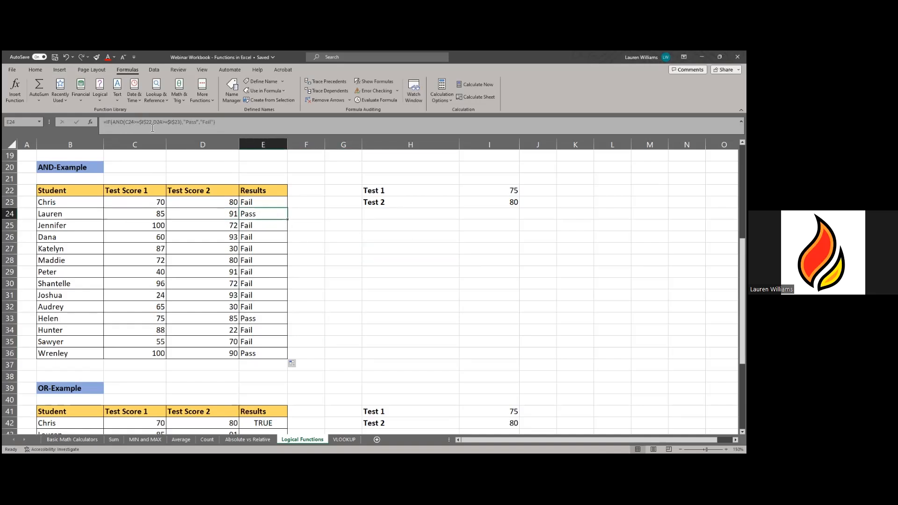
pyautogui.click(153, 122)
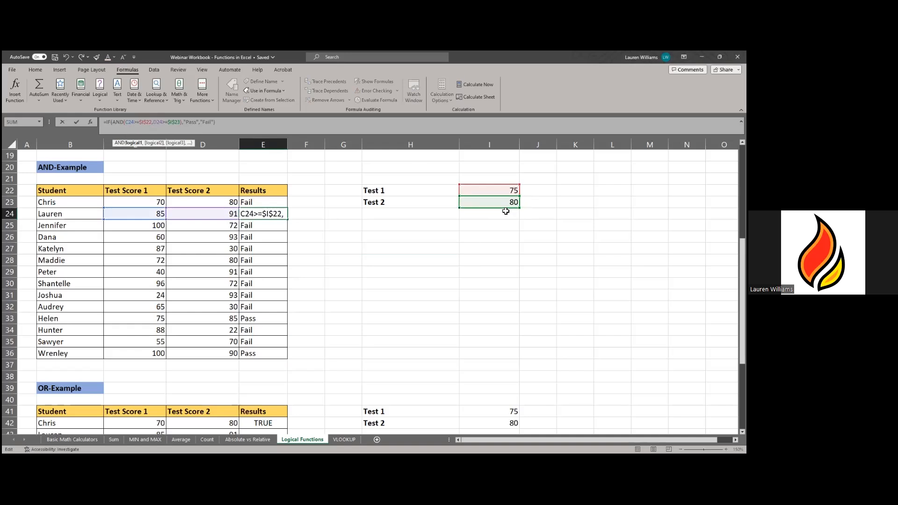
pyautogui.hotkey('ctrl', 'Return')
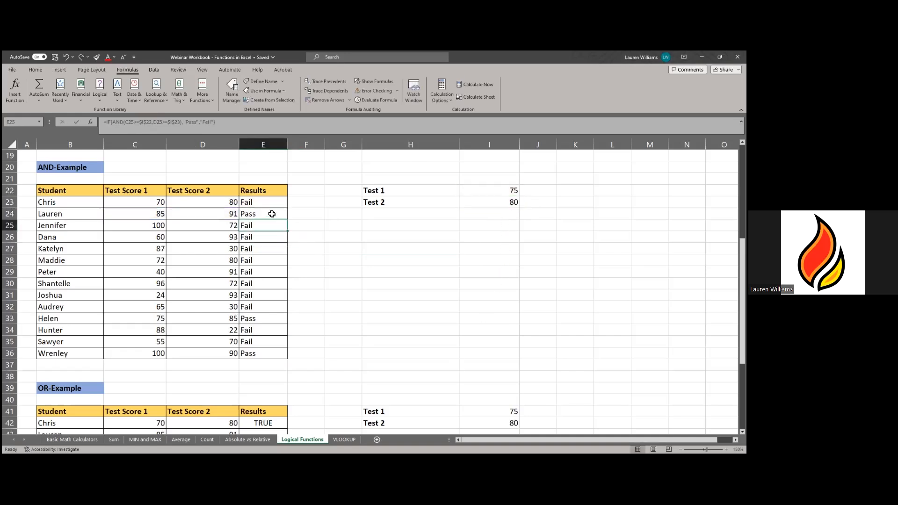
pyautogui.click(416, 263)
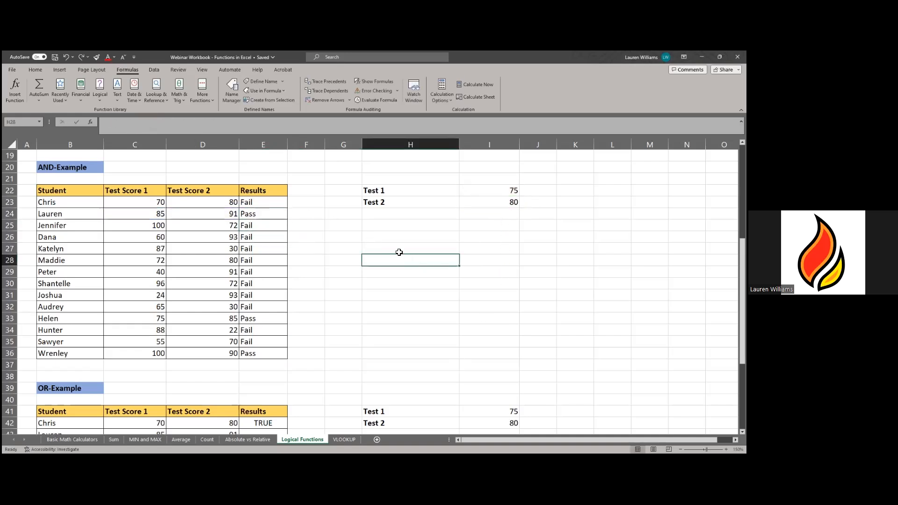
pyautogui.scroll(-1, 296, 246)
pyautogui.scroll(1, 281, 187)
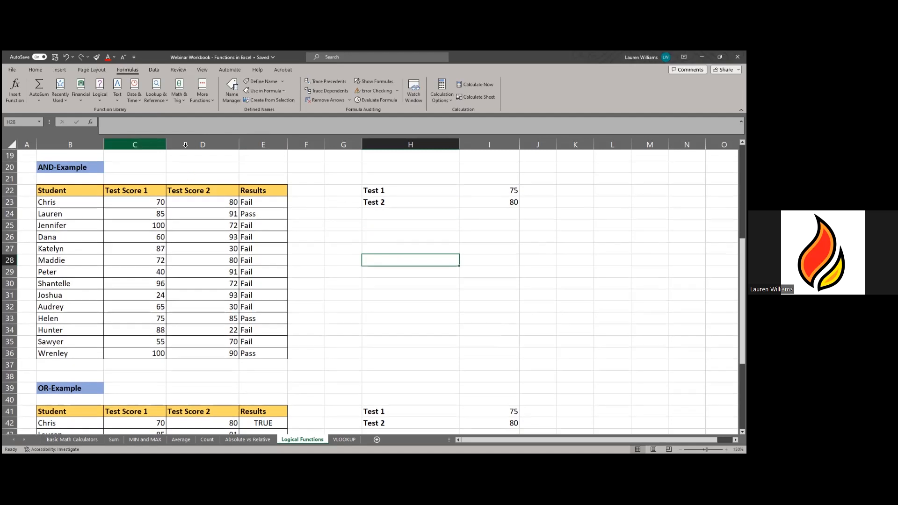
pyautogui.scroll(-1, 284, 329)
pyautogui.scroll(-4, 284, 329)
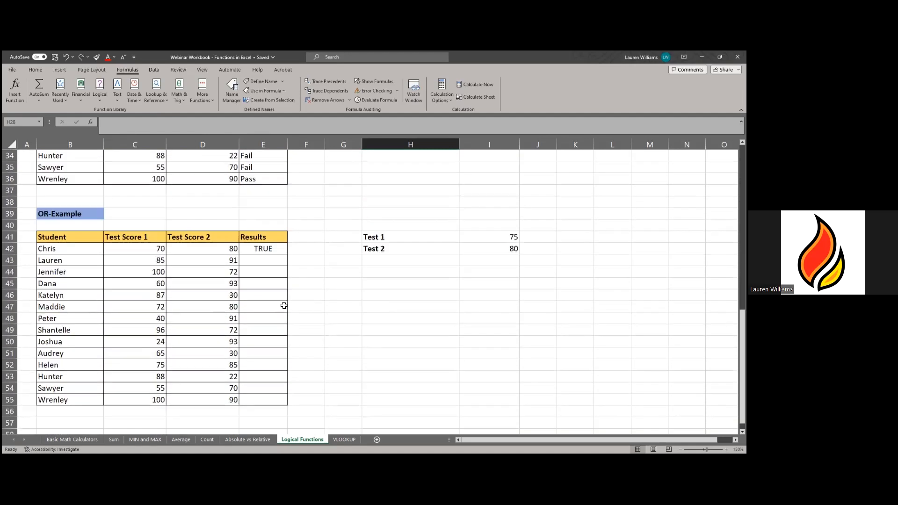
pyautogui.scroll(2, 321, 200)
pyautogui.scroll(-1, 260, 289)
pyautogui.click(258, 286)
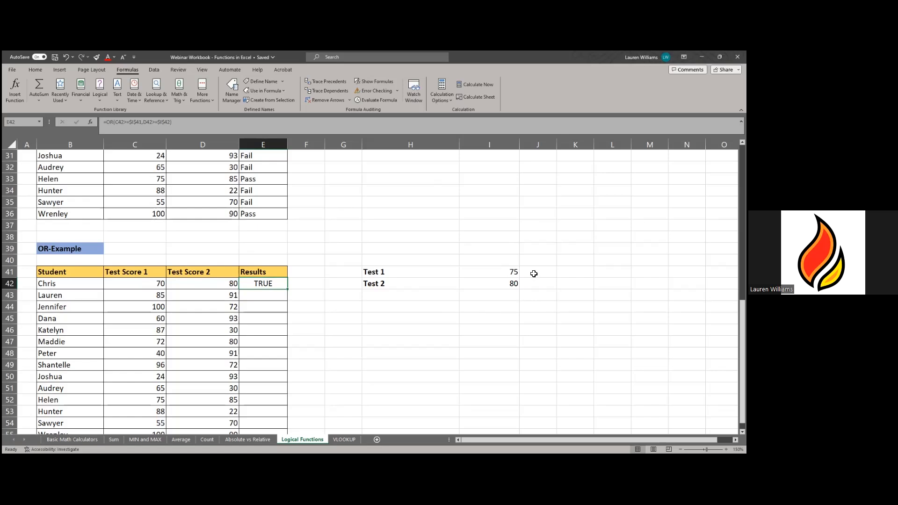
pyautogui.scroll(-1, 244, 308)
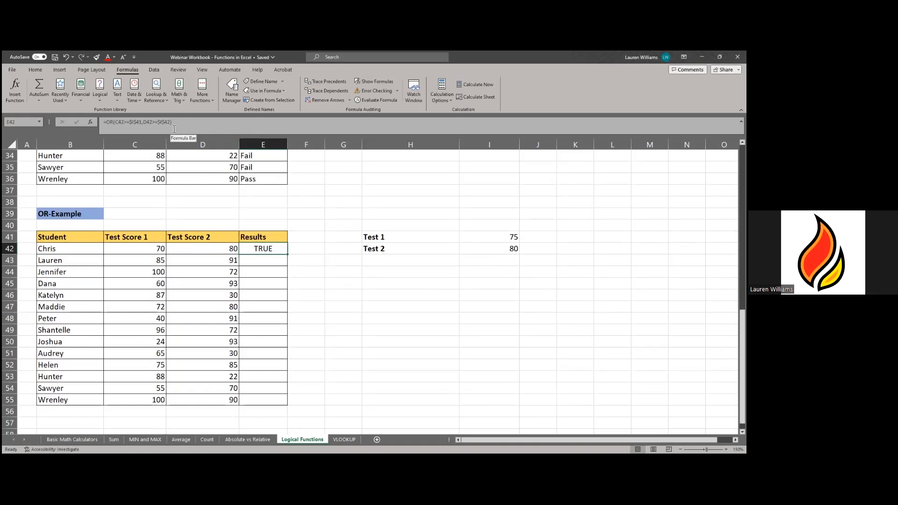
pyautogui.scroll(3, 266, 201)
pyautogui.click(256, 189)
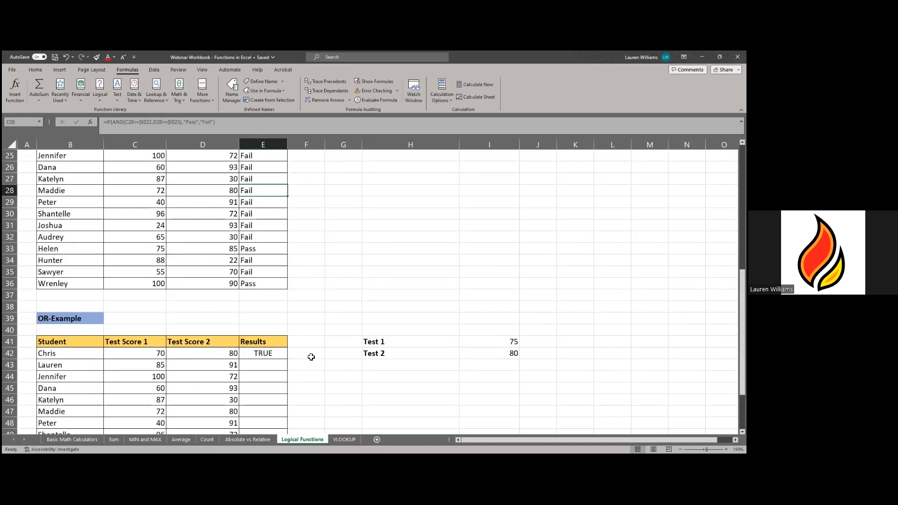
pyautogui.click(270, 355)
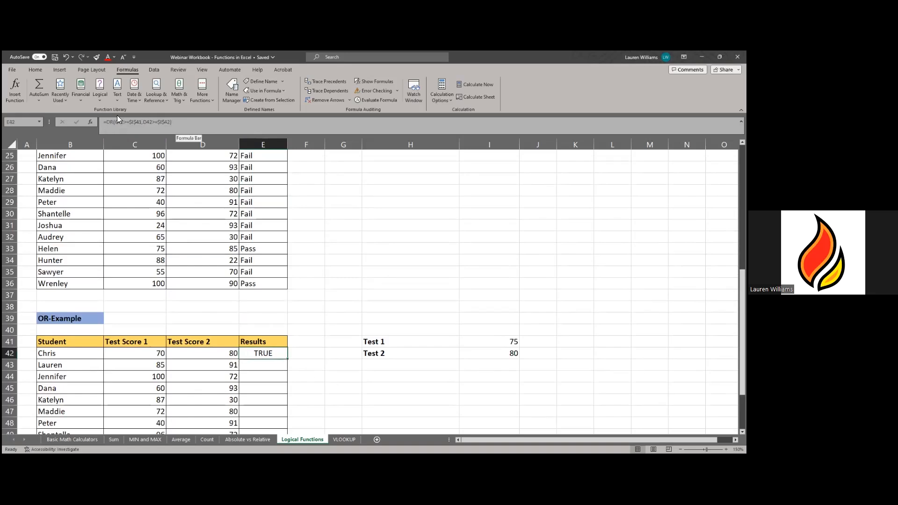
pyautogui.click(267, 368)
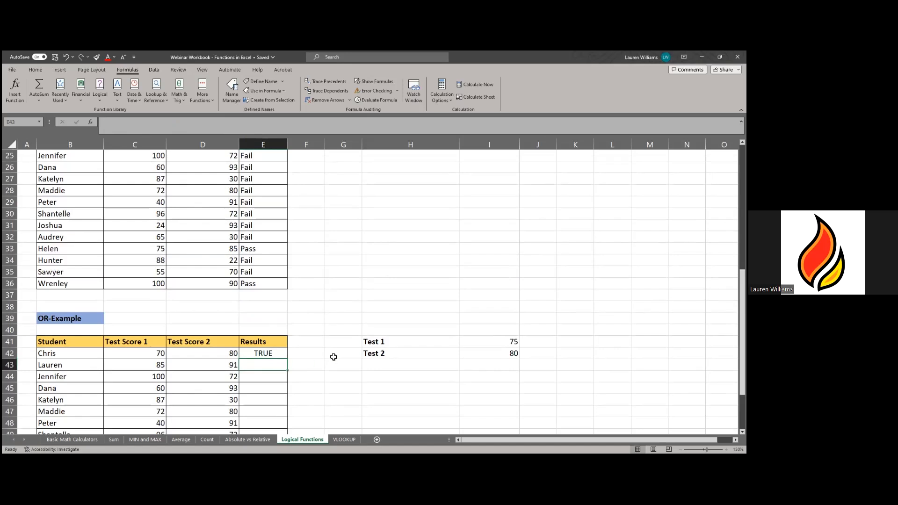
pyautogui.write('=')
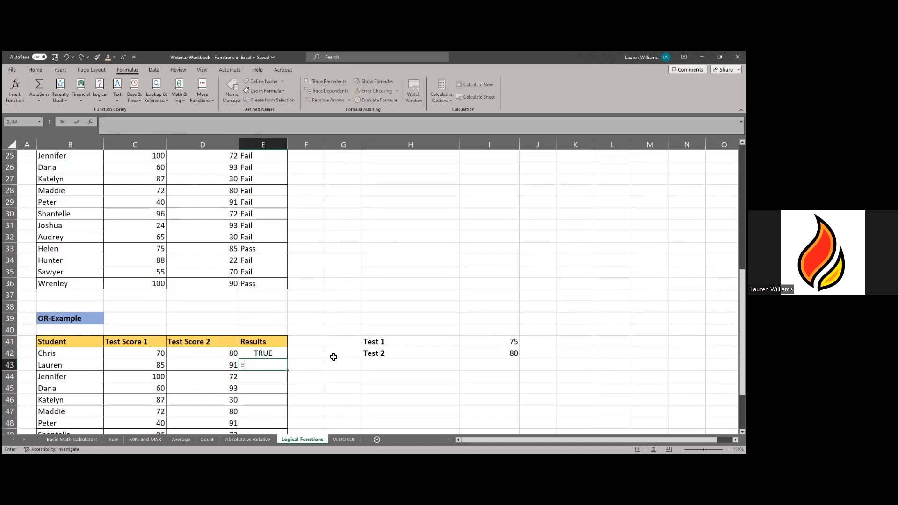
pyautogui.write('OR')
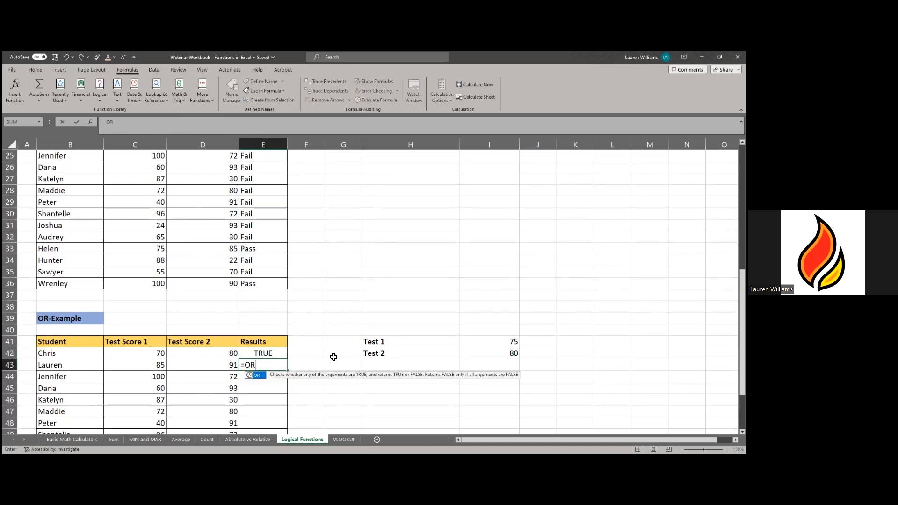
pyautogui.write('(')
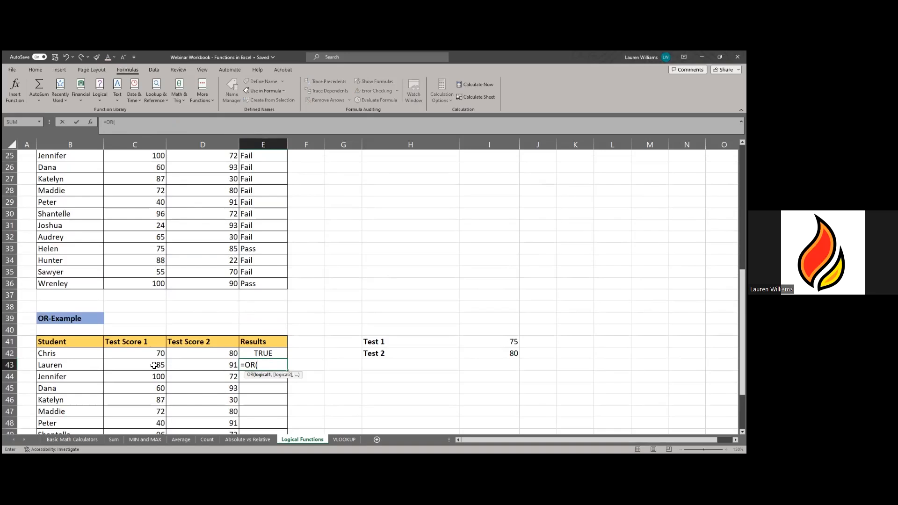
pyautogui.click(155, 365)
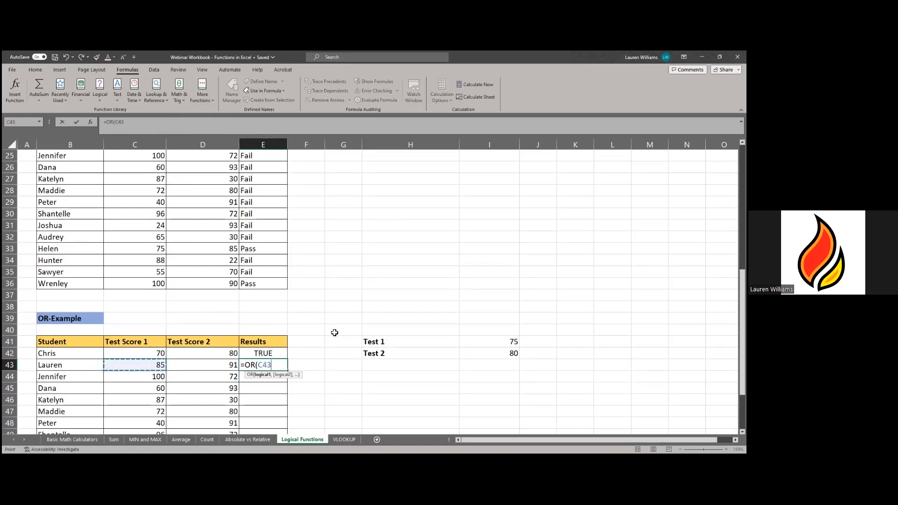
pyautogui.write('>=')
pyautogui.click(514, 342)
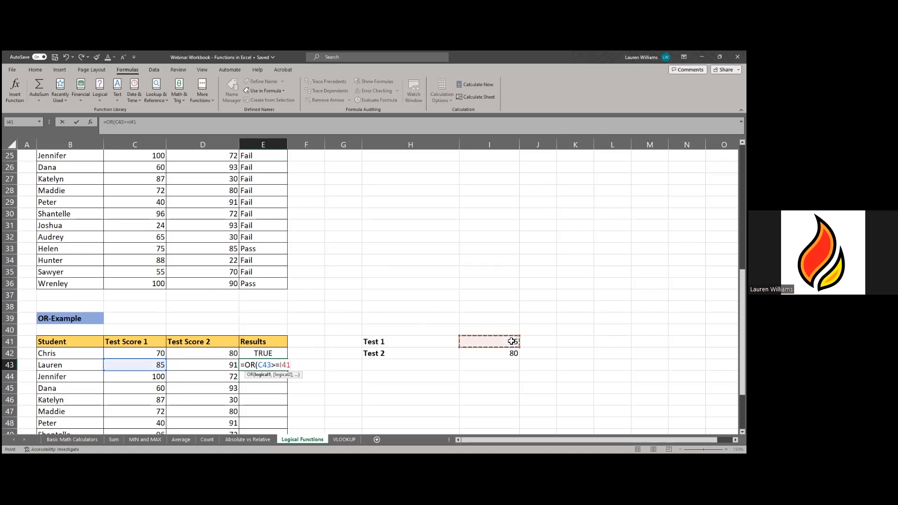
pyautogui.press('F4')
pyautogui.write(',')
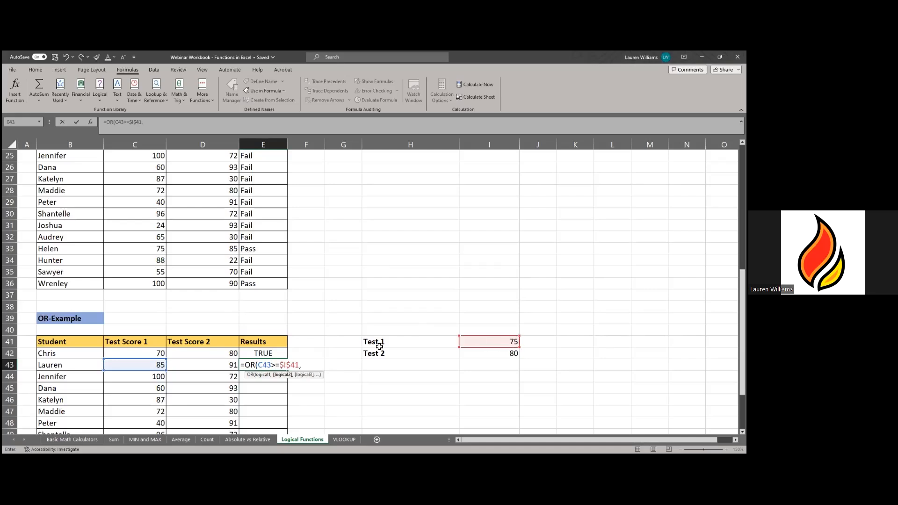
pyautogui.click(231, 366)
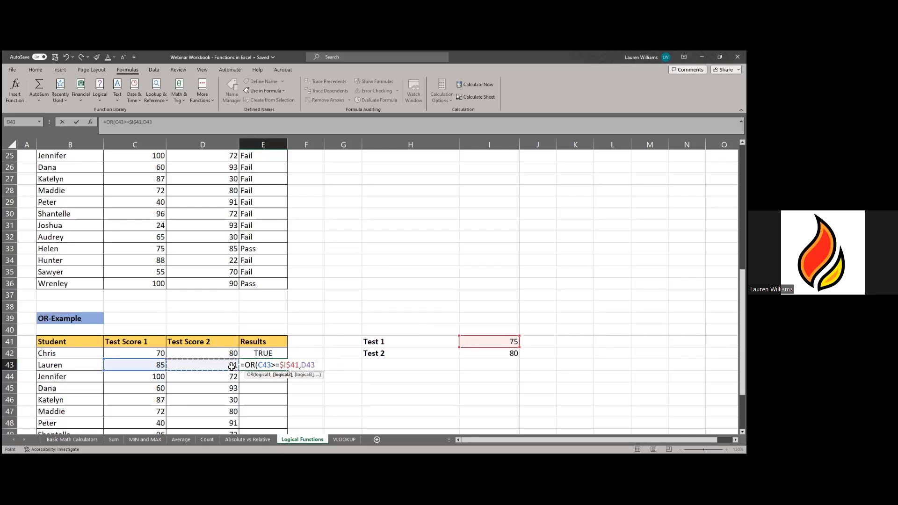
pyautogui.write('>+')
pyautogui.write('=')
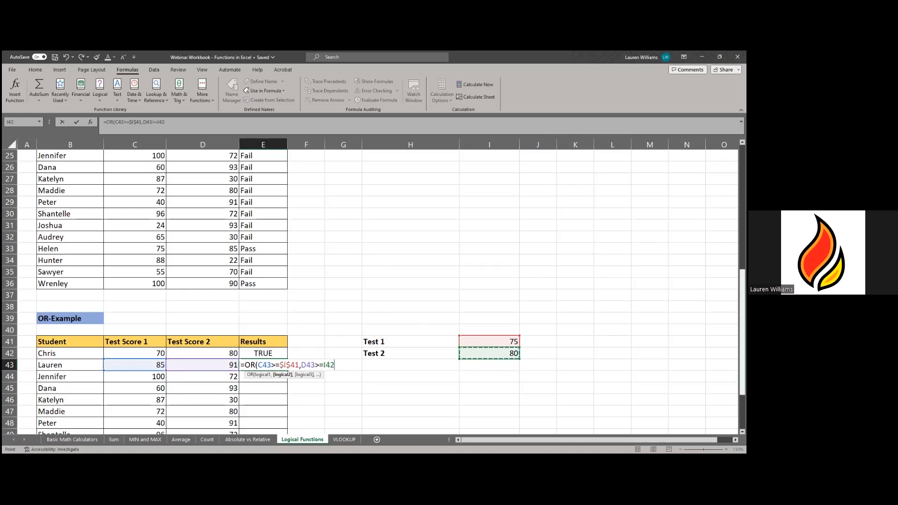
pyautogui.press('F4')
pyautogui.write(')')
pyautogui.hotkey('ctrl', 'Return')
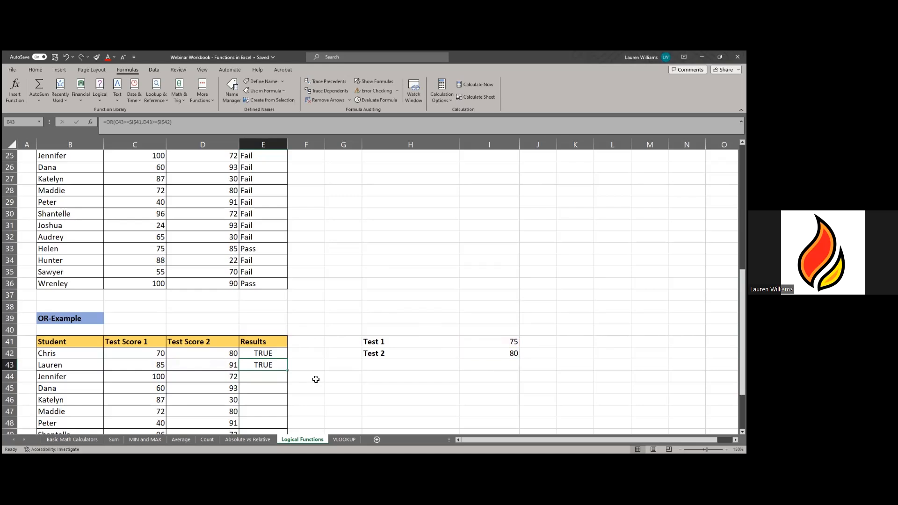
pyautogui.scroll(-3, 313, 379)
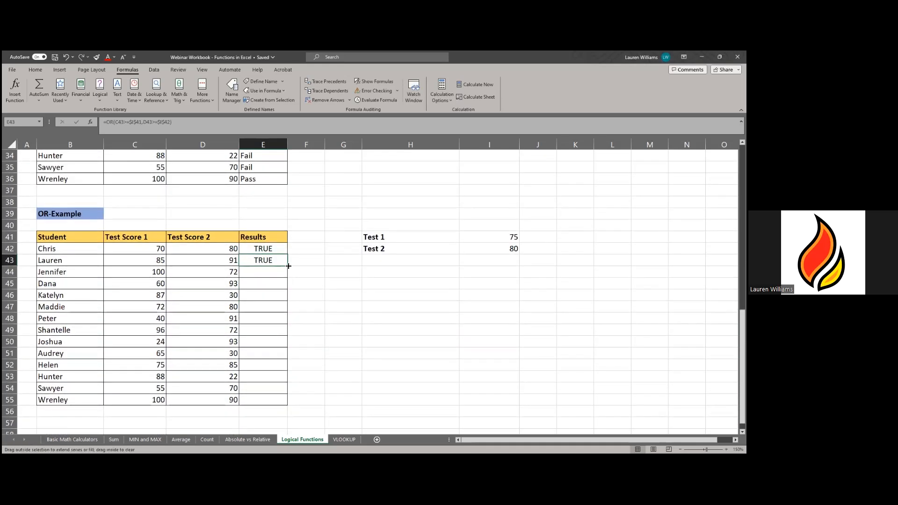
pyautogui.moveTo(290, 276); pyautogui.dragTo(292, 408)
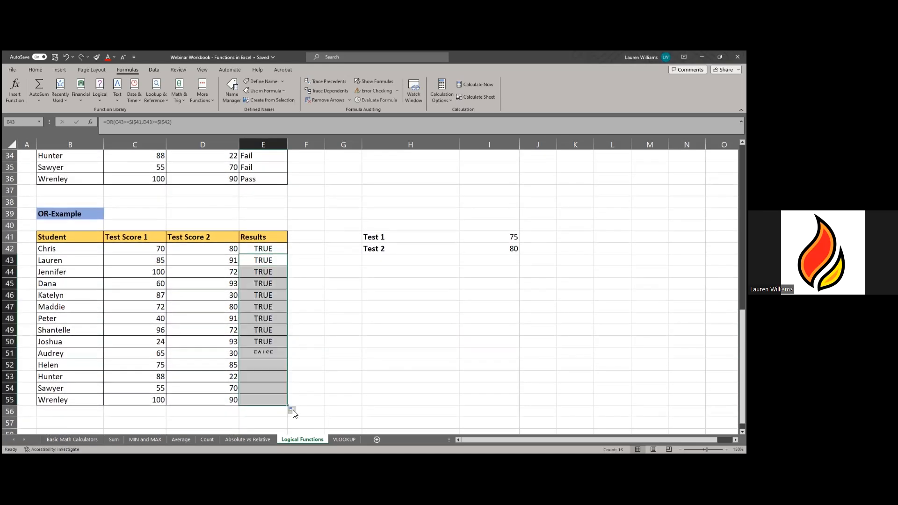
pyautogui.click(274, 248)
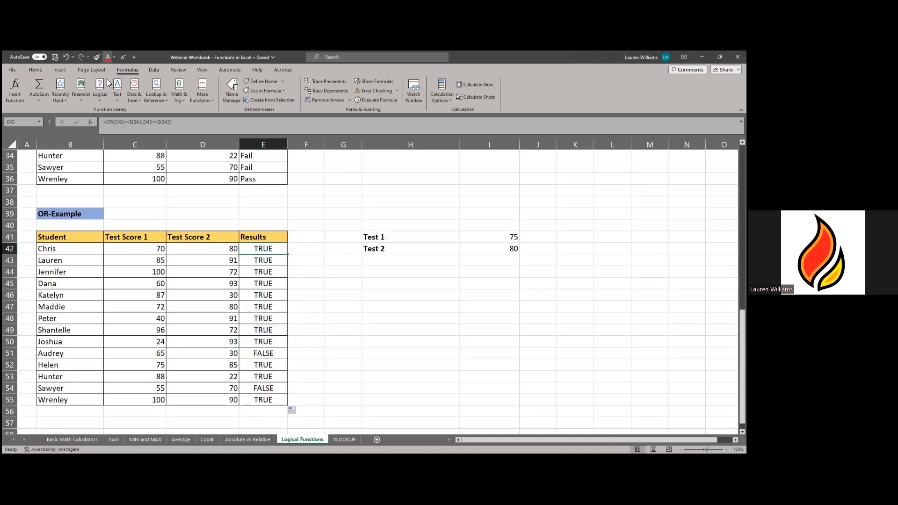
pyautogui.scroll(3, 300, 248)
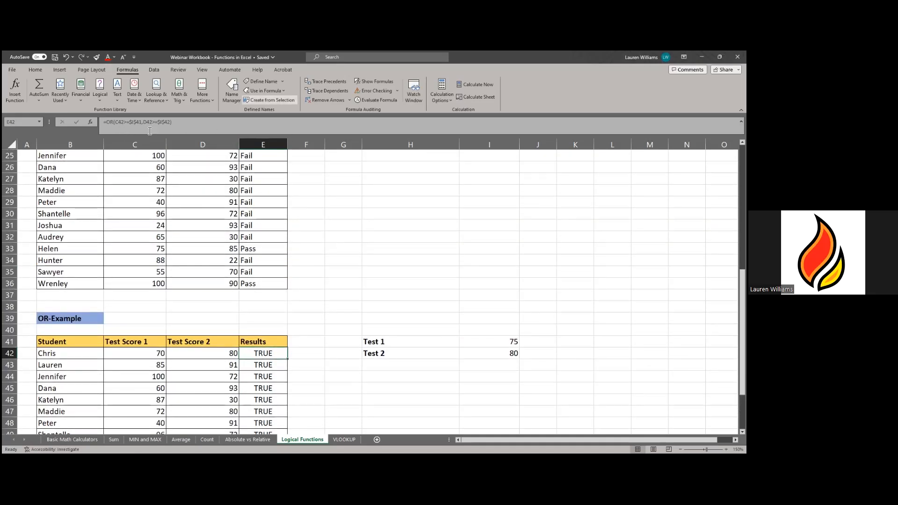
pyautogui.click(280, 286)
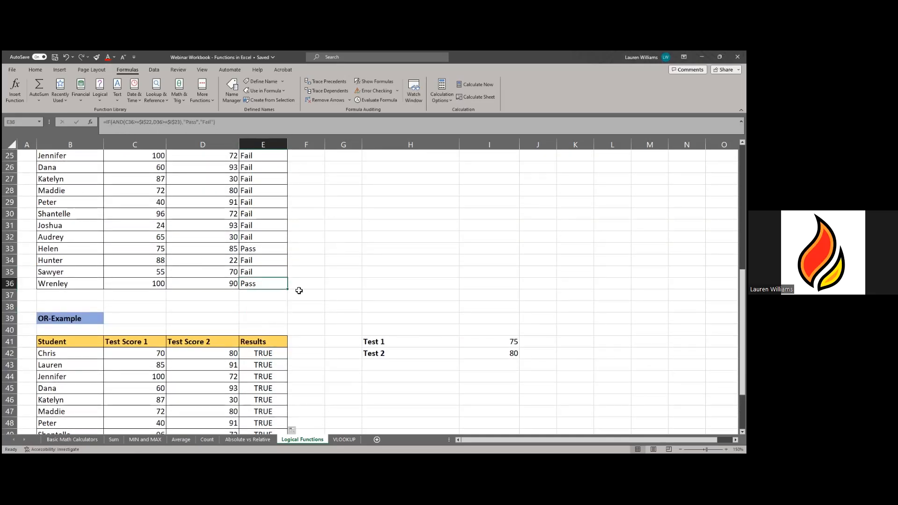
pyautogui.click(255, 352)
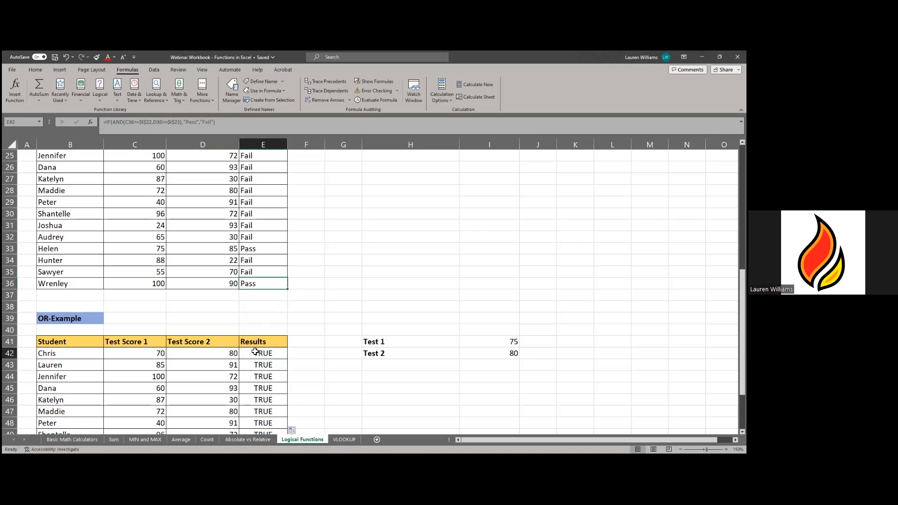
# - Add "PASS" and "FAIL" arguments and an extra bracket to E42's OR formula
pyautogui.click(180, 122)
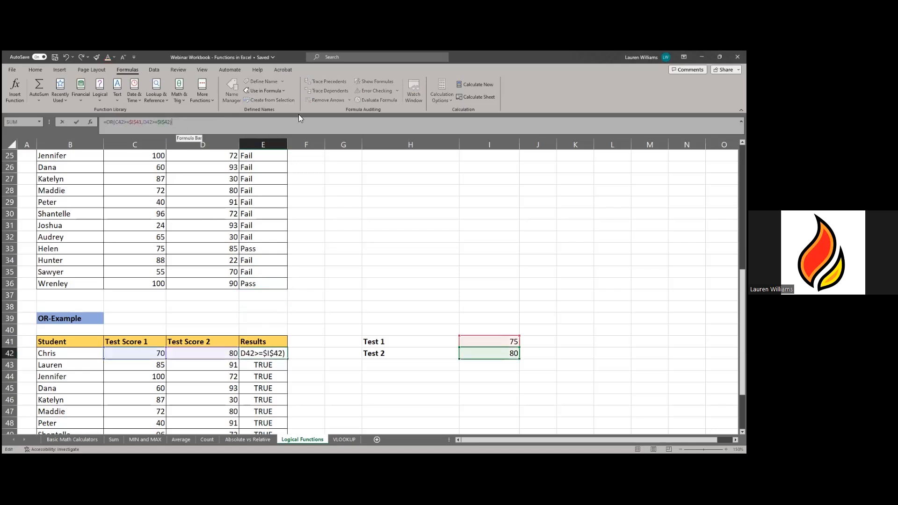
pyautogui.click(115, 122)
pyautogui.write('(')
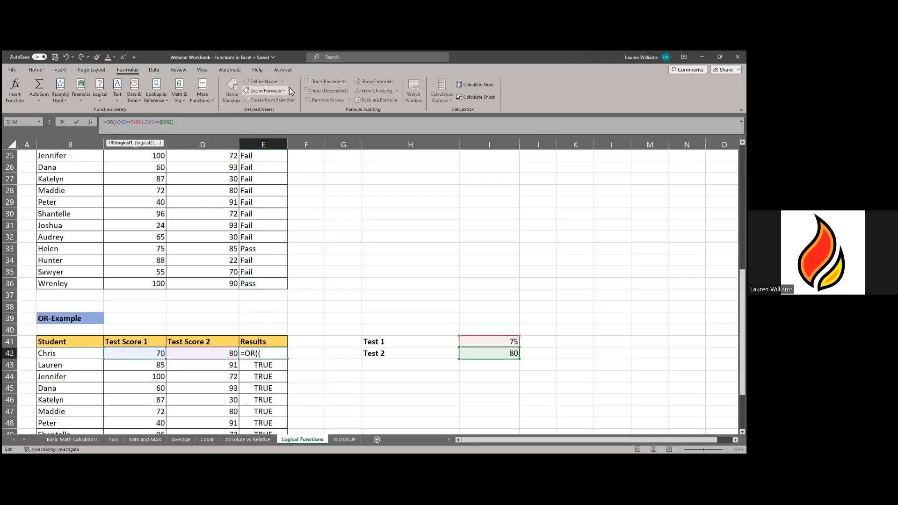
pyautogui.click(189, 123)
pyautogui.write(',"PASS","FAIL"')
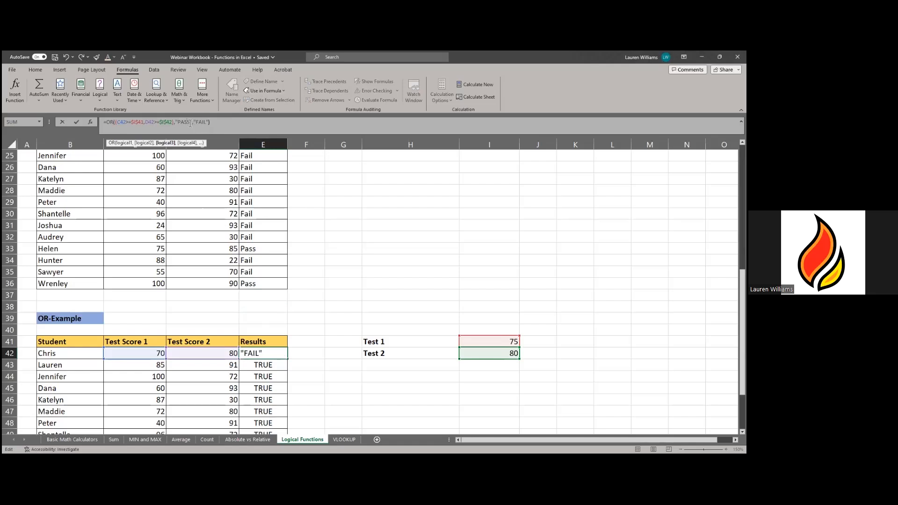
pyautogui.write(')')
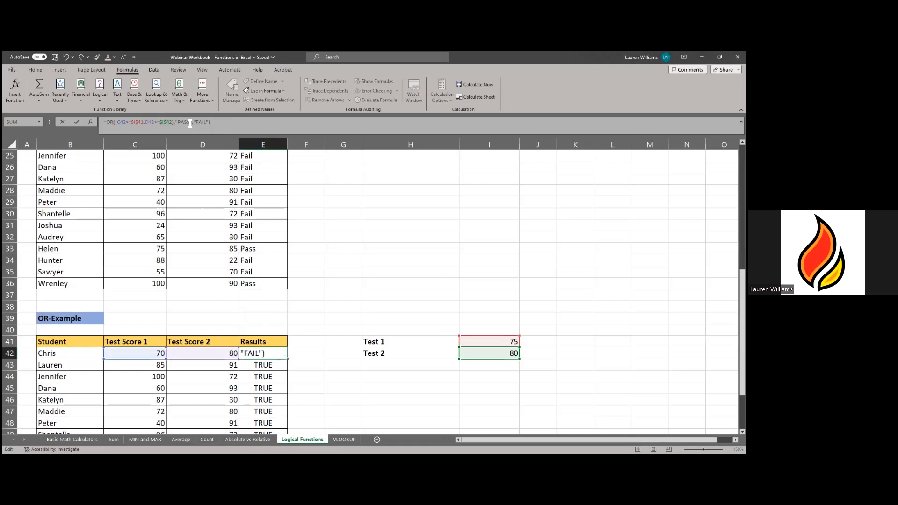
pyautogui.press('Return')
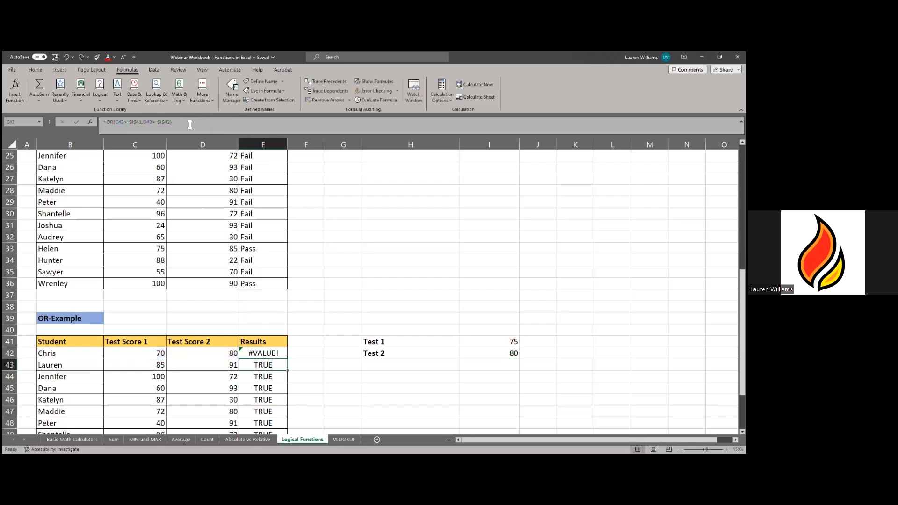
# - Reselect E42 and inspect its #VALUE! error
pyautogui.click(255, 353)
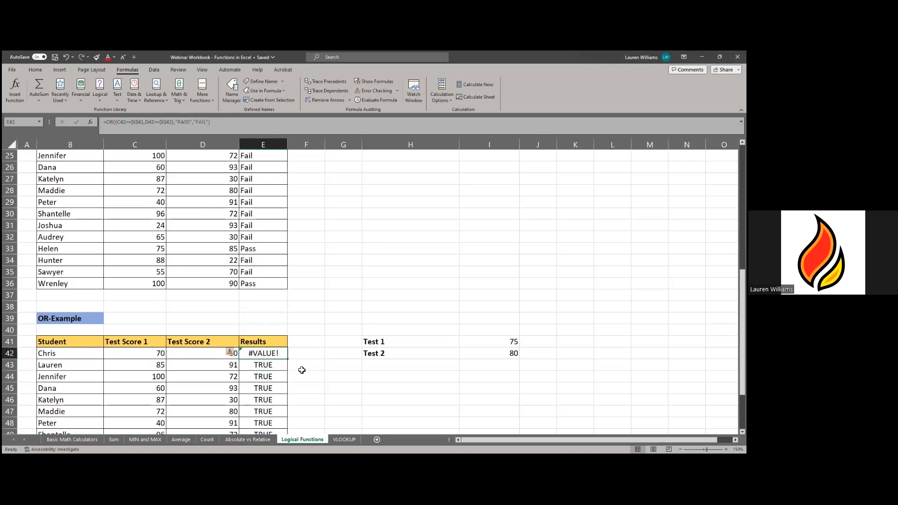
pyautogui.scroll(-3, 298, 349)
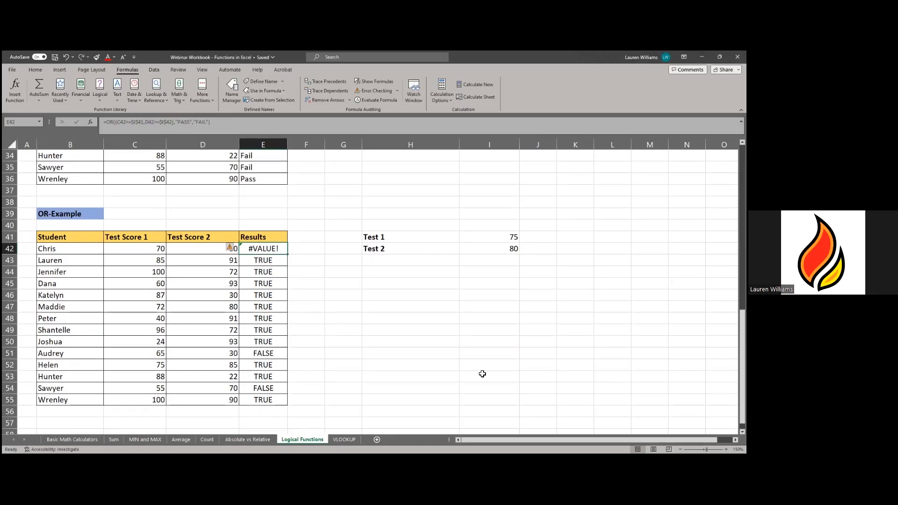
pyautogui.scroll(4, 541, 365)
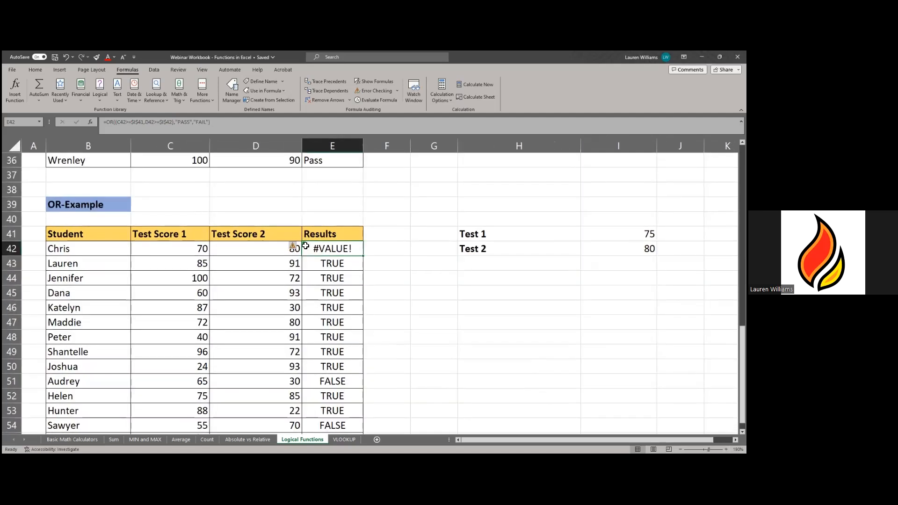
pyautogui.moveTo(294, 249)
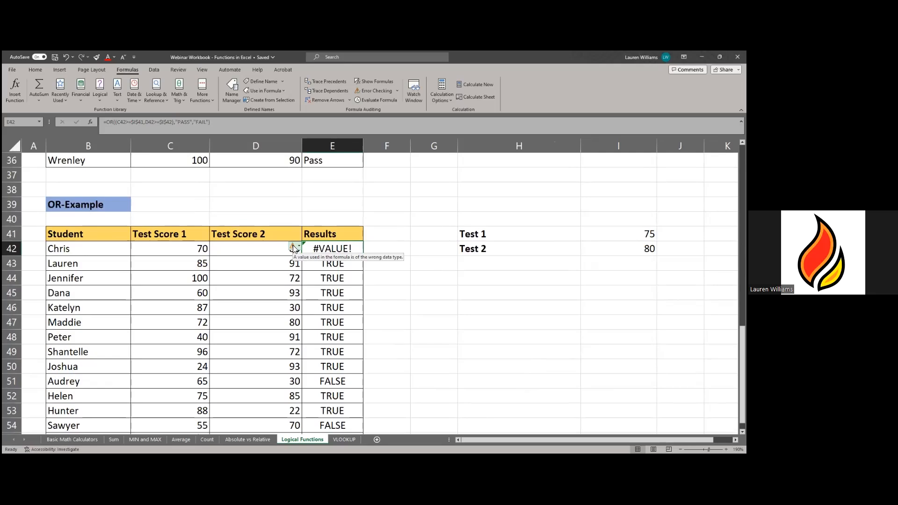
# - Open the error smart-tag menu for the #VALUE! result in cell E42
pyautogui.click(294, 247)
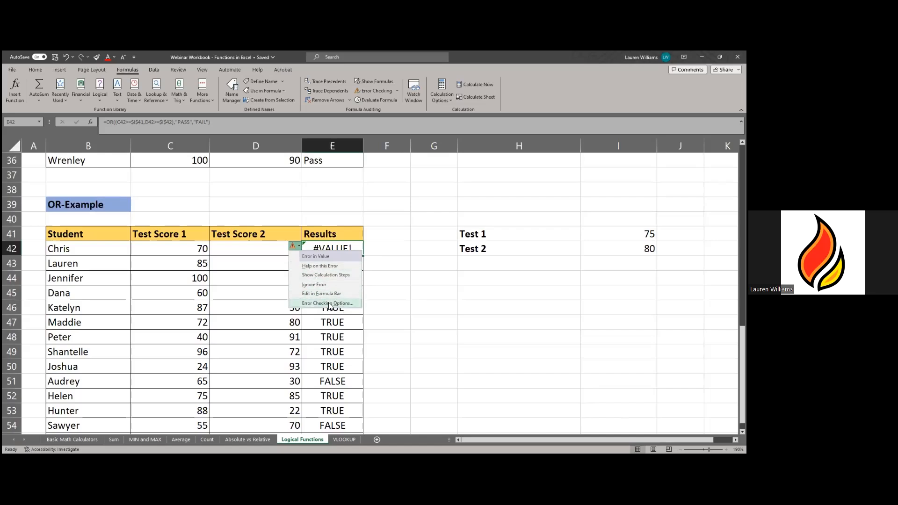
pyautogui.click(330, 275)
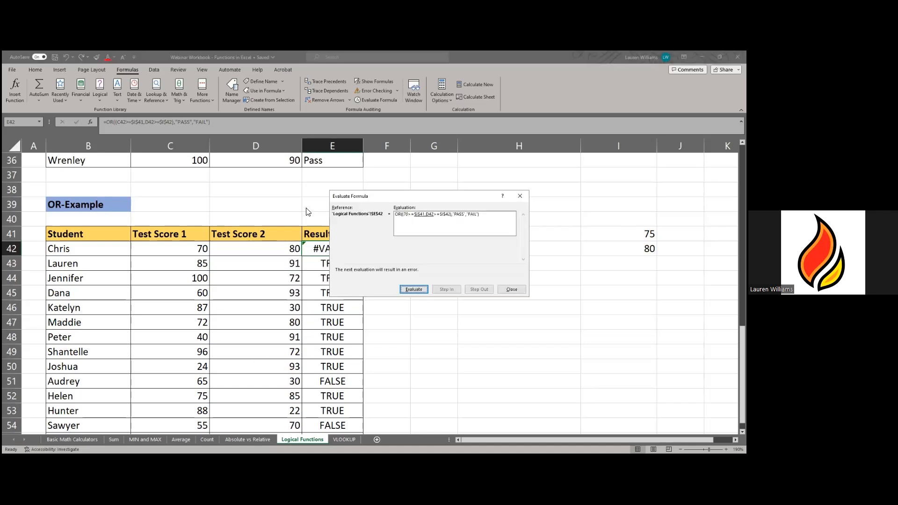
pyautogui.moveTo(360, 196); pyautogui.dragTo(260, 206)
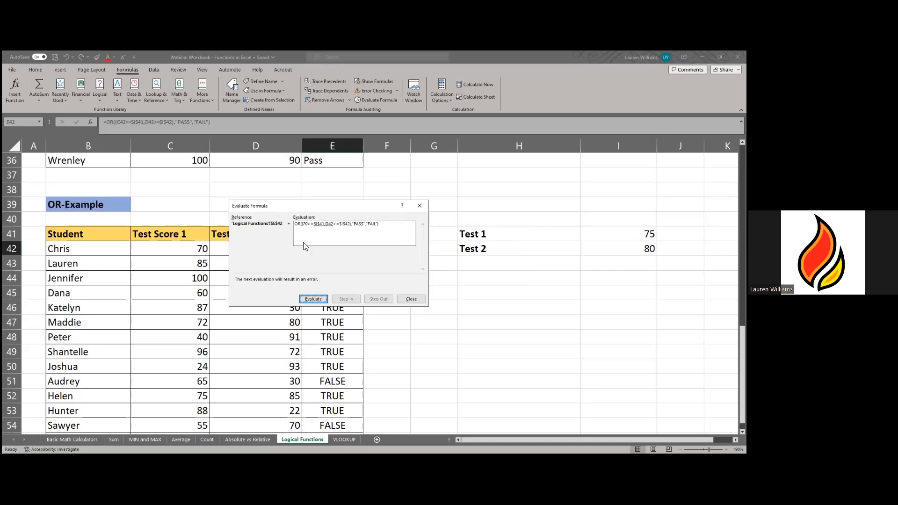
pyautogui.click(321, 300)
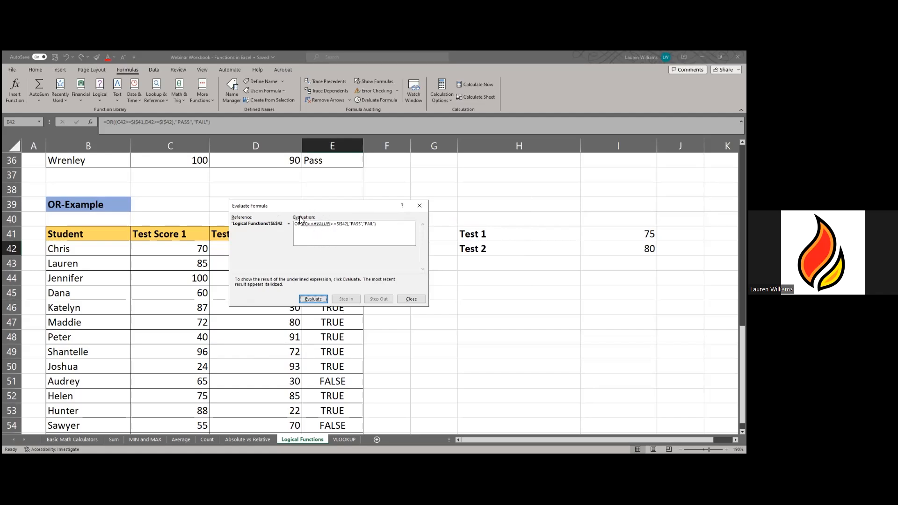
pyautogui.click(320, 301)
pyautogui.click(411, 300)
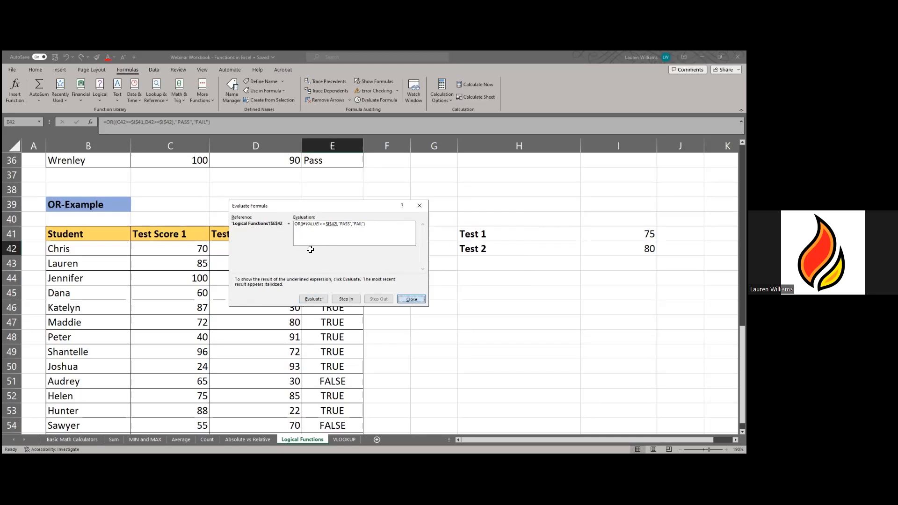
pyautogui.click(294, 246)
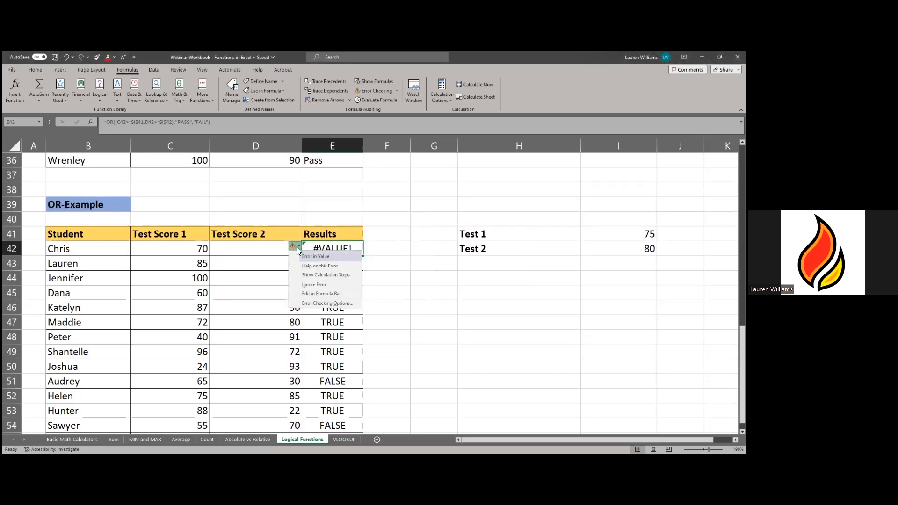
# - Open help on #VALUE! errors, then undo E42 back to its original TRUE OR formula
pyautogui.click(312, 267)
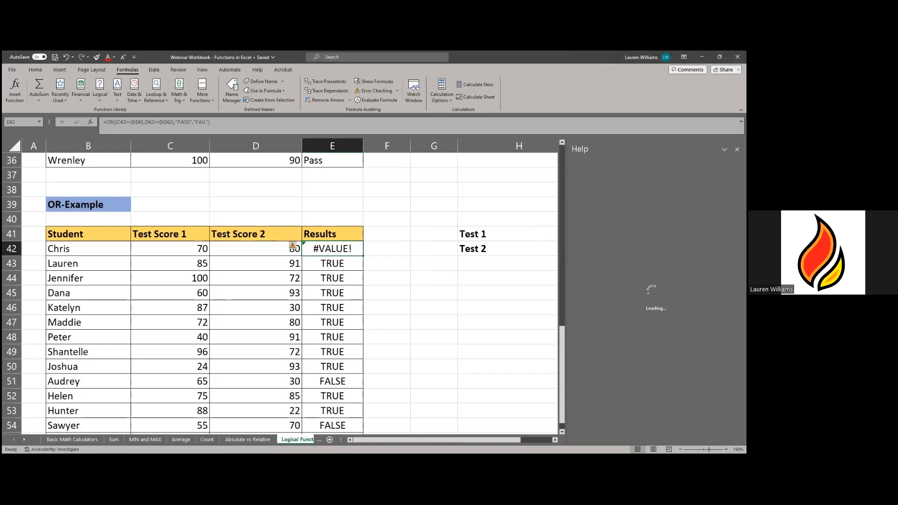
pyautogui.click(222, 123)
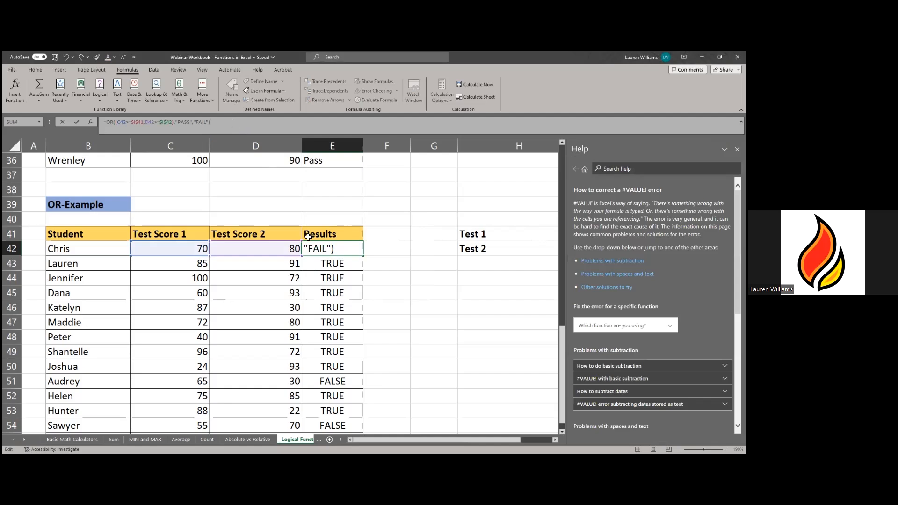
pyautogui.click(411, 250)
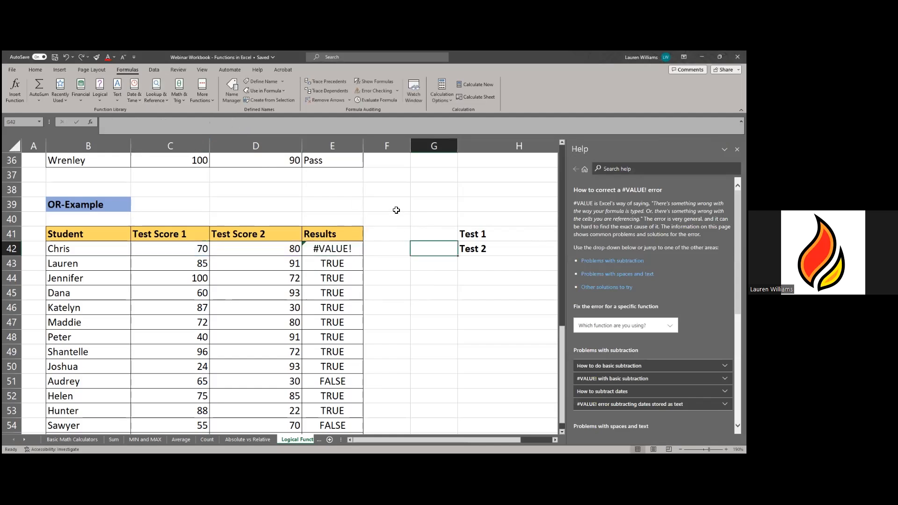
pyautogui.click(67, 57)
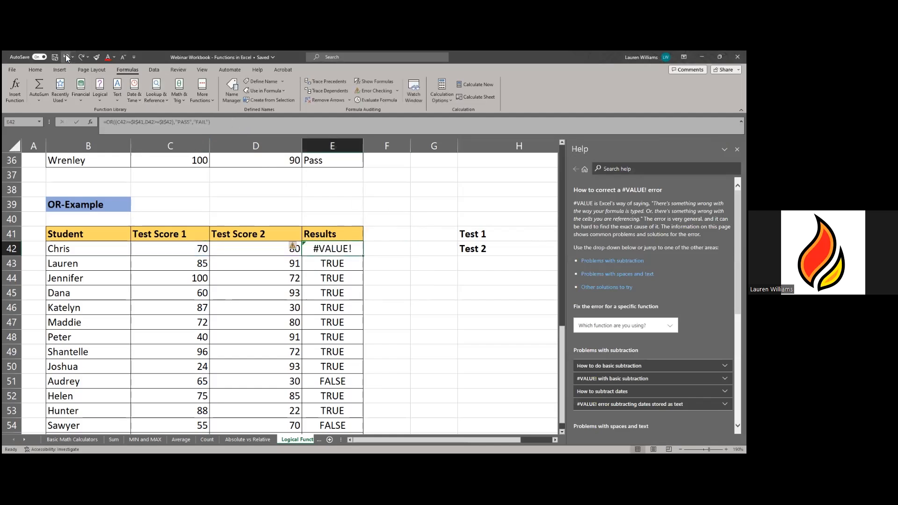
pyautogui.scroll(-1, 65, 55)
pyautogui.scroll(-1, 65, 55)
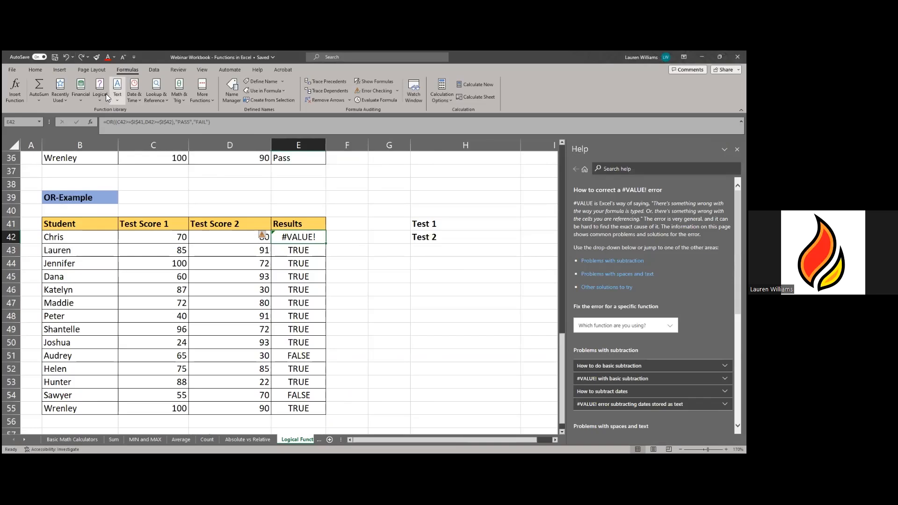
pyautogui.scroll(-2, 63, 57)
pyautogui.click(67, 56)
pyautogui.click(66, 57)
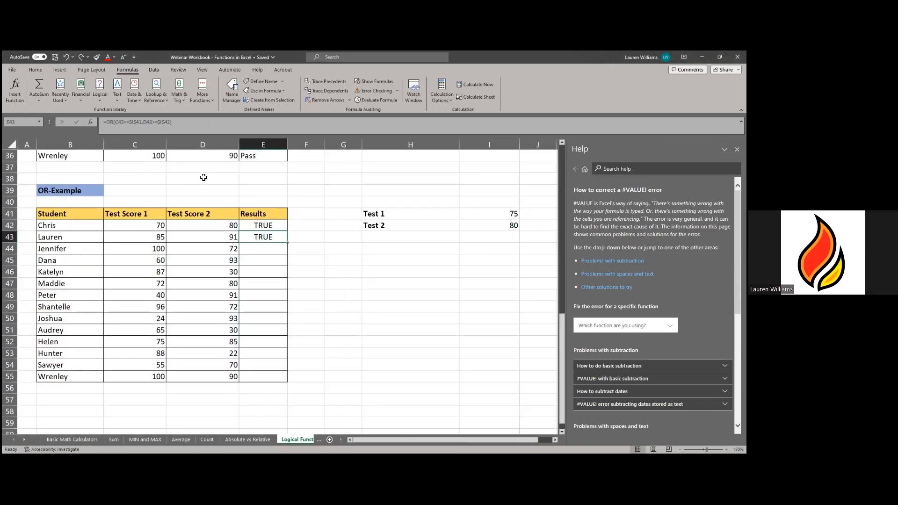
pyautogui.click(297, 251)
pyautogui.click(283, 228)
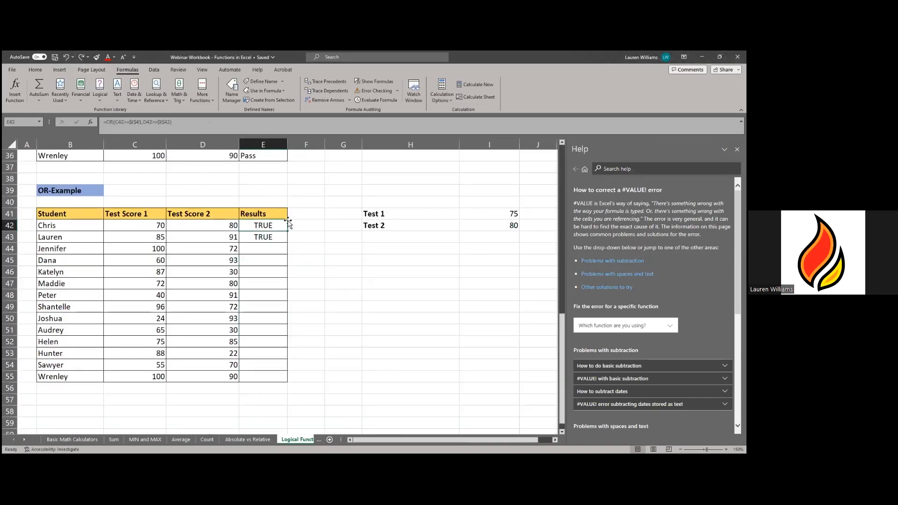
# - Switch to the VLOOKUP employee sheet
pyautogui.click(24, 439)
pyautogui.click(281, 439)
pyautogui.click(304, 377)
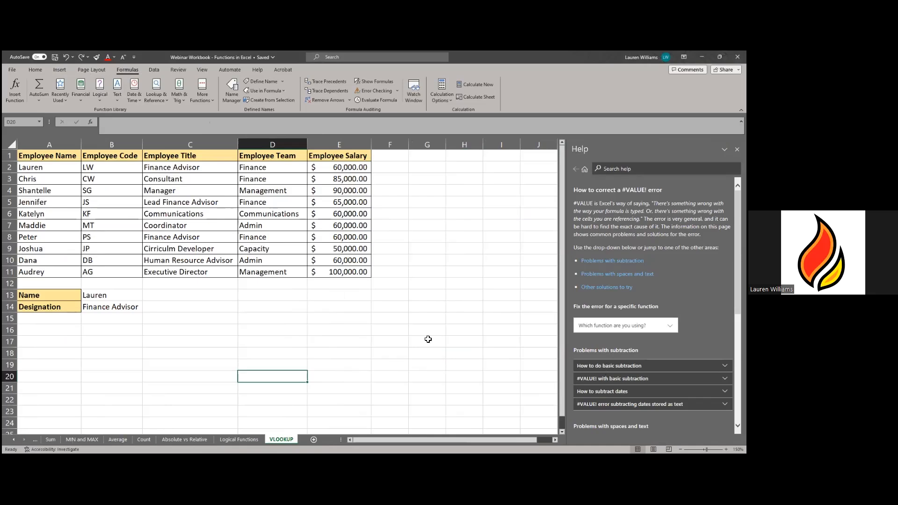
pyautogui.click(262, 352)
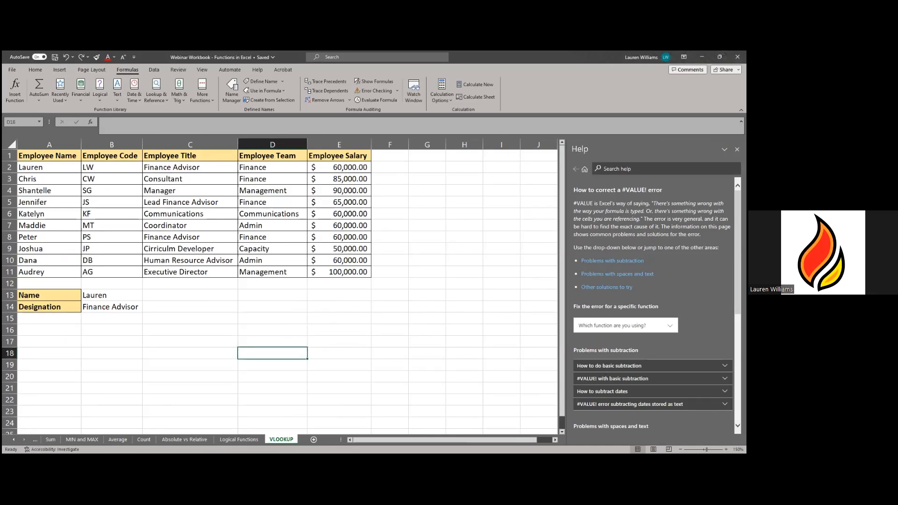
pyautogui.click(184, 340)
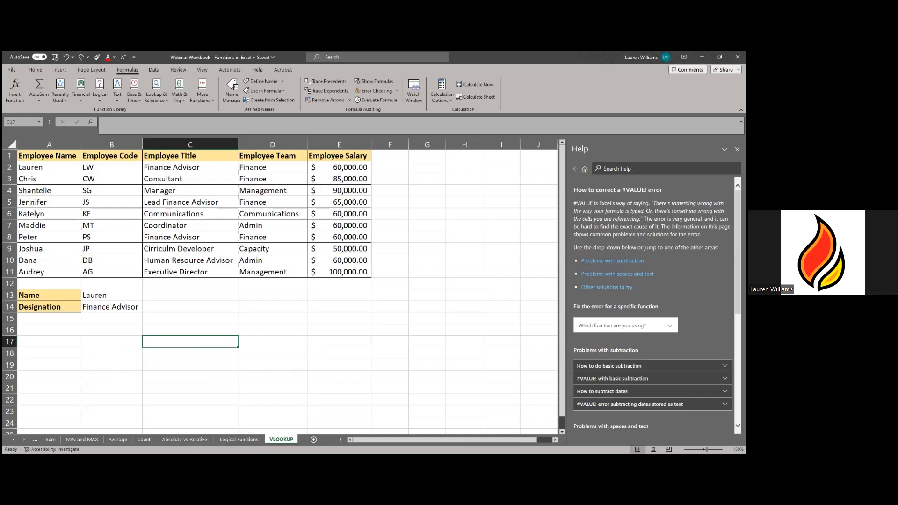
pyautogui.click(107, 296)
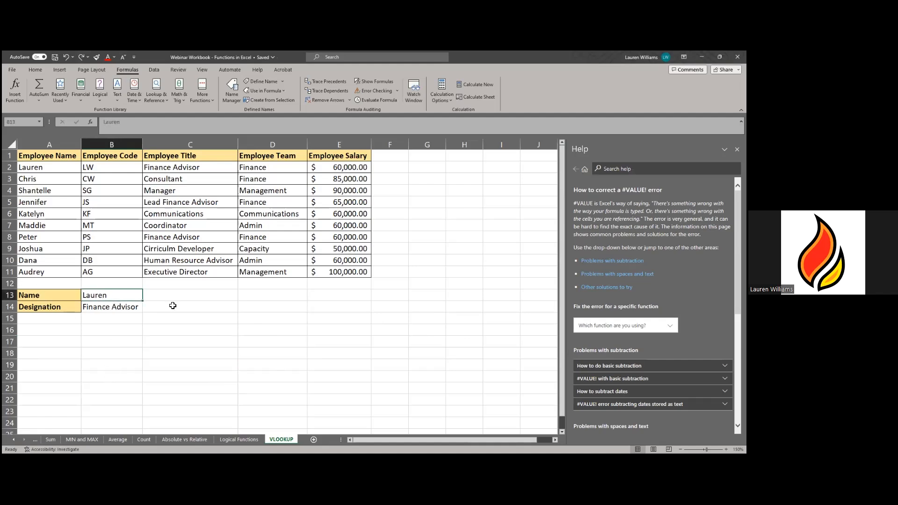
pyautogui.click(117, 333)
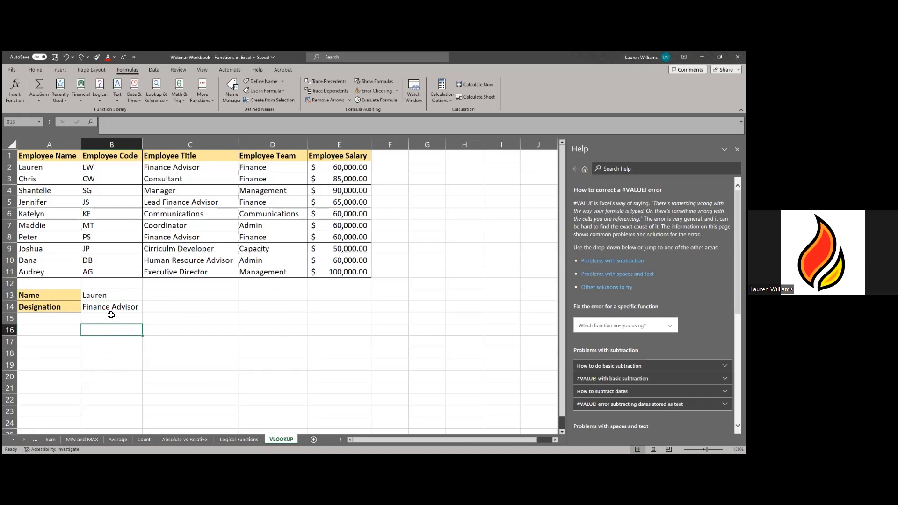
pyautogui.click(110, 298)
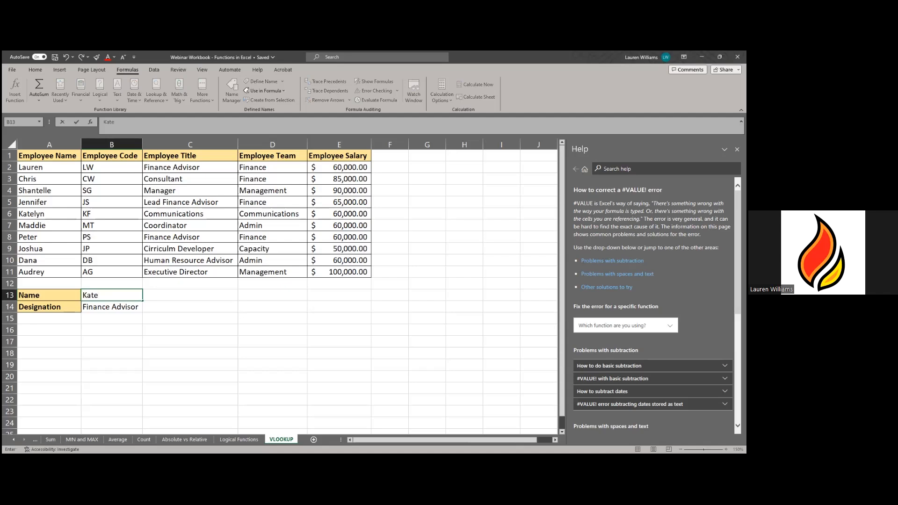
pyautogui.press('Return')
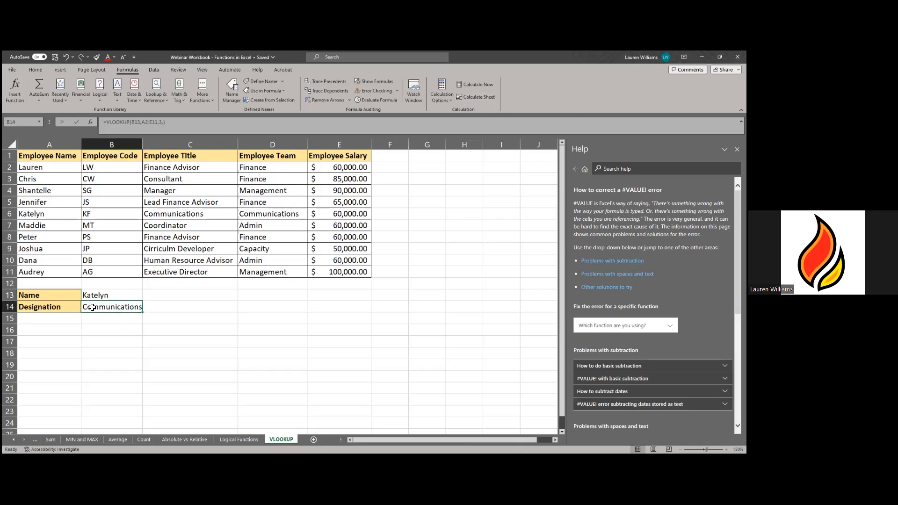
pyautogui.click(106, 294)
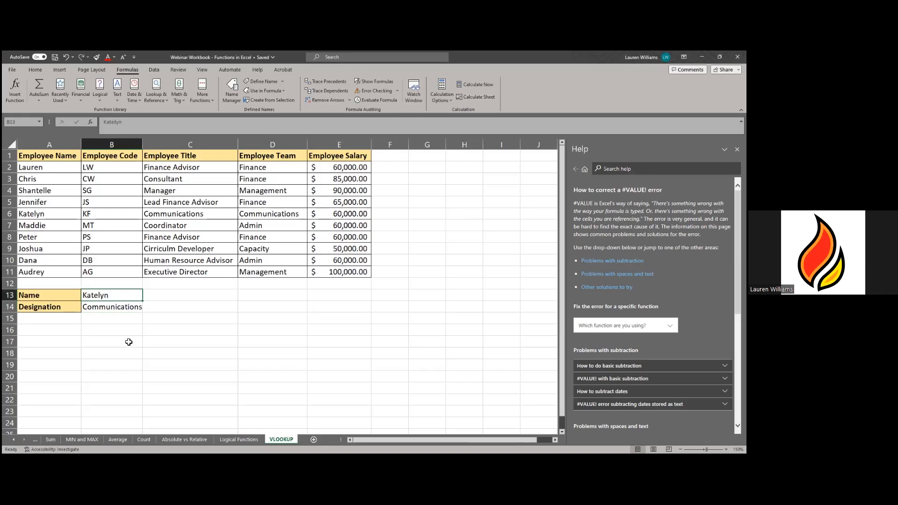
pyautogui.click(105, 311)
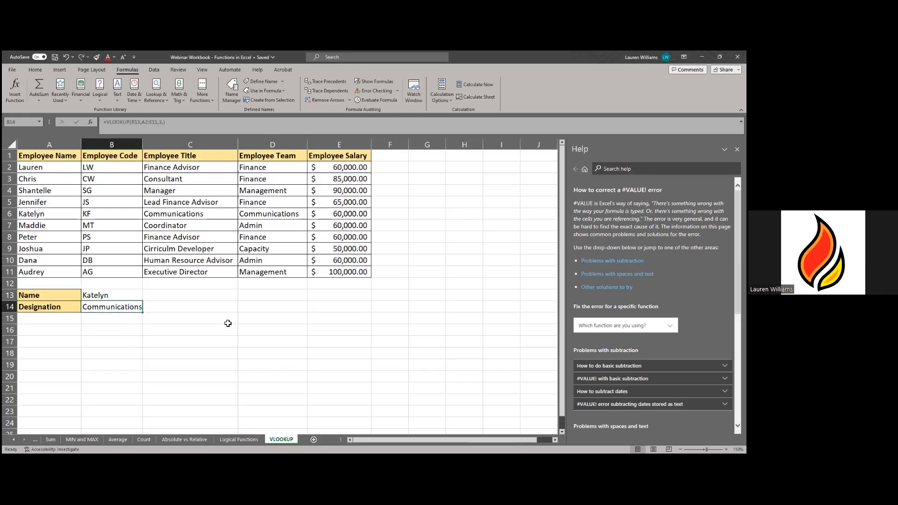
pyautogui.click(133, 297)
pyautogui.write('D')
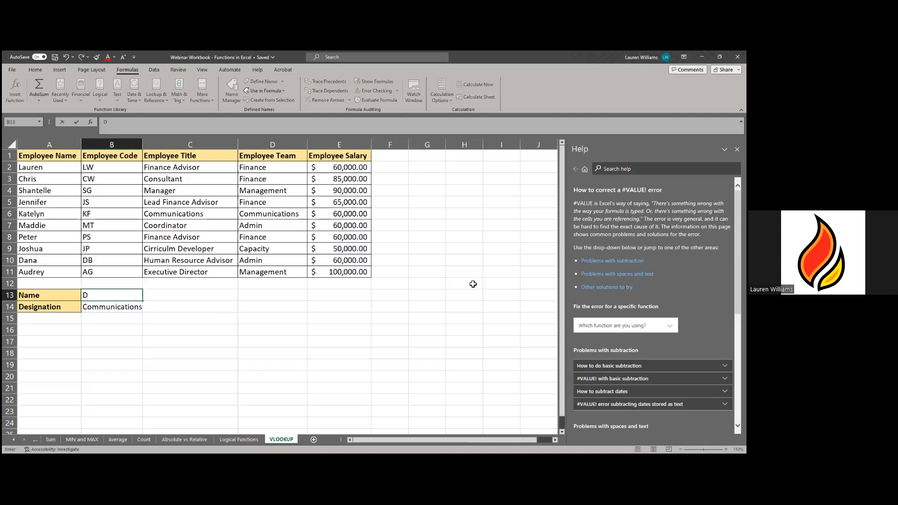
pyautogui.write('ana')
pyautogui.press('Return')
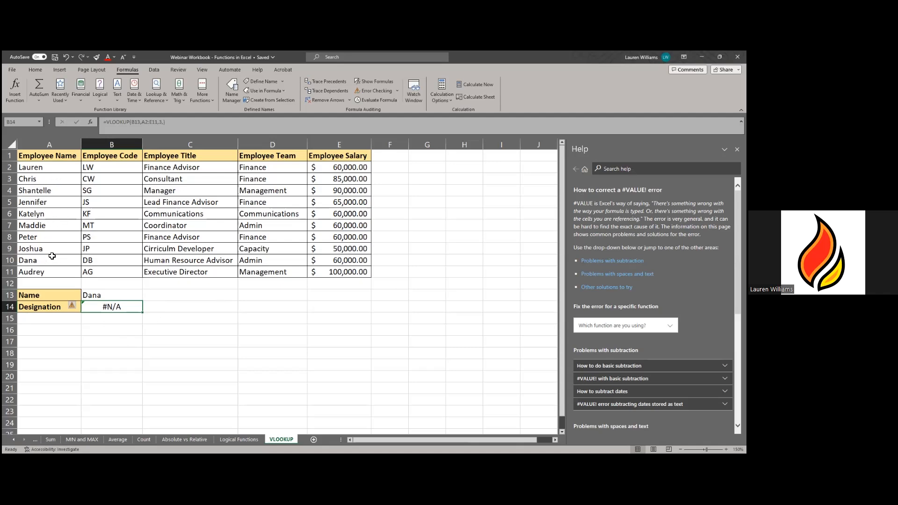
pyautogui.click(130, 294)
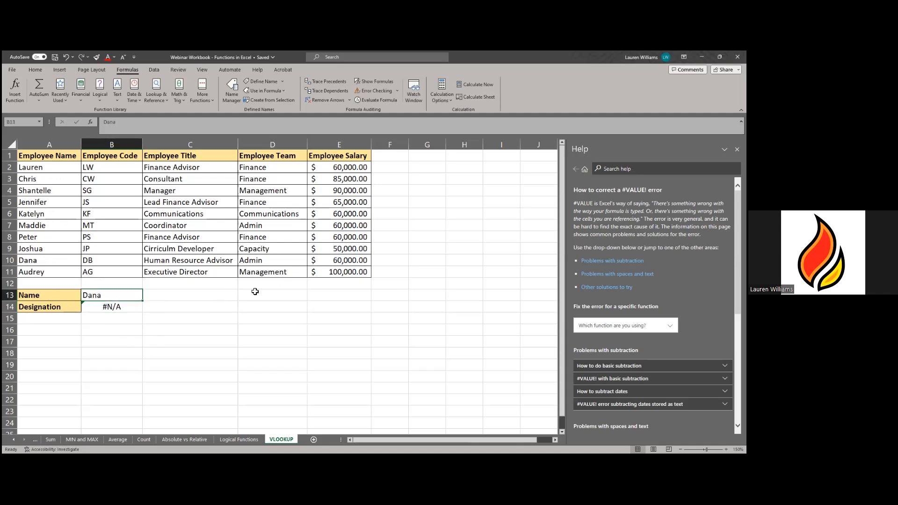
pyautogui.write('Kately')
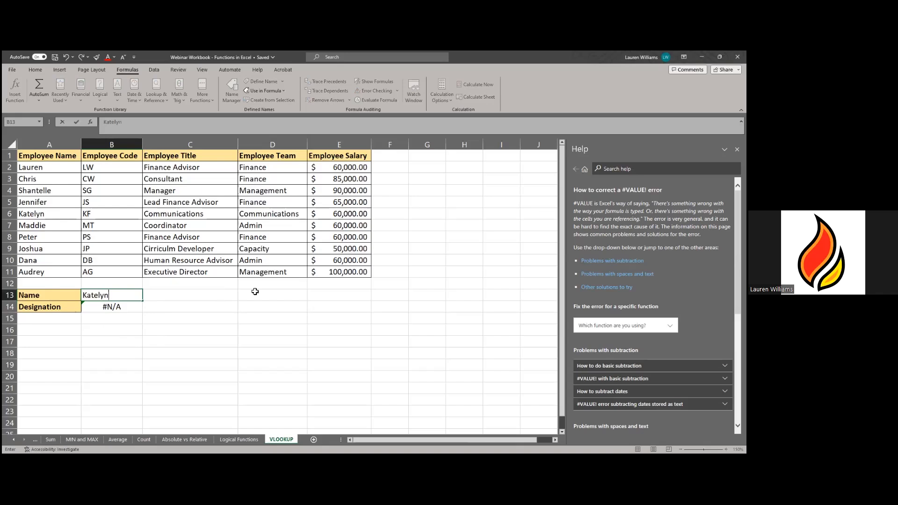
pyautogui.press('Return')
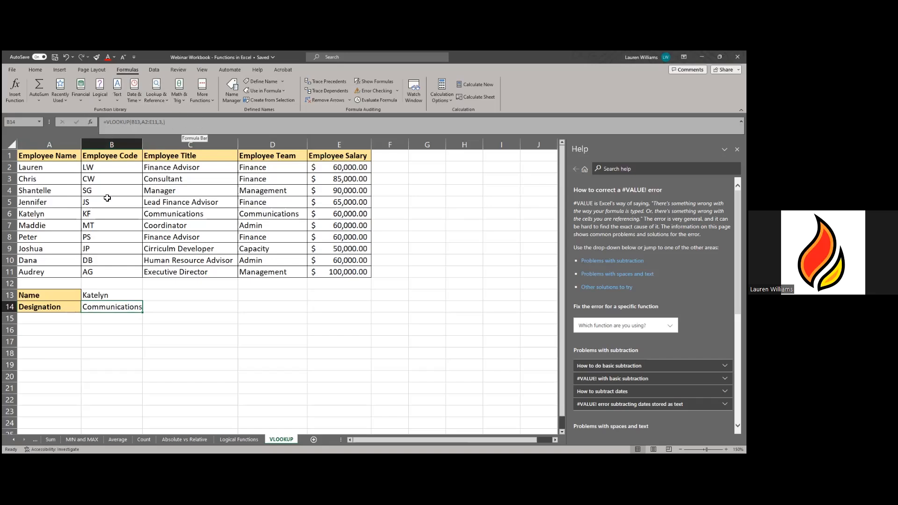
# - Start =VLOOKUP(B15,A2:E11 in B16, using B15 as lookup value and the employee table as range
pyautogui.click(99, 331)
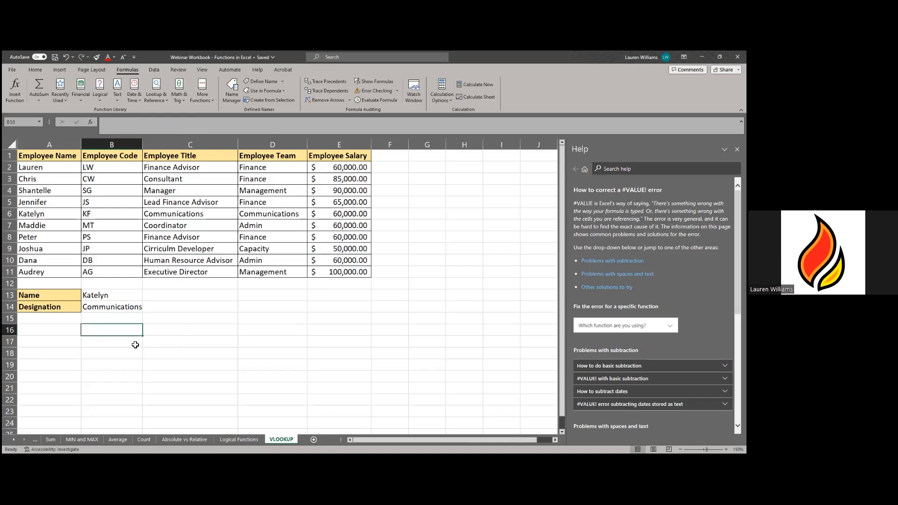
pyautogui.write('=')
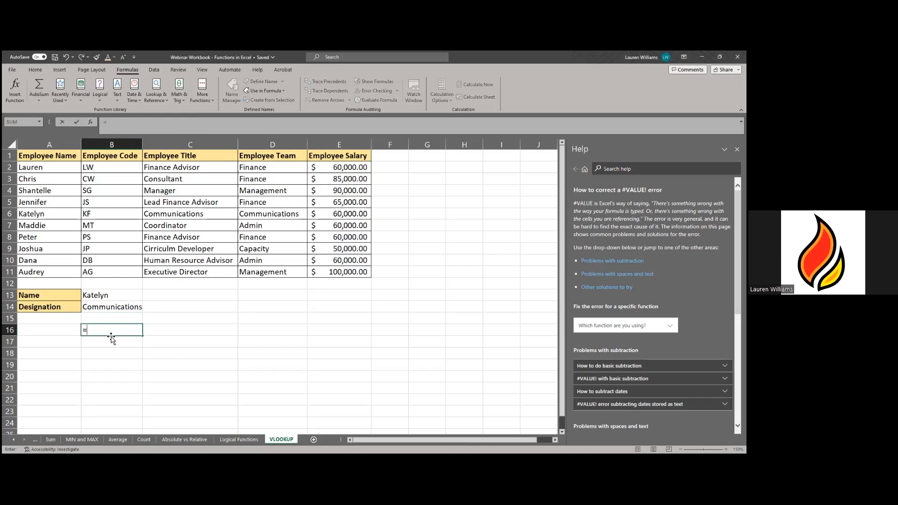
pyautogui.write('VLOOKUP')
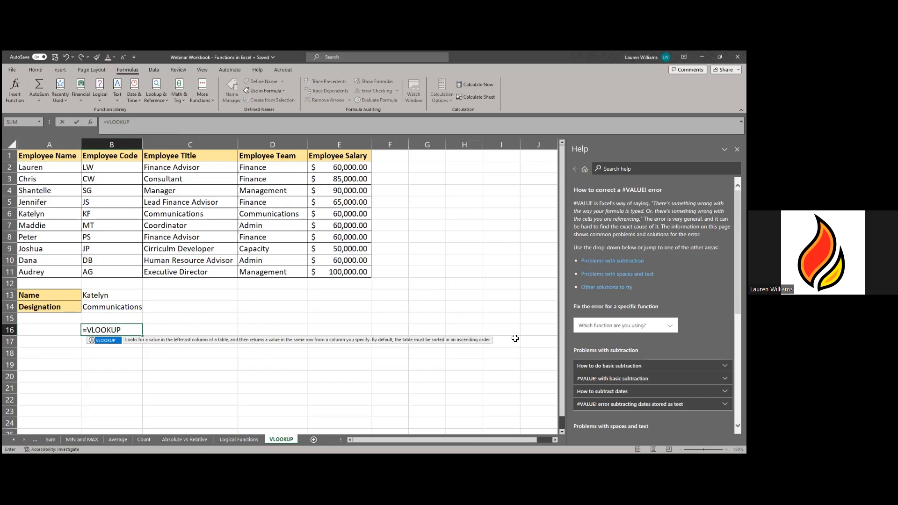
pyautogui.doubleClick(105, 344)
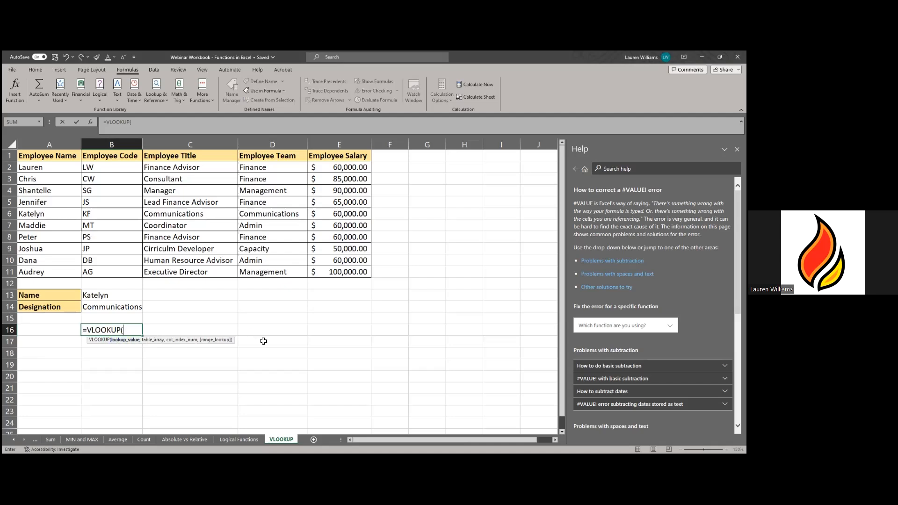
pyautogui.click(111, 319)
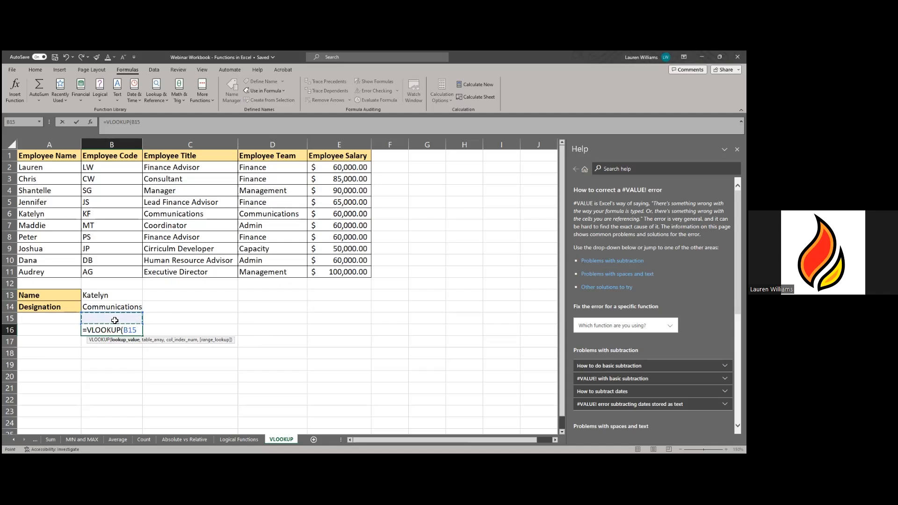
pyautogui.write(',')
pyautogui.moveTo(63, 168); pyautogui.dragTo(148, 171)
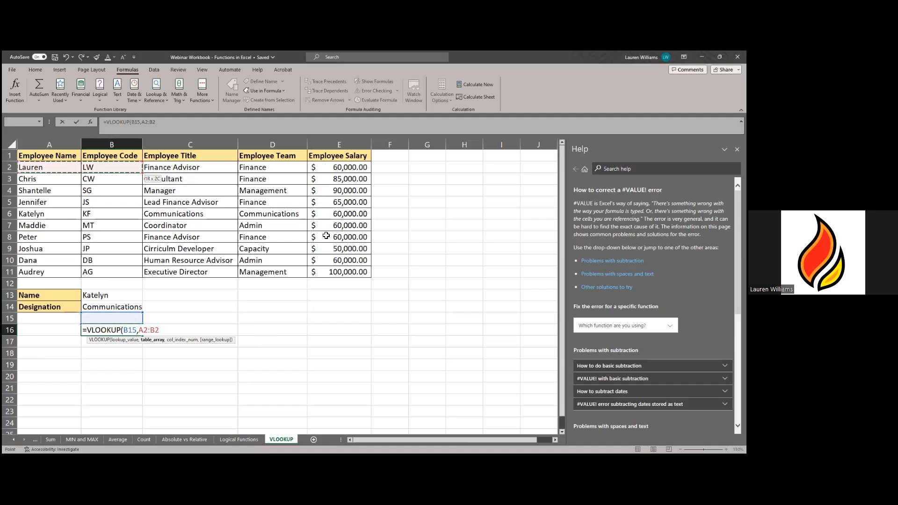
pyautogui.moveTo(327, 265); pyautogui.dragTo(327, 272)
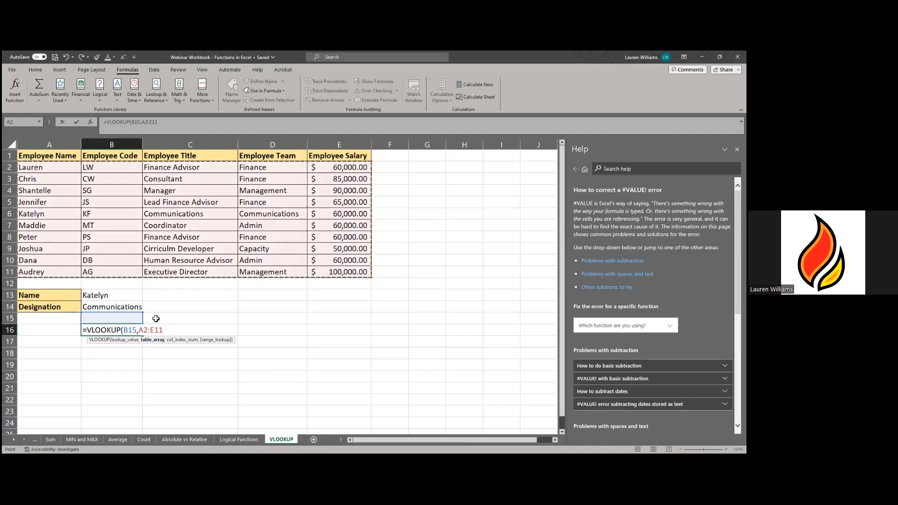
# - Complete and enter B16 as =VLOOKUP(B15,A2:E11,3,FALSE) for an exact match on column 3
pyautogui.write(',3')
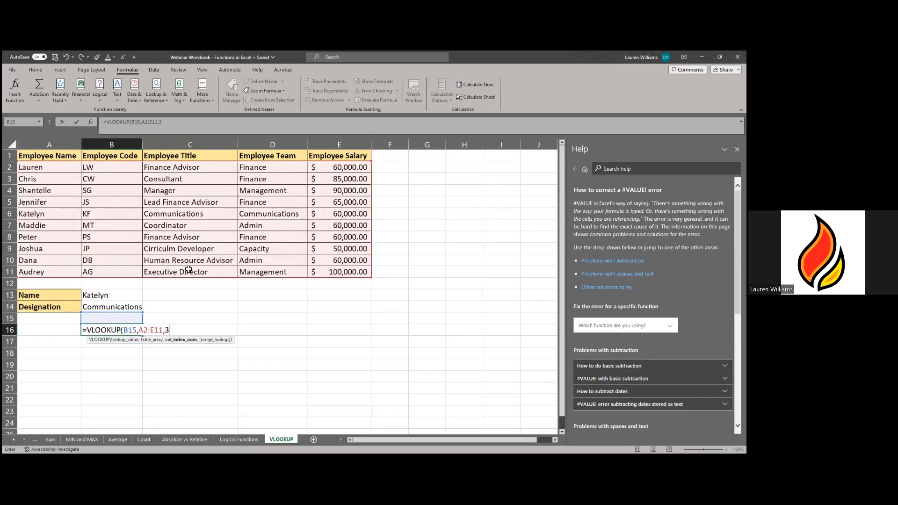
pyautogui.write(',')
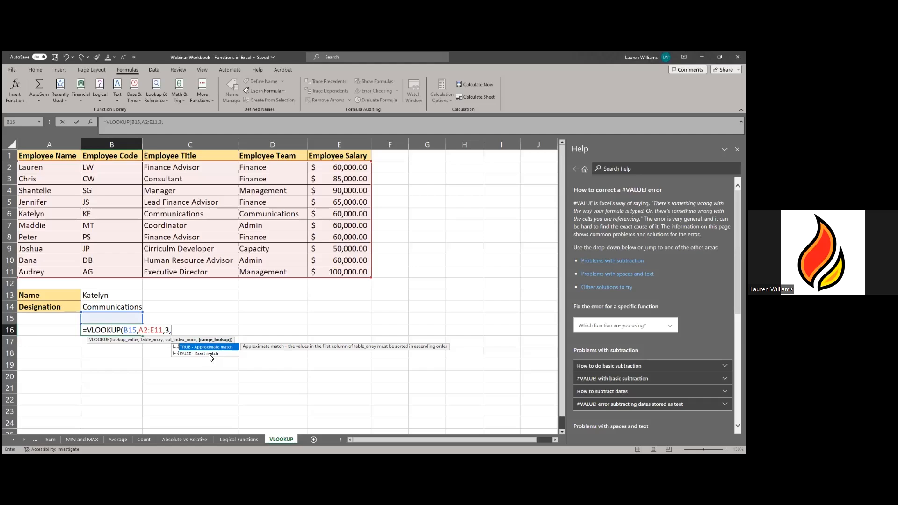
pyautogui.click(209, 354)
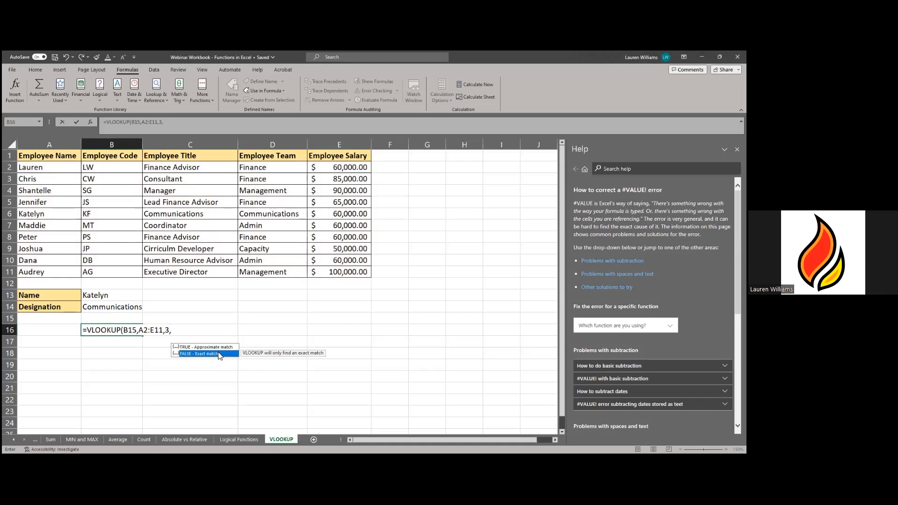
pyautogui.doubleClick(219, 354)
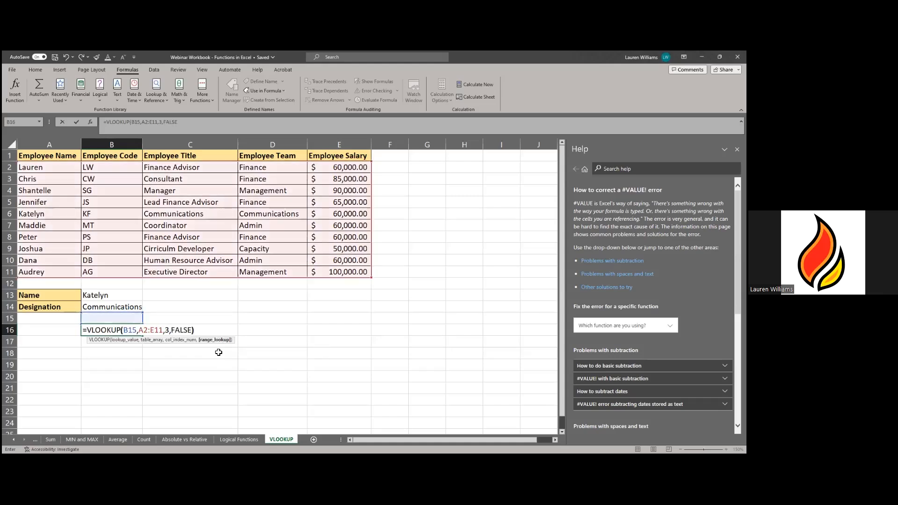
pyautogui.write(')')
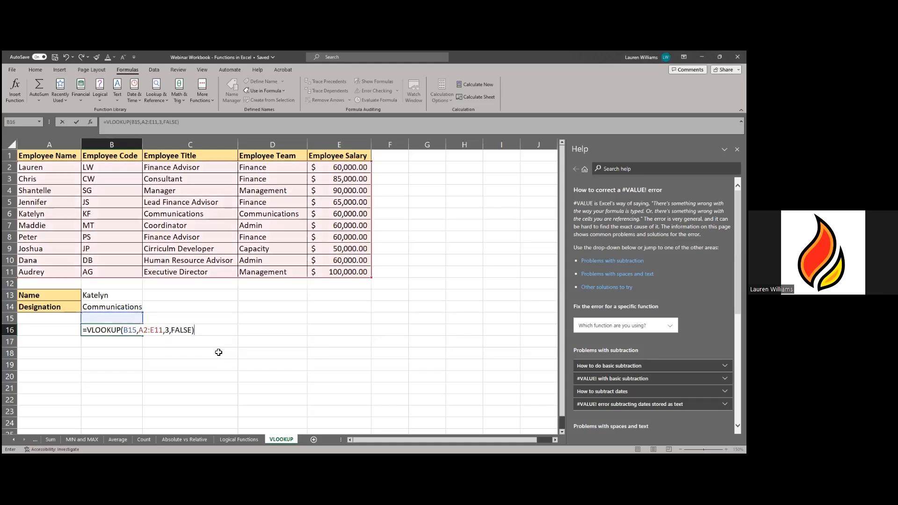
pyautogui.press('Return')
# - Compare the empty name cell B15 with the #N/A lookup result in B16
pyautogui.click(127, 321)
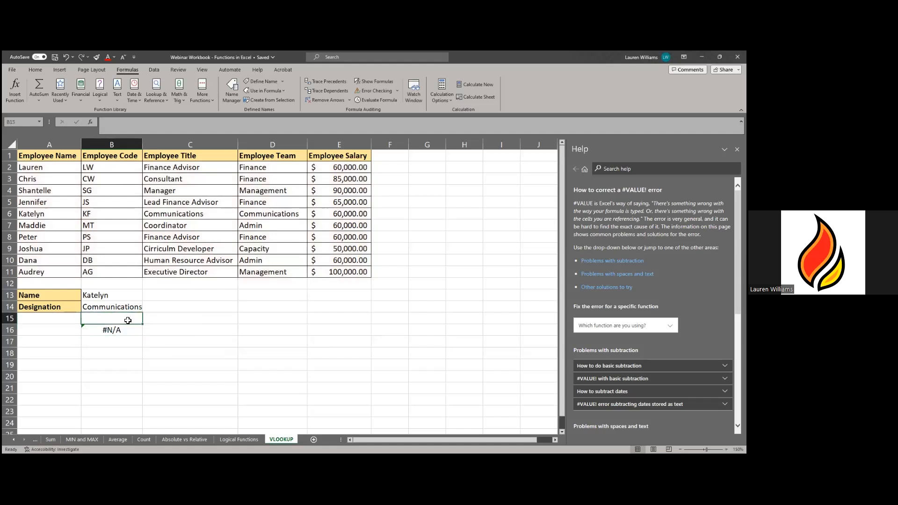
pyautogui.click(126, 332)
pyautogui.click(108, 317)
pyautogui.click(110, 330)
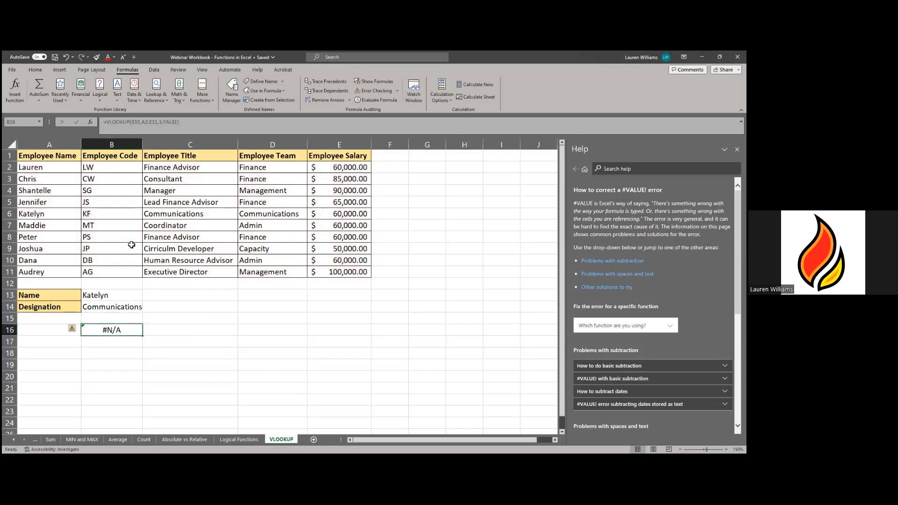
pyautogui.click(98, 318)
pyautogui.click(112, 333)
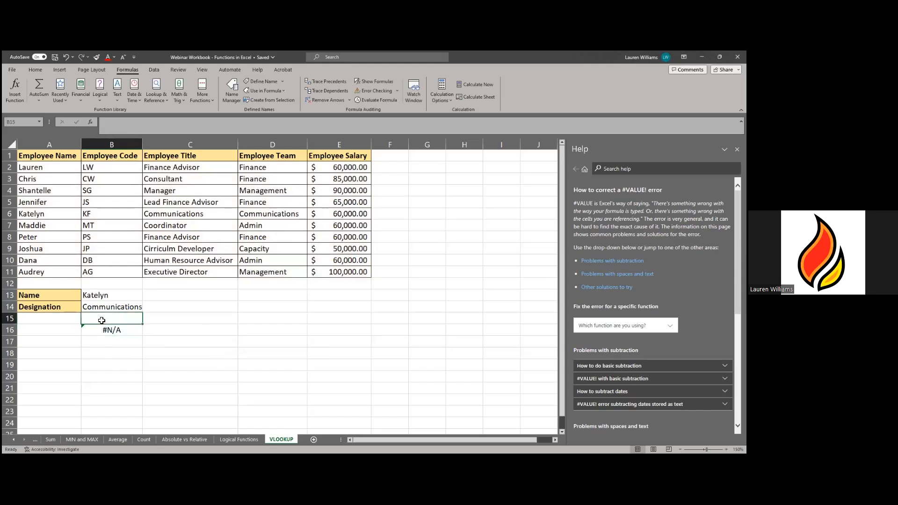
# - Enter an employee's name in B15 so the B16 lookup returns Manager
pyautogui.write('SHan')
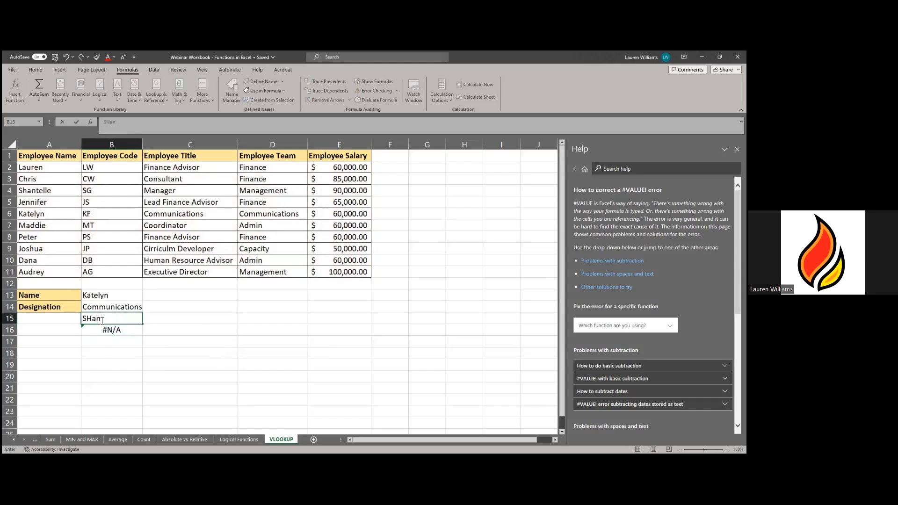
pyautogui.write('telle')
pyautogui.press('Return')
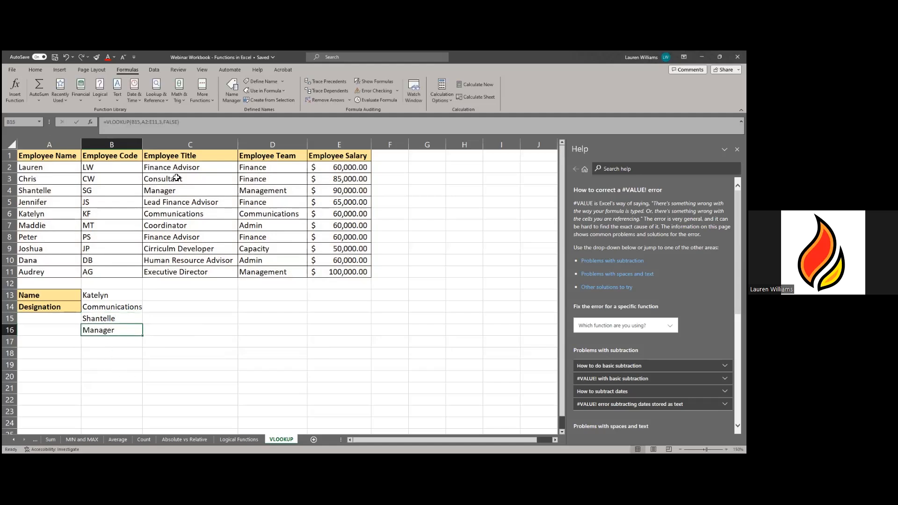
pyautogui.click(121, 318)
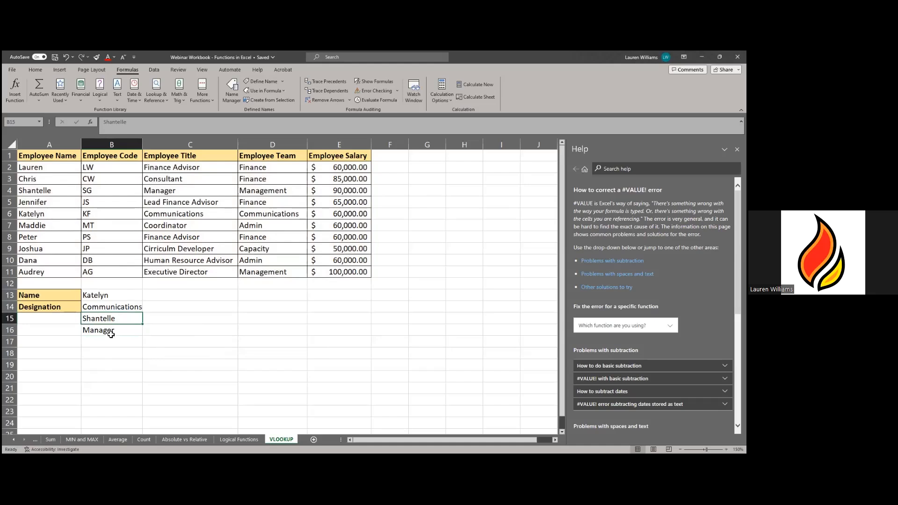
pyautogui.click(111, 334)
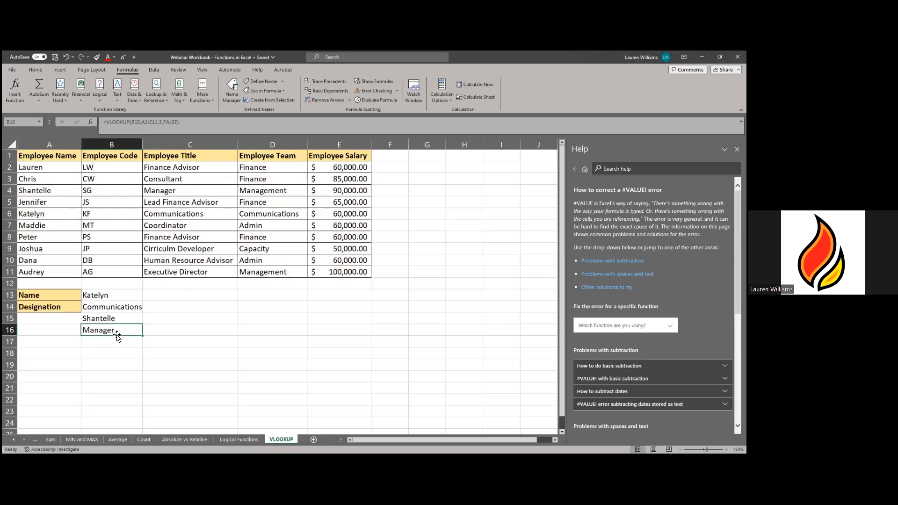
pyautogui.click(119, 318)
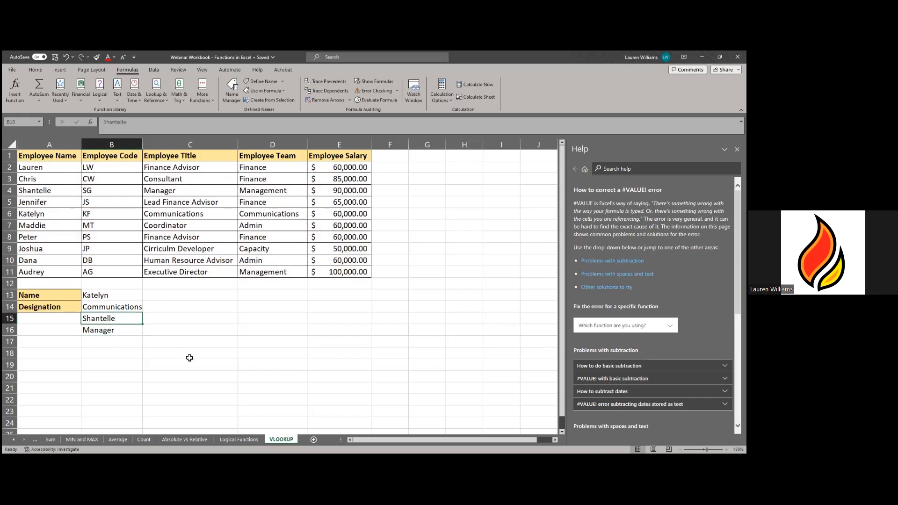
pyautogui.click(118, 335)
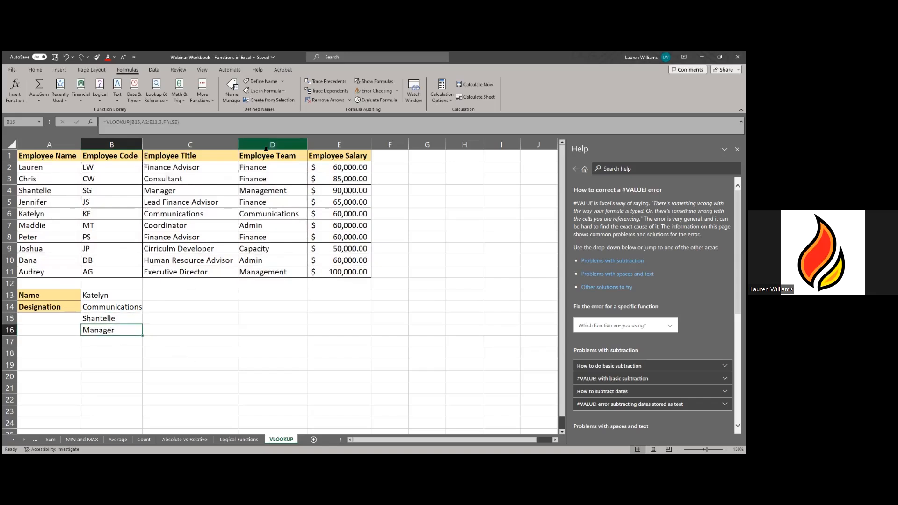
# - Change B16's column index from 3 to 4 so the lookup returns the team
pyautogui.click(198, 125)
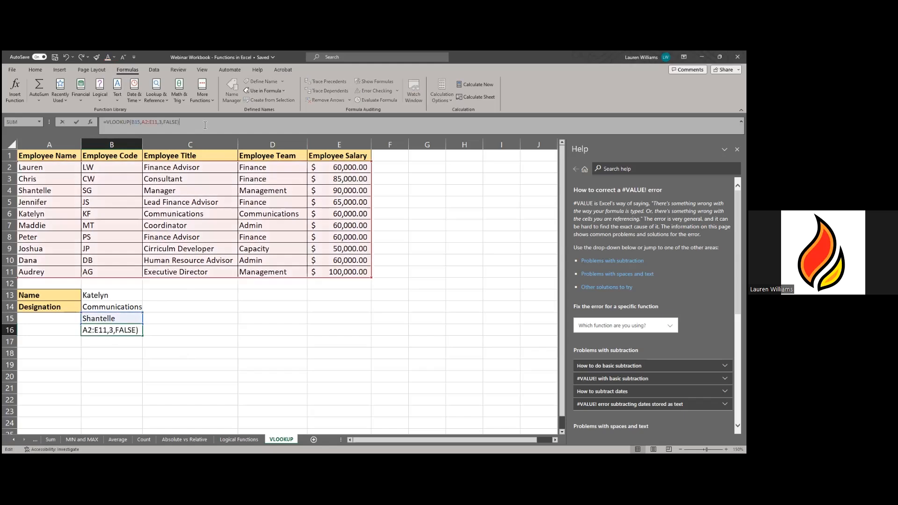
pyautogui.click(162, 121)
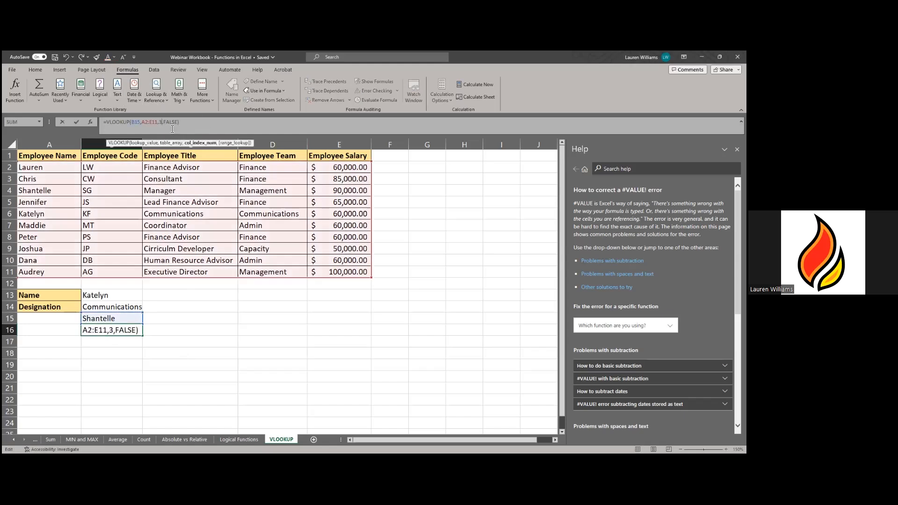
pyautogui.press('BackSpace')
pyautogui.write('4')
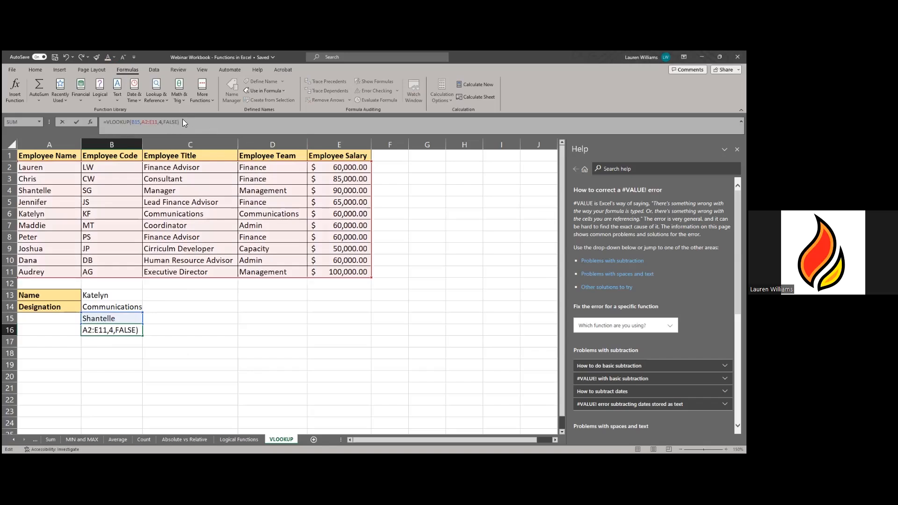
pyautogui.press('Return')
# - Enter a listed employee's name in B15 and confirm the lookup returns Admin
pyautogui.moveTo(287, 192); pyautogui.dragTo(23, 200)
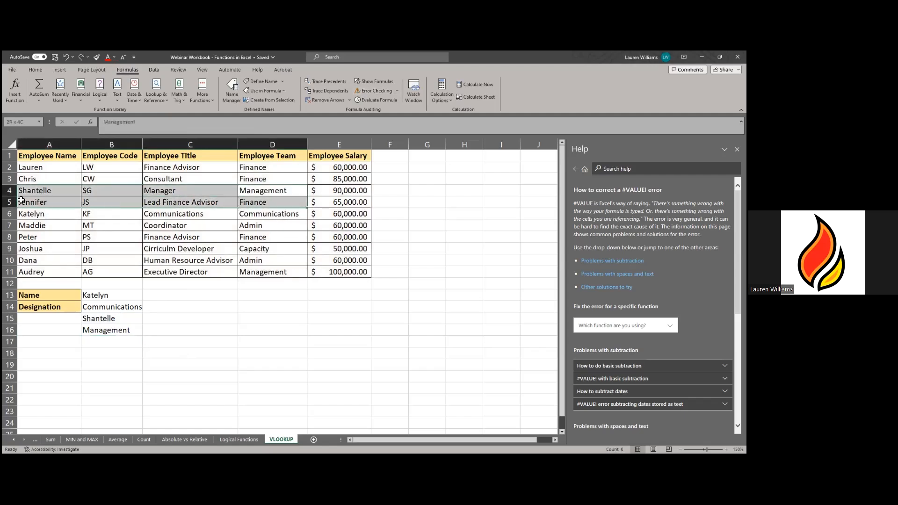
pyautogui.click(105, 317)
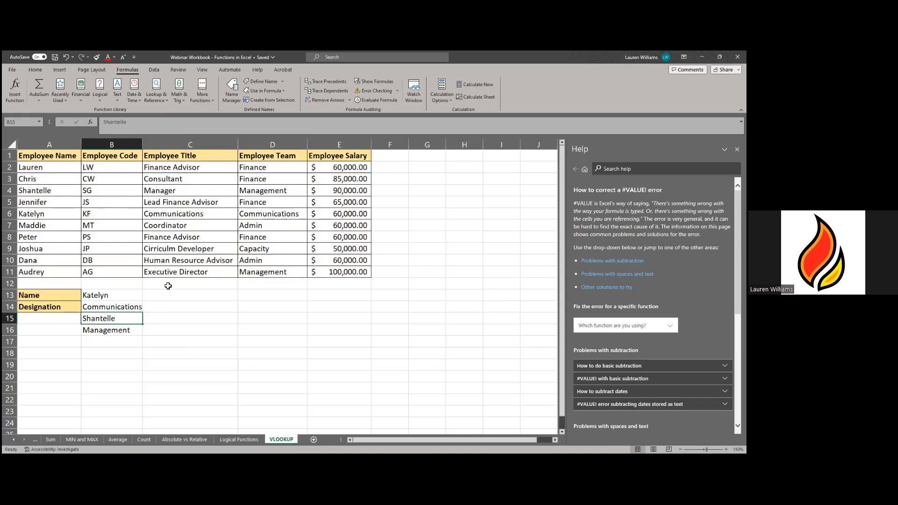
pyautogui.write('Maddie')
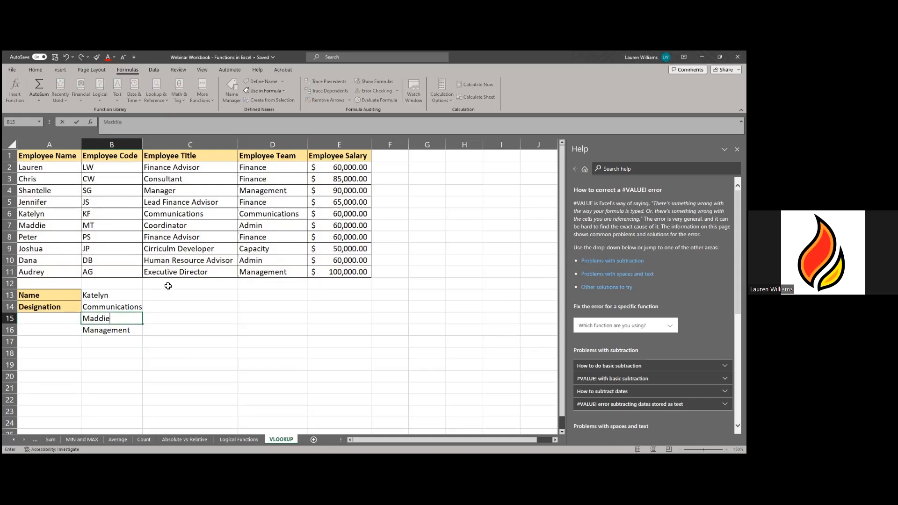
pyautogui.press('Return')
pyautogui.click(270, 229)
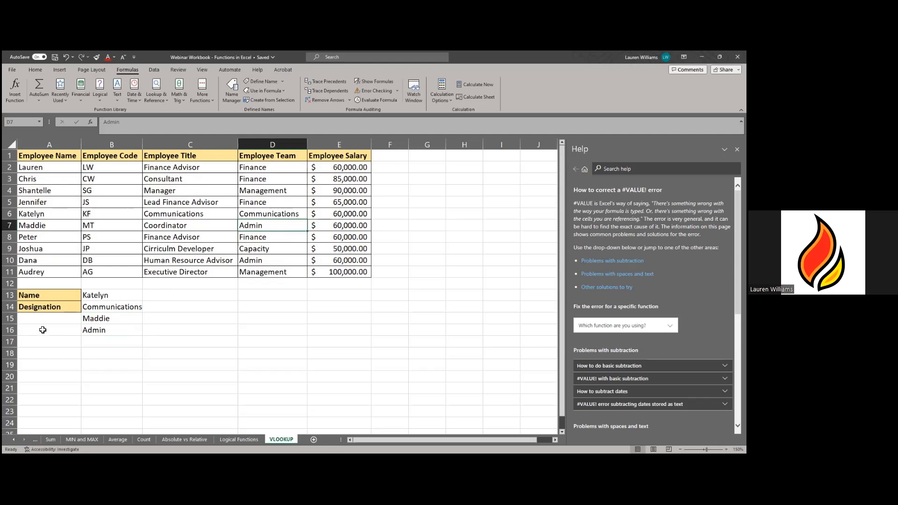
# - Enter another employee's name in B15; the B16 team lookup shows #N/A
pyautogui.click(112, 318)
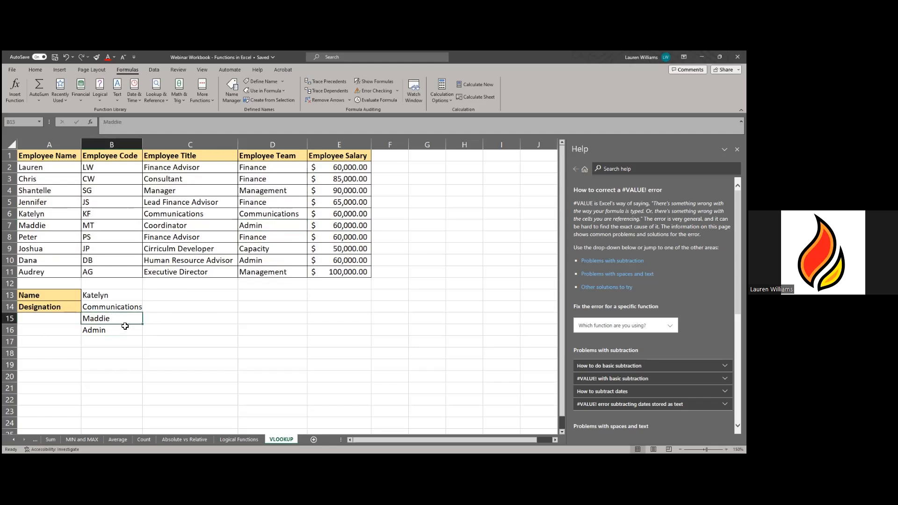
pyautogui.click(117, 330)
pyautogui.click(120, 318)
pyautogui.click(121, 307)
pyautogui.click(121, 295)
pyautogui.click(124, 316)
pyautogui.write('Dana')
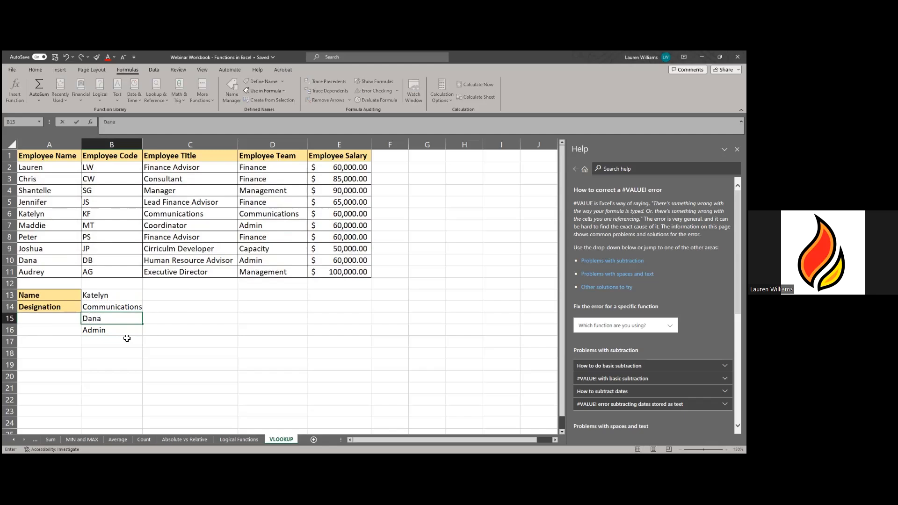
pyautogui.press('Return')
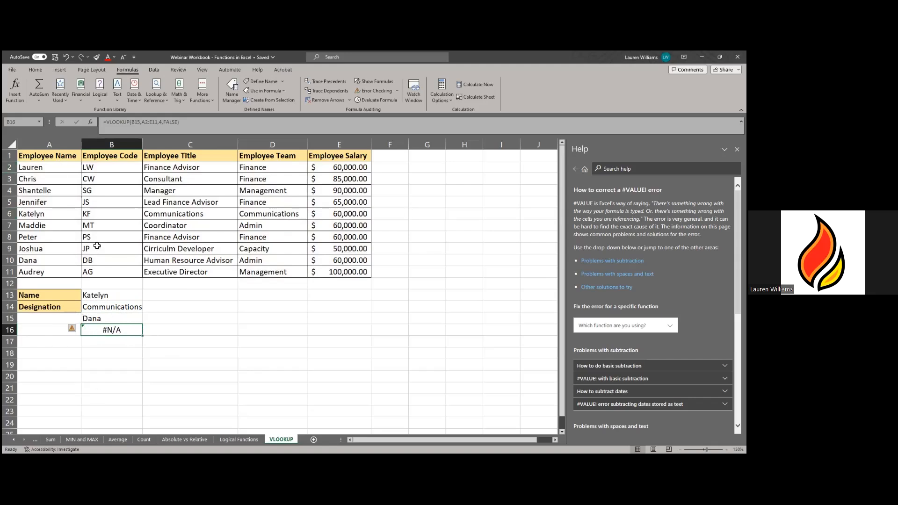
pyautogui.click(118, 321)
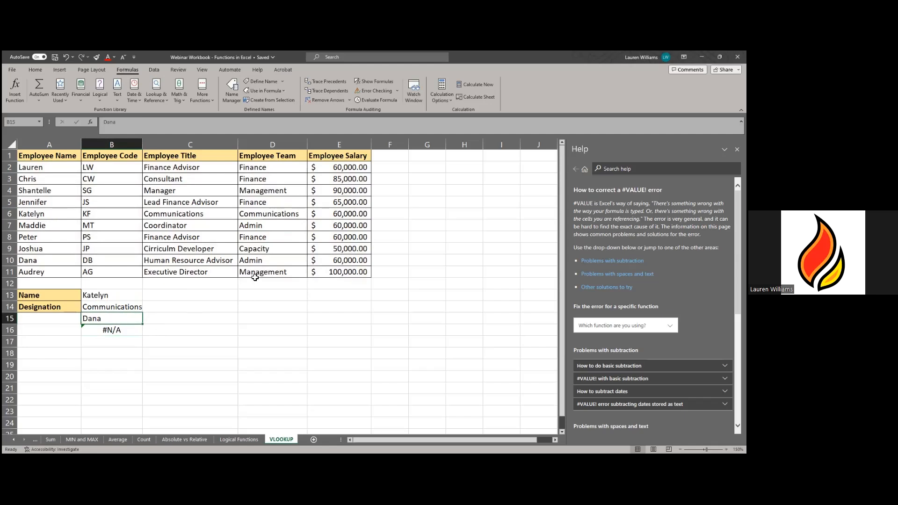
pyautogui.click(47, 260)
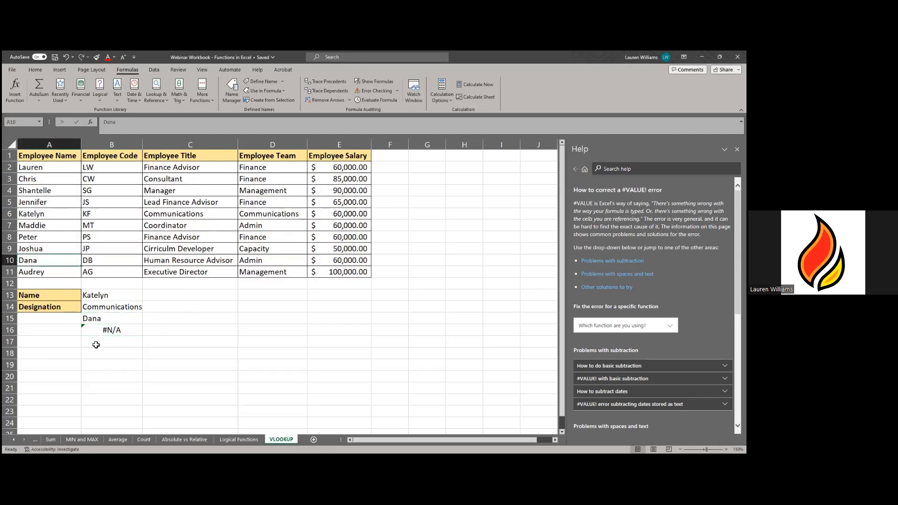
pyautogui.click(132, 124)
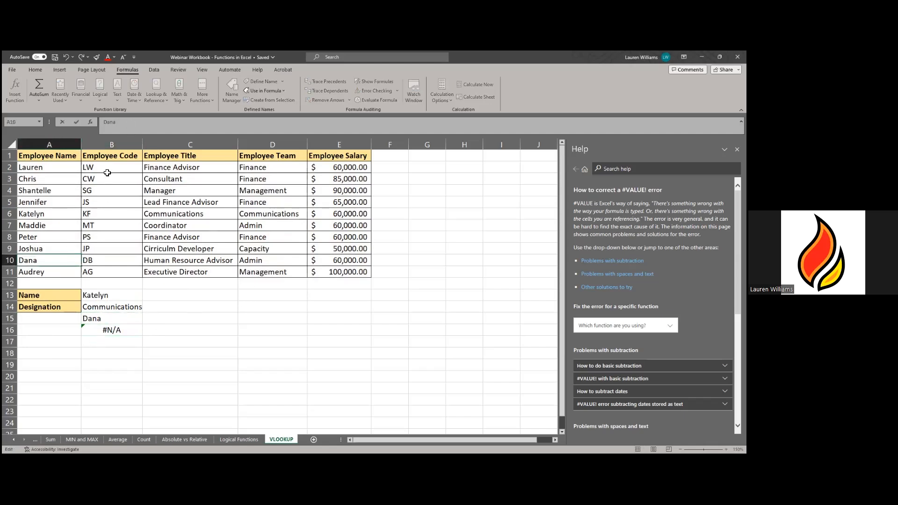
pyautogui.doubleClick(65, 262)
pyautogui.click(64, 262)
pyautogui.press('Return')
pyautogui.click(123, 332)
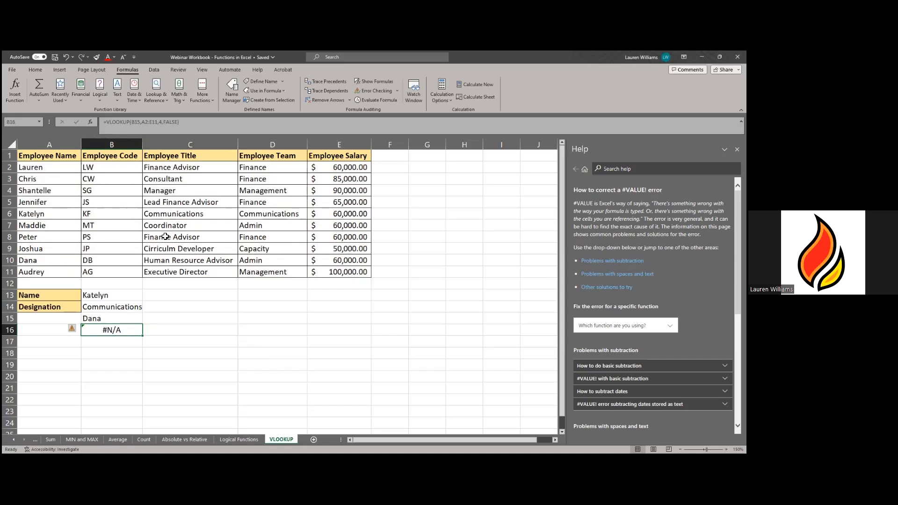
pyautogui.click(179, 123)
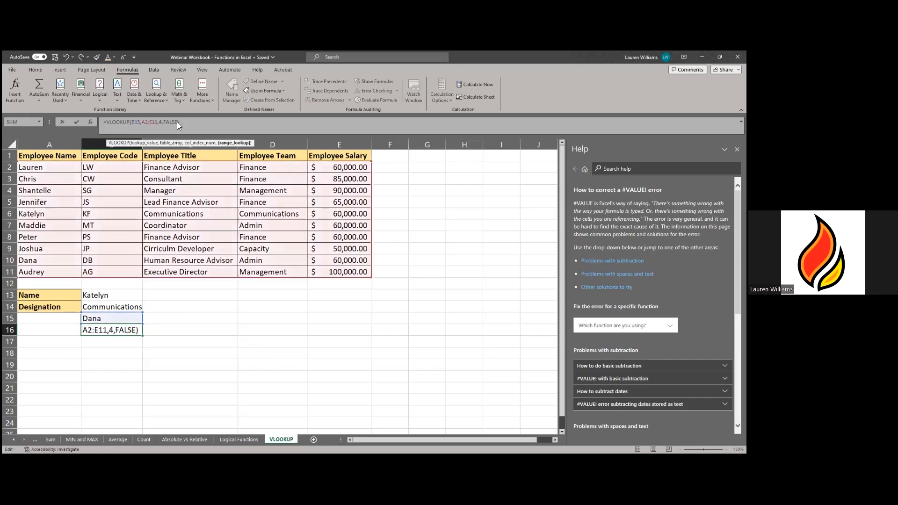
pyautogui.press('BackSpace')
pyautogui.press('BackSpace')
pyautogui.press('BackSpace')
pyautogui.press('BackSpace')
pyautogui.press('BackSpace')
pyautogui.write('TRUE')
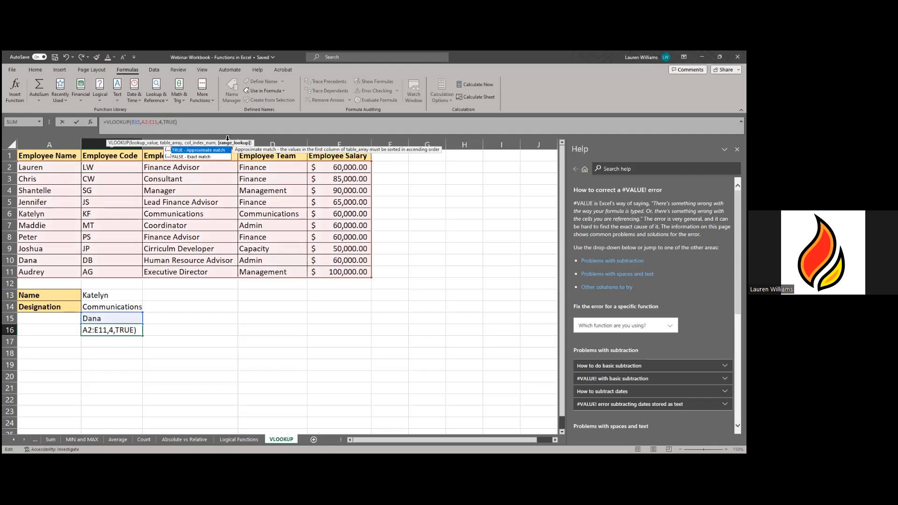
pyautogui.press('Return')
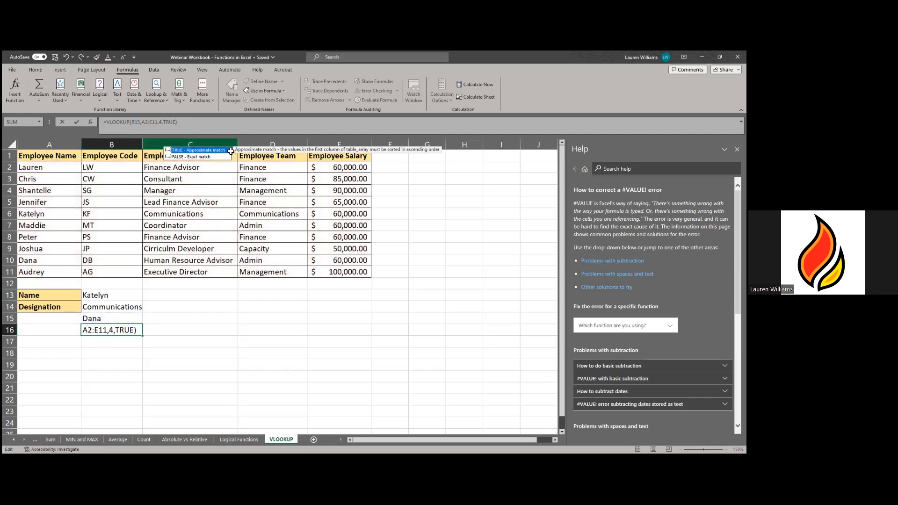
pyautogui.press('Return')
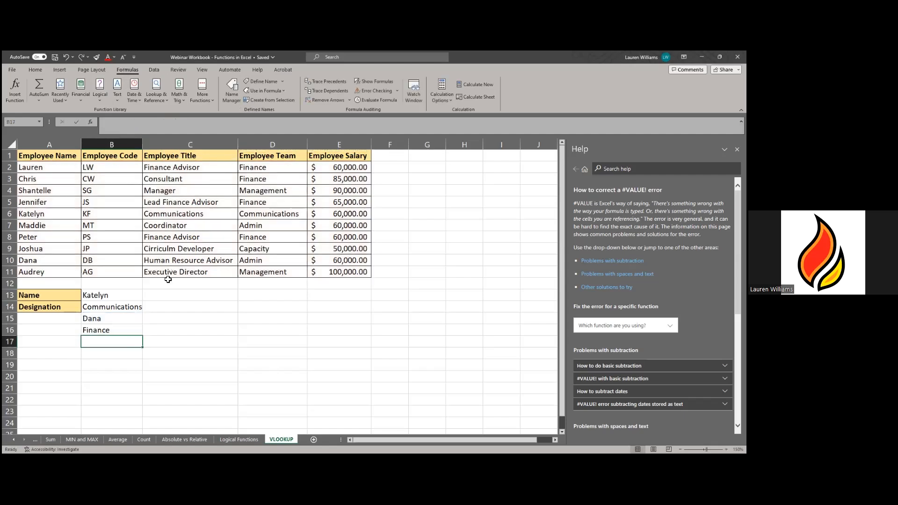
pyautogui.click(117, 332)
pyautogui.press('F2')
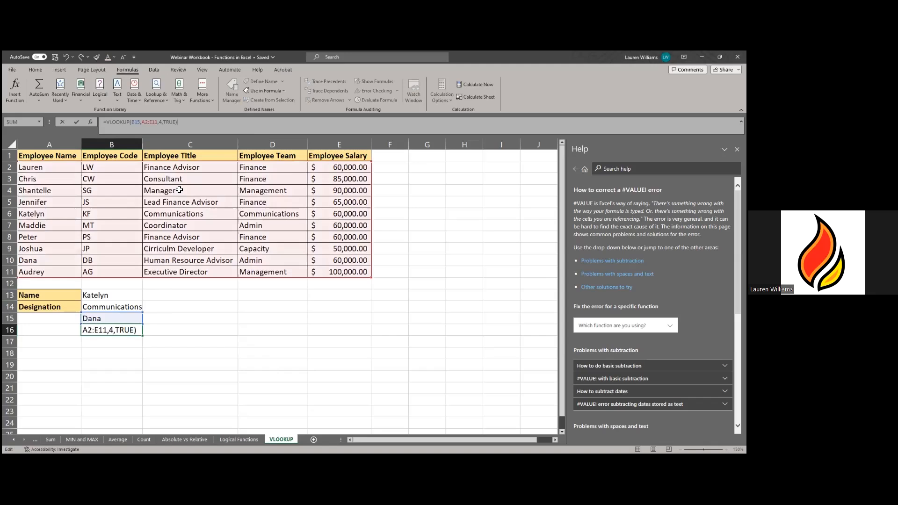
pyautogui.click(178, 324)
pyautogui.click(123, 317)
pyautogui.write('D')
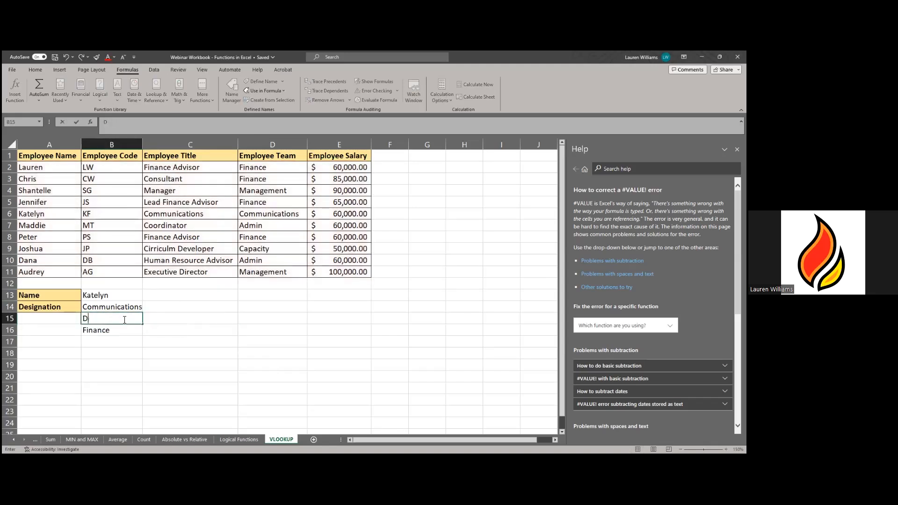
pyautogui.write('ana')
pyautogui.press('Return')
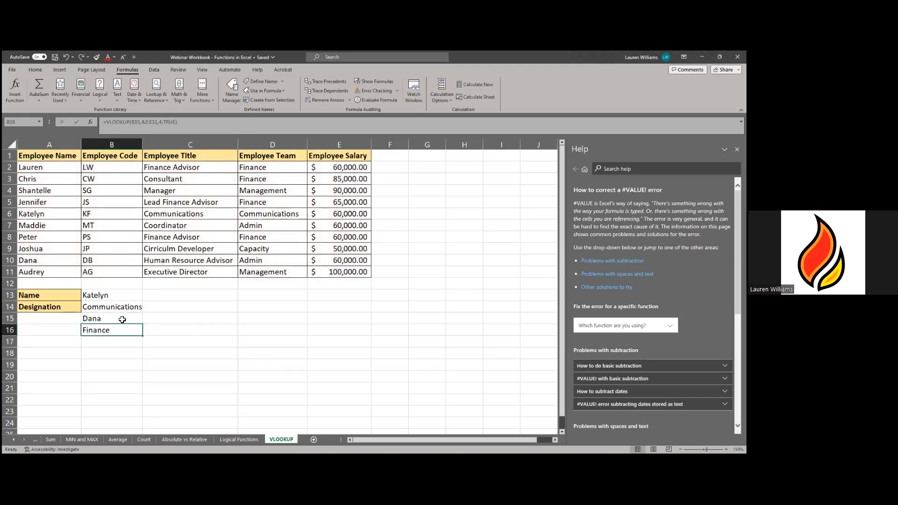
pyautogui.click(56, 261)
pyautogui.doubleClick(34, 261)
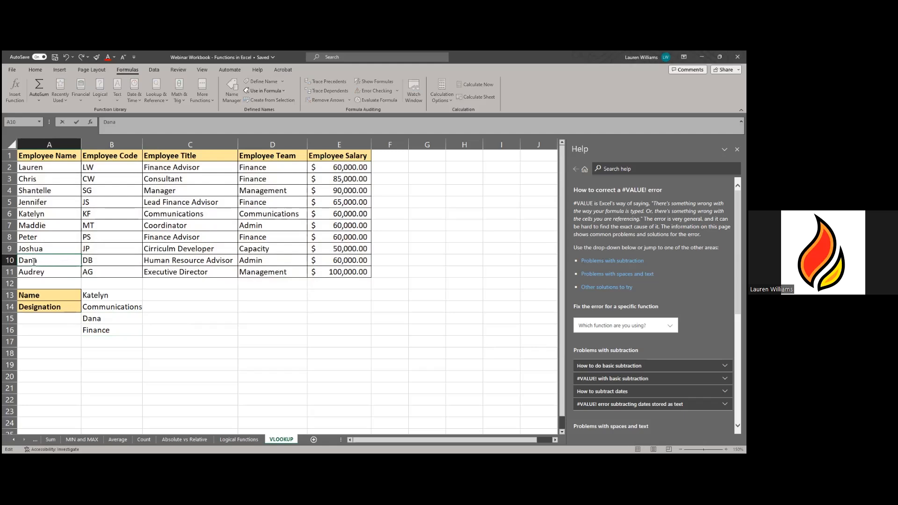
pyautogui.click(130, 333)
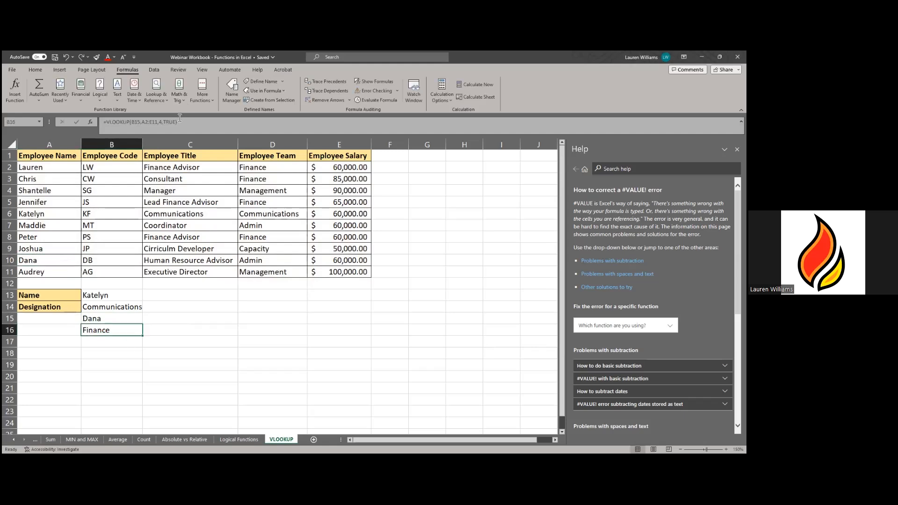
pyautogui.press('F2')
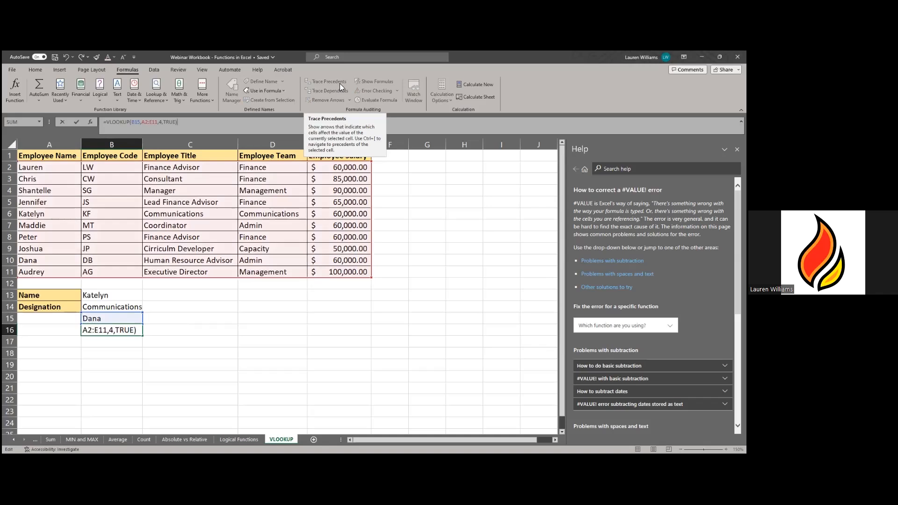
pyautogui.press('Left')
pyautogui.press('BackSpace')
pyautogui.press('BackSpace')
pyautogui.press('BackSpace')
pyautogui.press('BackSpace')
pyautogui.write('D')
pyautogui.write('ALS')
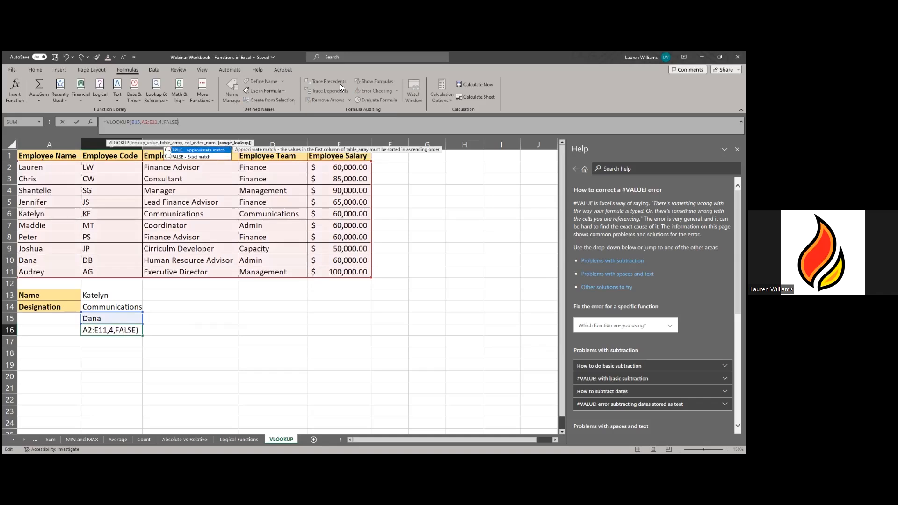
pyautogui.press('Return')
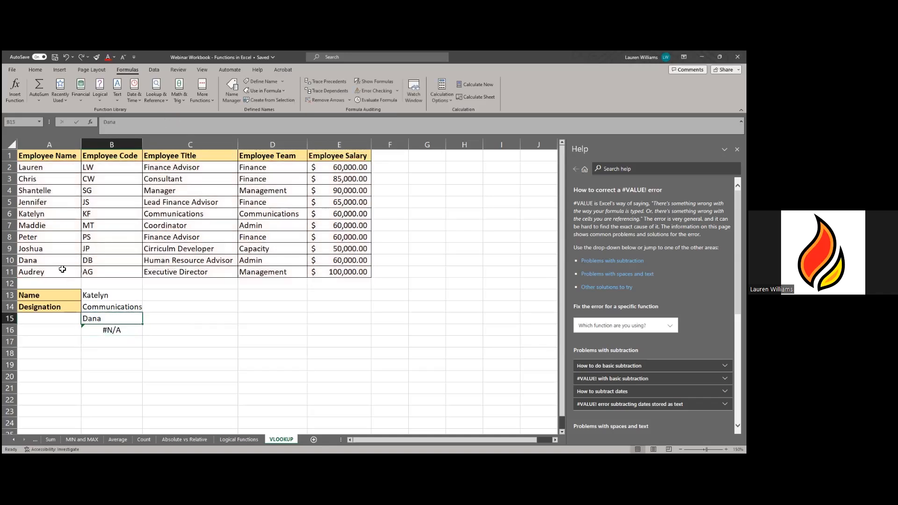
# - Remove the trailing space from the employee's name in A10
pyautogui.click(61, 262)
pyautogui.doubleClick(61, 262)
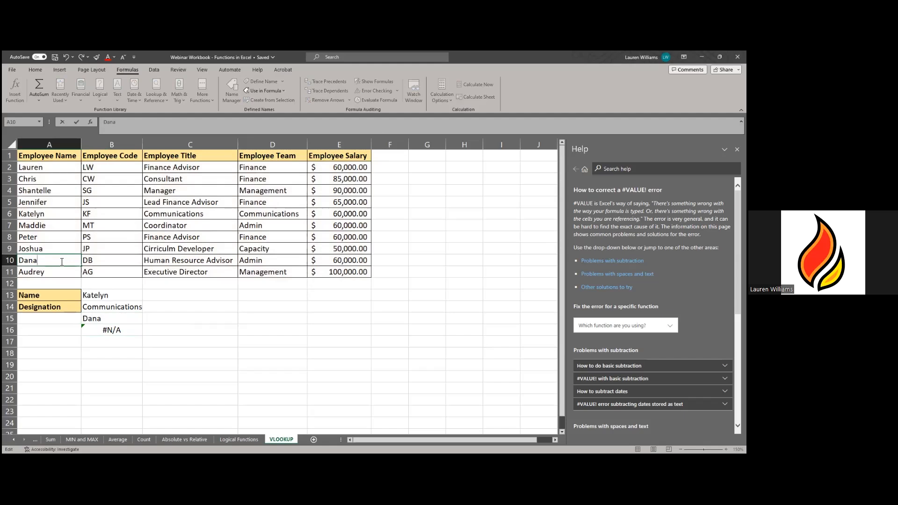
pyautogui.press('Return')
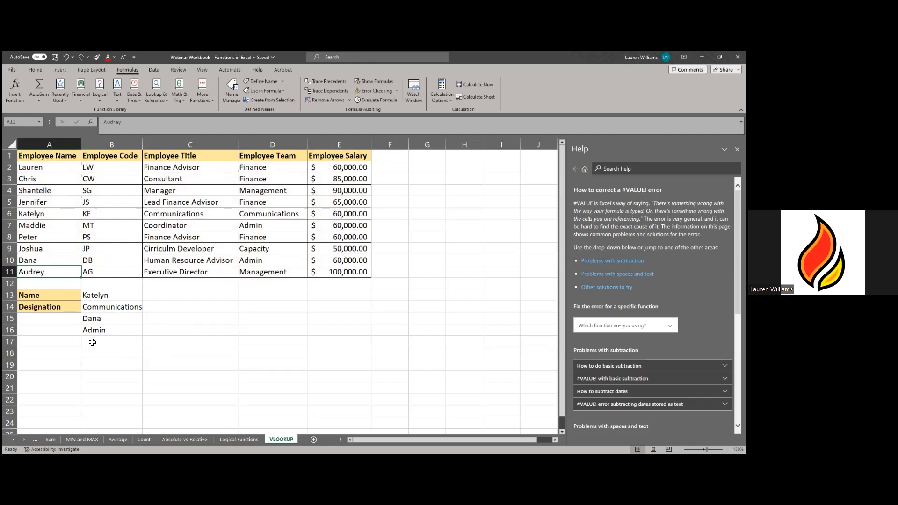
# - Verify the B16 team lookup now returns Admin for the name in B15
pyautogui.click(107, 333)
pyautogui.click(105, 319)
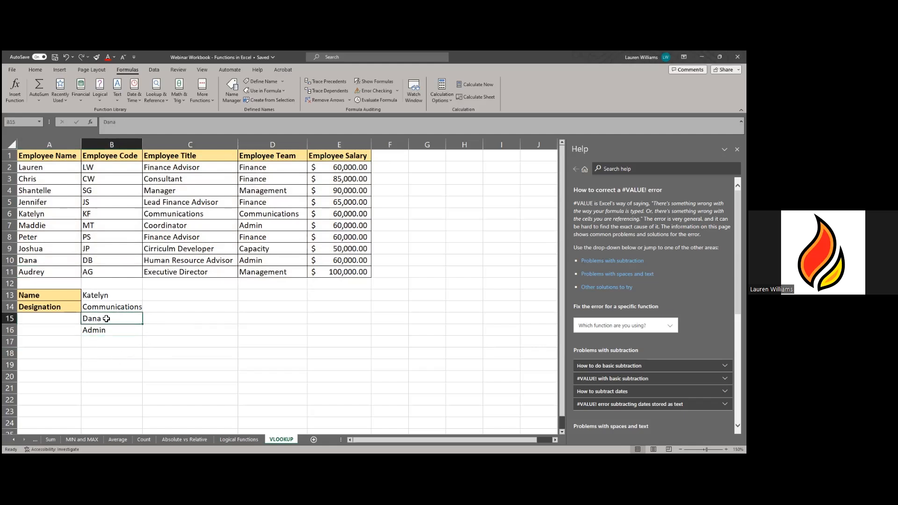
pyautogui.click(102, 304)
pyautogui.click(99, 294)
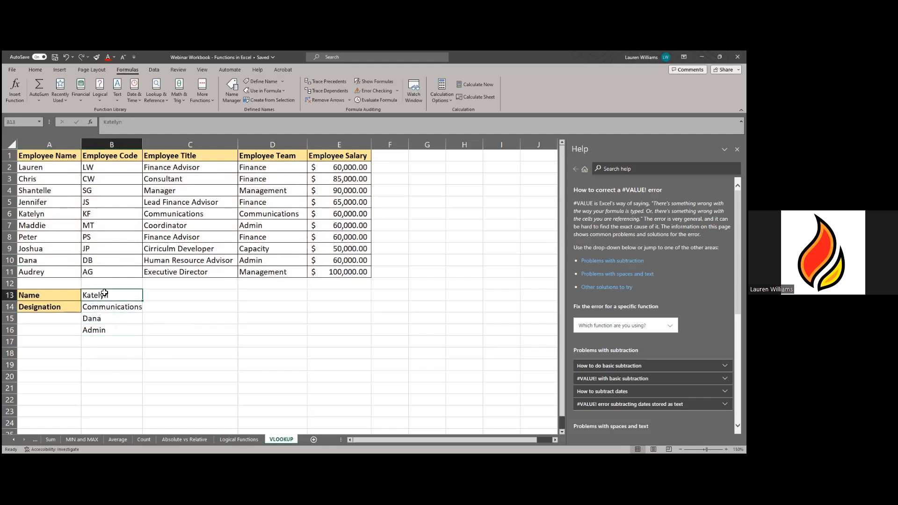
pyautogui.click(128, 331)
pyautogui.click(125, 319)
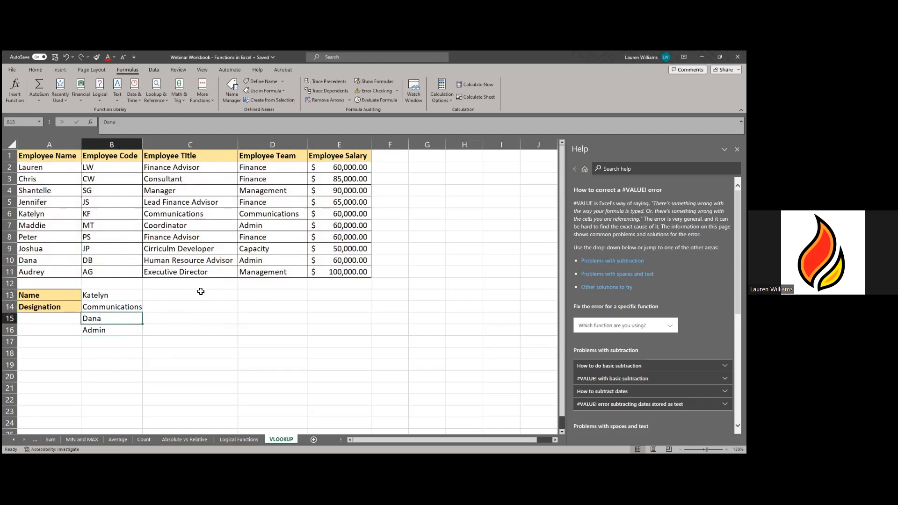
pyautogui.click(124, 329)
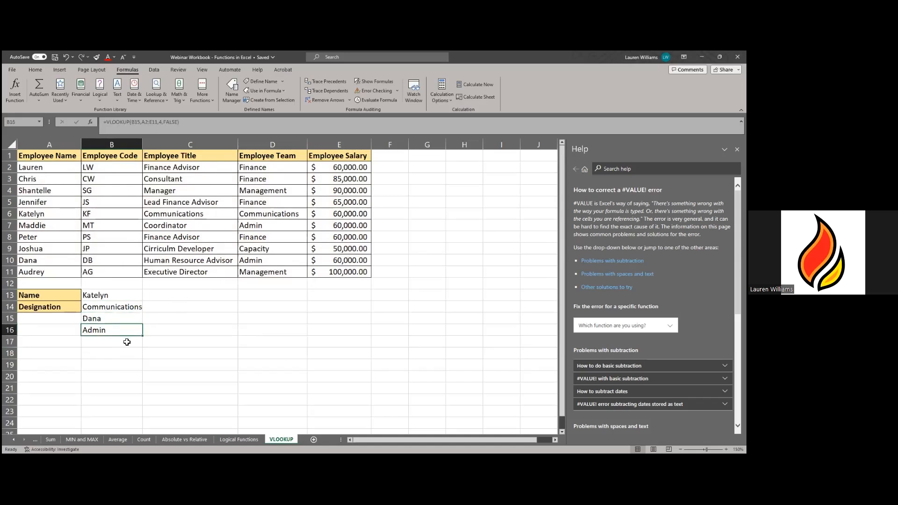